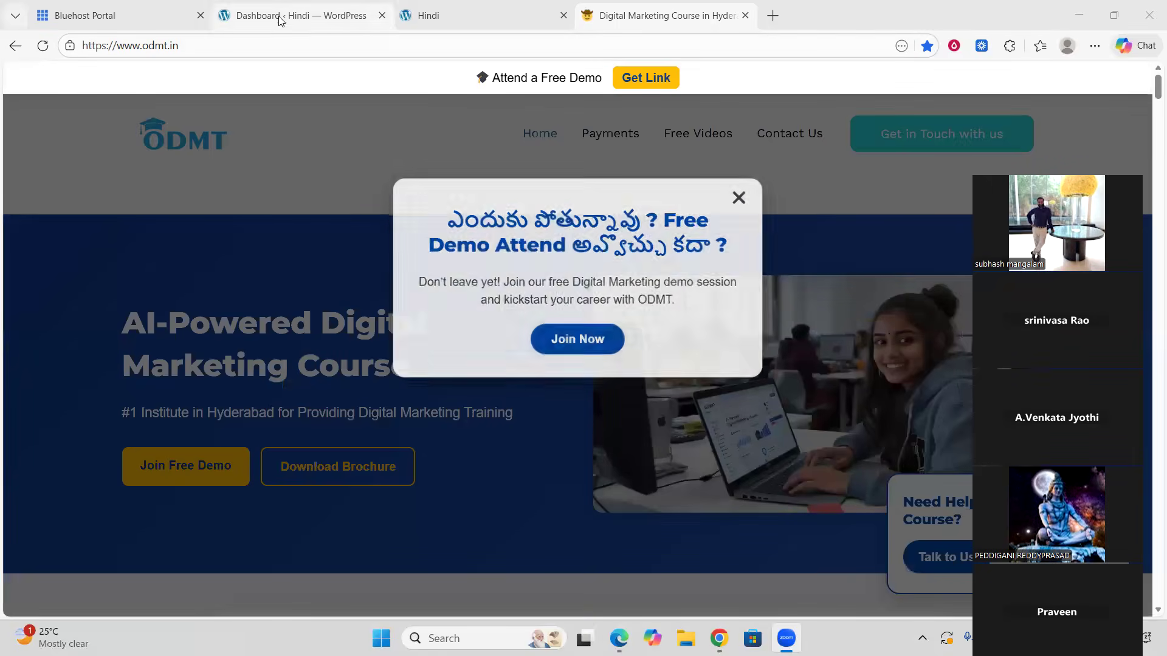
Step: Dismiss the site popup, switch to the WordPress admin, and open the installed Themes page
left_click(742, 195)
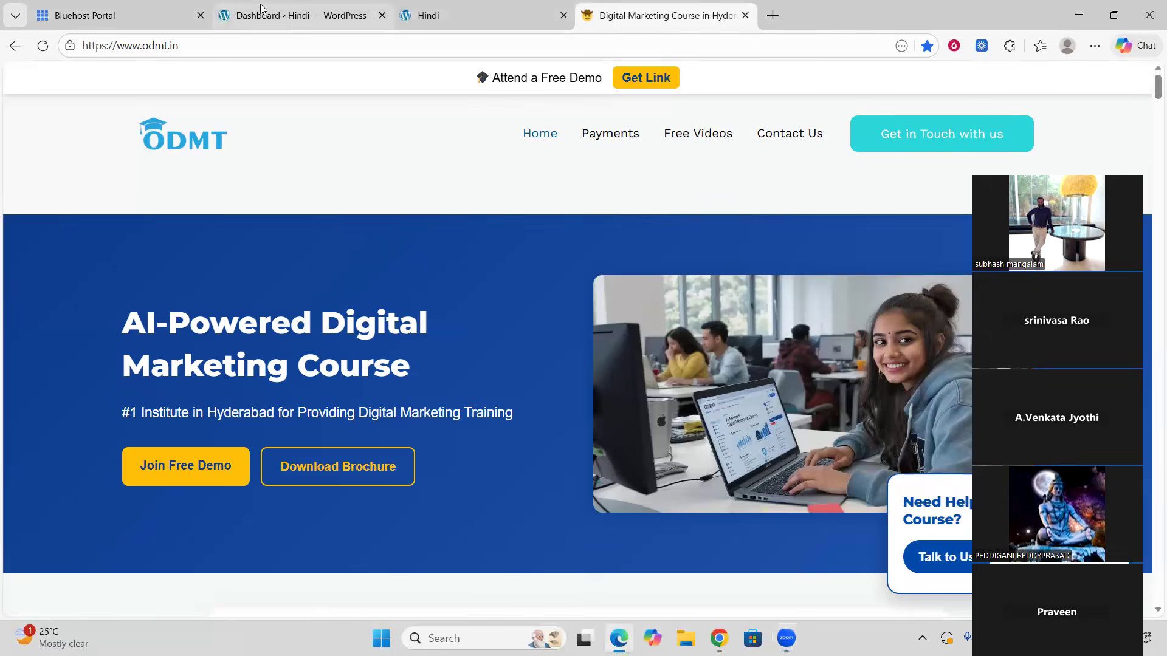
left_click(282, 17)
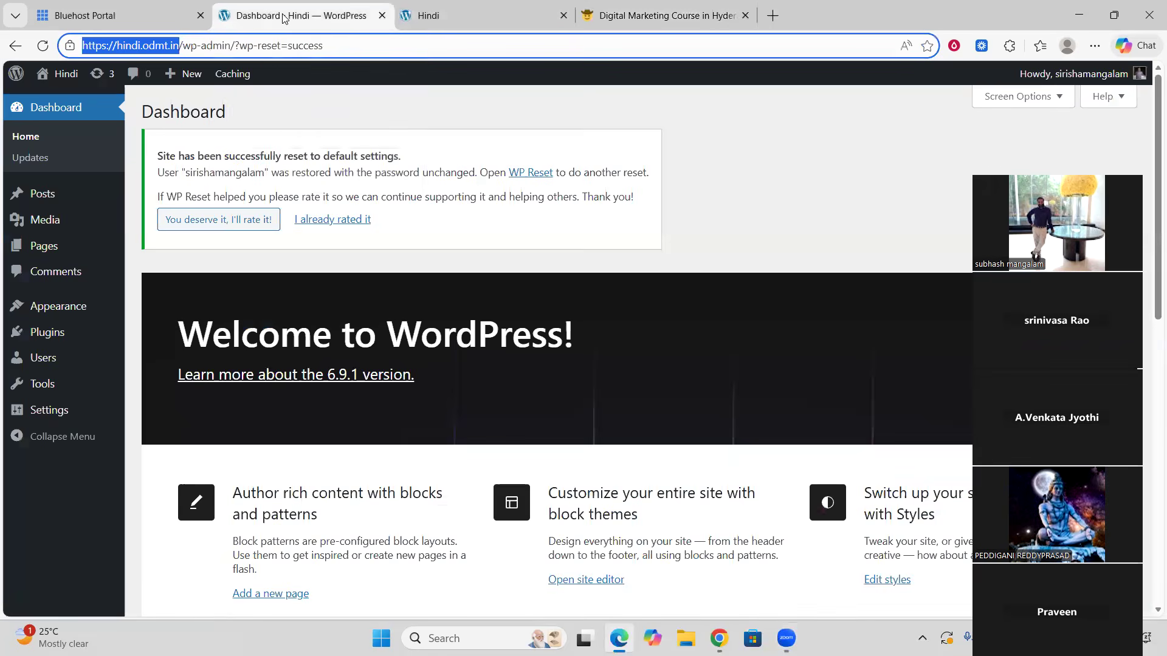
mouse_move(105, 310)
left_click(144, 308)
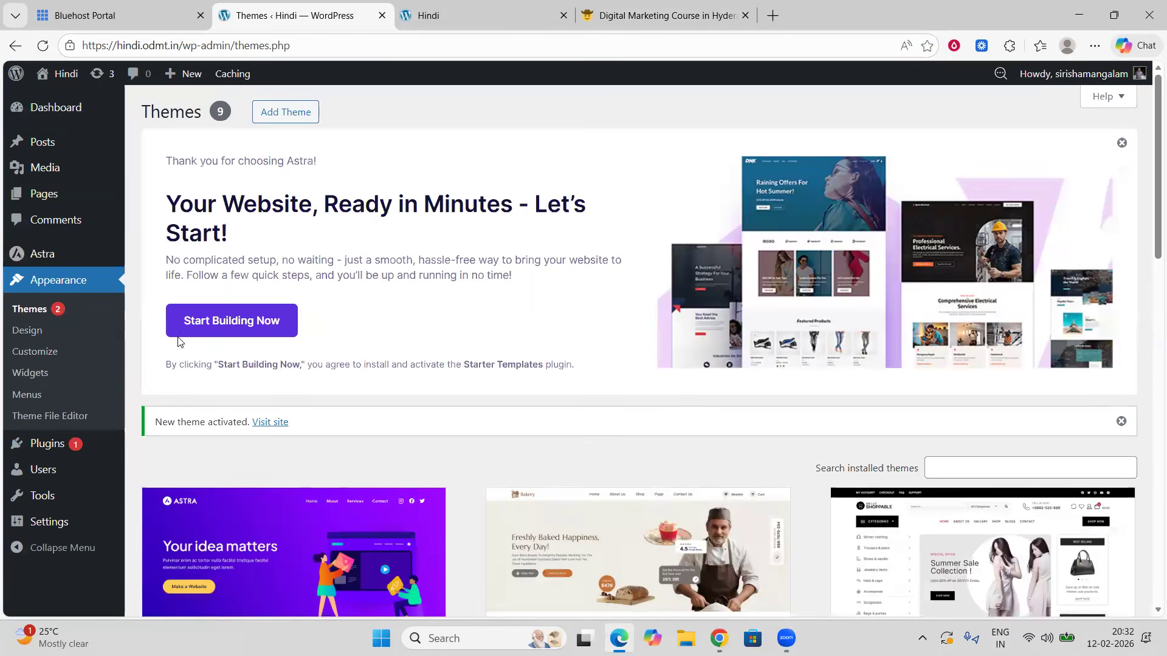
Step: Start the Astra website setup, then exit the guided onboarding to reach the Astra dashboard
left_click(229, 328)
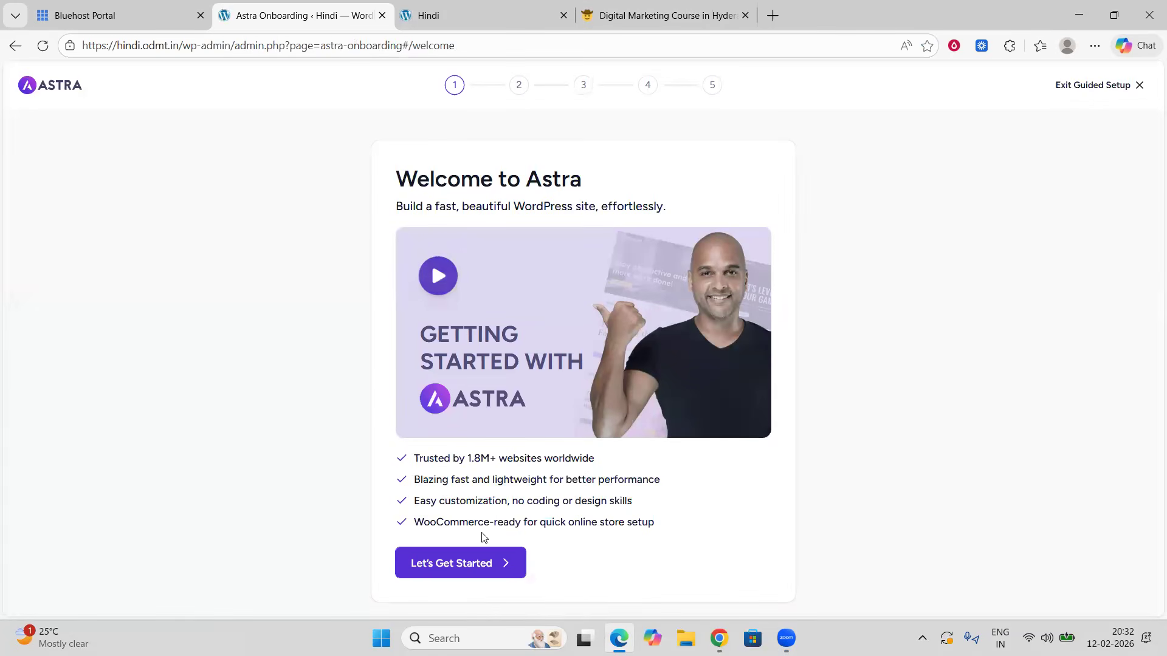
left_click(1089, 86)
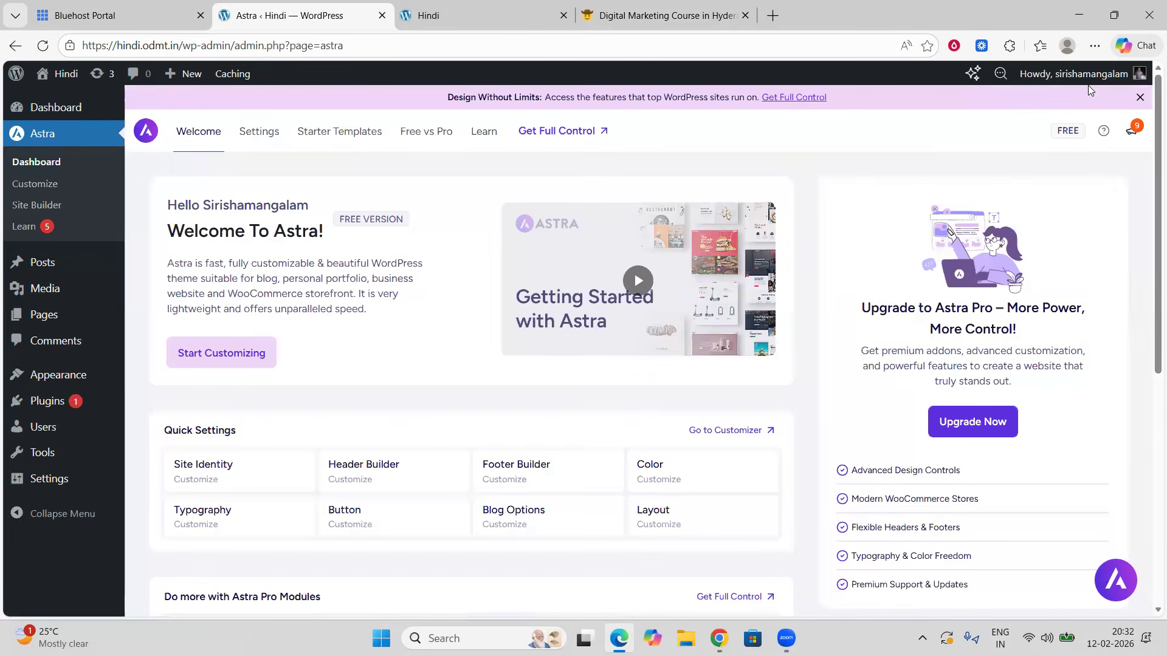
Step: Open Starter Templates and choose the classic template library built with the Elementor page builder
left_click(338, 135)
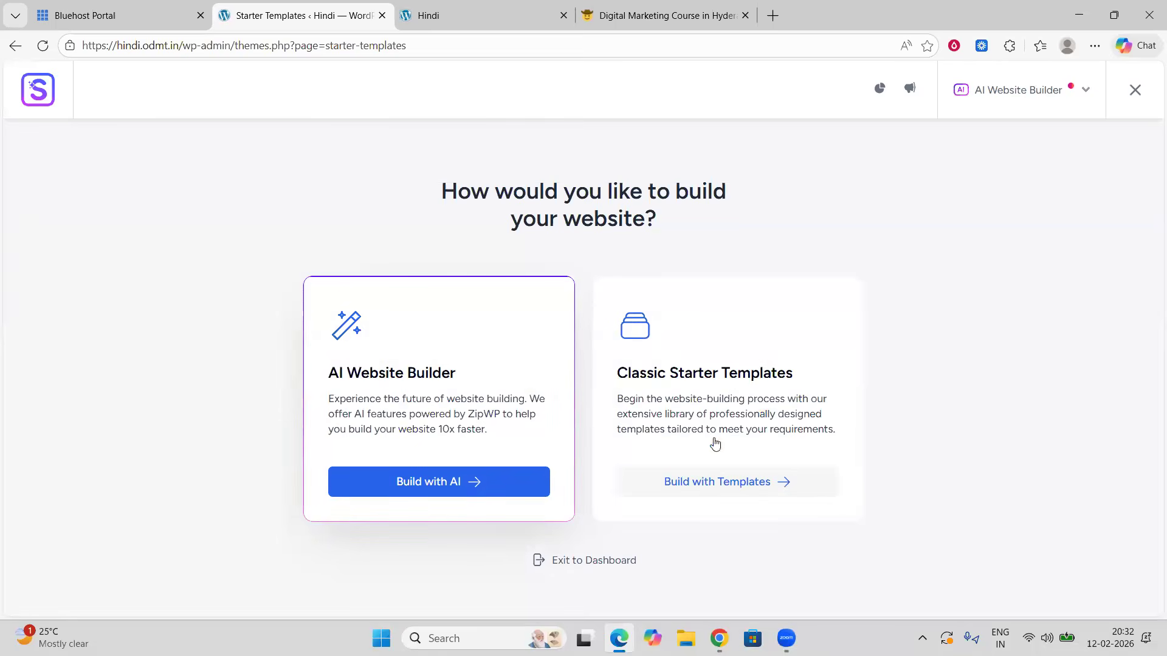
left_click(716, 485)
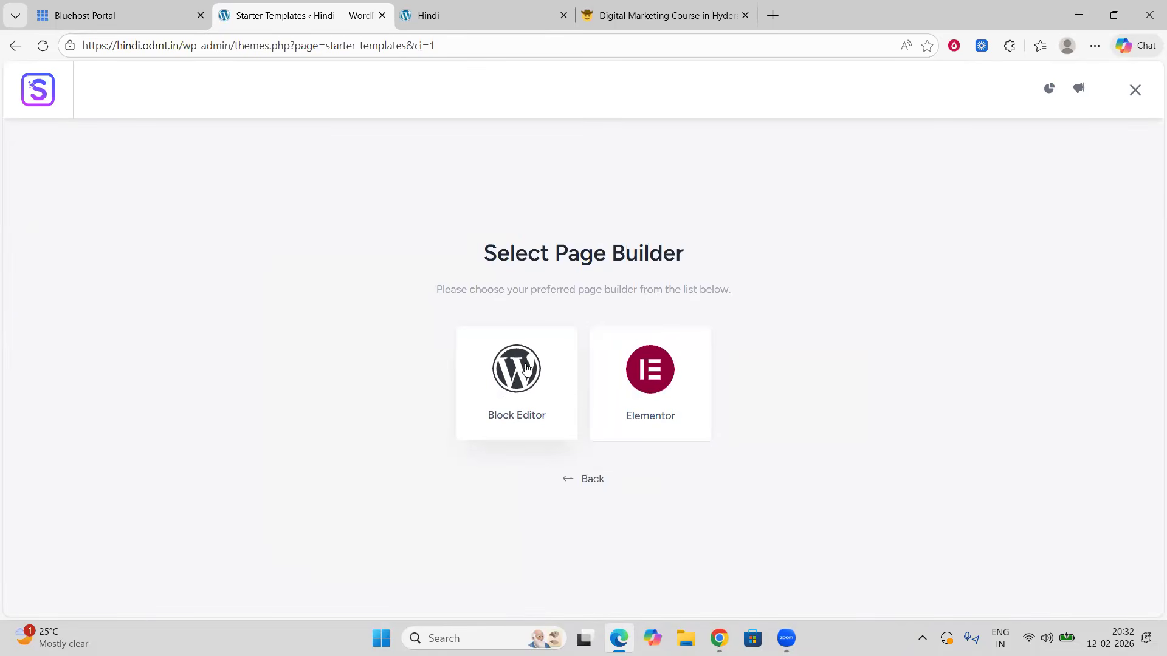
left_click(643, 375)
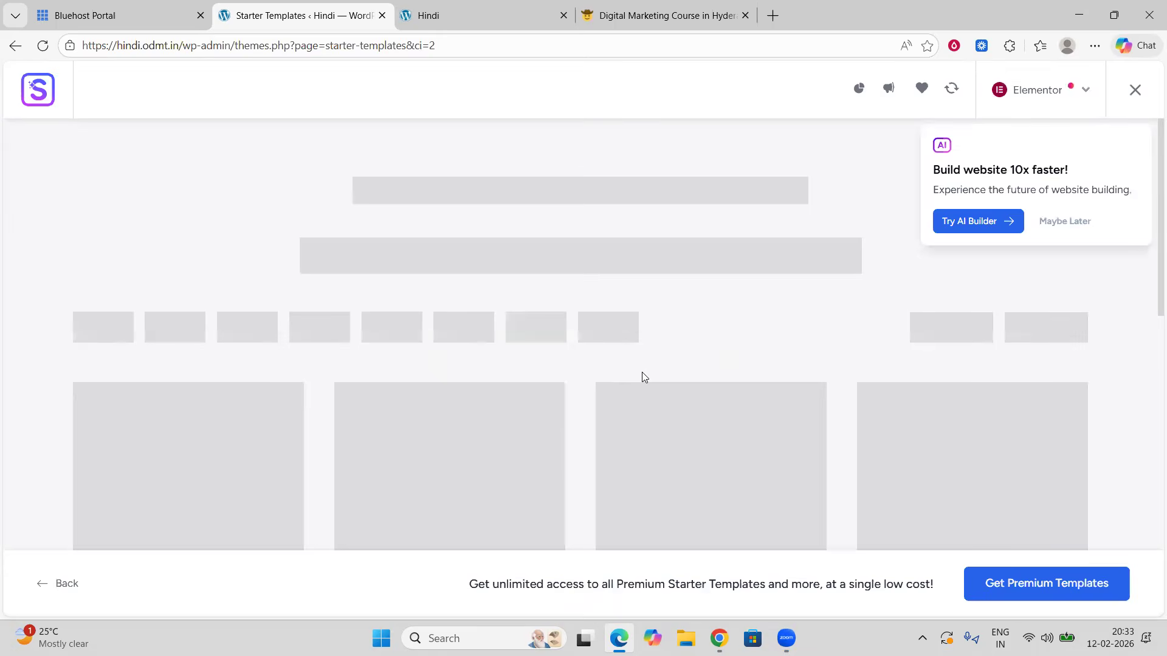
Step: Browse the Elementor starter template library to compare the available designs
scroll(654, 347, "down", 1)
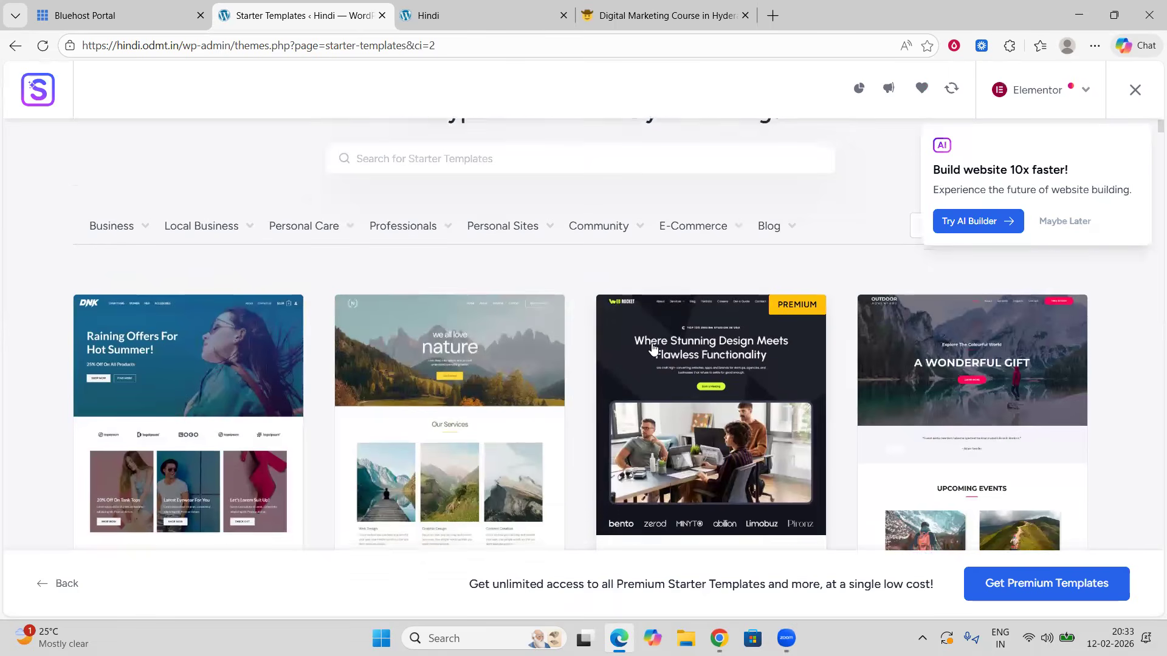
scroll(482, 396, "down", 12)
scroll(482, 395, "up", 12)
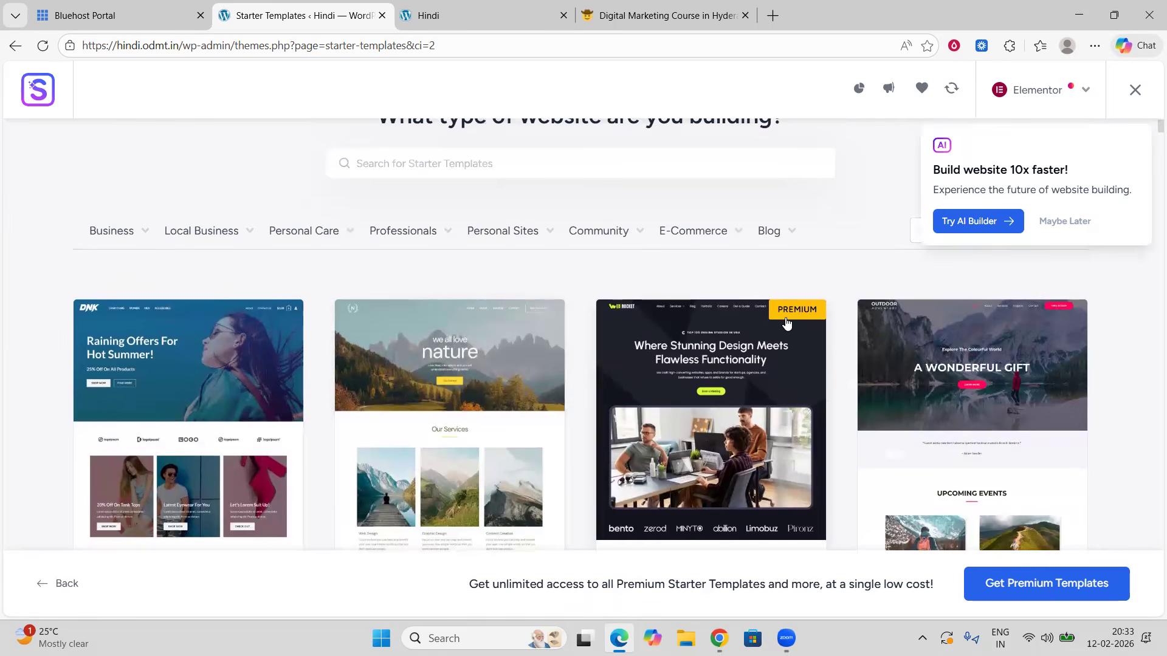
scroll(769, 347, "down", 7)
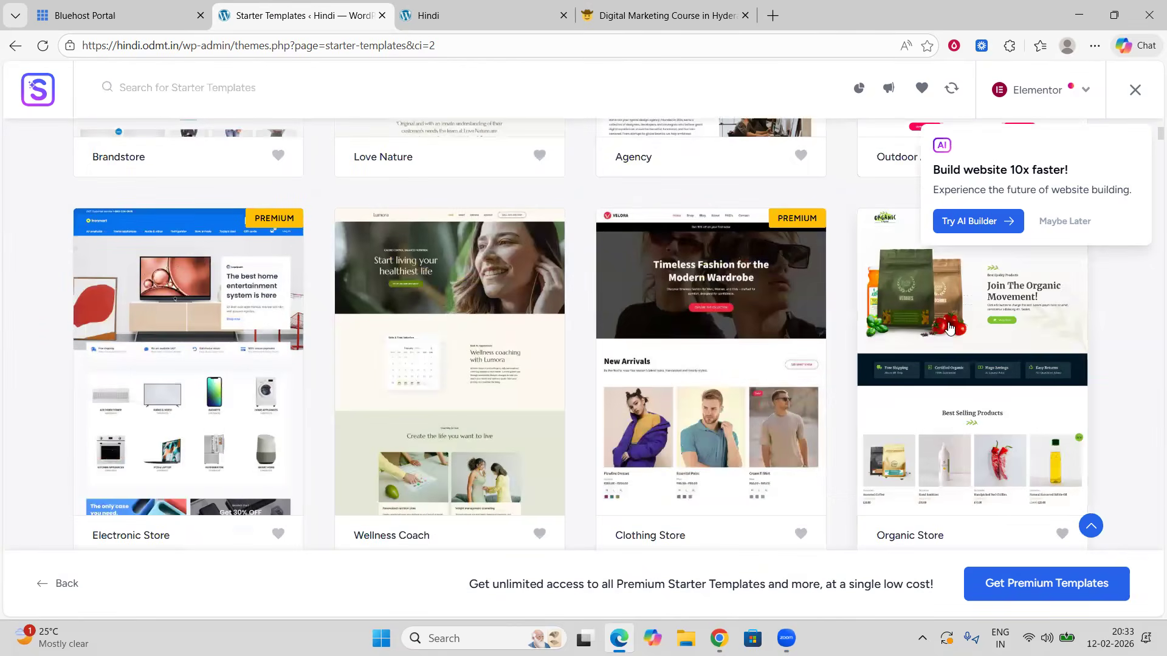
scroll(948, 325, "down", 5)
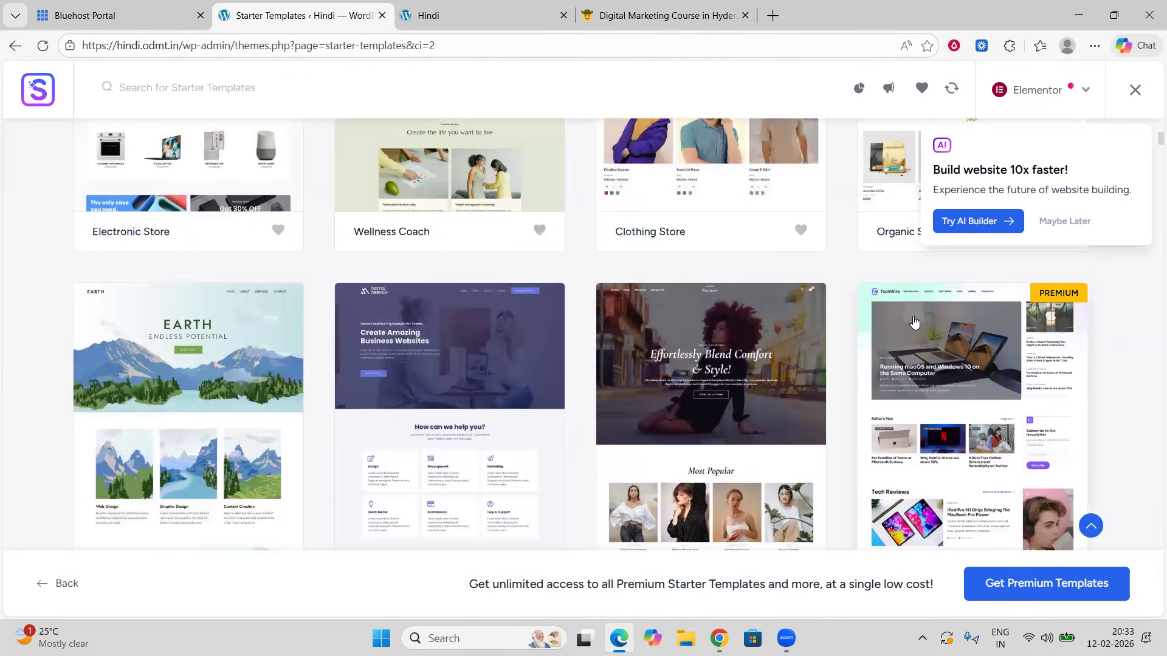
scroll(882, 322, "down", 5)
scroll(847, 317, "down", 5)
scroll(848, 319, "up", 15)
scroll(847, 319, "up", 10)
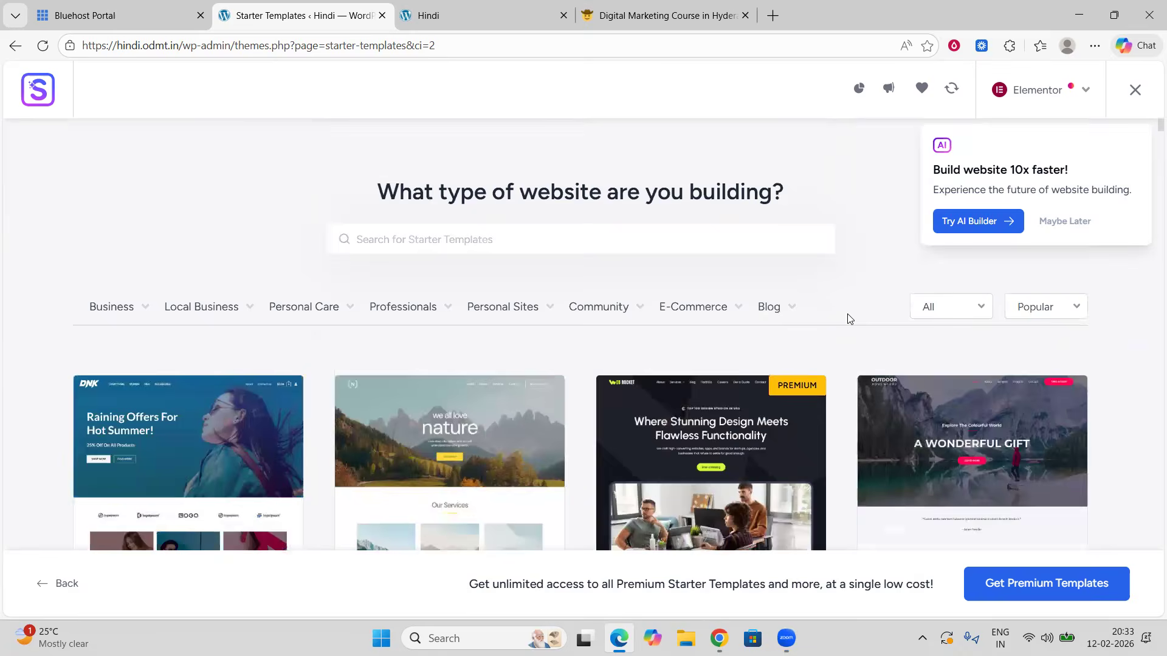
Step: Filter the starter templates by the E-Commerce category and select the Generic eCommerce template
left_click(716, 311)
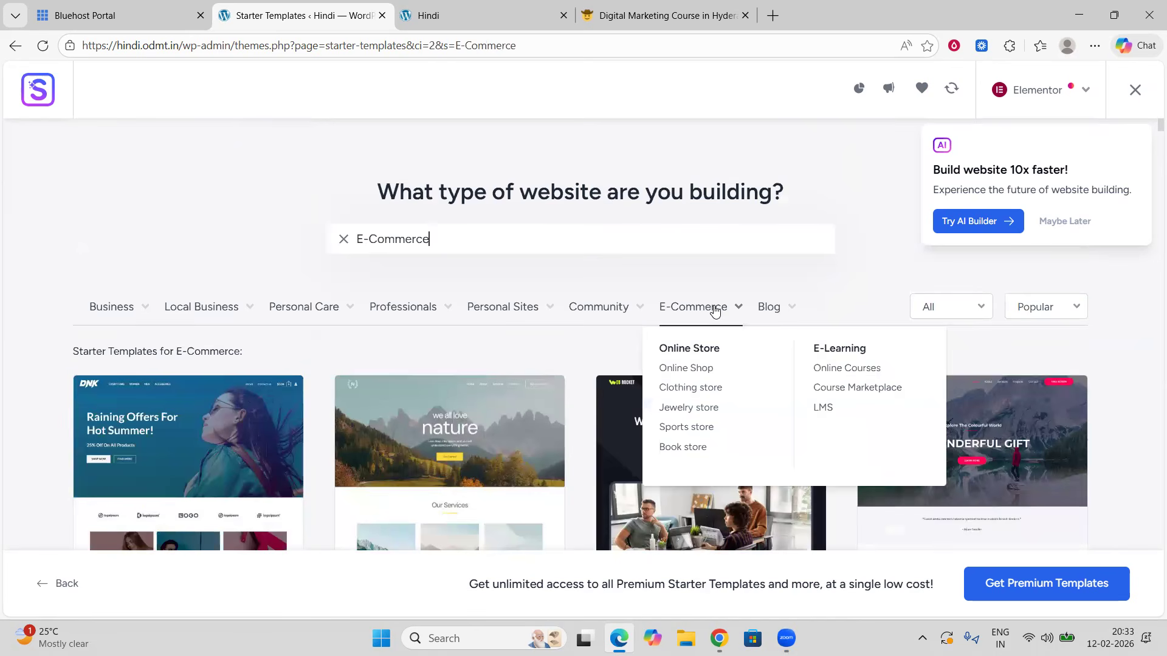
scroll(306, 216, "down", 3)
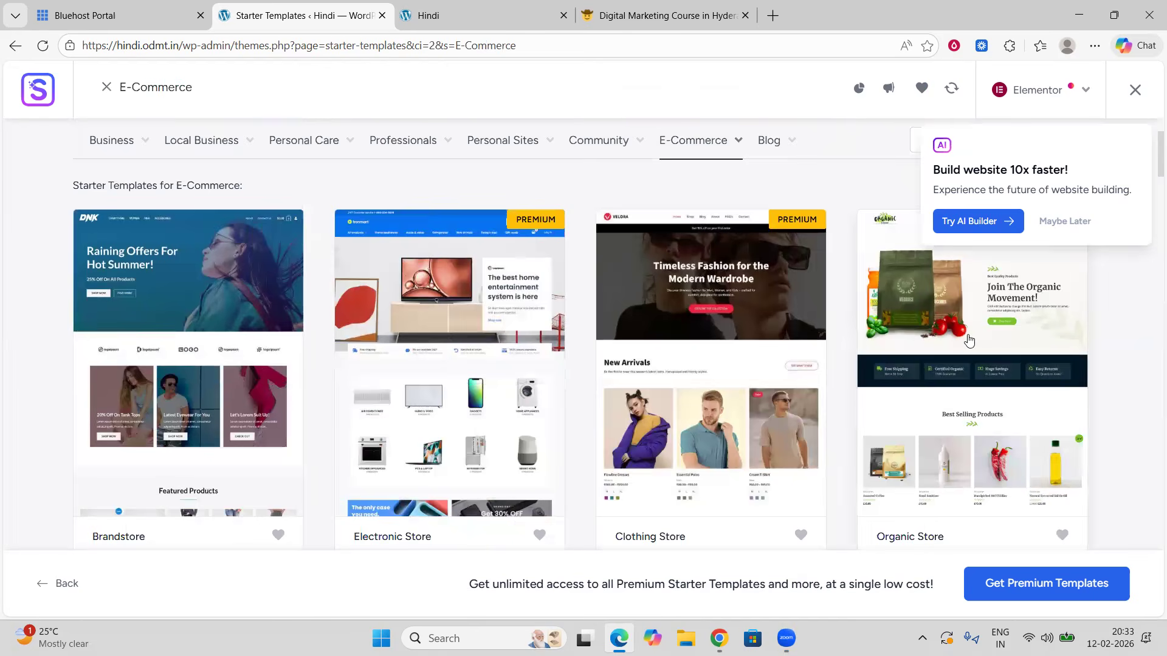
scroll(217, 346, "down", 3)
scroll(216, 346, "down", 1)
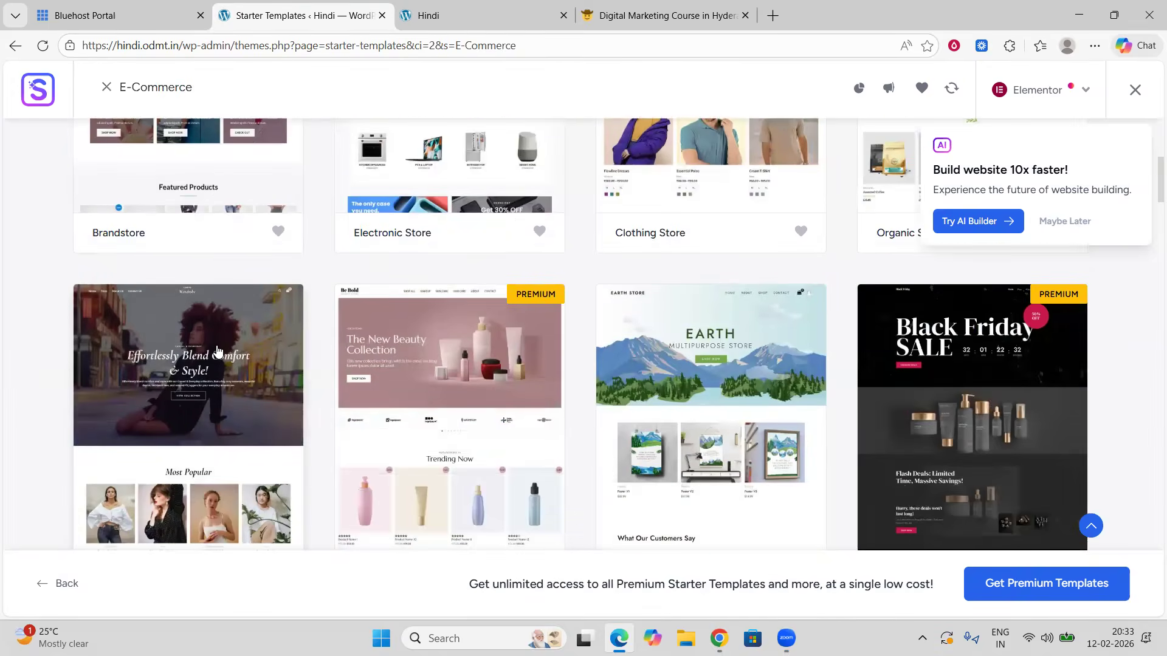
scroll(237, 340, "down", 2)
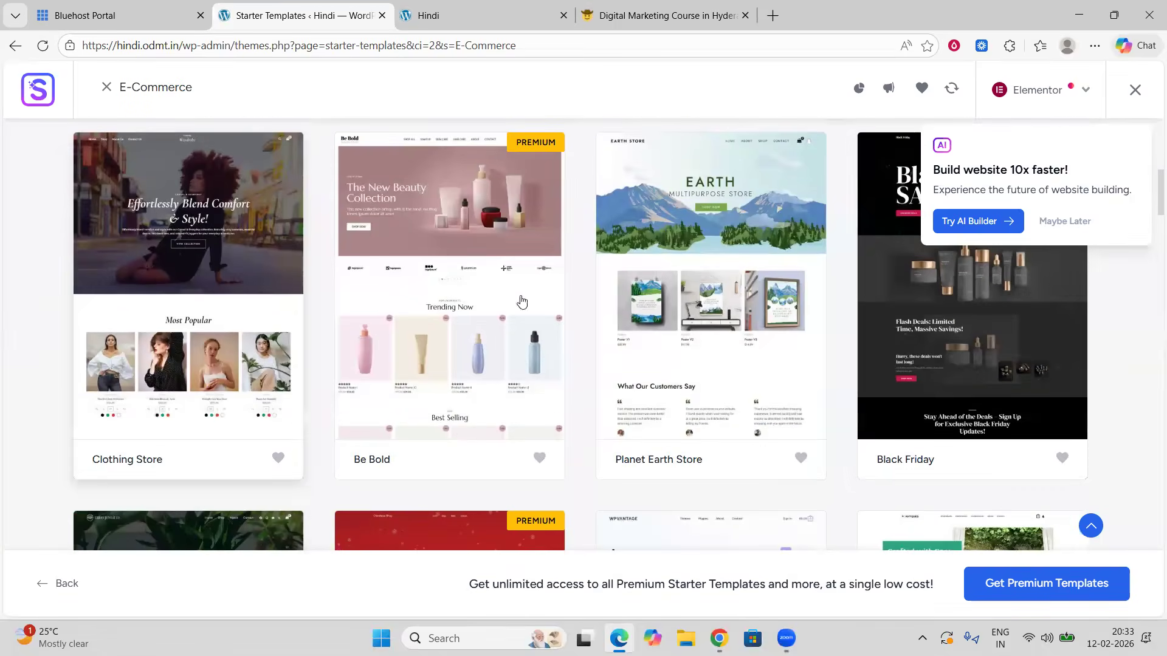
scroll(734, 297, "down", 4)
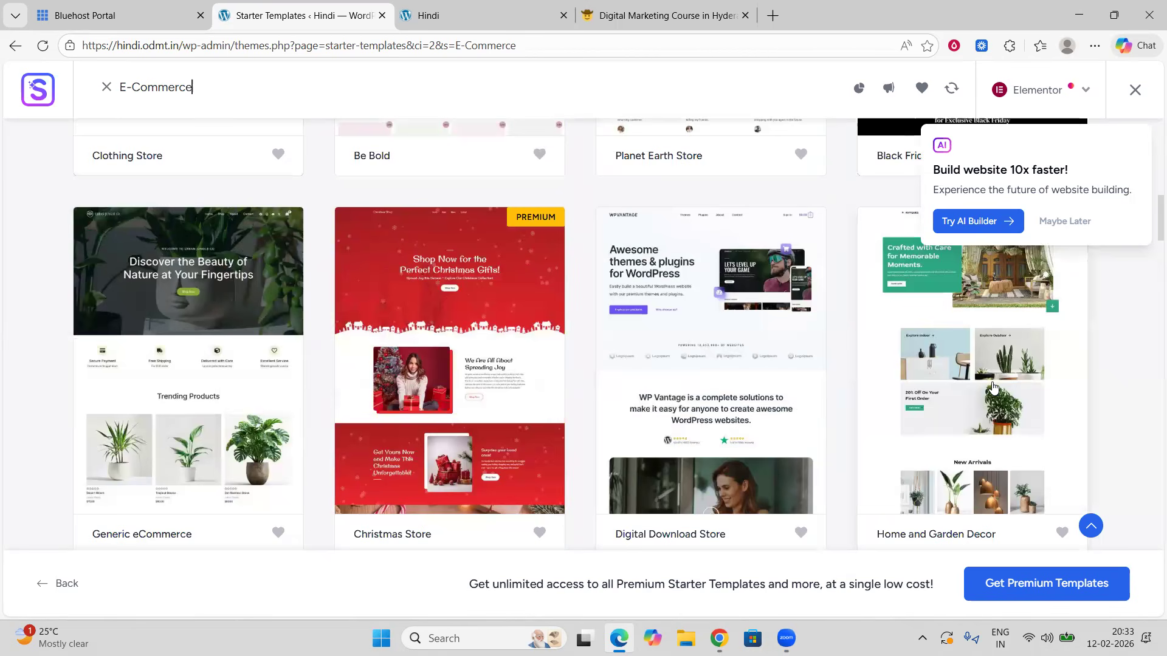
left_click(177, 342)
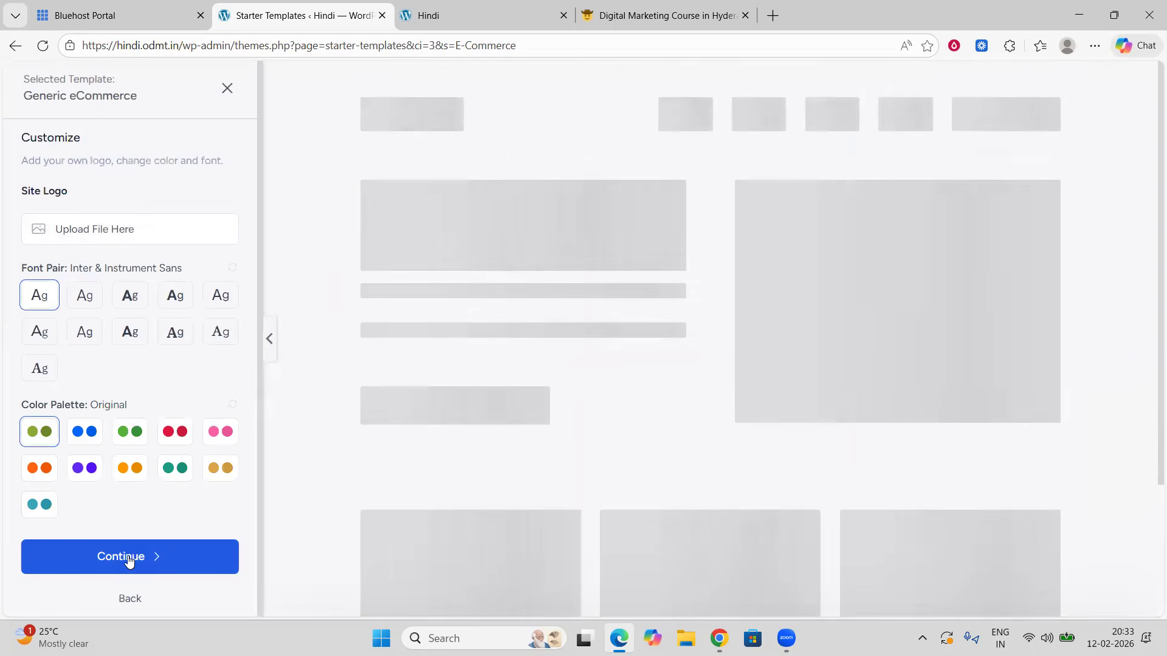
Step: Keep the default logo, font pair and colour palette, and continue with the default feature selection
left_click(127, 557)
scroll(469, 380, "down", 2)
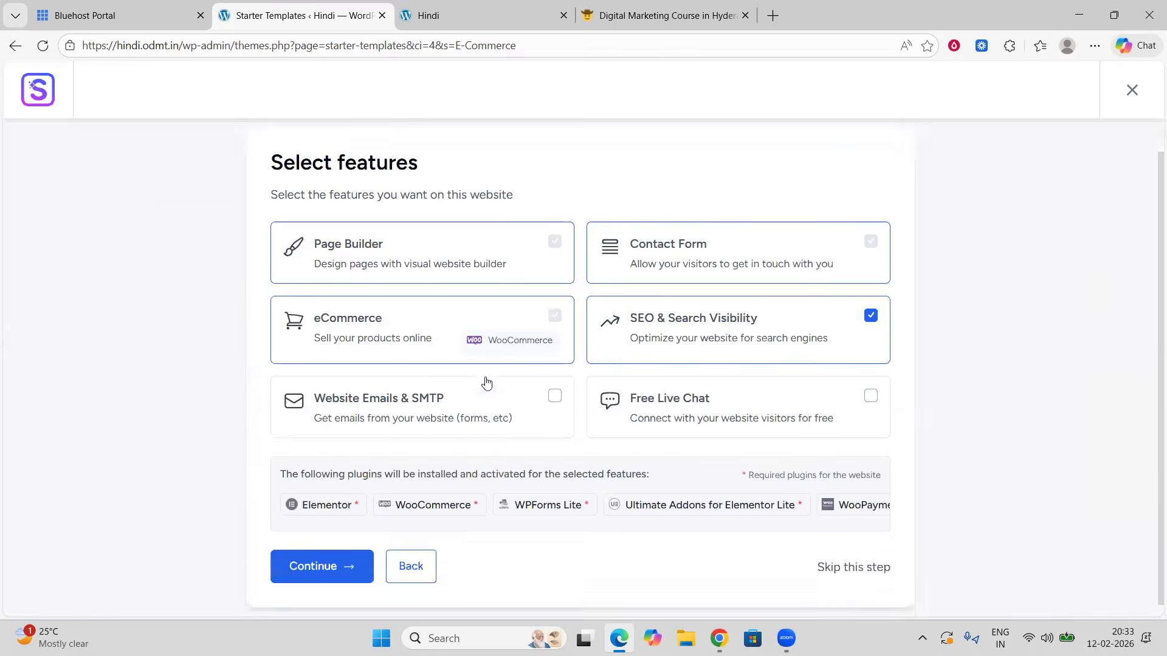
left_click(320, 527)
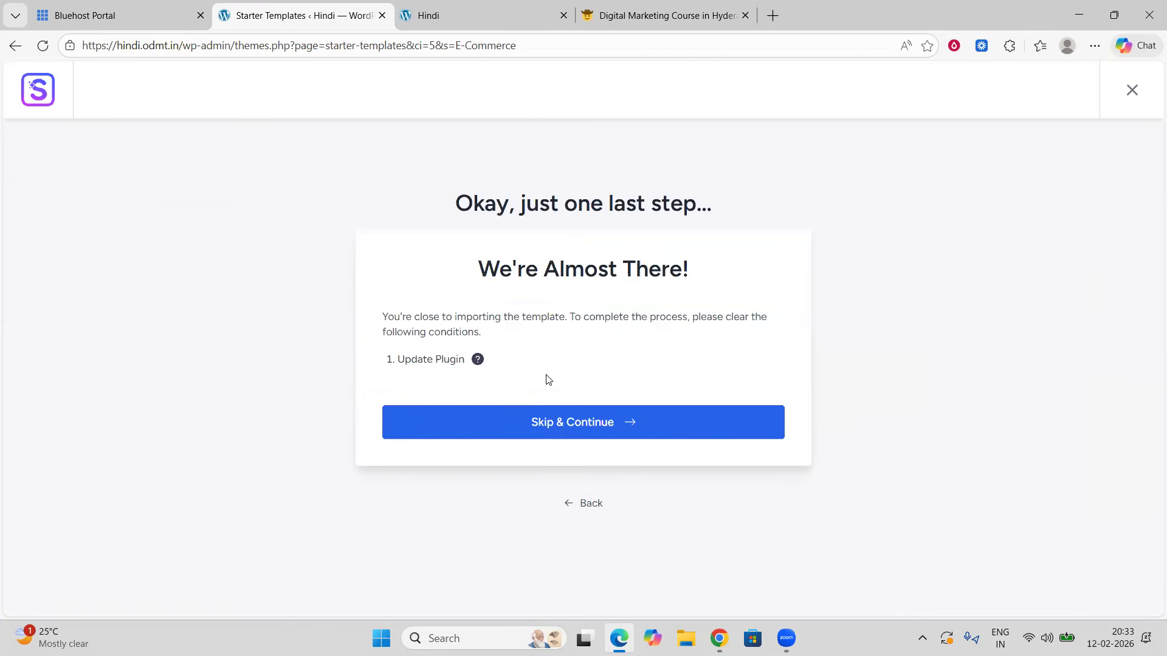
Step: Skip the plugin update condition and submit the details form to build the website
left_click(577, 428)
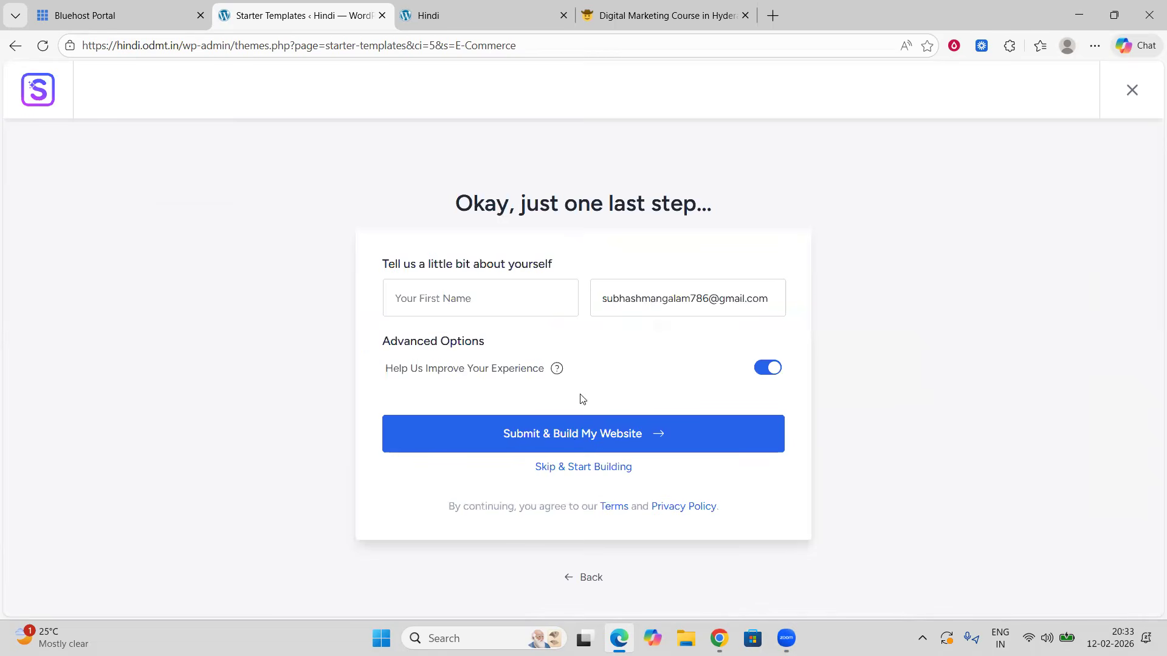
left_click(563, 440)
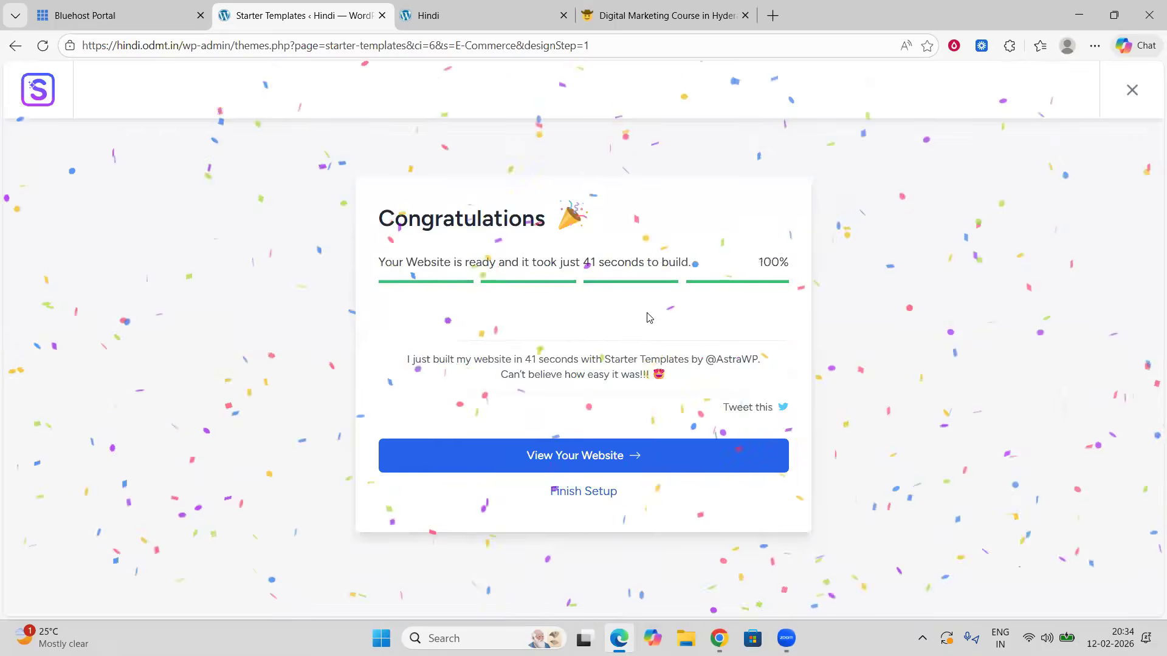
Step: Open the built website and scroll through its homepage sections
left_click(569, 461)
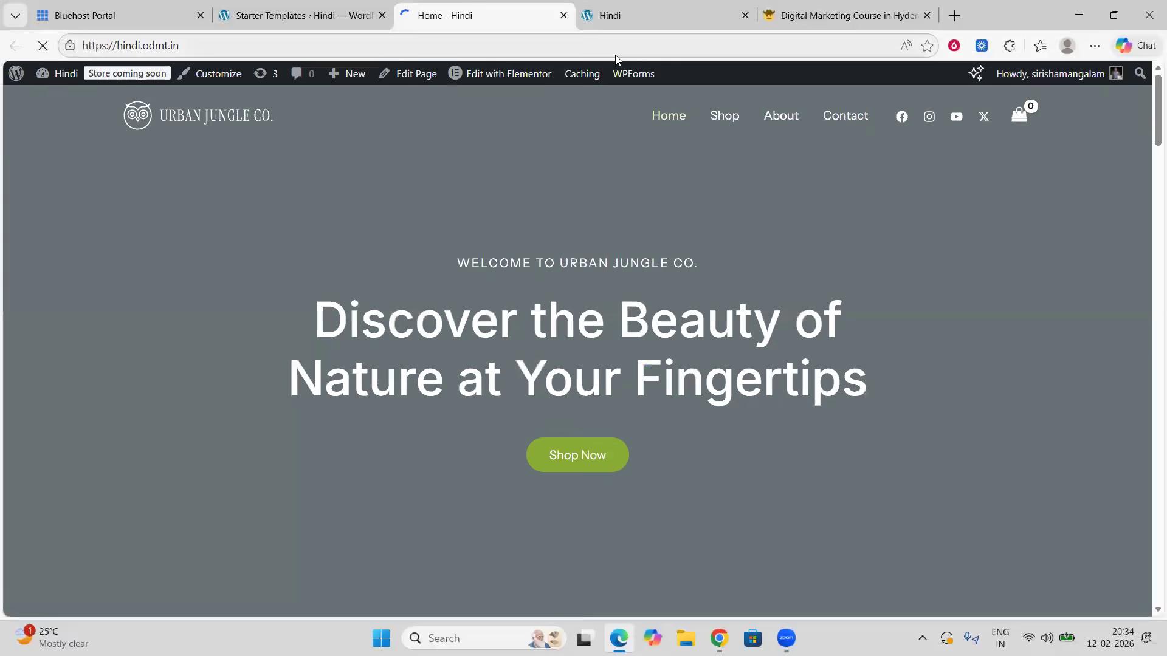
scroll(443, 304, "down", 8)
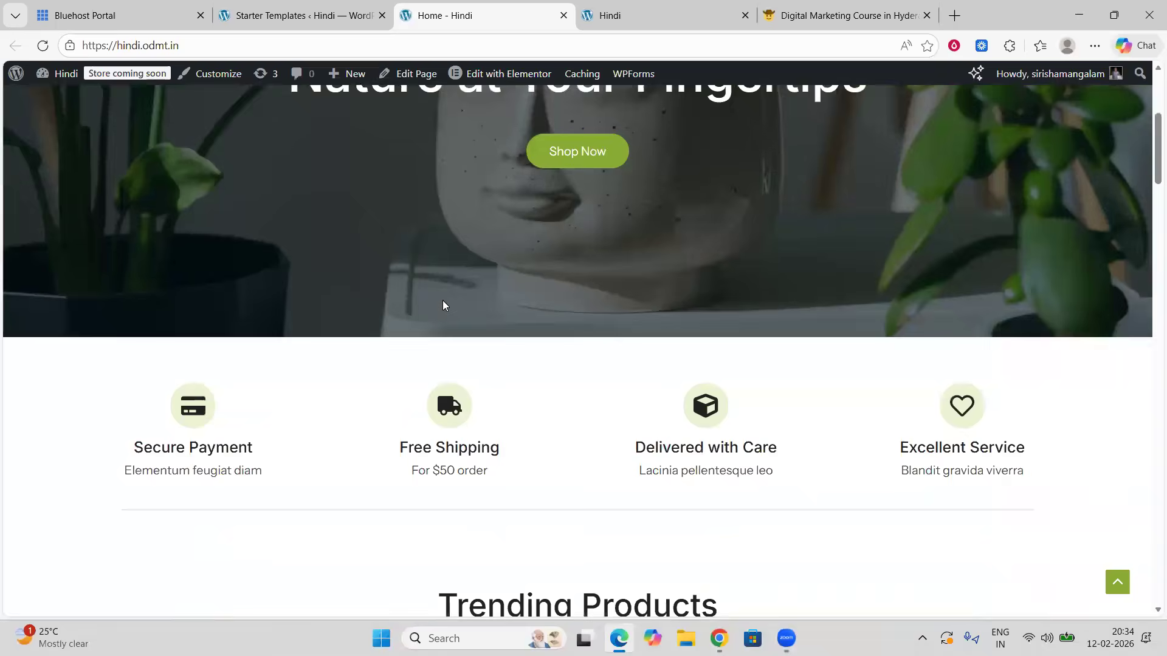
scroll(445, 311, "down", 15)
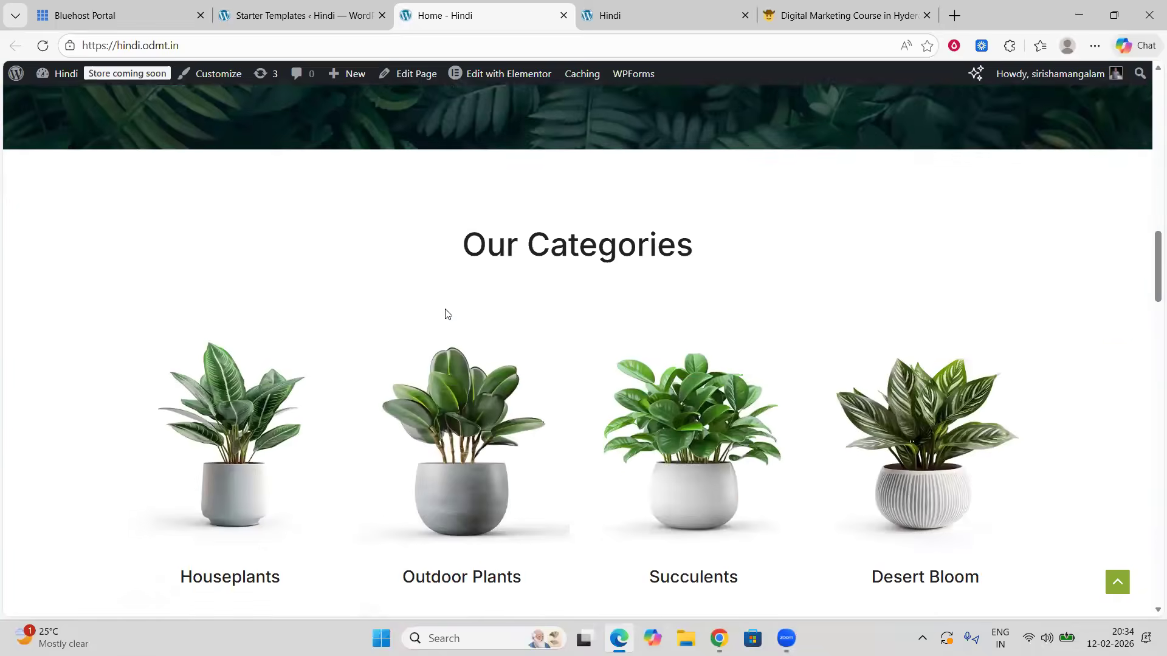
scroll(445, 313, "down", 15)
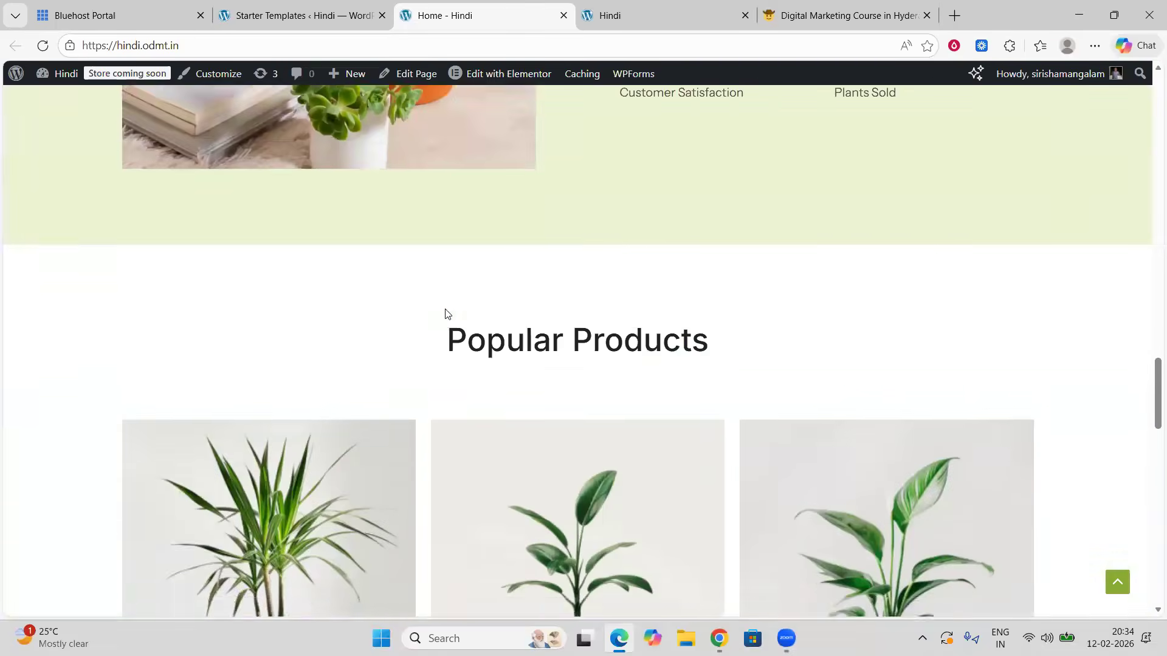
scroll(445, 313, "down", 14)
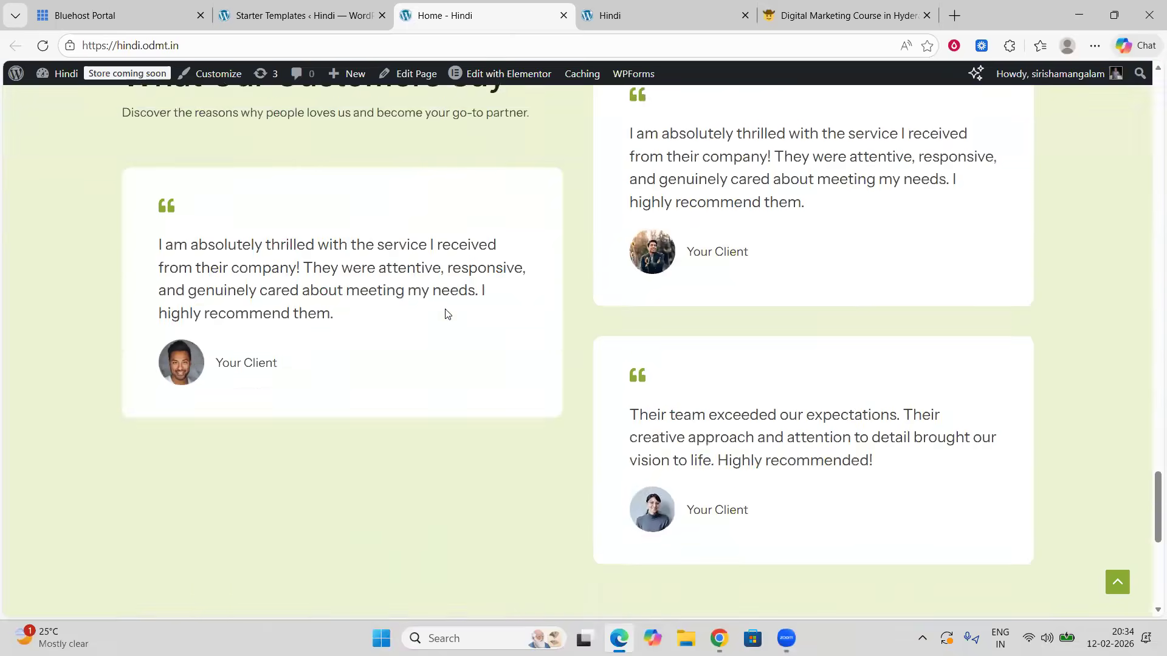
scroll(444, 313, "down", 4)
scroll(445, 314, "up", 15)
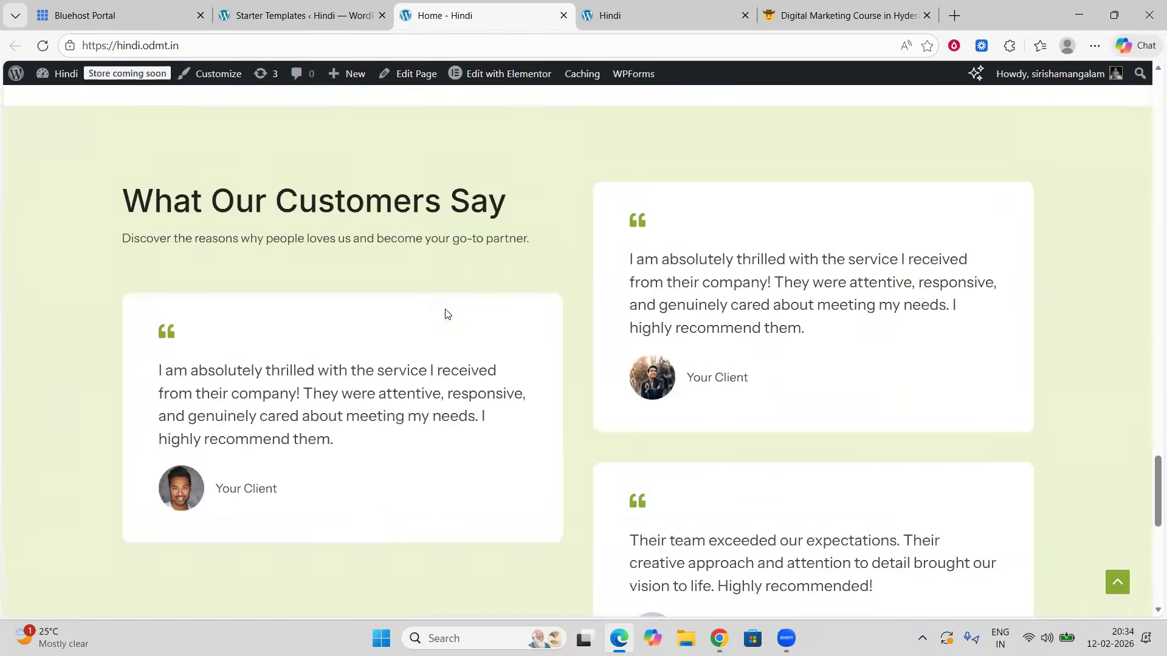
scroll(446, 314, "up", 15)
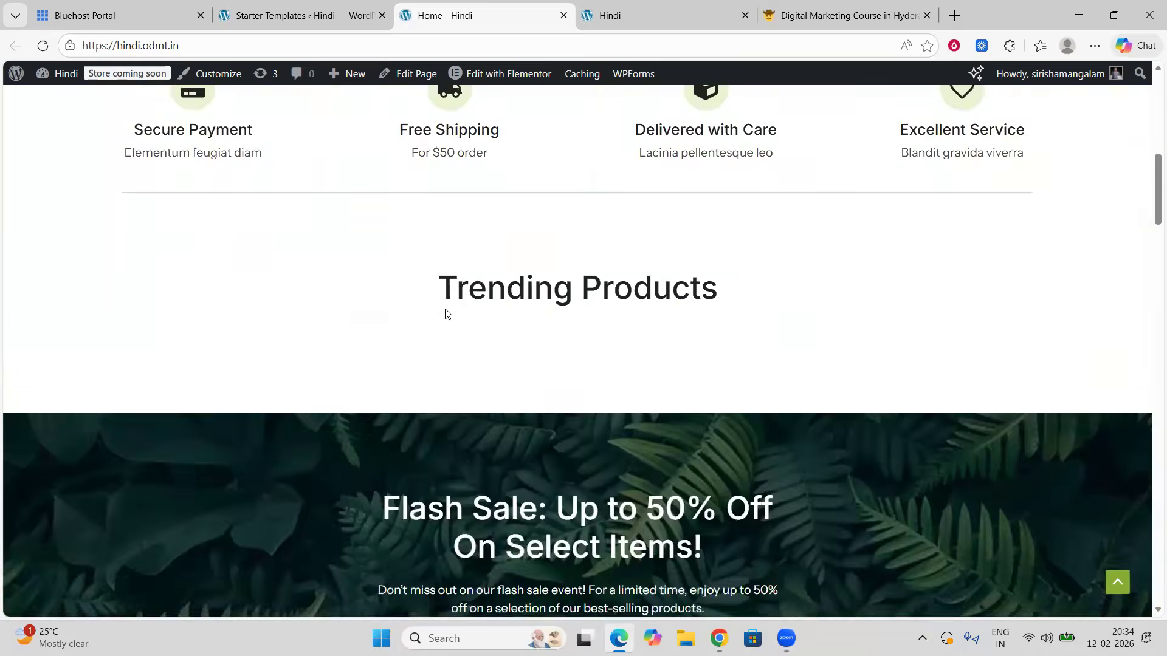
scroll(446, 313, "down", 10)
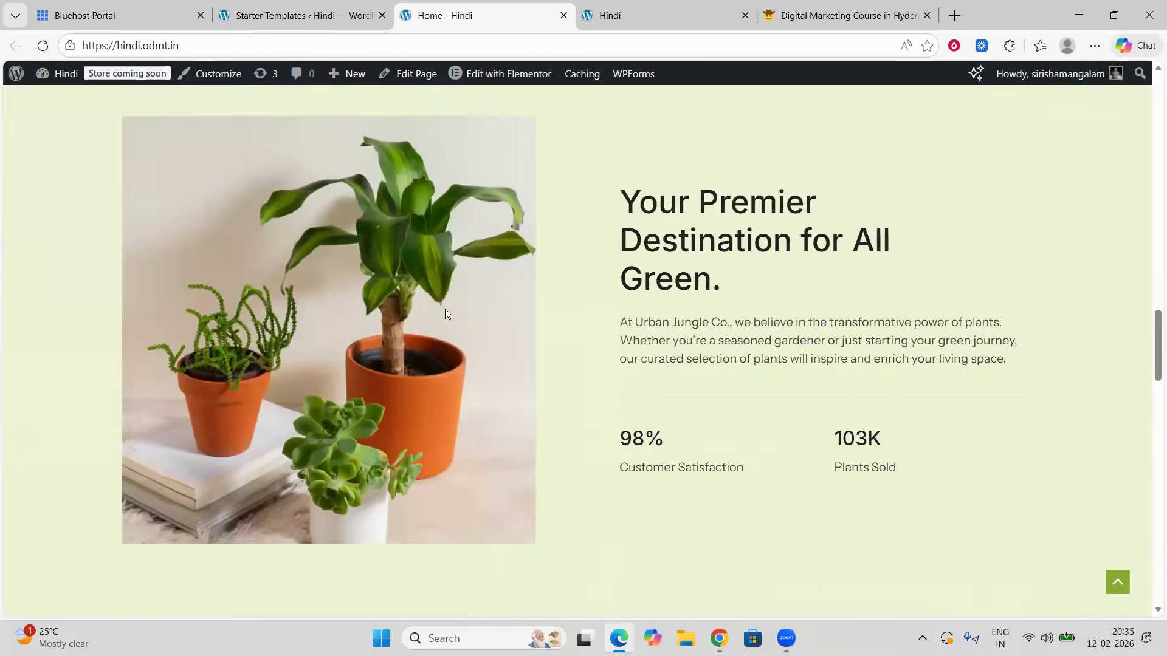
scroll(444, 314, "down", 6)
Step: Open the Golden Glow product page and scroll through its details and related products
left_click(560, 278)
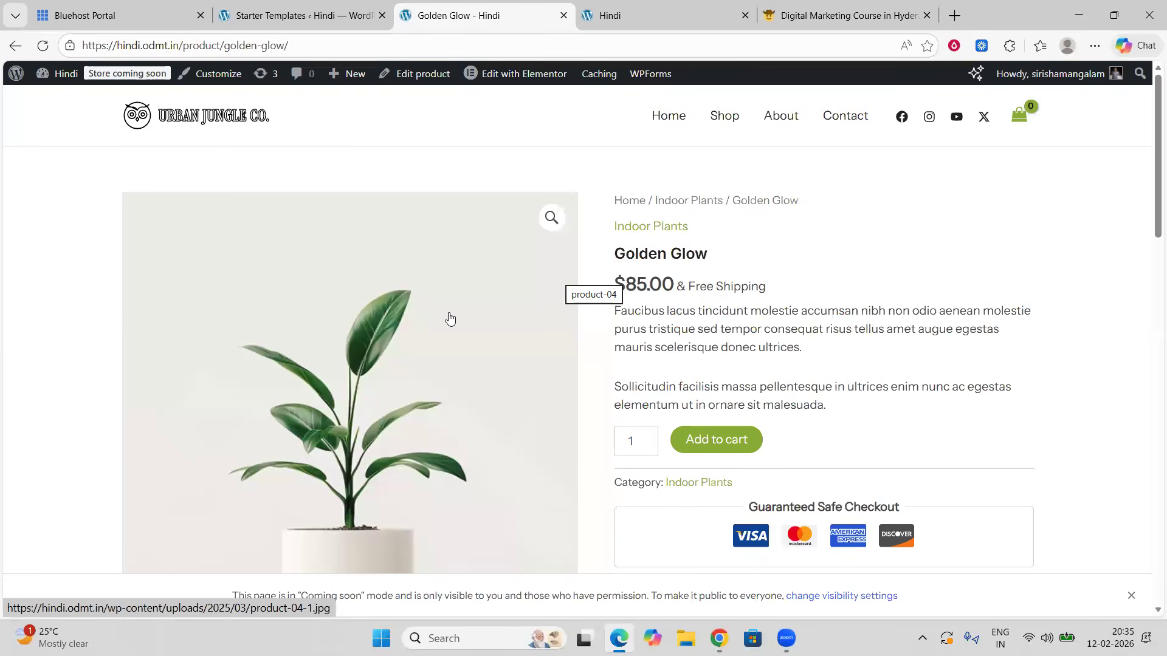
scroll(412, 349, "down", 3)
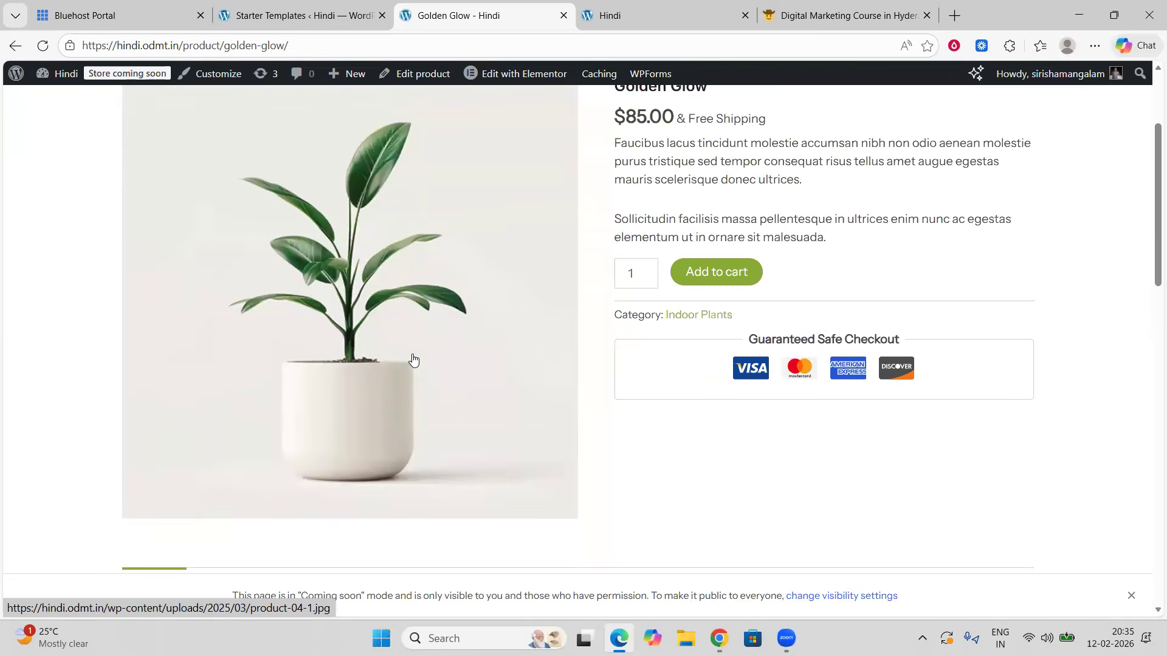
scroll(412, 359, "up", 3)
scroll(413, 359, "down", 3)
scroll(413, 359, "up", 3)
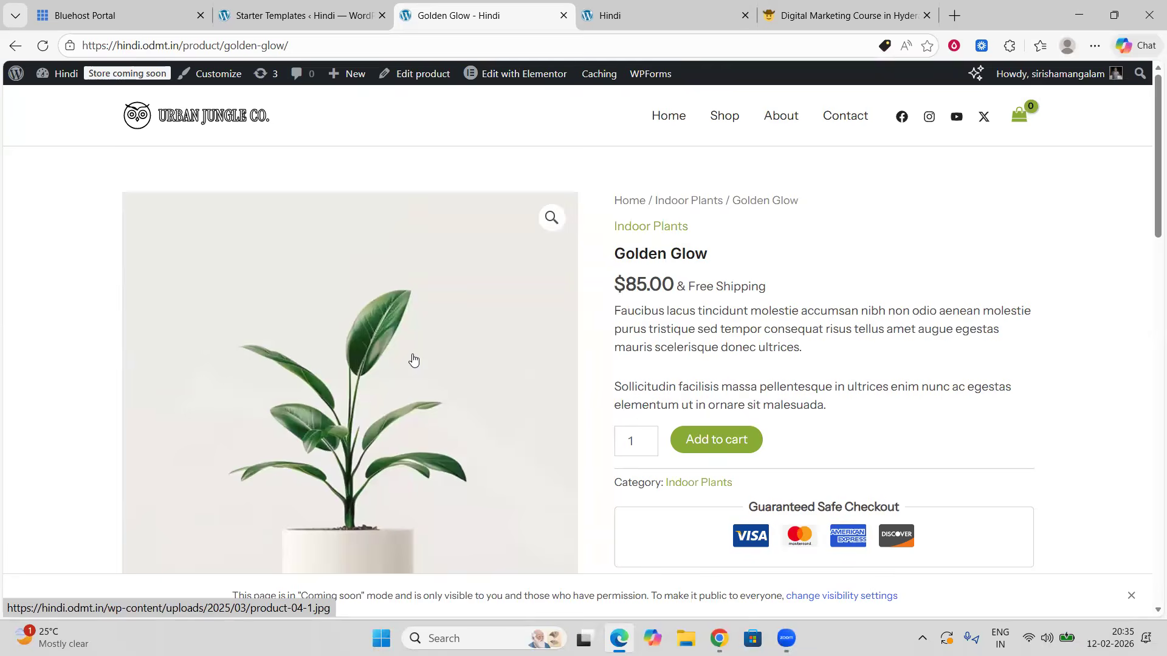
scroll(413, 359, "down", 15)
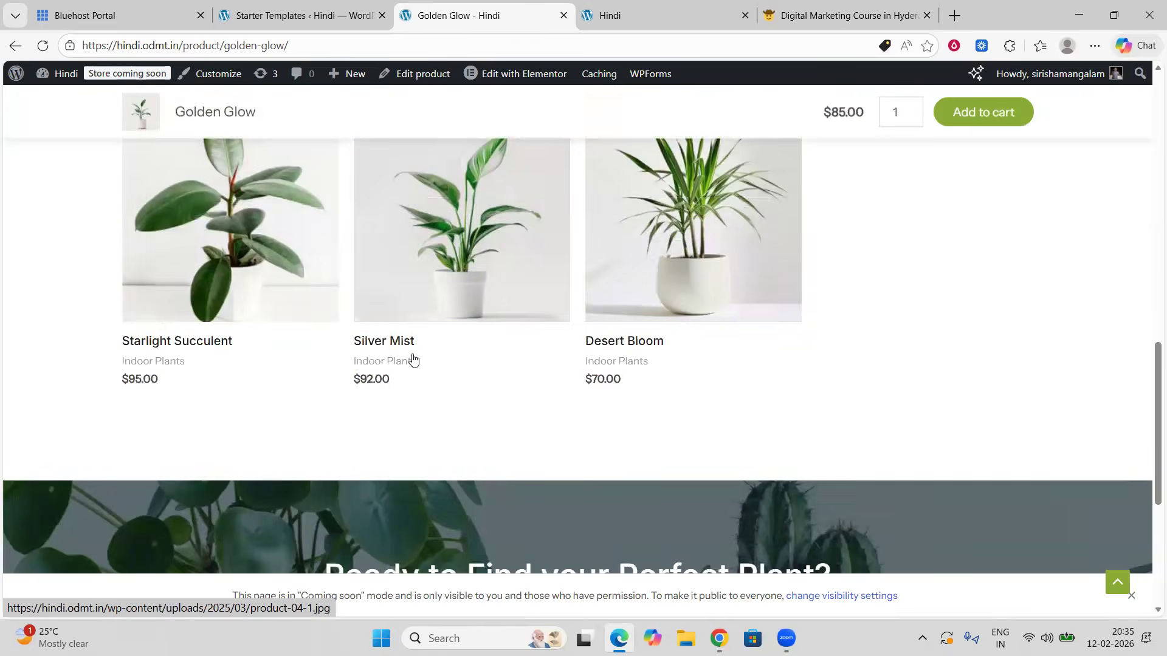
Step: Return to the homepage through the site logo and scroll through its hero and features sections
scroll(412, 360, "up", 15)
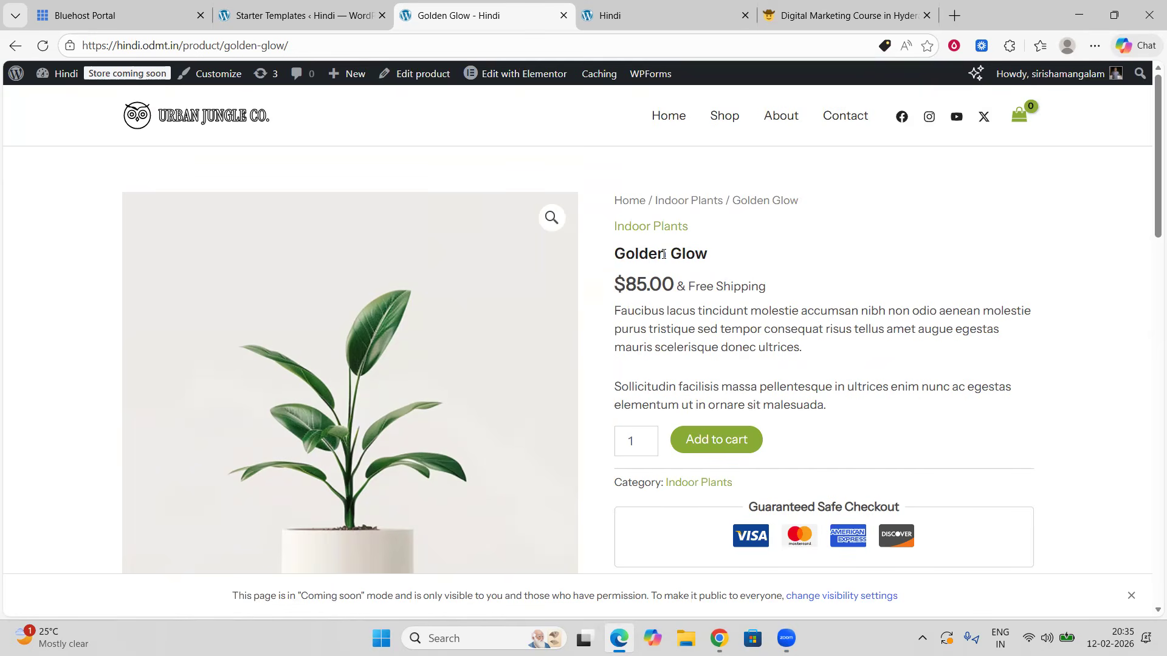
left_click(181, 120)
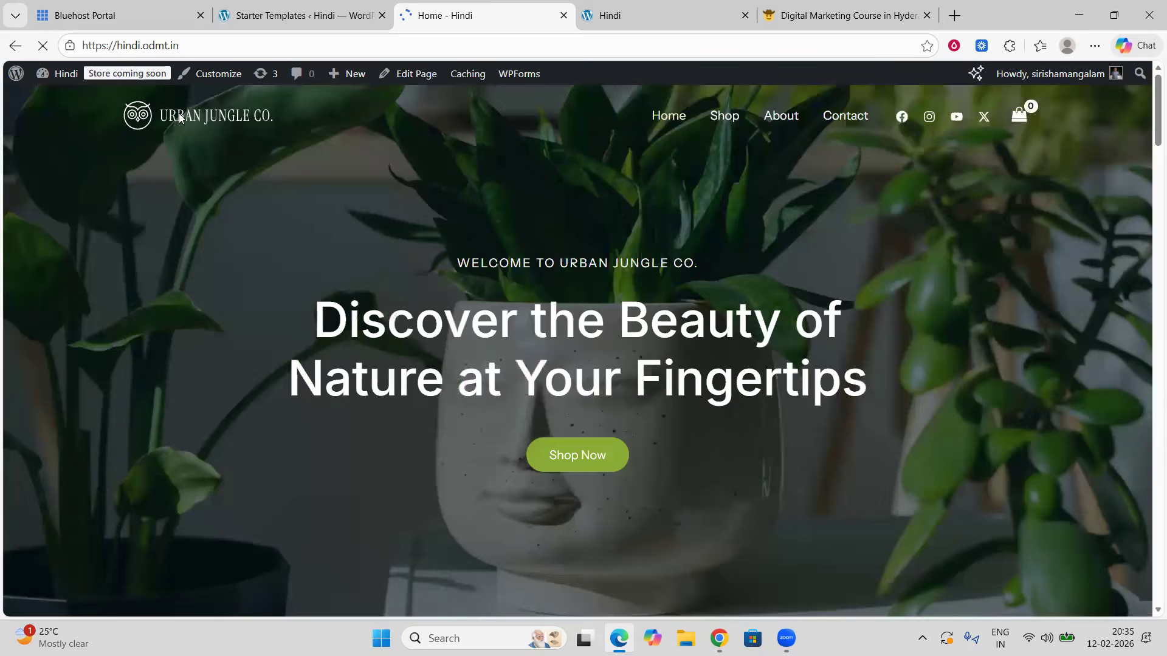
scroll(596, 378, "down", 15)
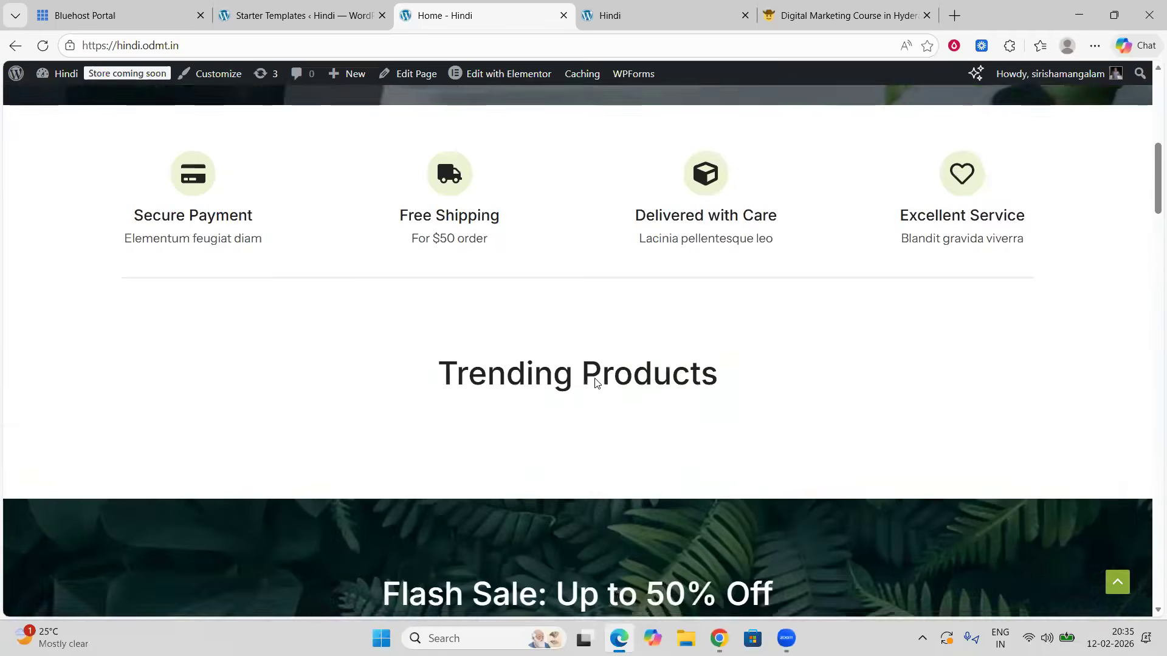
scroll(595, 379, "up", 15)
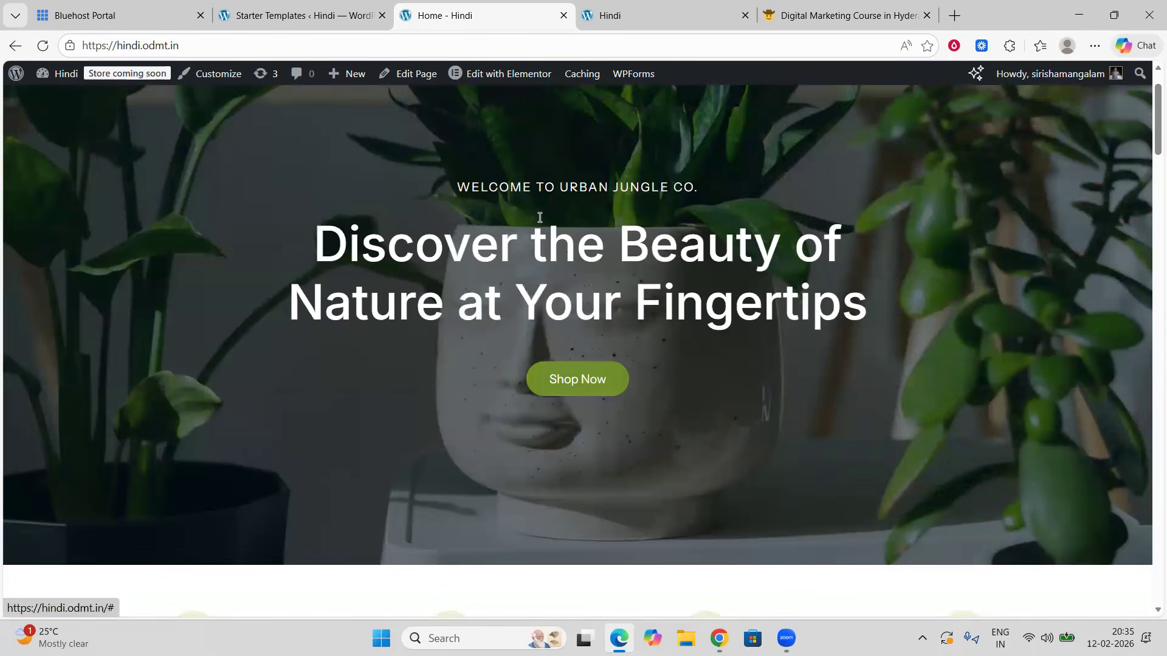
Step: Switch to the dashboard tab, dismiss the editor notices, and open the WooCommerce Products list
left_click(298, 17)
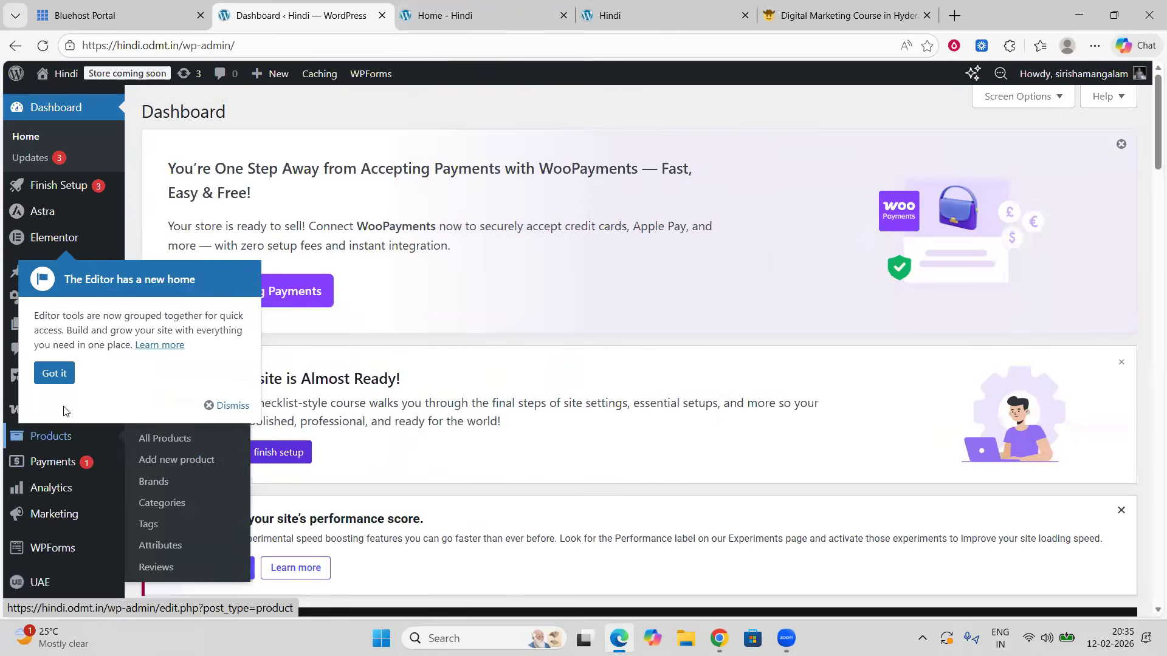
left_click(228, 405)
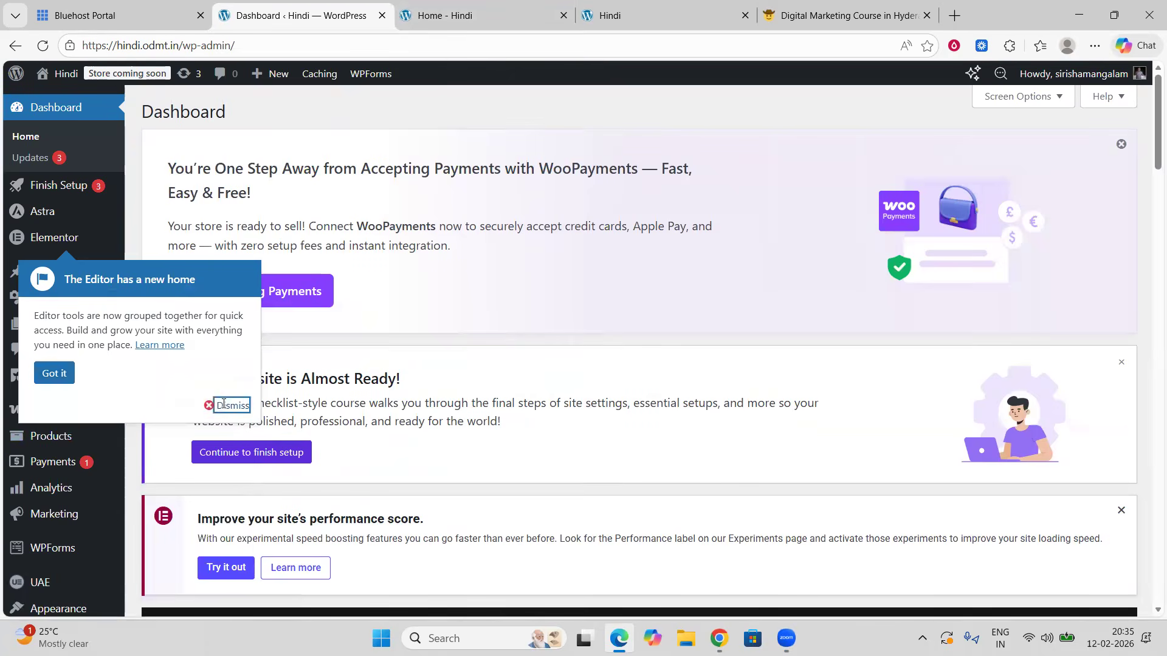
left_click(41, 443)
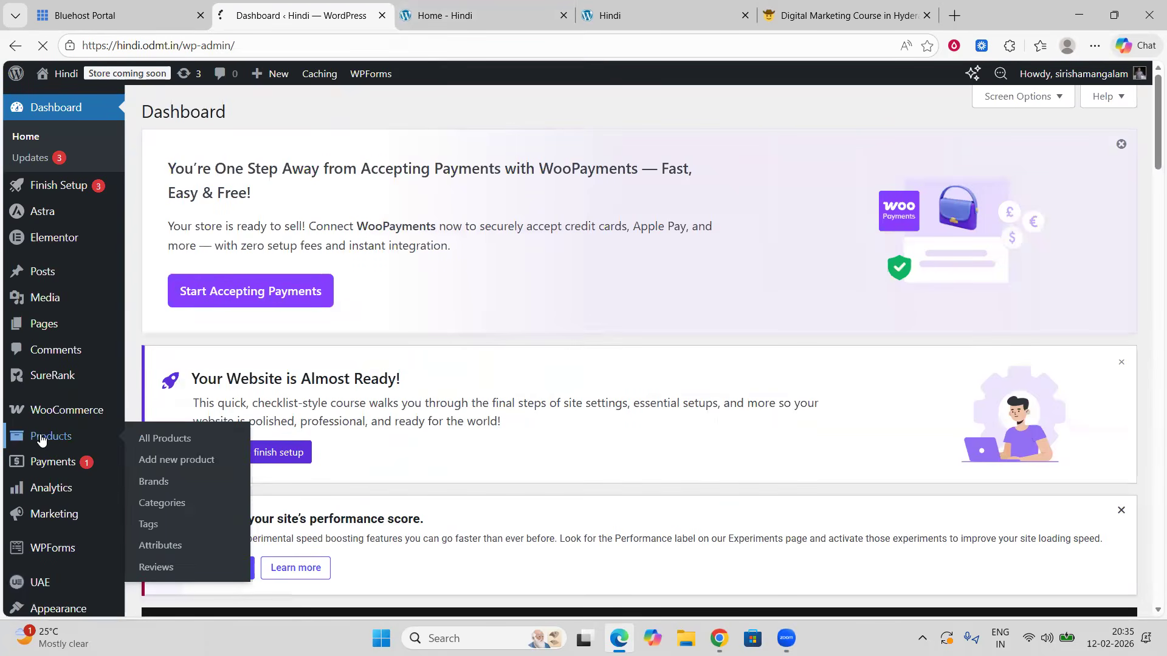
scroll(391, 417, "down", 5)
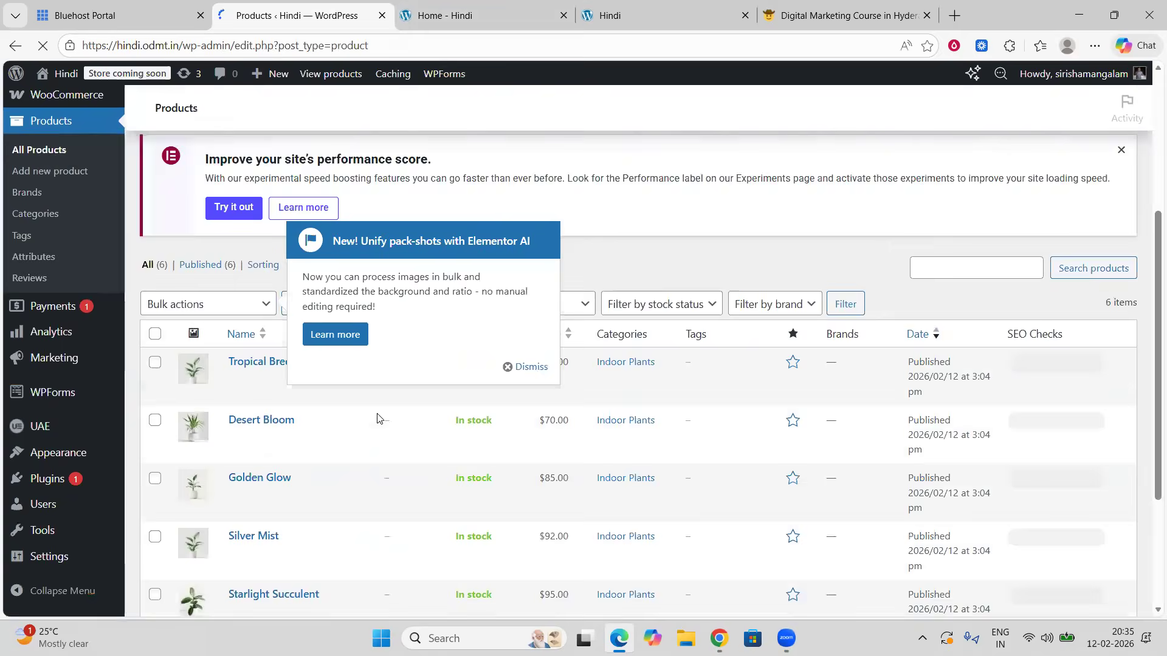
scroll(378, 419, "down", 3)
scroll(379, 419, "up", 4)
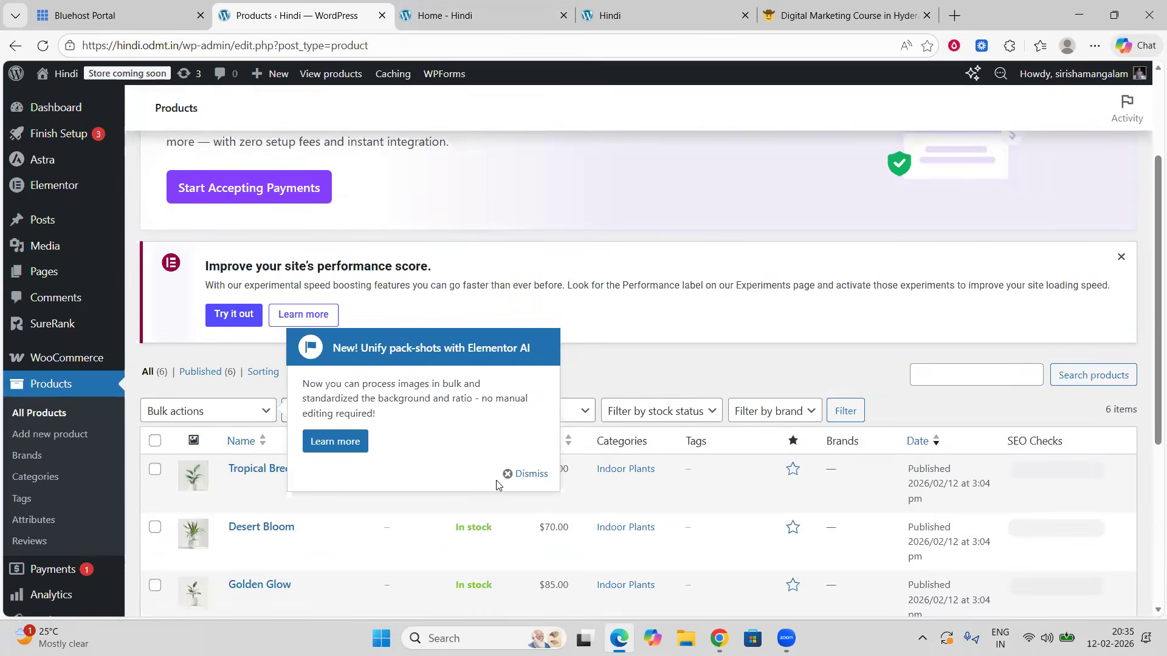
left_click(513, 472)
Step: Scroll through the product list to review the imported products, prices and categories
scroll(364, 438, "down", 3)
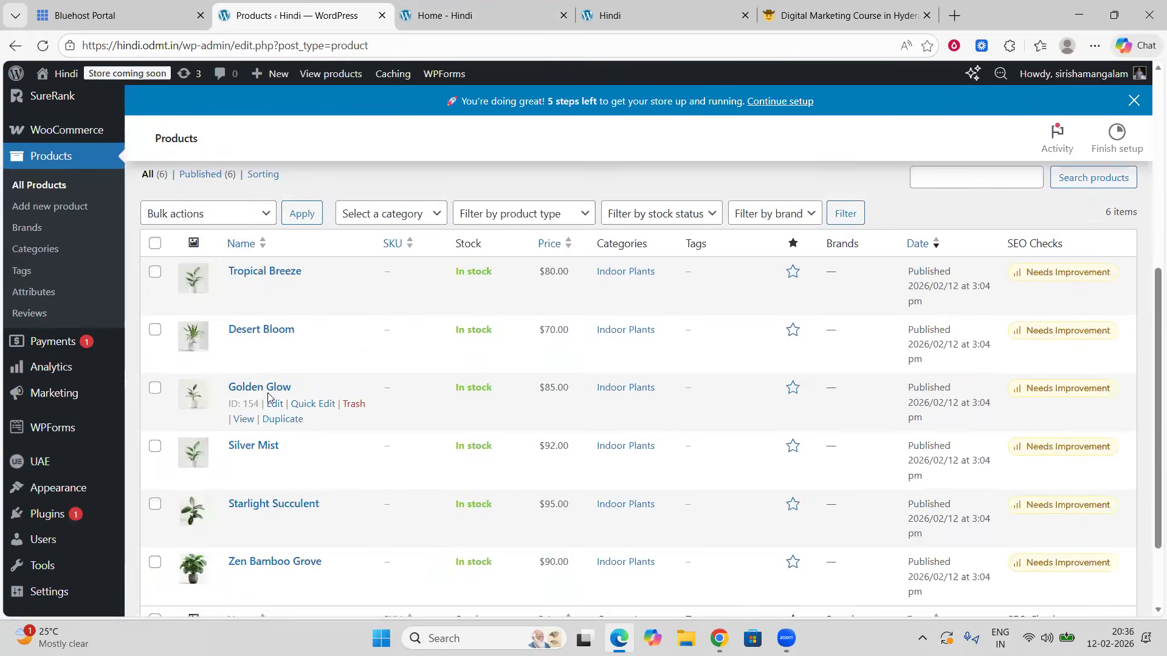
scroll(327, 435, "up", 5)
scroll(248, 326, "up", 1)
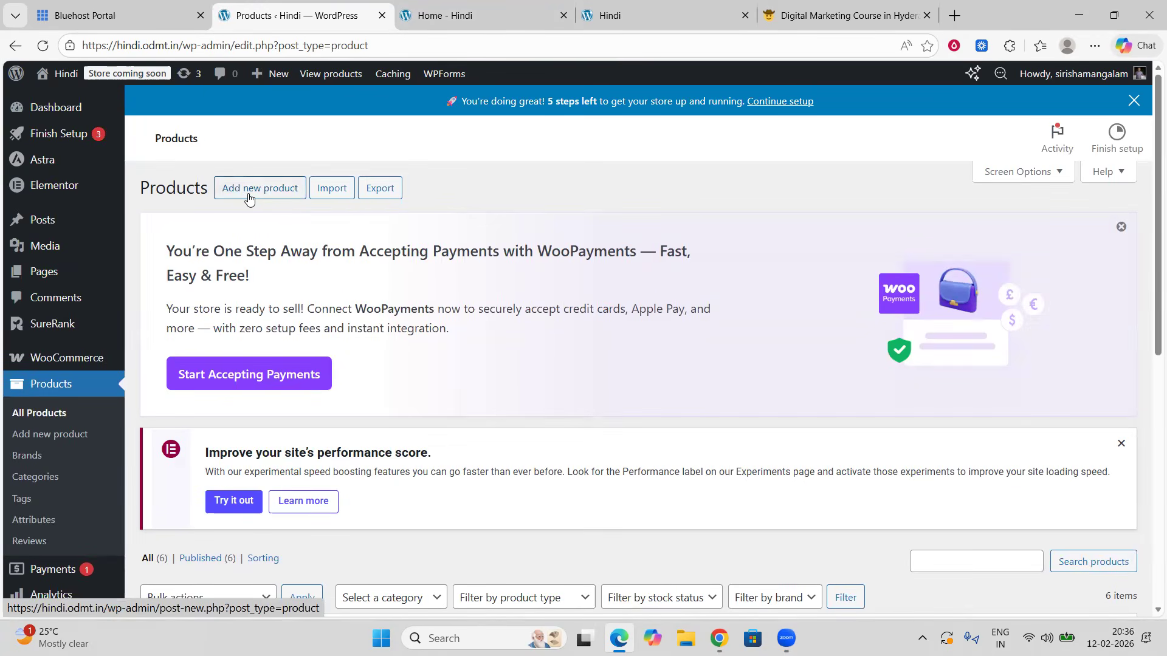
scroll(307, 314, "down", 4)
scroll(307, 315, "down", 4)
scroll(294, 313, "up", 3)
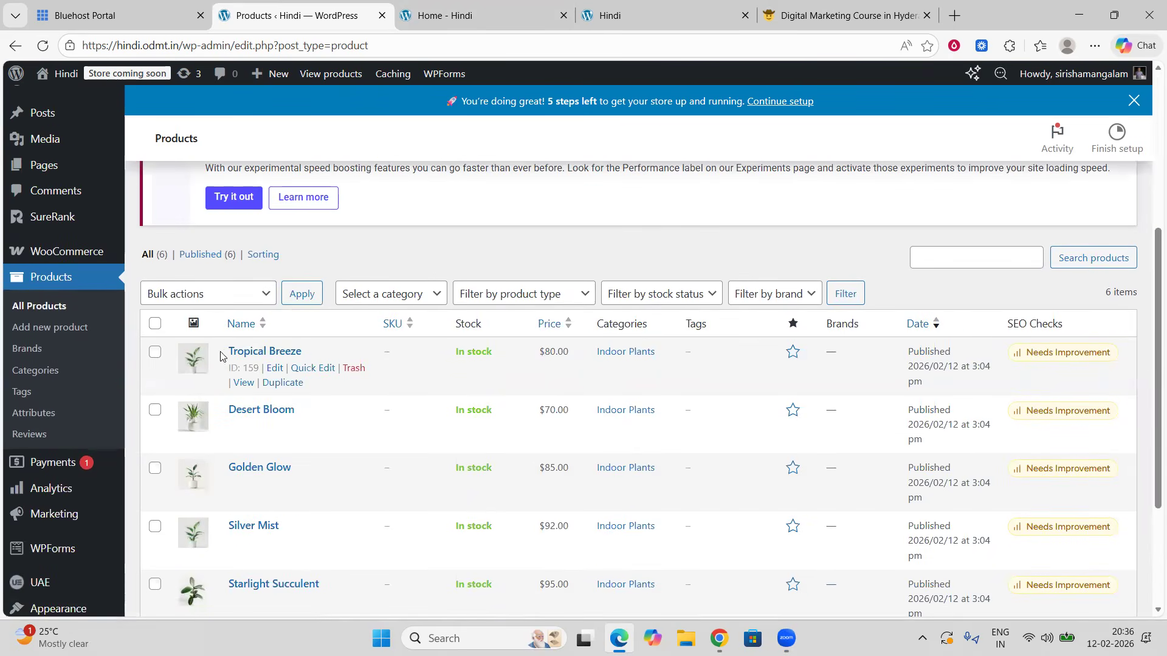
scroll(383, 217, "down", 1)
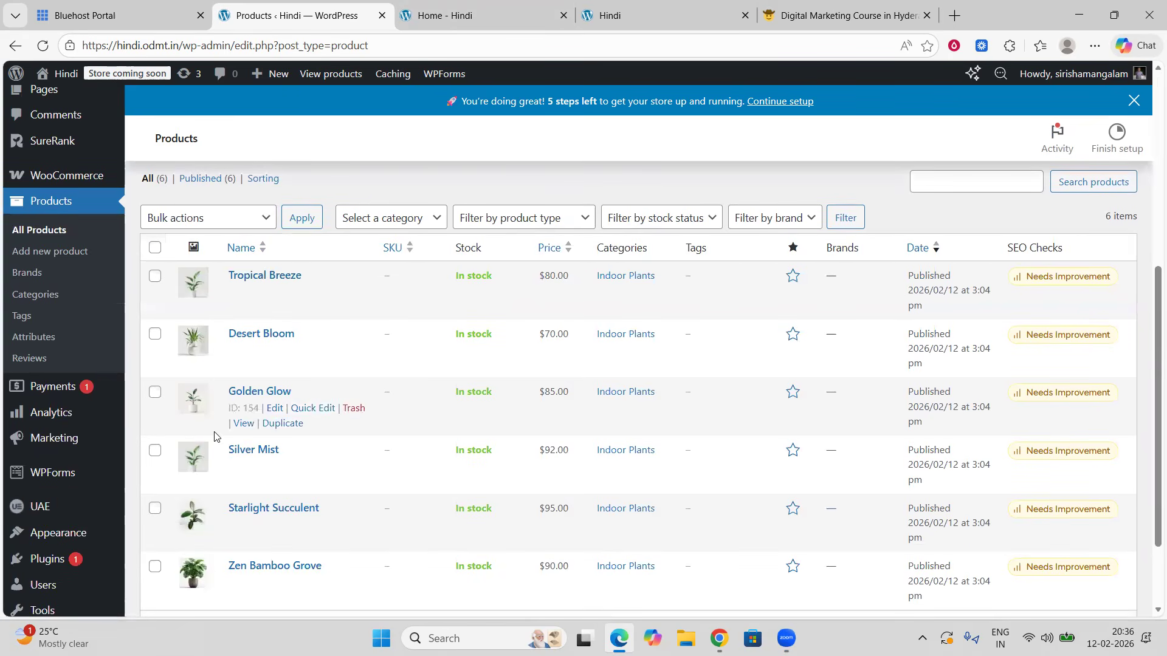
Step: Switch to the homepage tab and scroll down to the categories and trending products sections
left_click(508, 9)
scroll(685, 338, "down", 5)
scroll(685, 338, "down", 10)
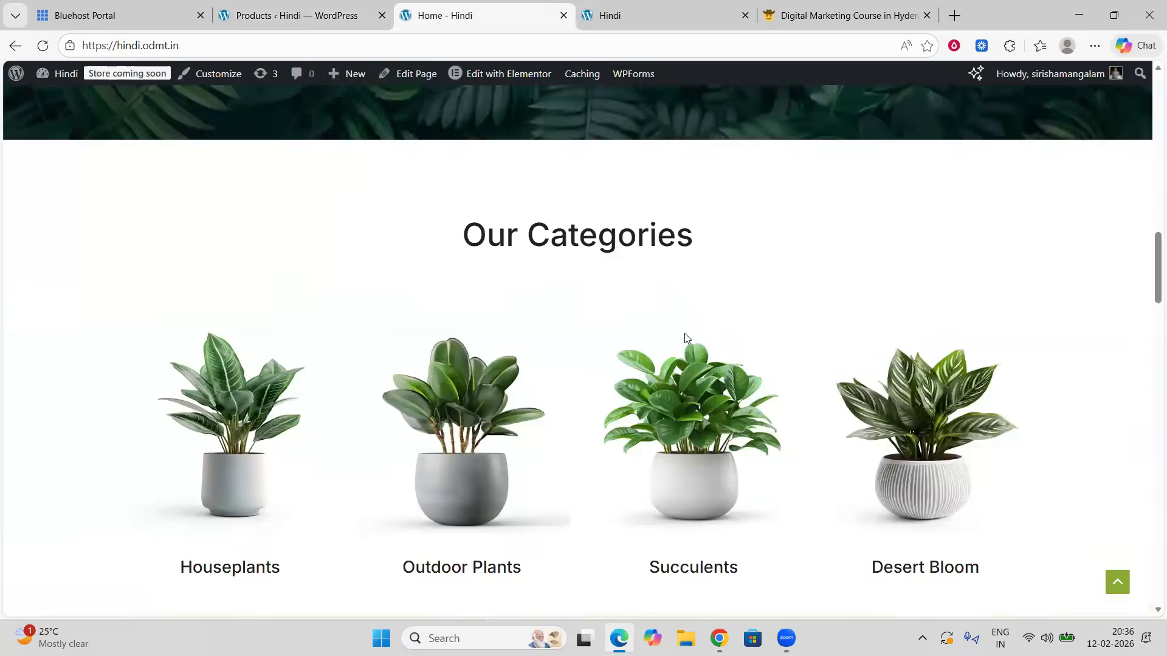
scroll(686, 338, "down", 5)
scroll(684, 338, "down", 4)
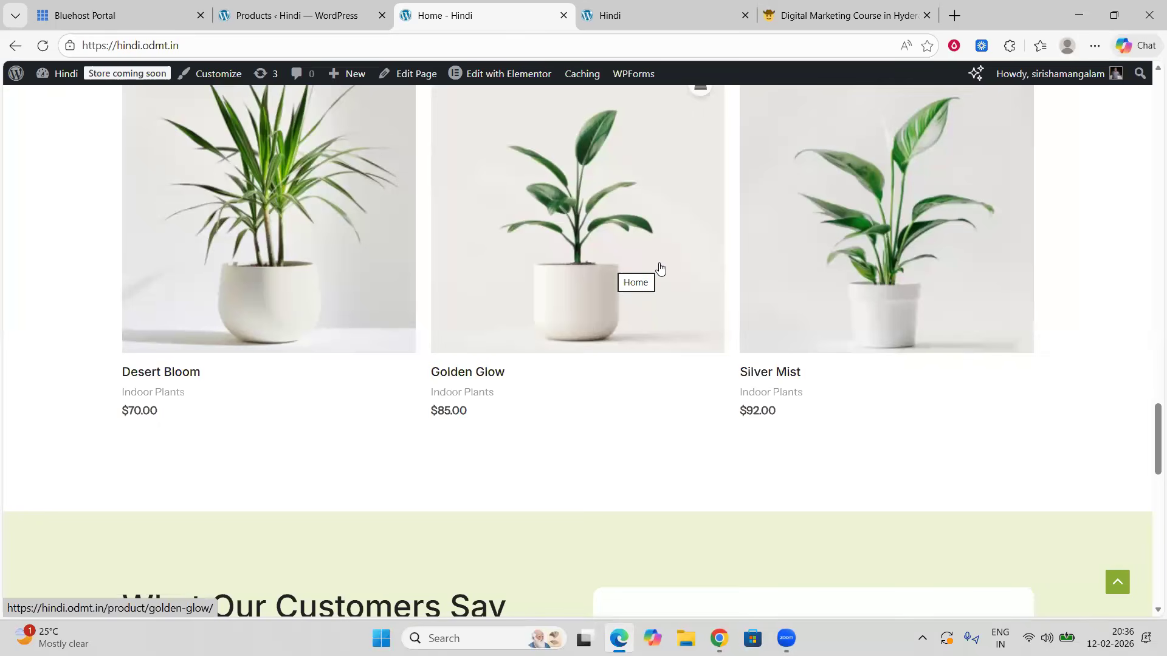
Step: Compare the dashboard product list with the homepage's trending products by switching between the two tabs
left_click(297, 15)
scroll(304, 406, "down", 2)
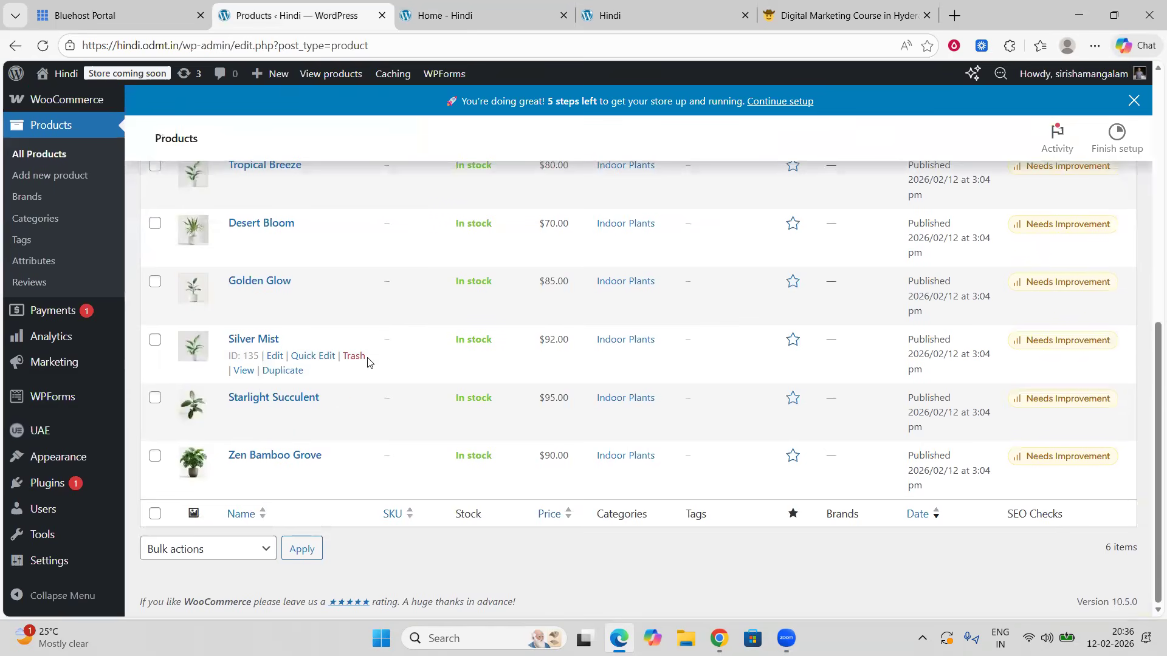
scroll(365, 360, "up", 1)
left_click(465, 15)
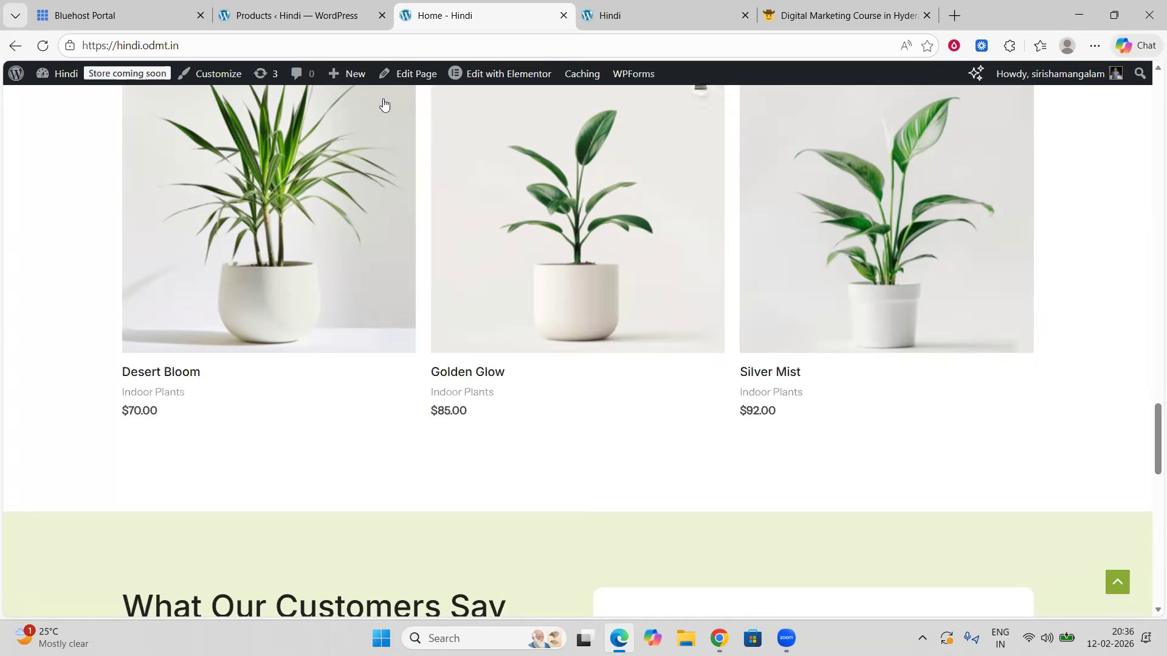
left_click(268, 13)
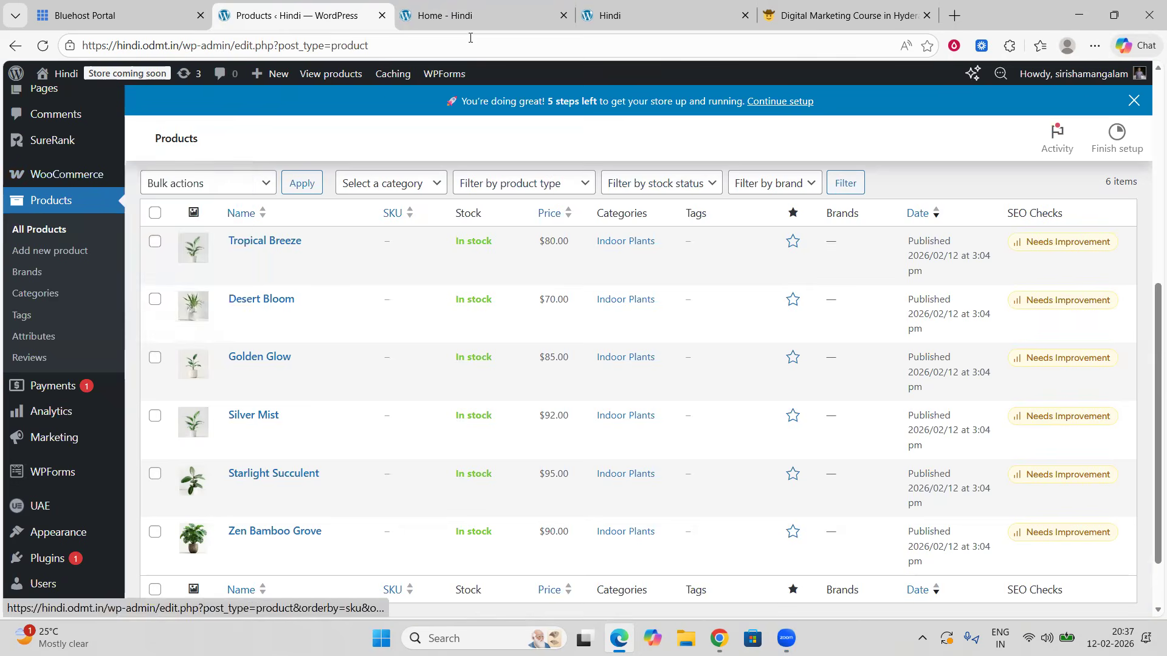
Step: Scroll the homepage through its categories and premier destination sections
left_click(480, 15)
scroll(729, 330, "up", 8)
scroll(729, 327, "up", 10)
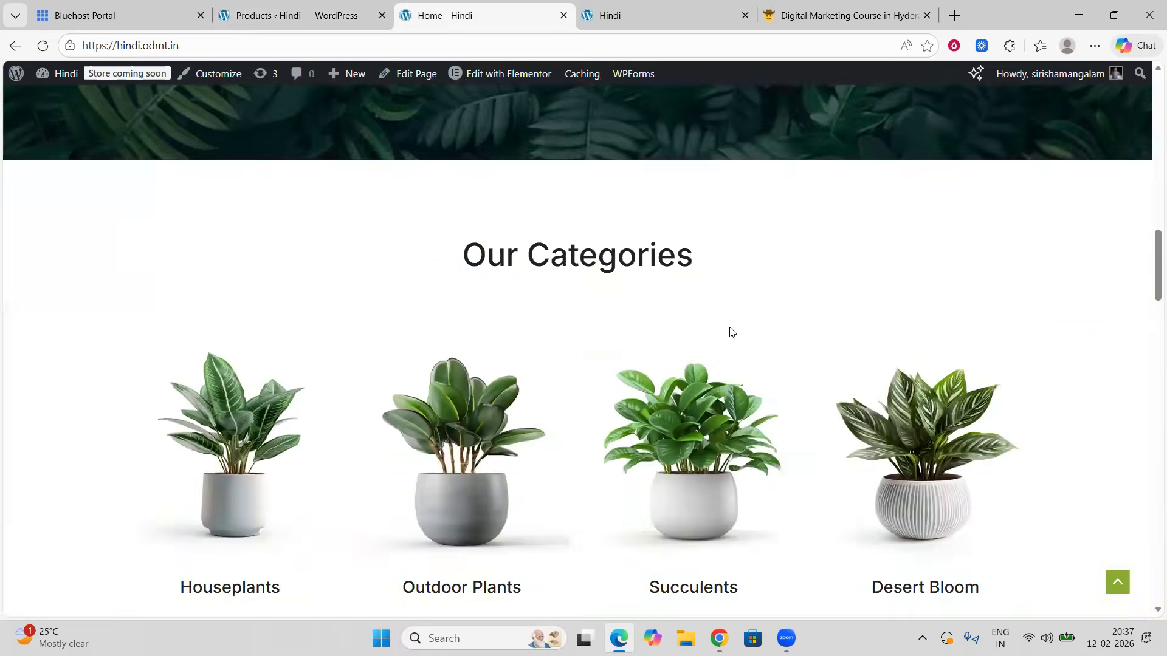
scroll(729, 327, "down", 6)
scroll(729, 329, "up", 5)
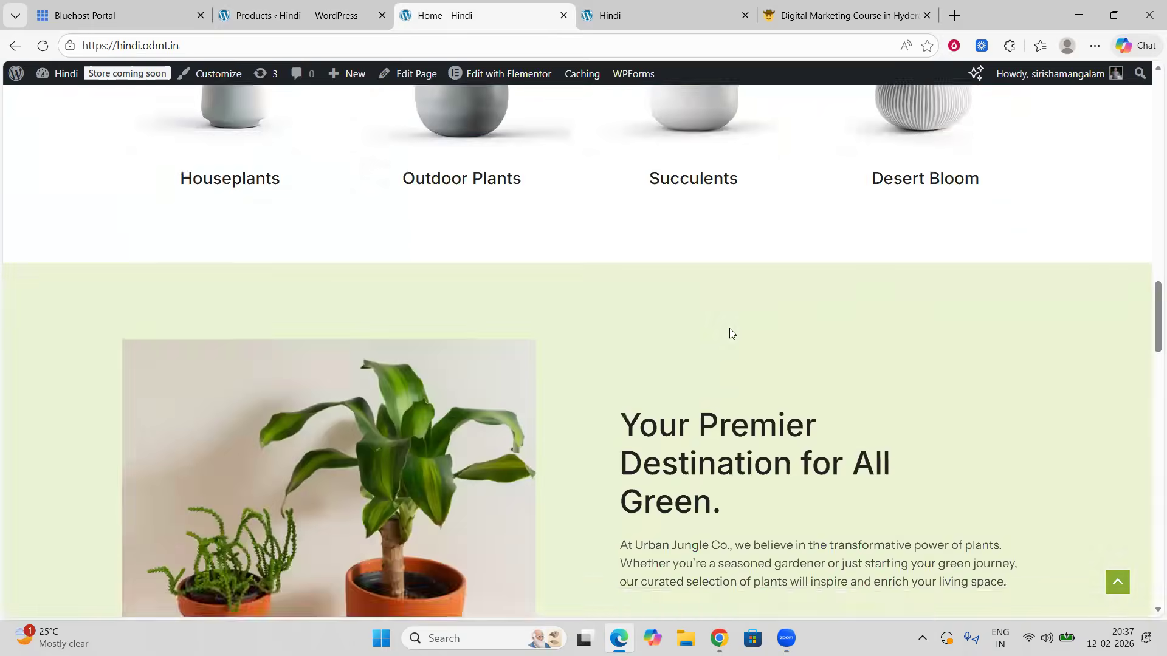
scroll(729, 331, "down", 12)
scroll(729, 333, "up", 4)
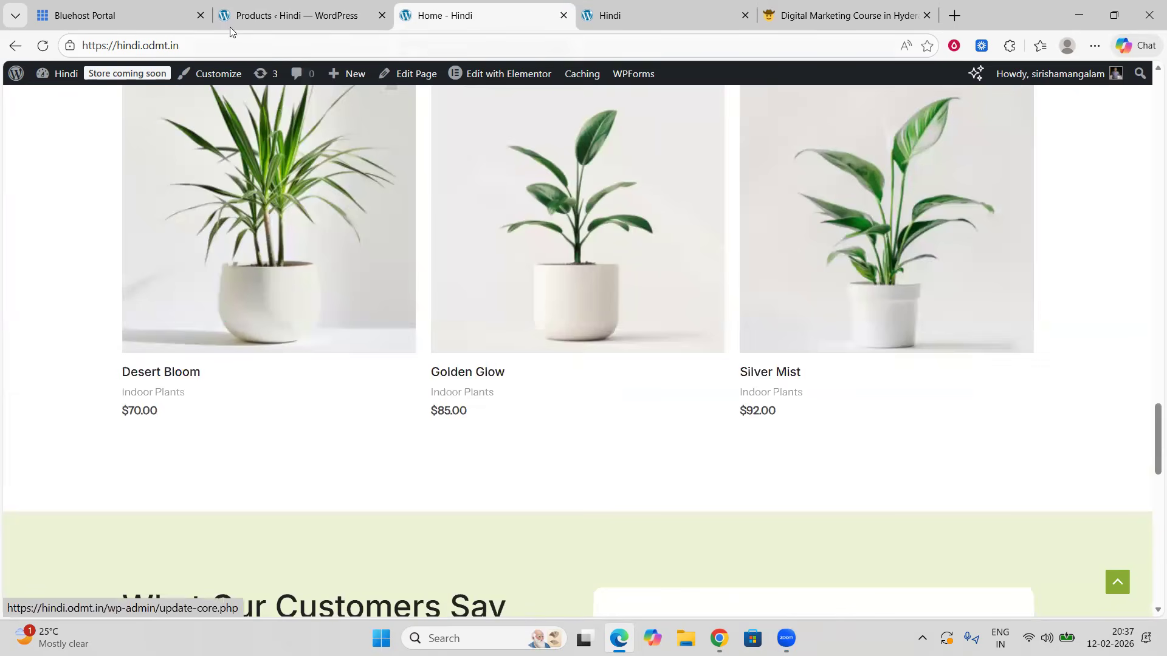
Step: Return to the dashboard, open the installed Plugins page and scroll through the plugin list
left_click(274, 16)
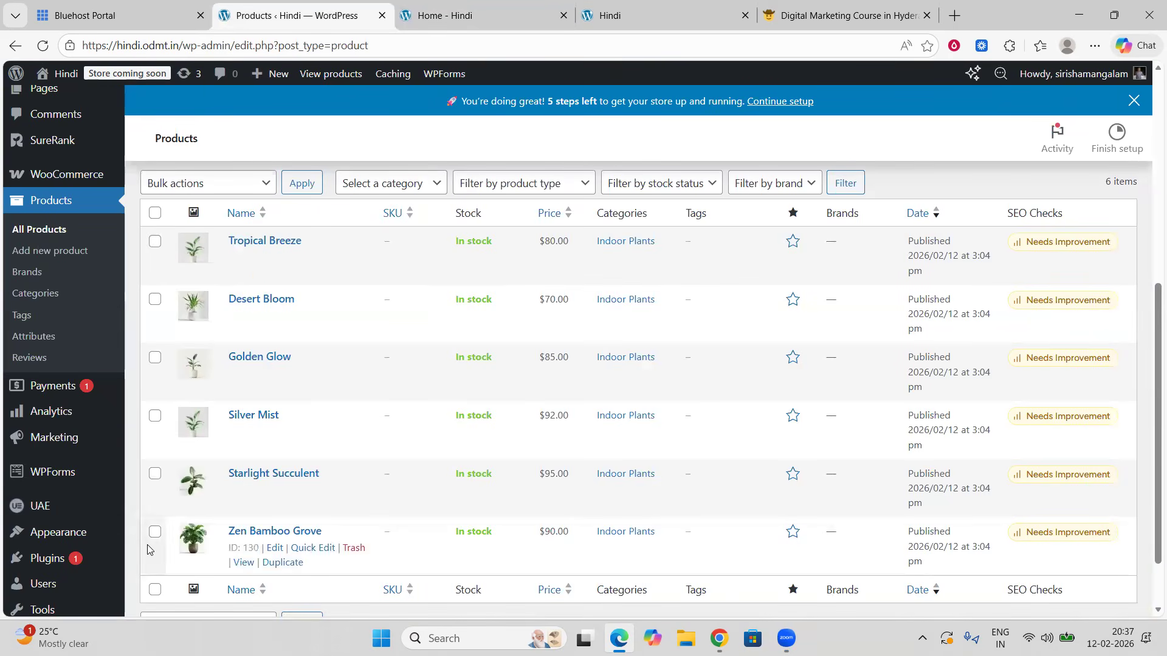
left_click(463, 11)
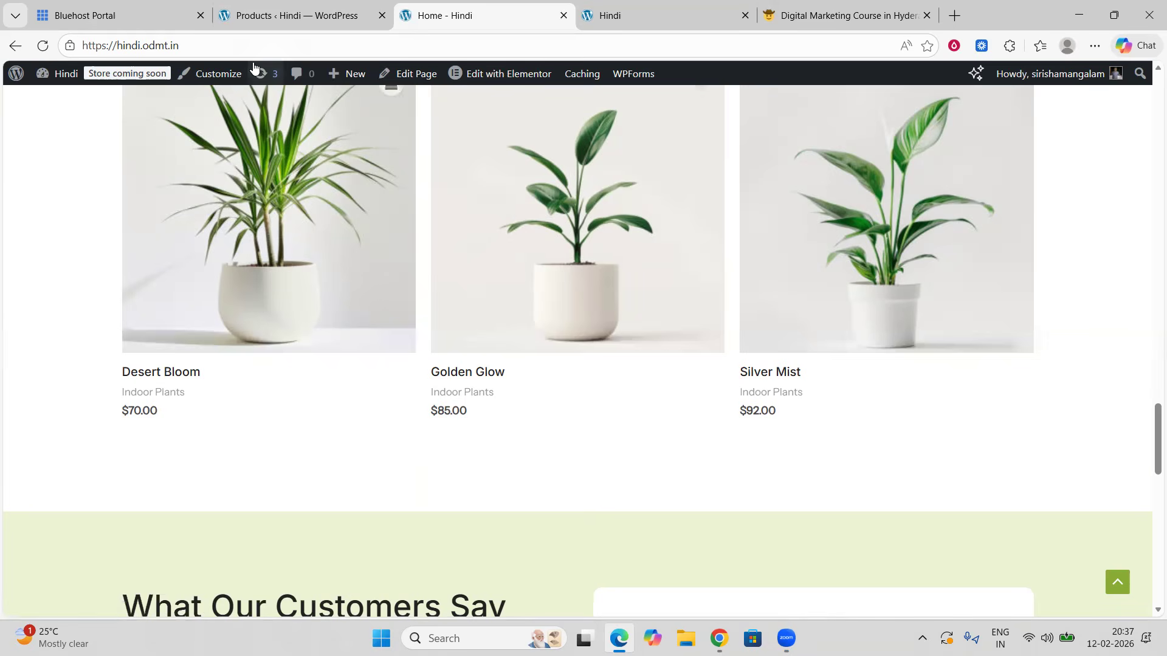
left_click(289, 15)
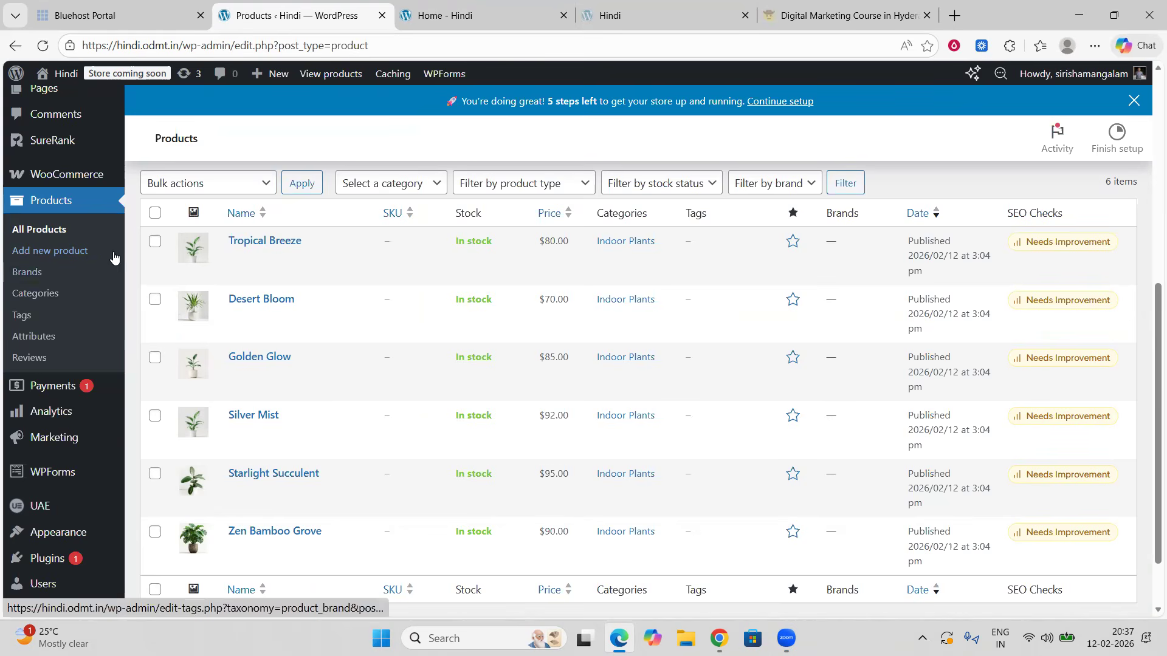
mouse_move(67, 180)
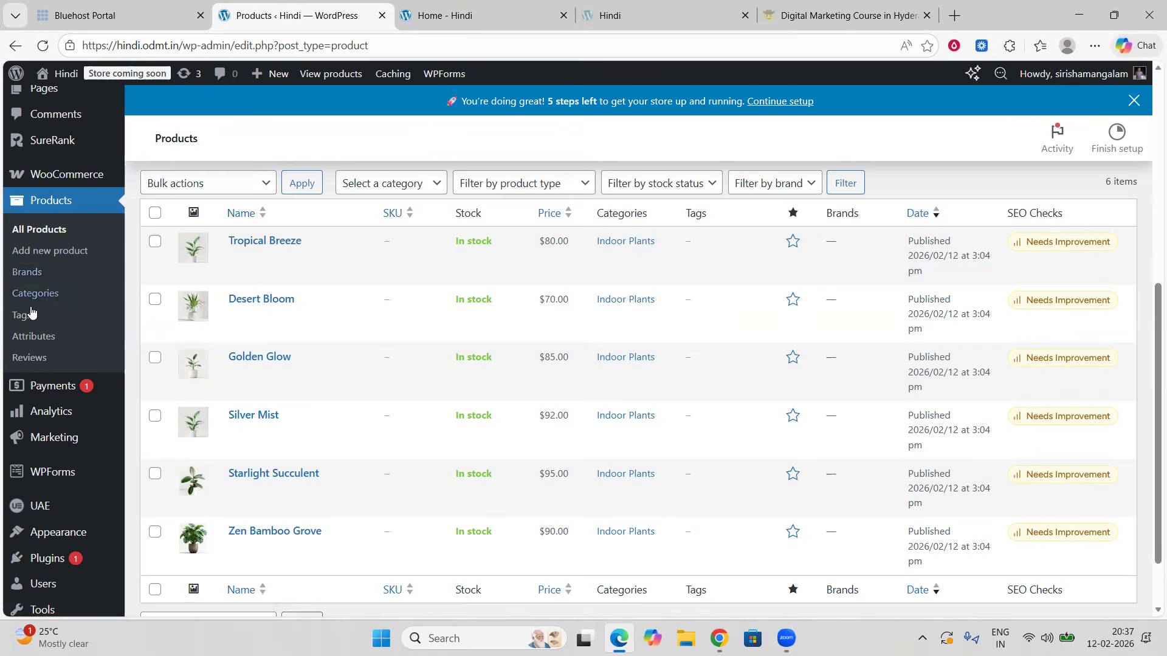
left_click(46, 558)
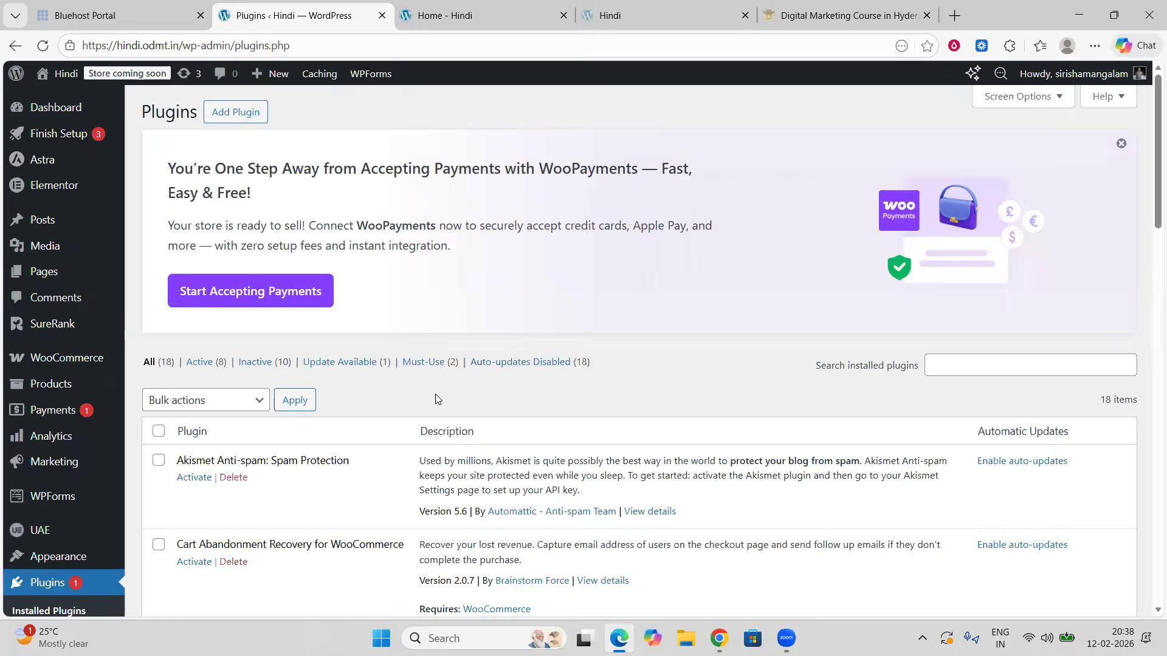
scroll(438, 398, "down", 12)
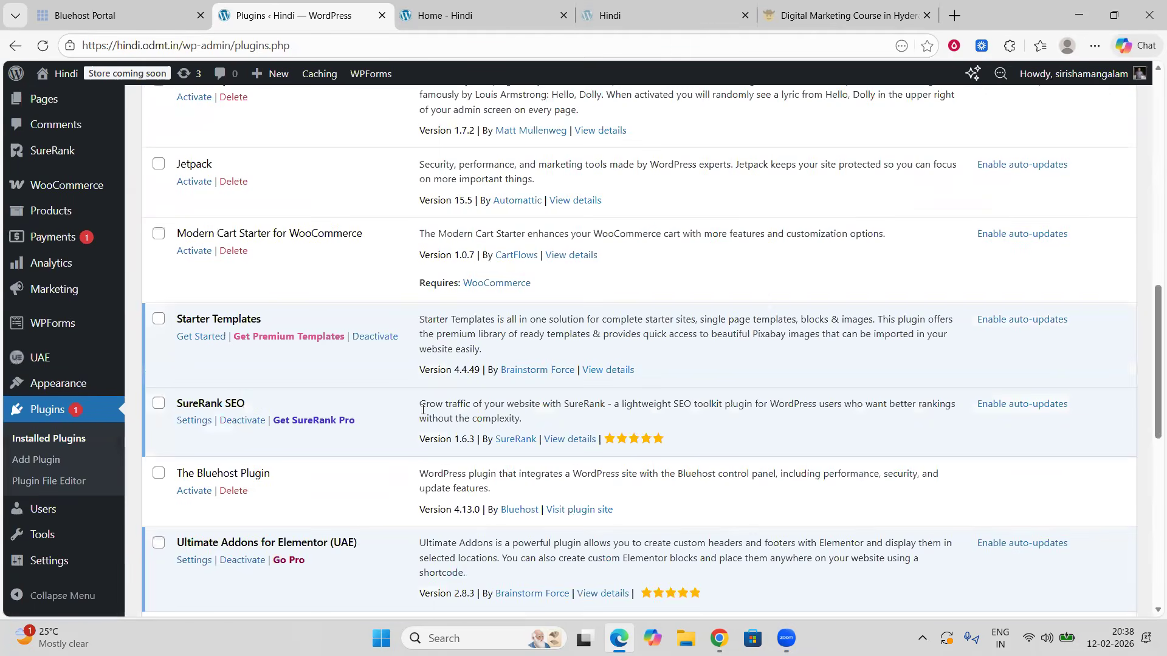
scroll(423, 409, "down", 2)
scroll(384, 286, "up", 14)
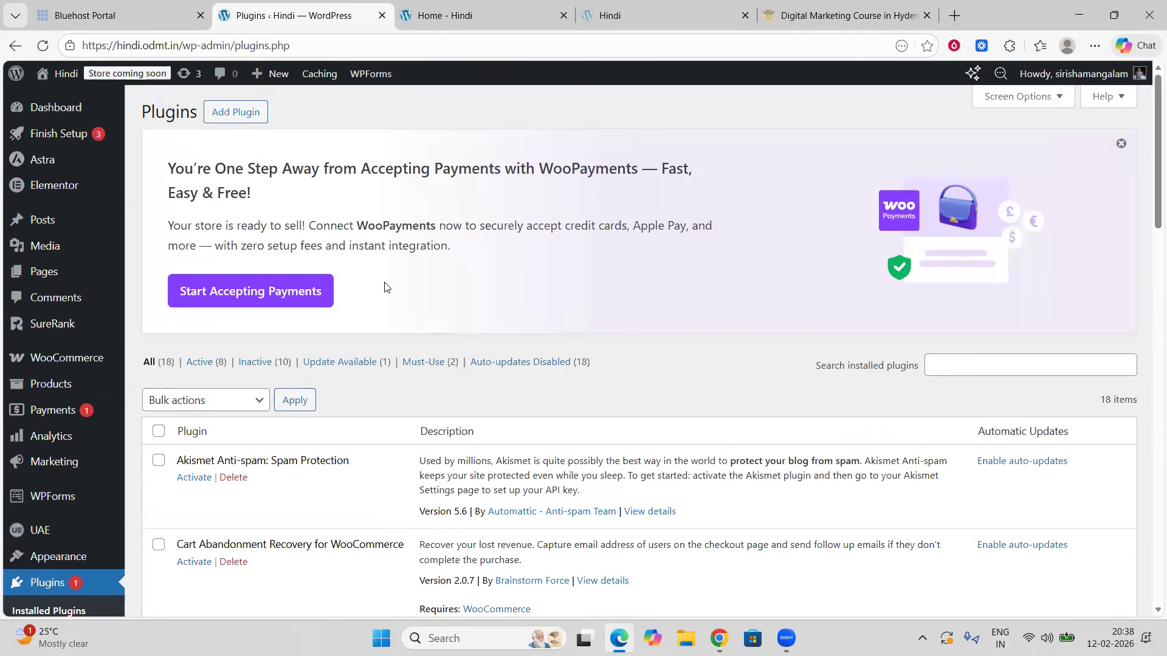
Step: Open the Golden Glow product from the homepage's trending products and scroll its page
left_click(480, 13)
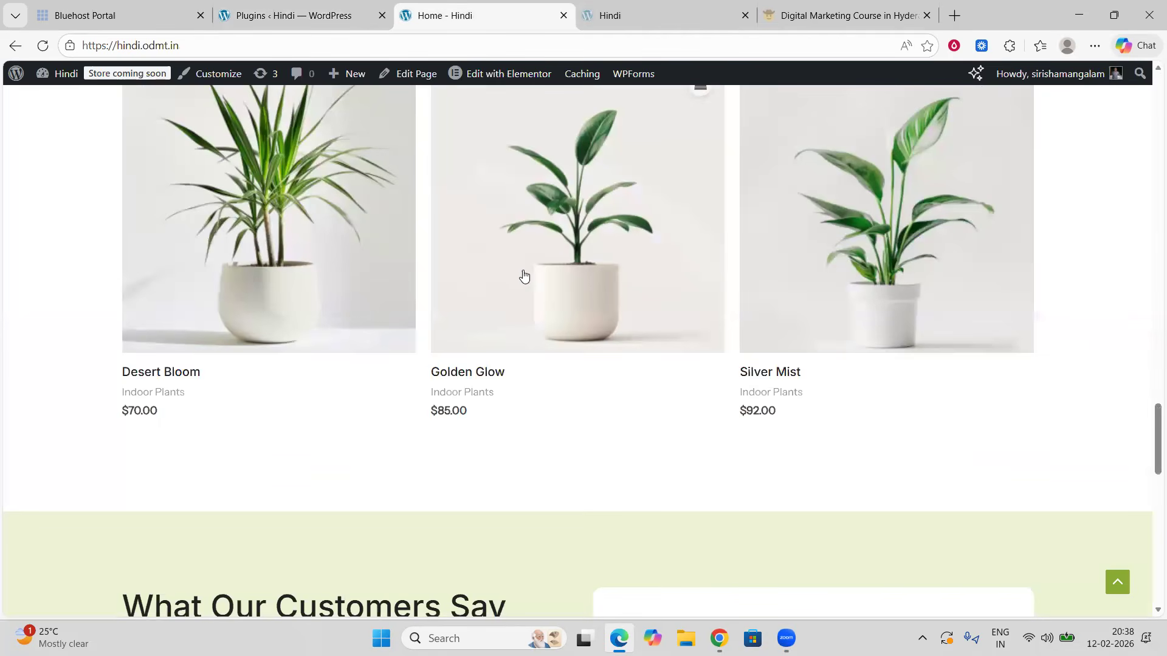
left_click(490, 325)
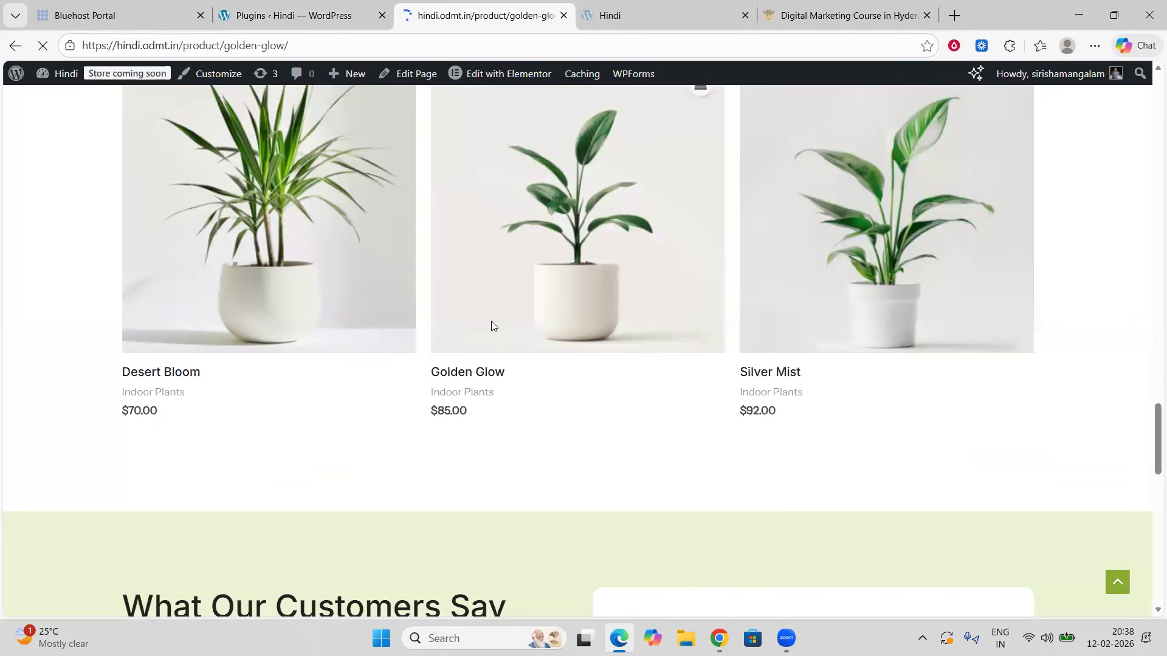
scroll(620, 331, "down", 2)
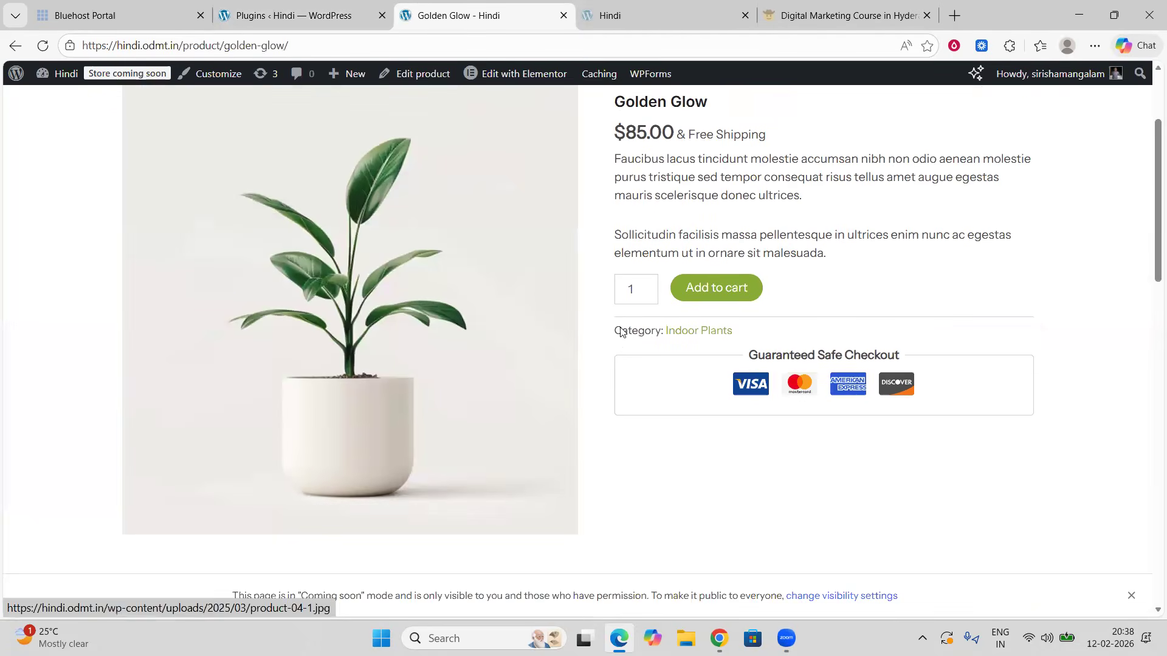
Step: Open the Indoor Plants category page from the product's category link and scroll through it
left_click(698, 331)
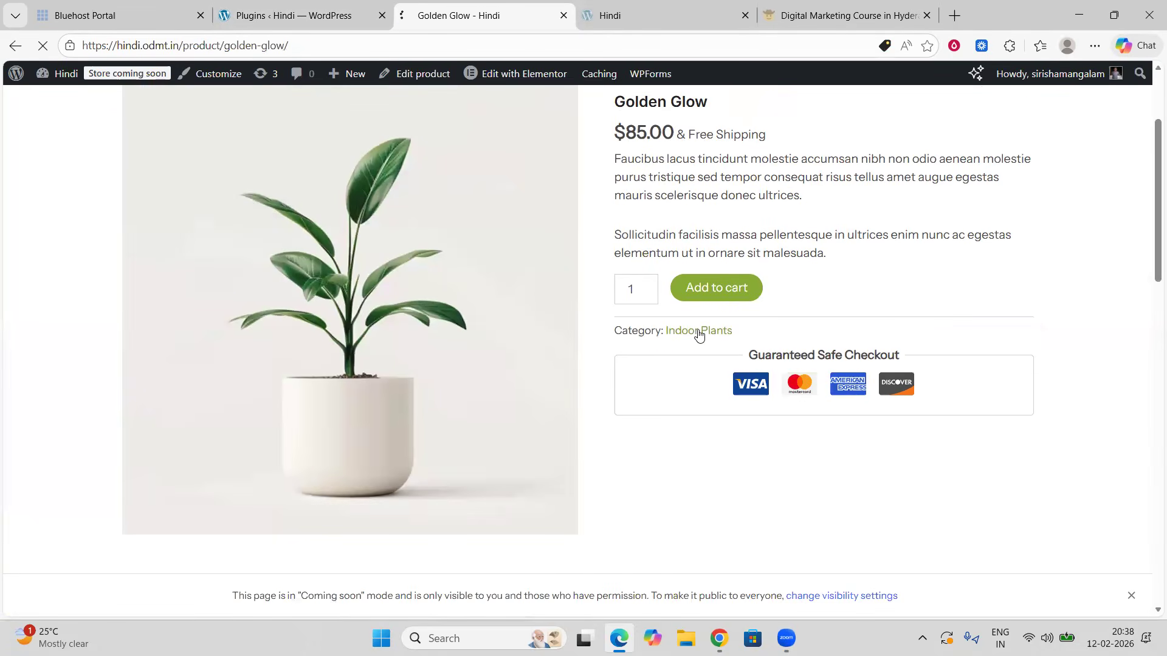
scroll(699, 331, "down", 5)
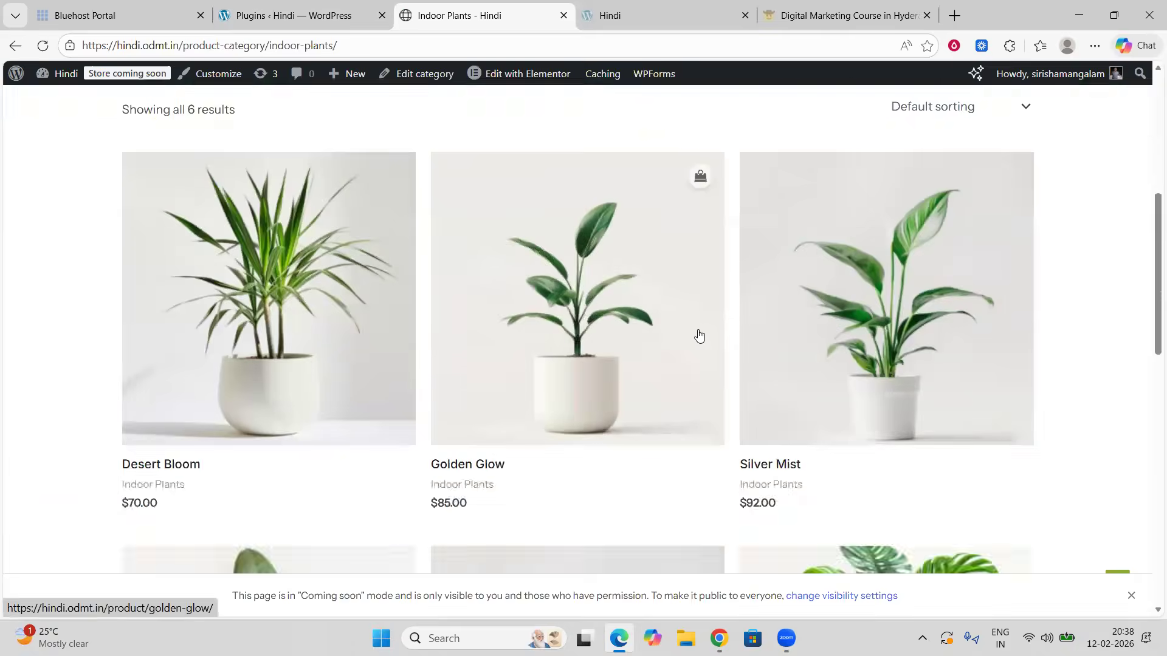
scroll(698, 333, "down", 10)
Step: Switch back to the Plugins page and scroll through the installed plugins again
left_click(242, 13)
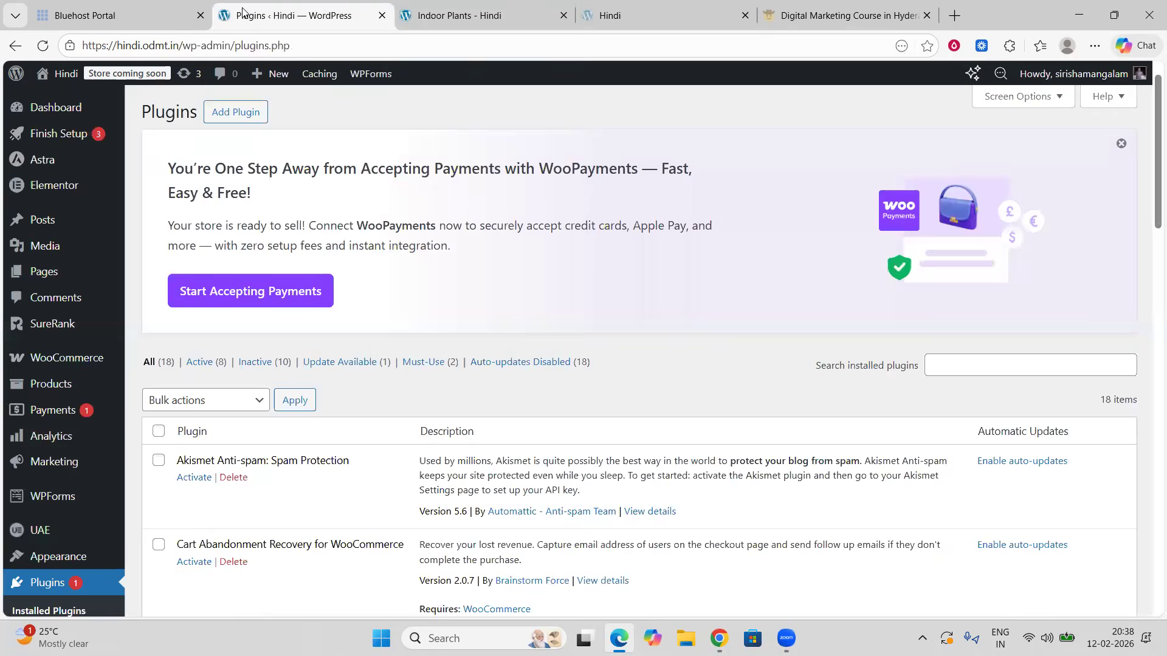
scroll(83, 329, "down", 2)
mouse_move(97, 317)
scroll(94, 323, "down", 2)
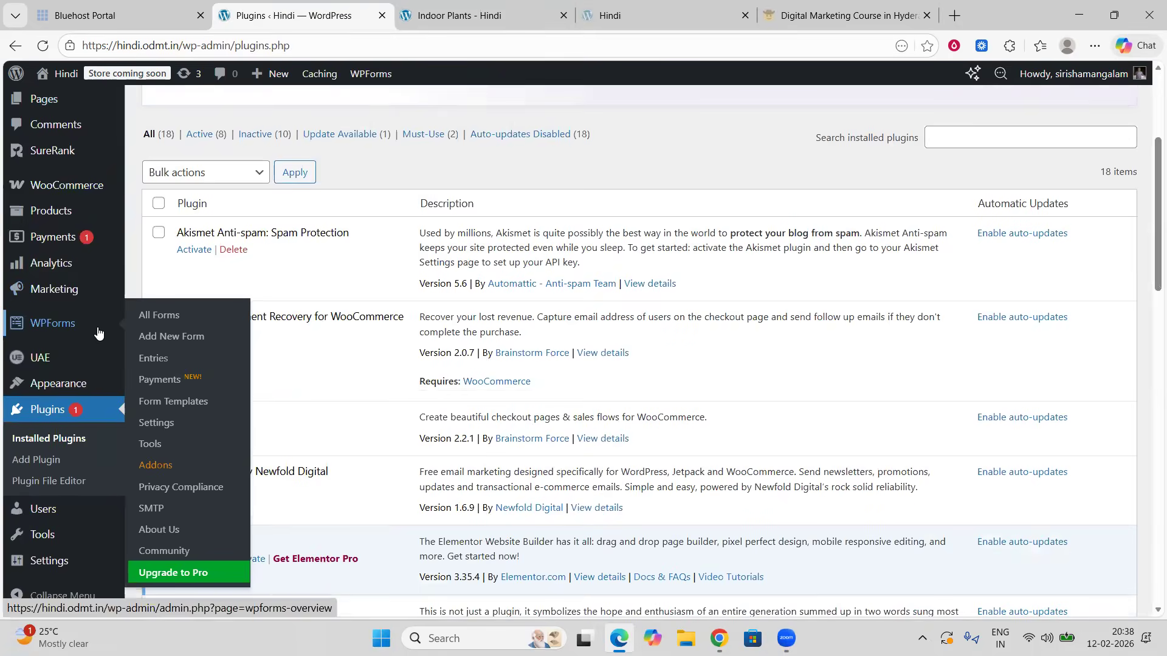
scroll(91, 329, "down", 1)
scroll(92, 329, "up", 1)
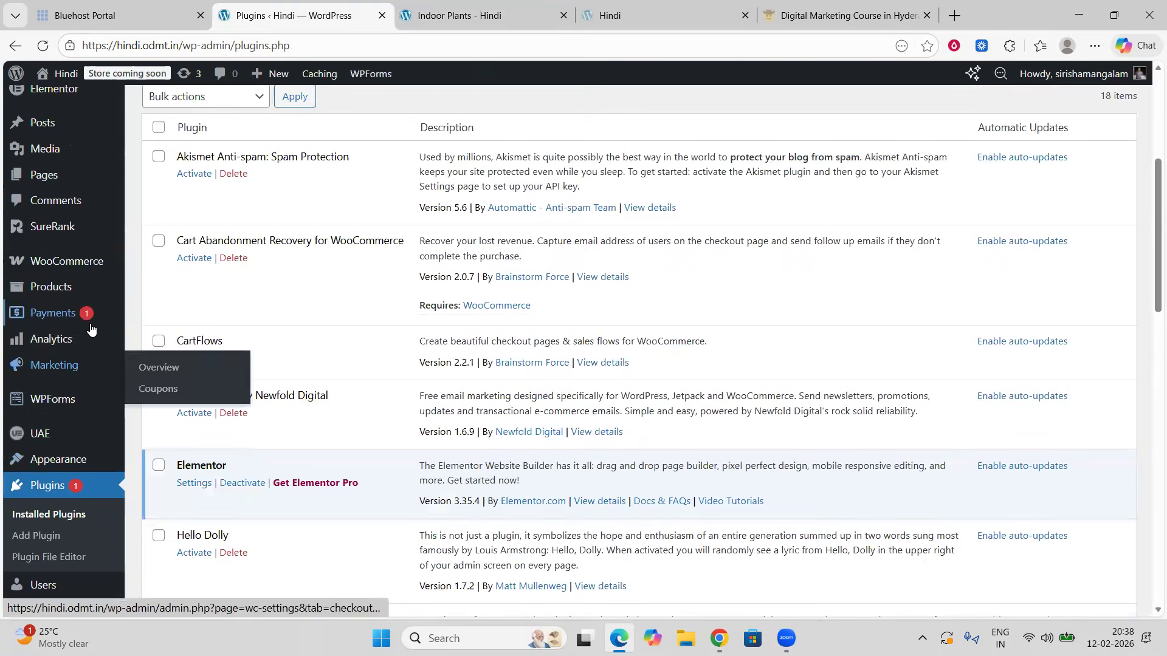
Step: Open the Product categories page, review its category list, and go back to the dashboard
mouse_move(52, 286)
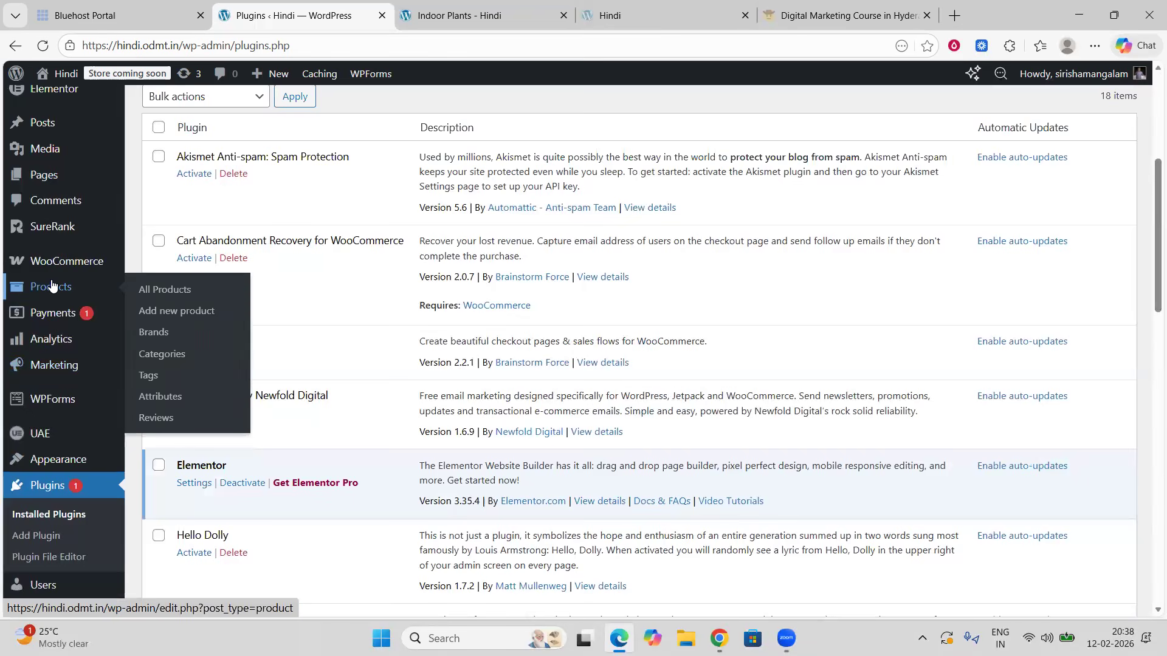
left_click(159, 356)
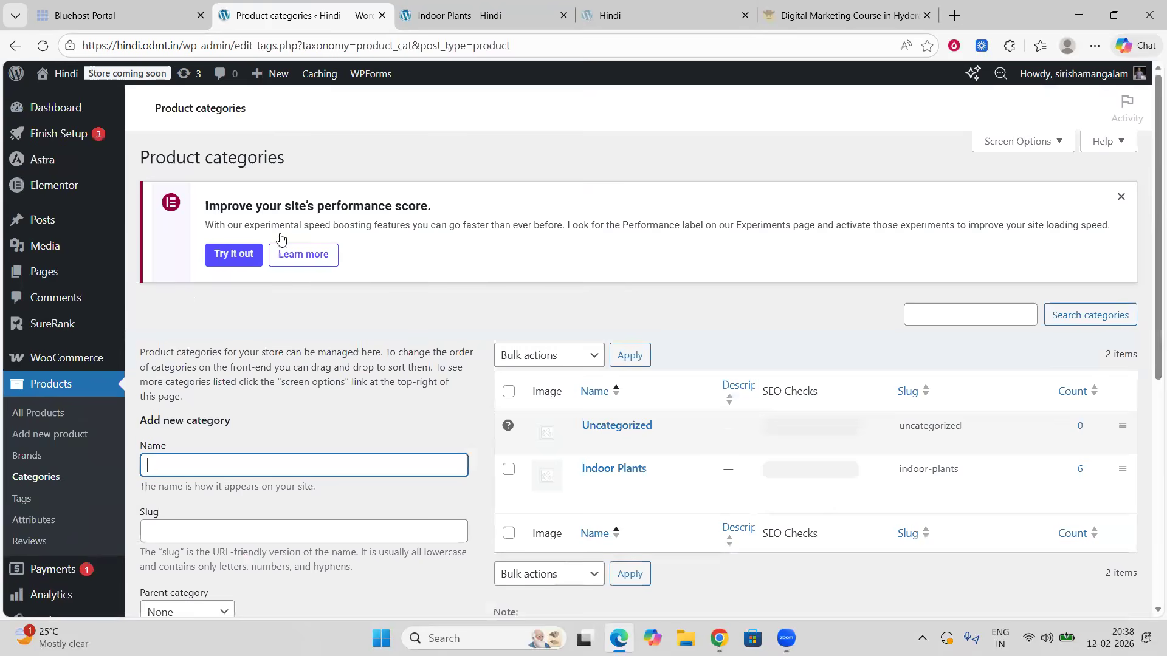
scroll(393, 295, "down", 3)
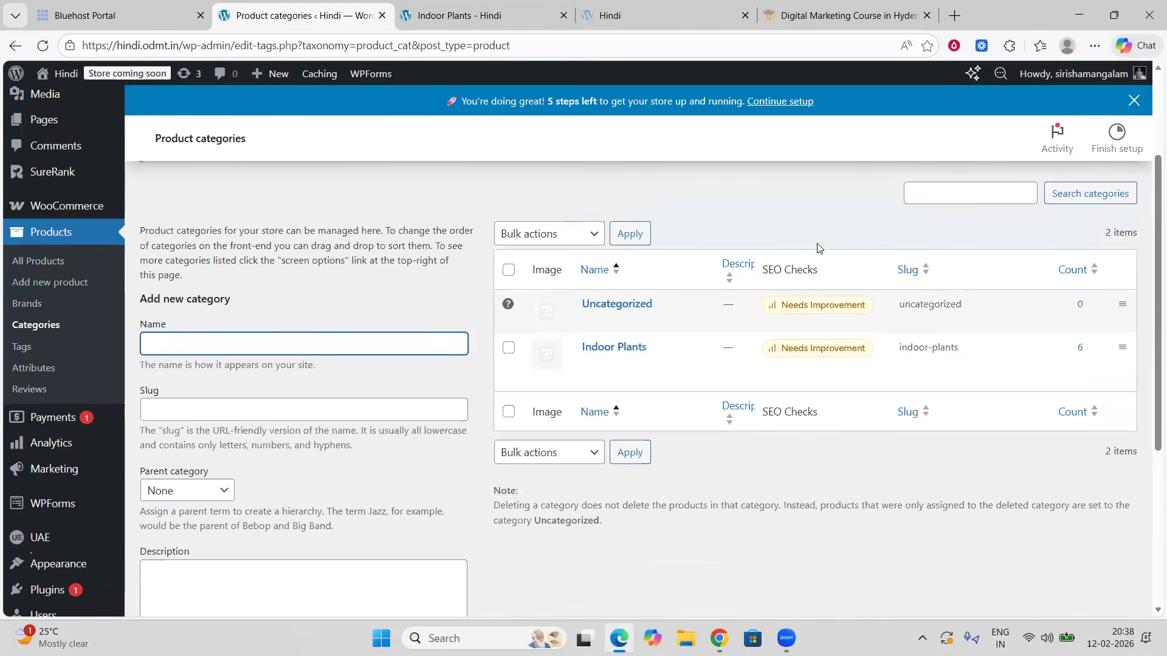
scroll(376, 217, "up", 3)
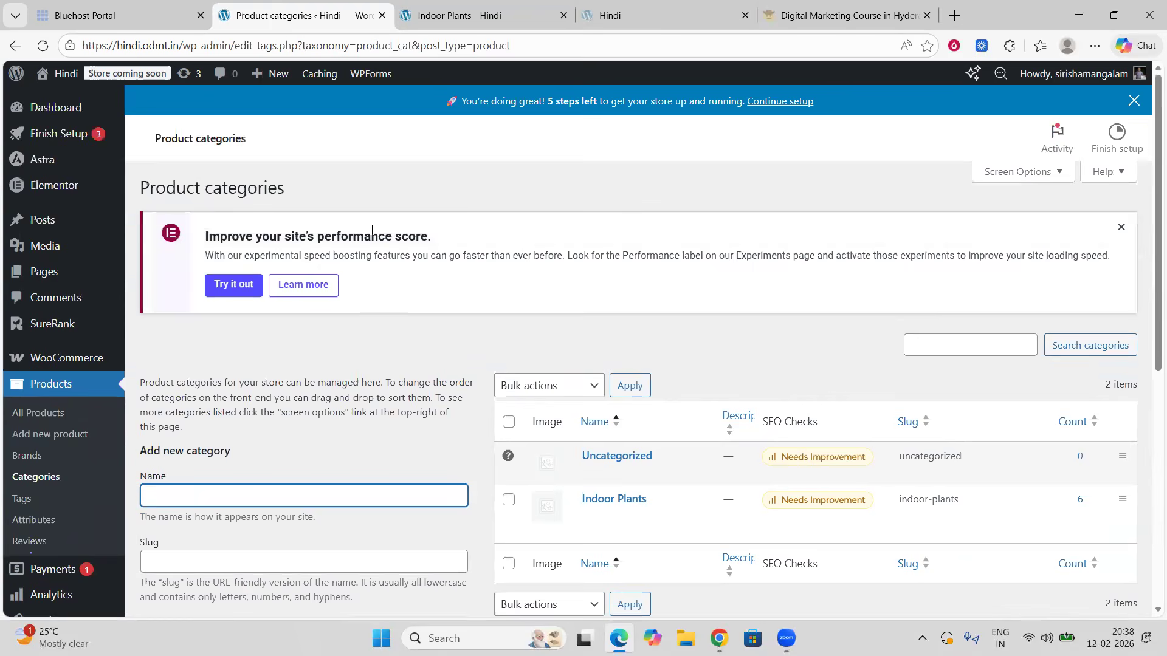
left_click(54, 112)
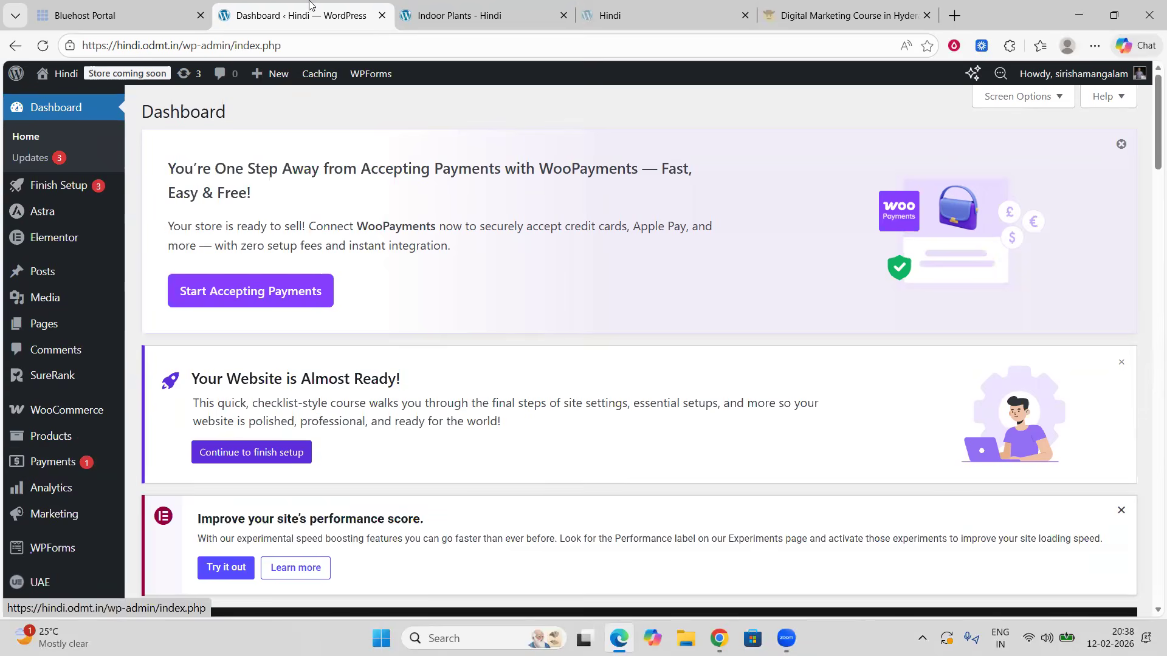
Step: Switch to the Indoor Plants category tab and scroll through its product listing
left_click(436, 14)
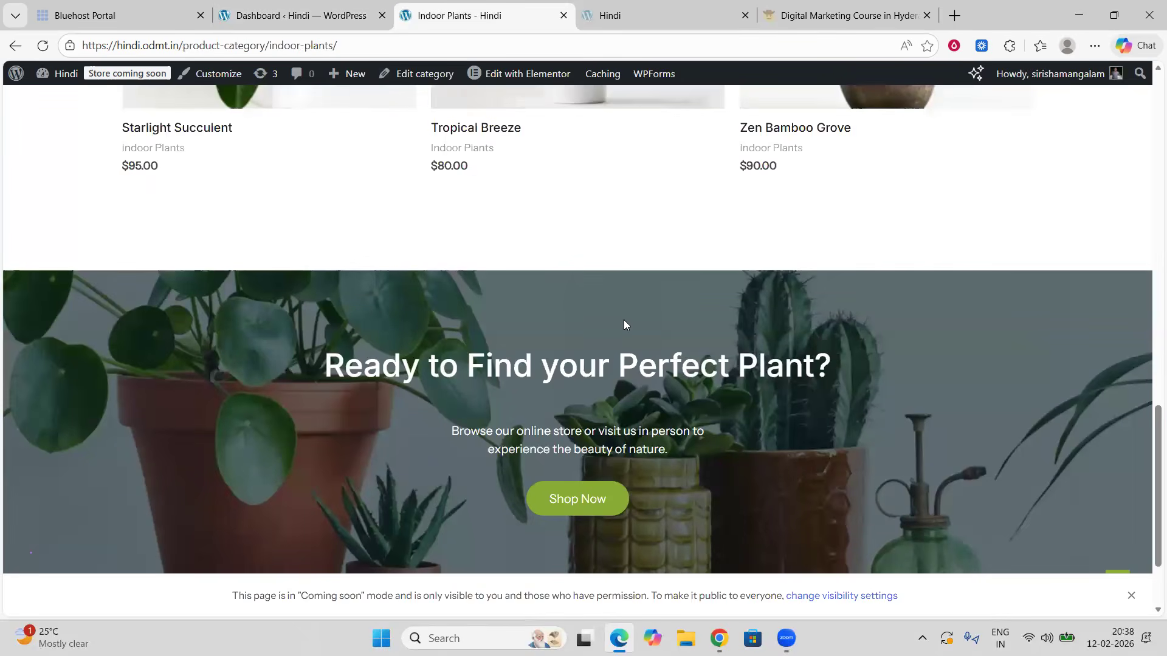
scroll(623, 321, "down", 2)
scroll(623, 323, "up", 1)
scroll(623, 323, "up", 10)
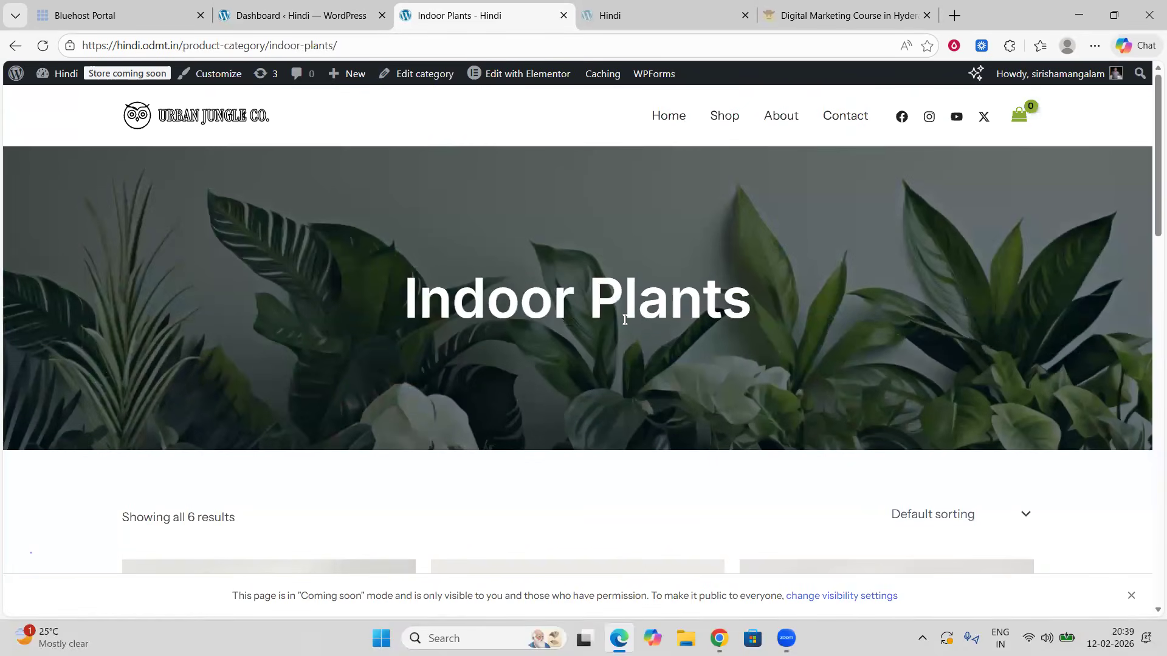
scroll(521, 409, "down", 8)
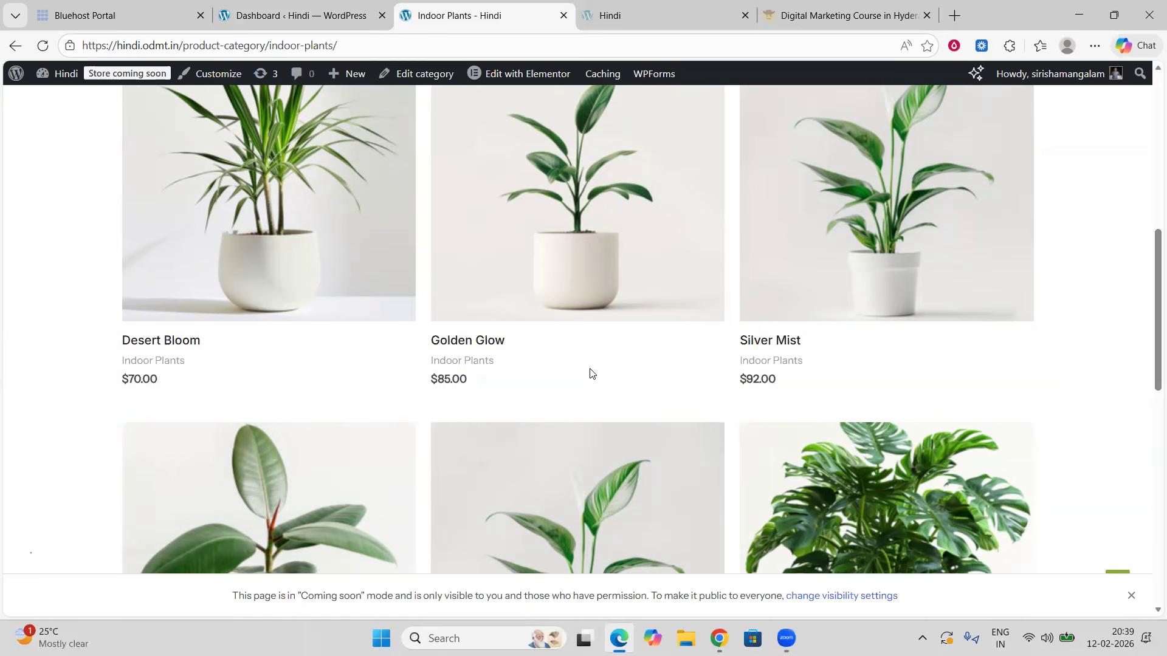
Step: Switch between the dashboard and the Indoor Plants category page, scrolling through each again
left_click(261, 17)
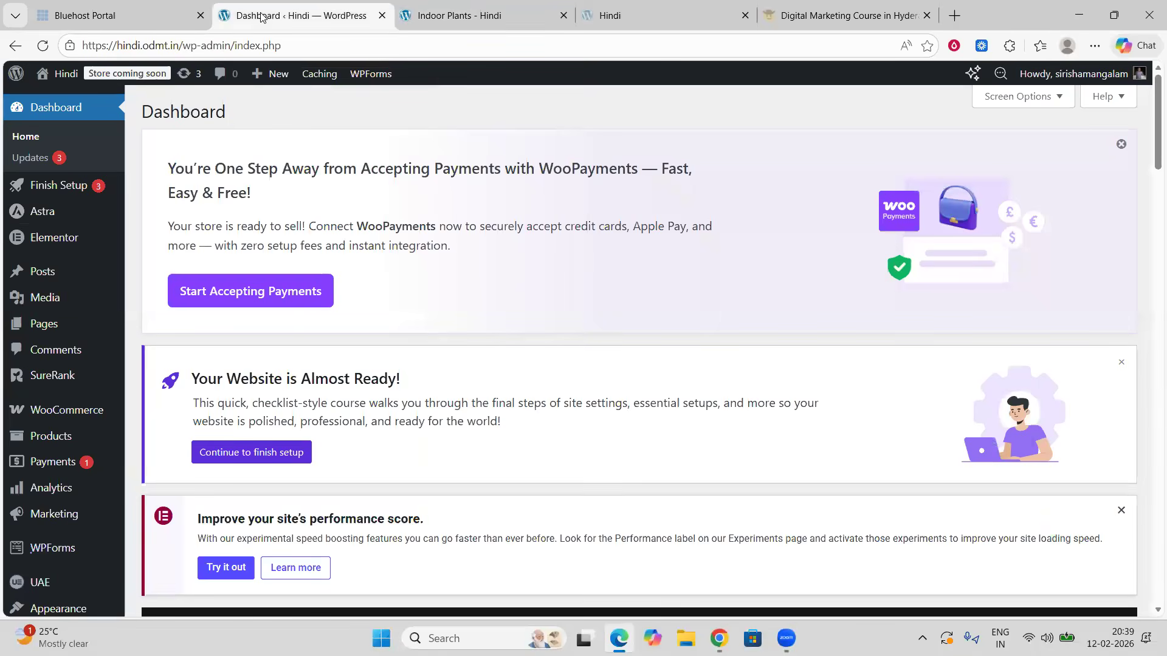
scroll(189, 291, "down", 1)
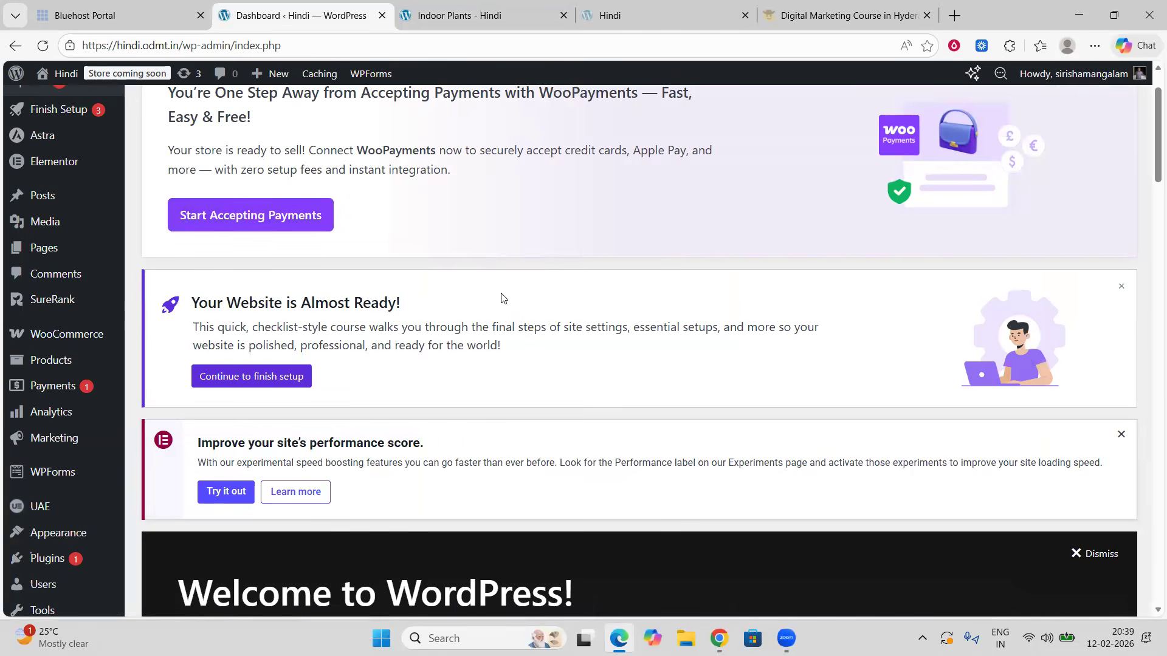
left_click(460, 16)
scroll(617, 297, "up", 6)
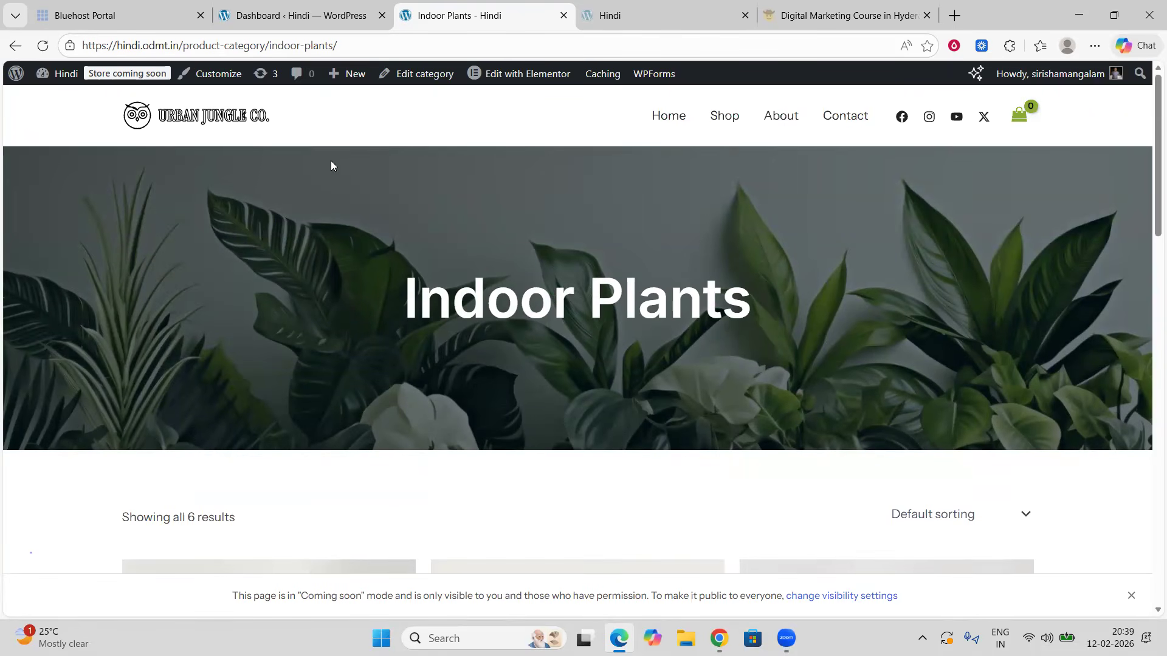
scroll(510, 339, "down", 15)
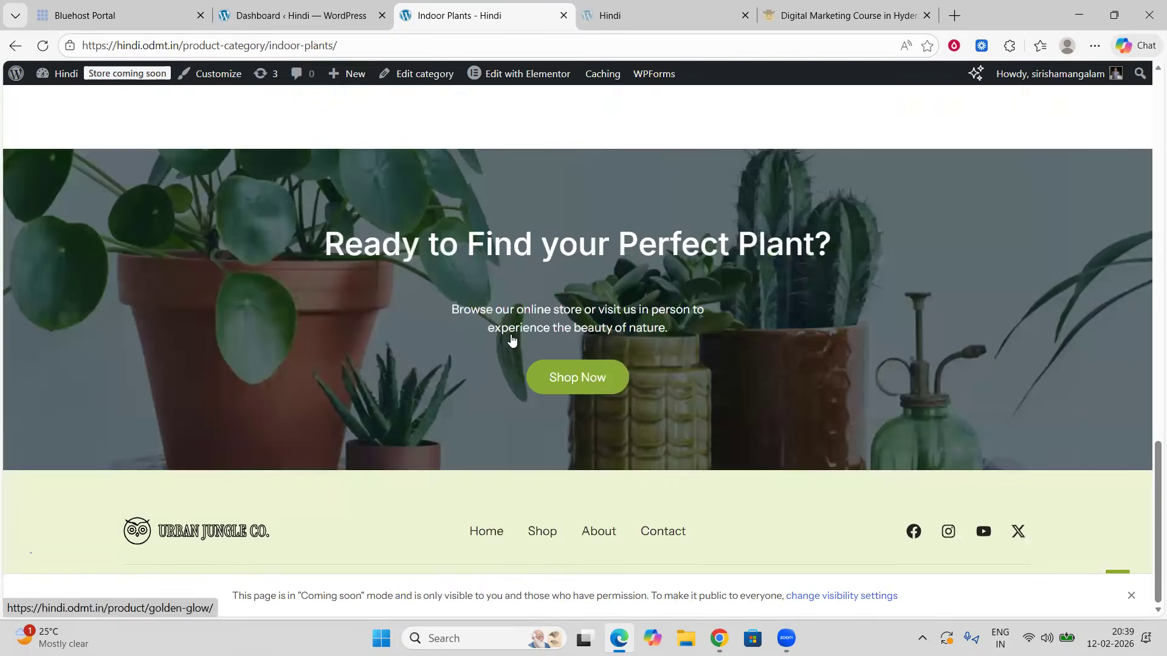
scroll(511, 339, "up", 13)
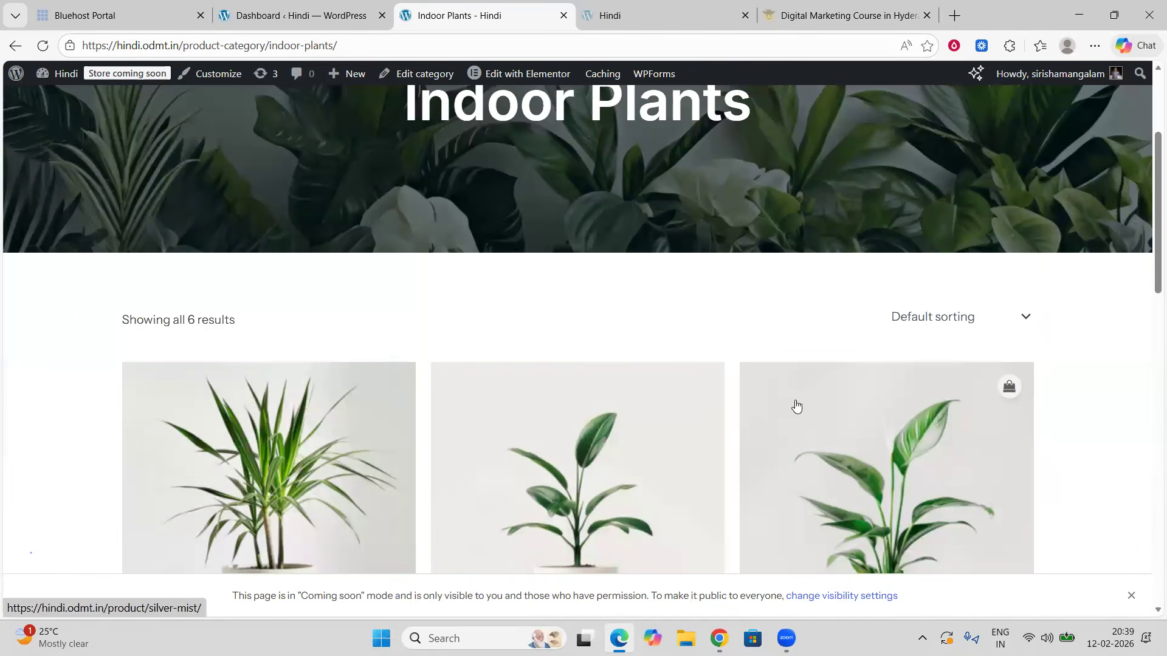
scroll(797, 406, "down", 3)
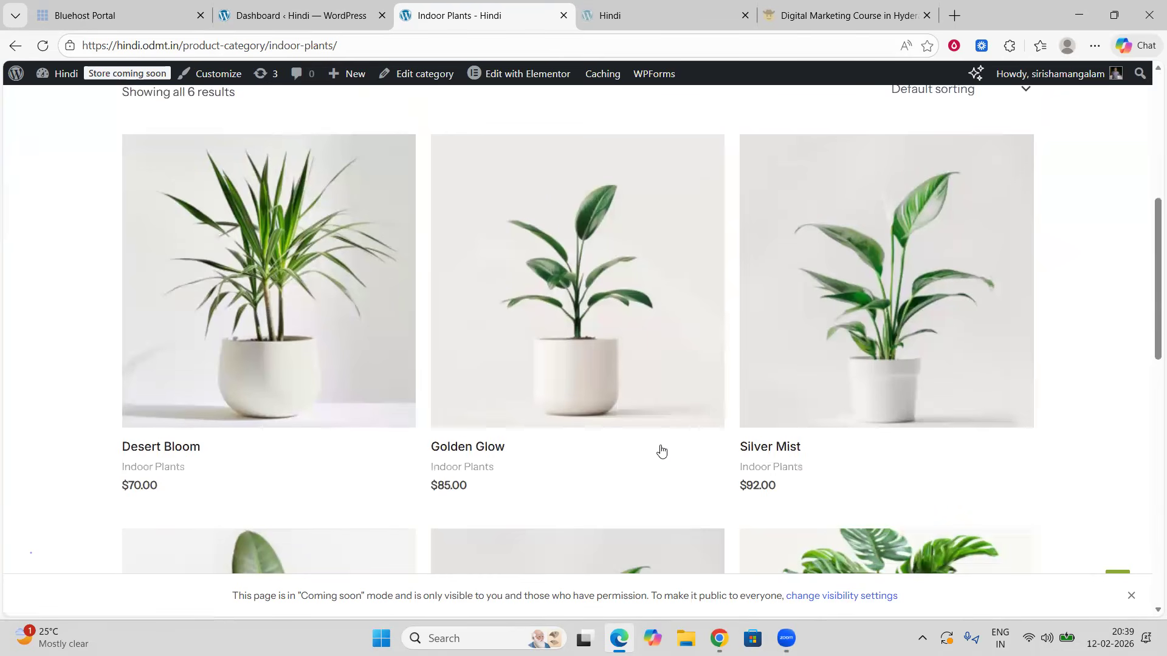
scroll(659, 448, "up", 5)
Step: Open the store homepage from the site logo and scroll through its sections
left_click(215, 120)
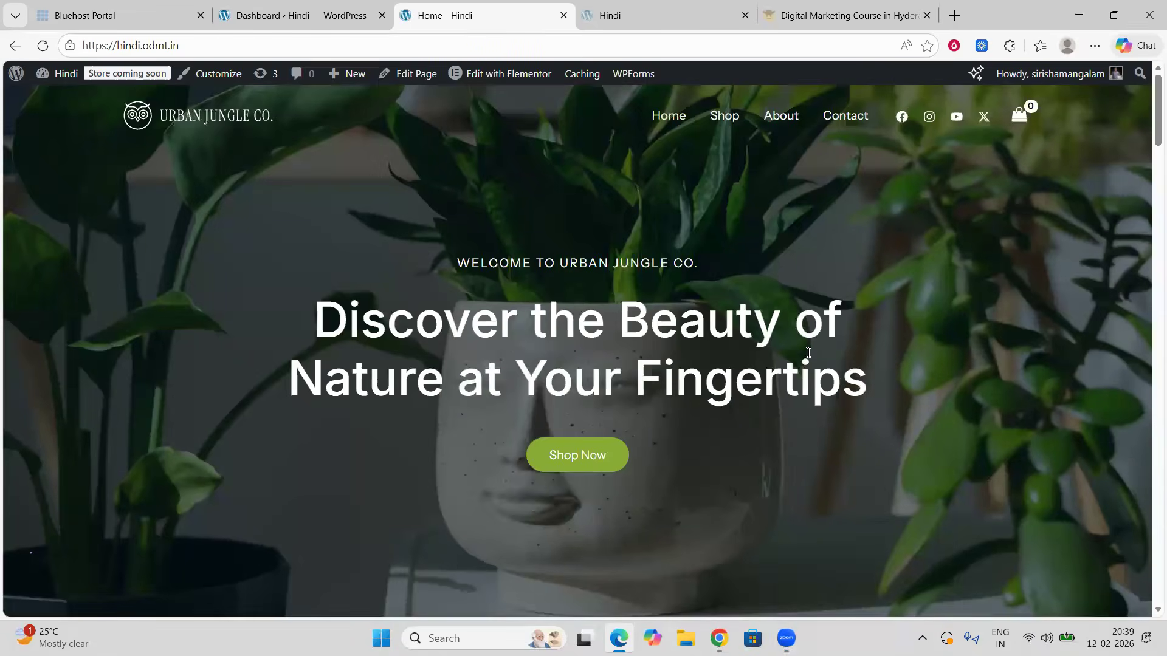
scroll(767, 351, "down", 6)
scroll(767, 351, "down", 10)
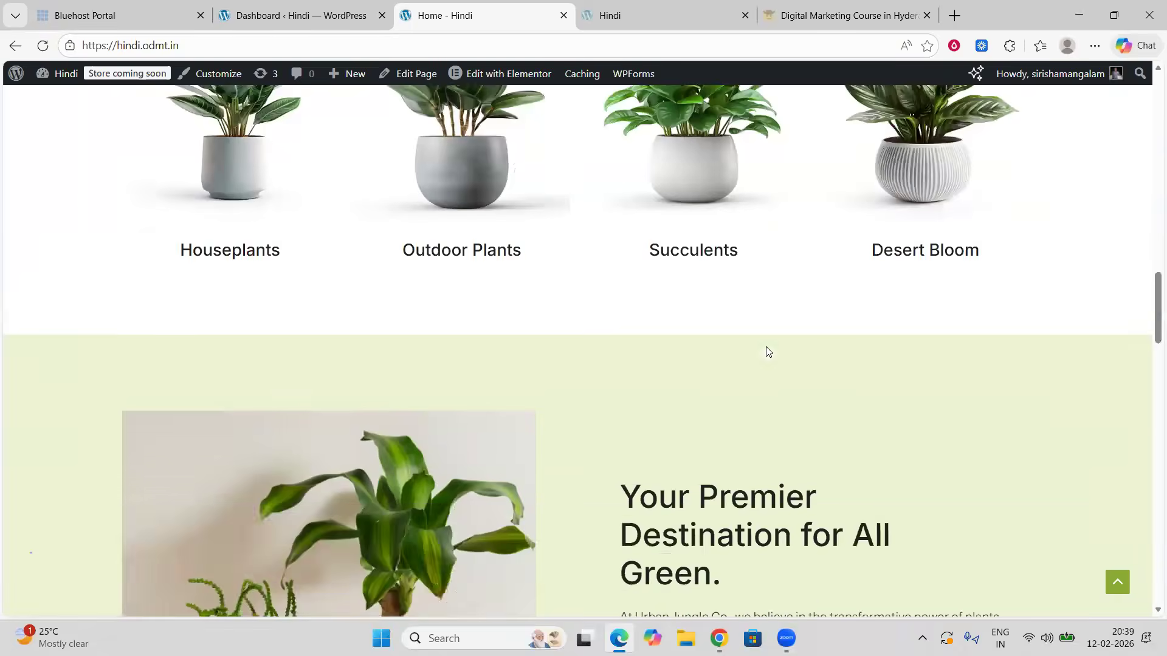
scroll(765, 352, "down", 10)
scroll(766, 346, "up", 5)
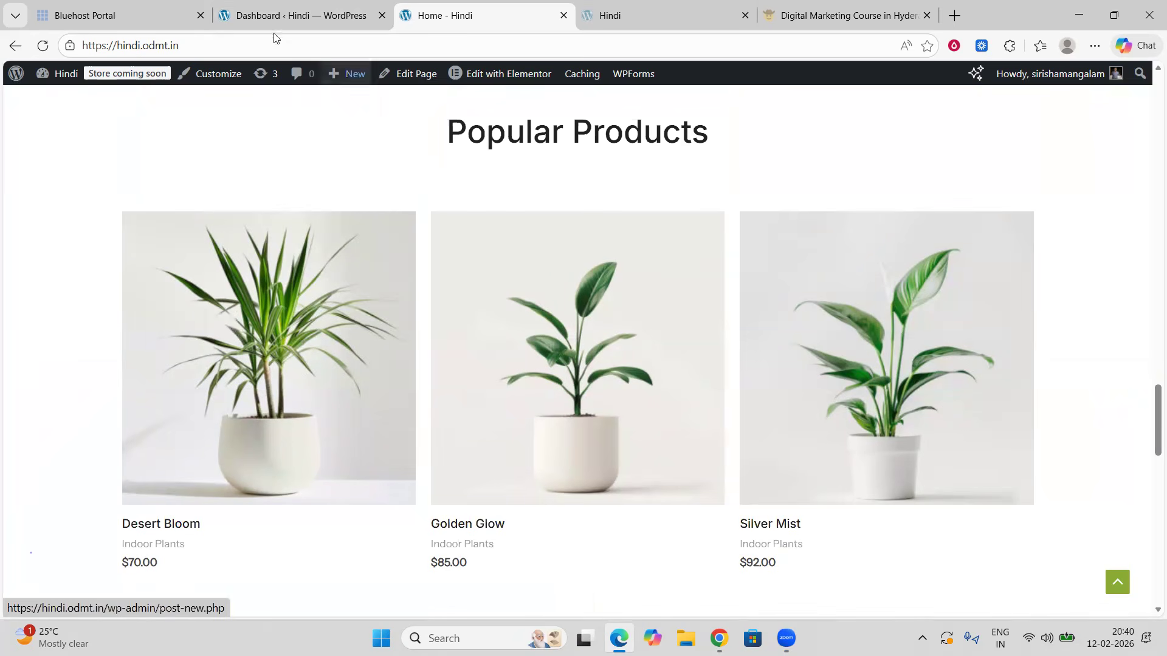
Step: Switch to the dashboard tab and scroll through its widgets and setup panels
left_click(258, 15)
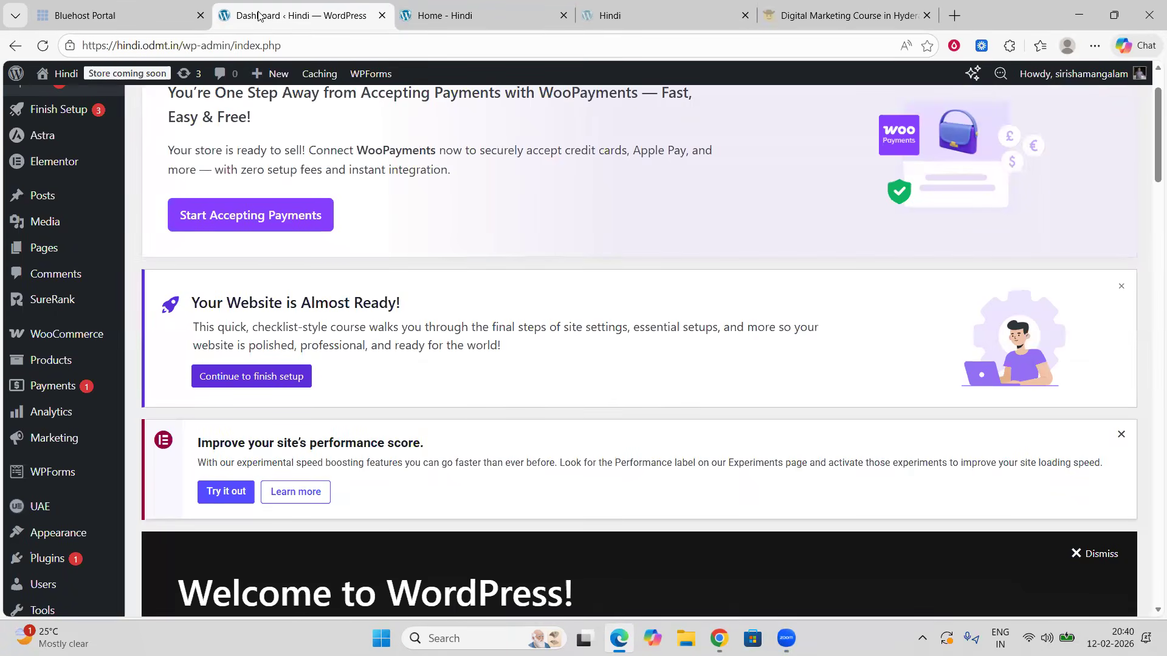
scroll(280, 258, "down", 5)
scroll(293, 260, "down", 4)
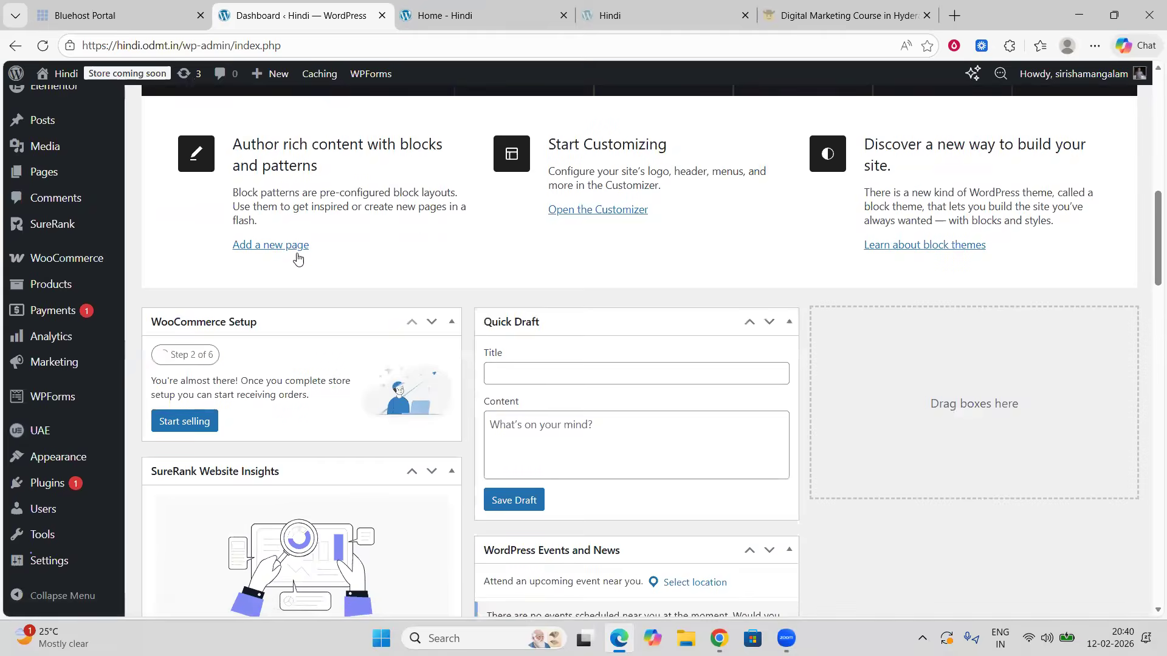
scroll(300, 254, "up", 4)
scroll(131, 323, "down", 2)
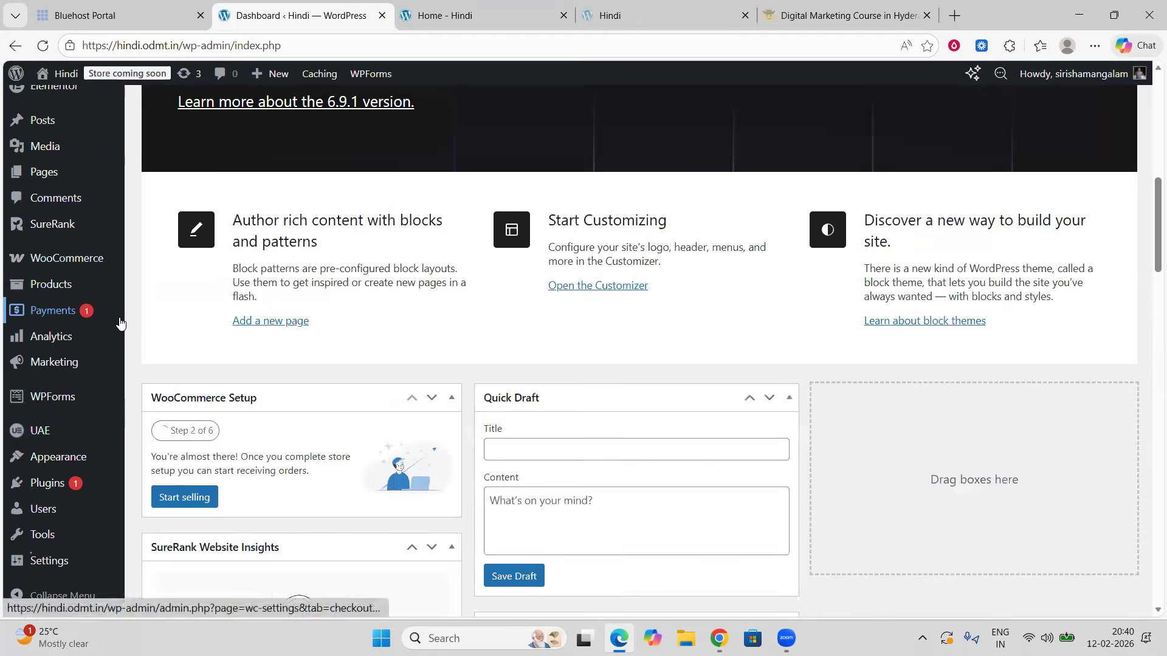
scroll(90, 323, "down", 4)
scroll(90, 323, "up", 3)
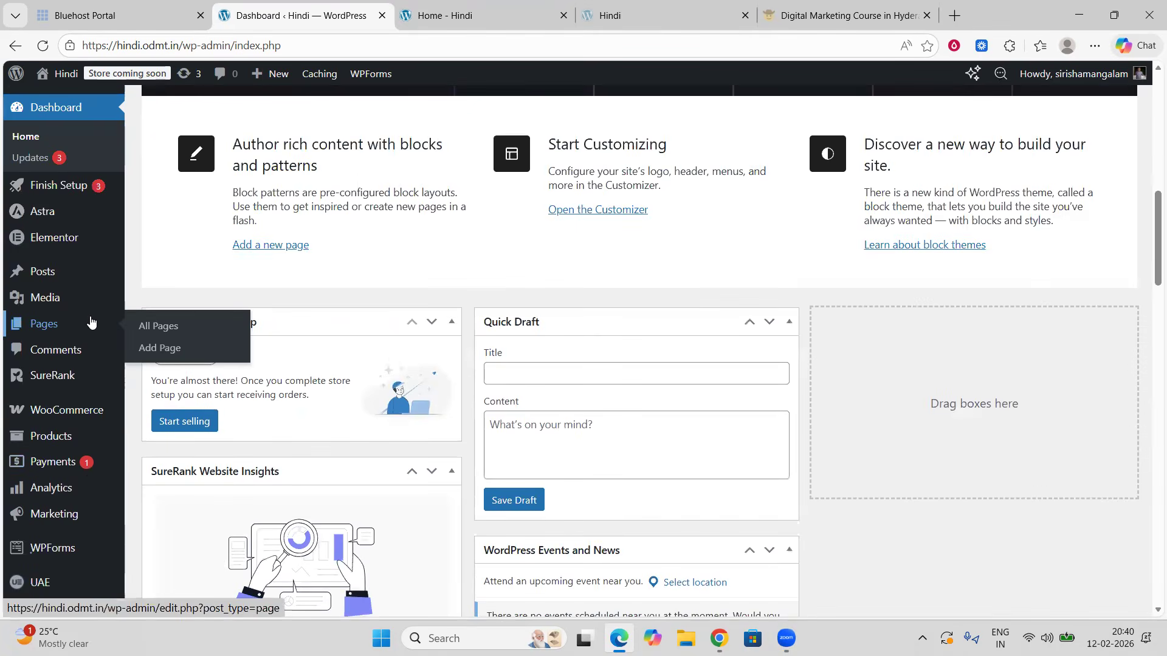
scroll(91, 317, "up", 3)
scroll(91, 318, "down", 3)
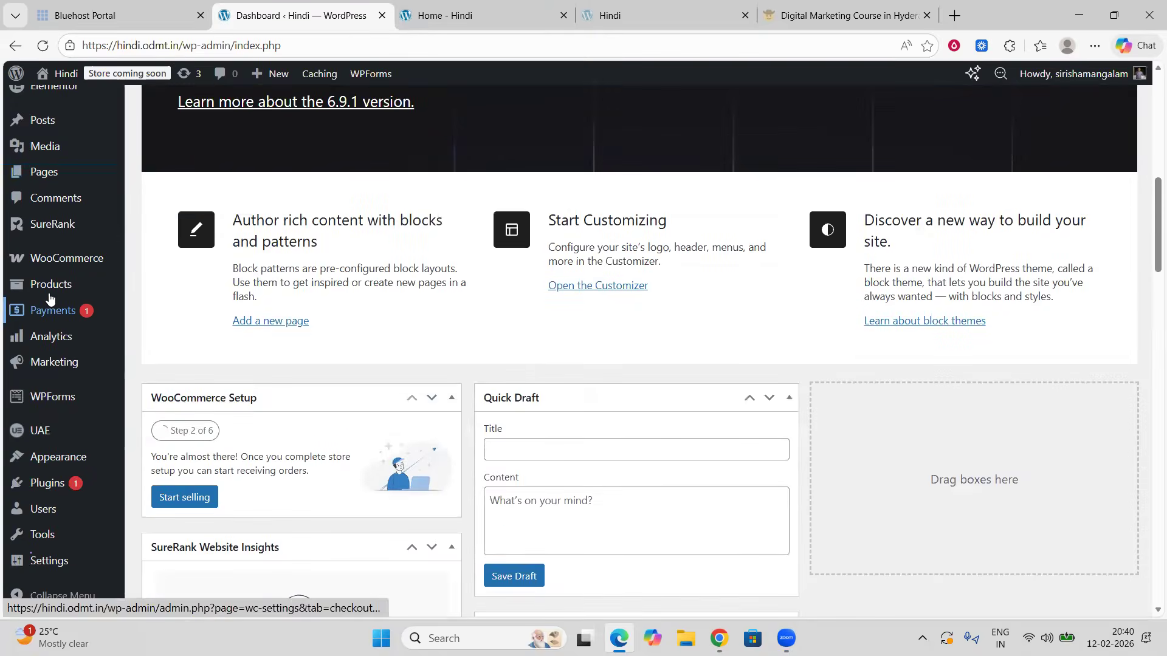
Step: Open the All Products list and scroll through the six imported products
mouse_move(50, 293)
left_click(135, 288)
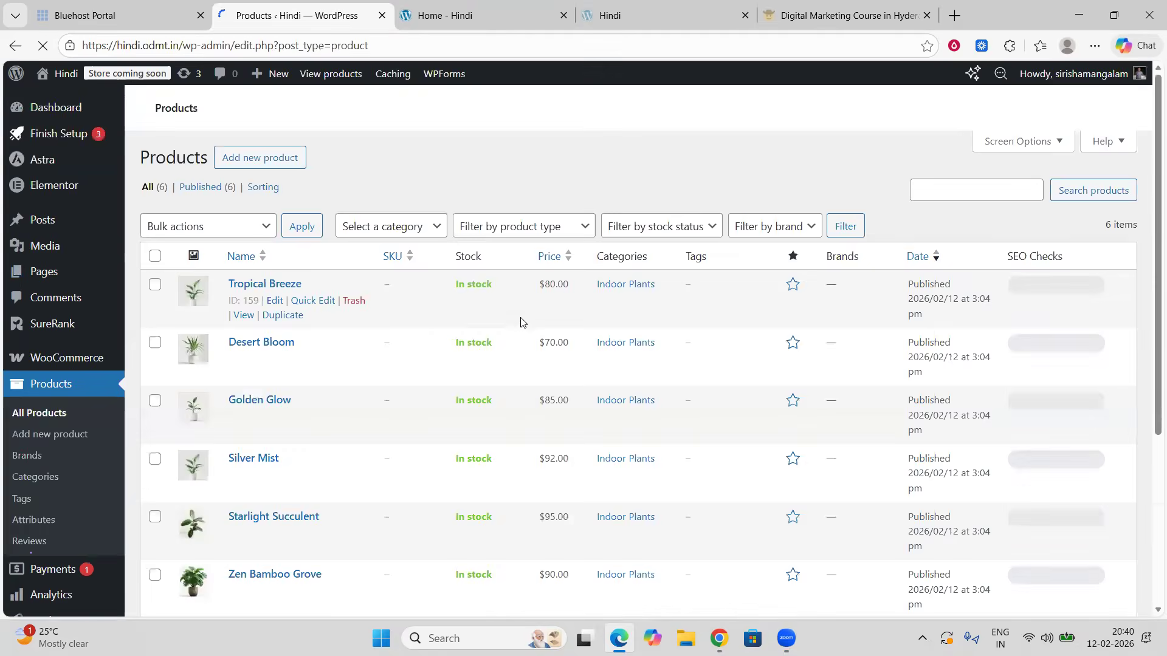
scroll(397, 484, "down", 7)
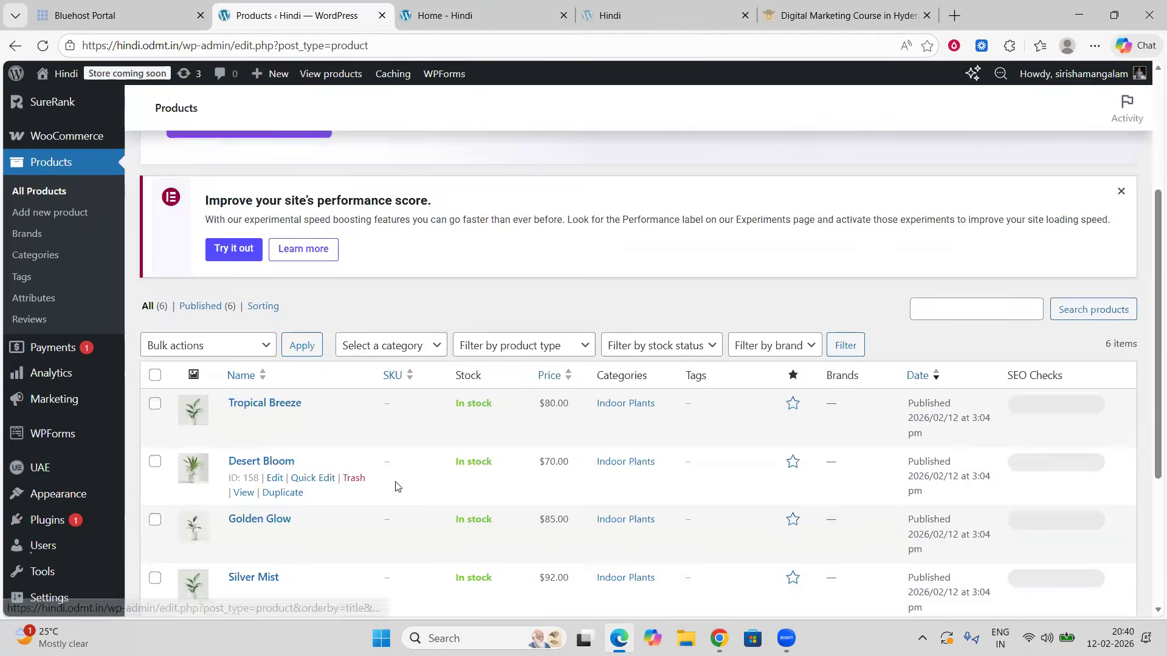
scroll(398, 485, "up", 2)
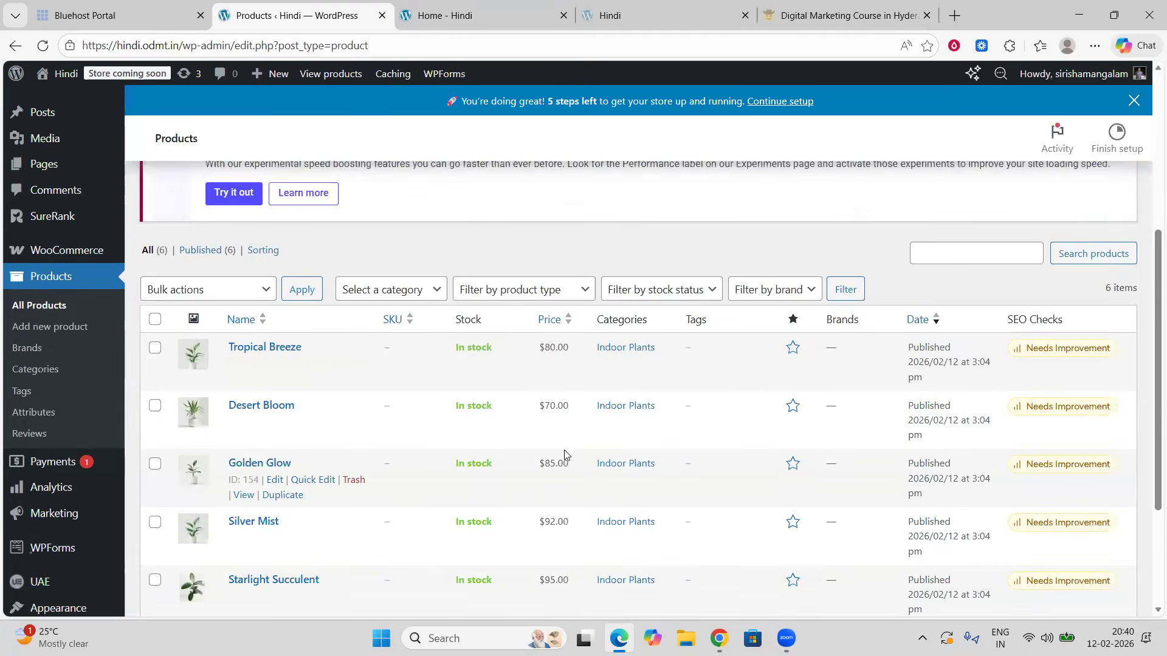
scroll(566, 452, "down", 3)
scroll(567, 452, "up", 10)
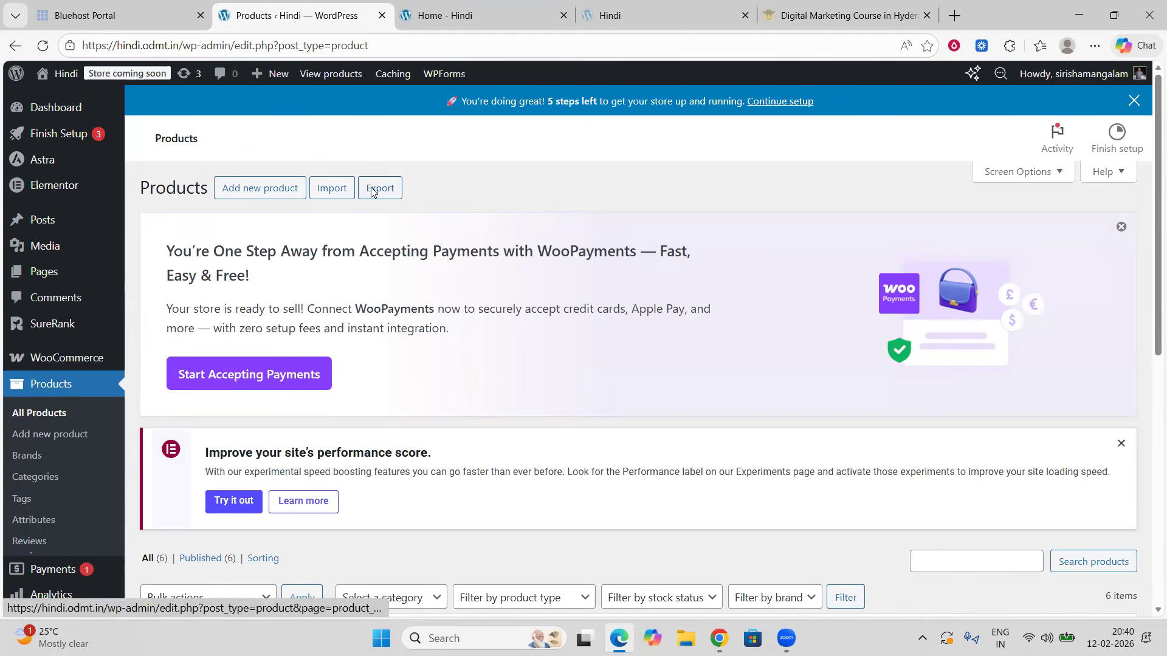
Step: Open the Export Products tool and review its CSV export options
left_click(374, 193)
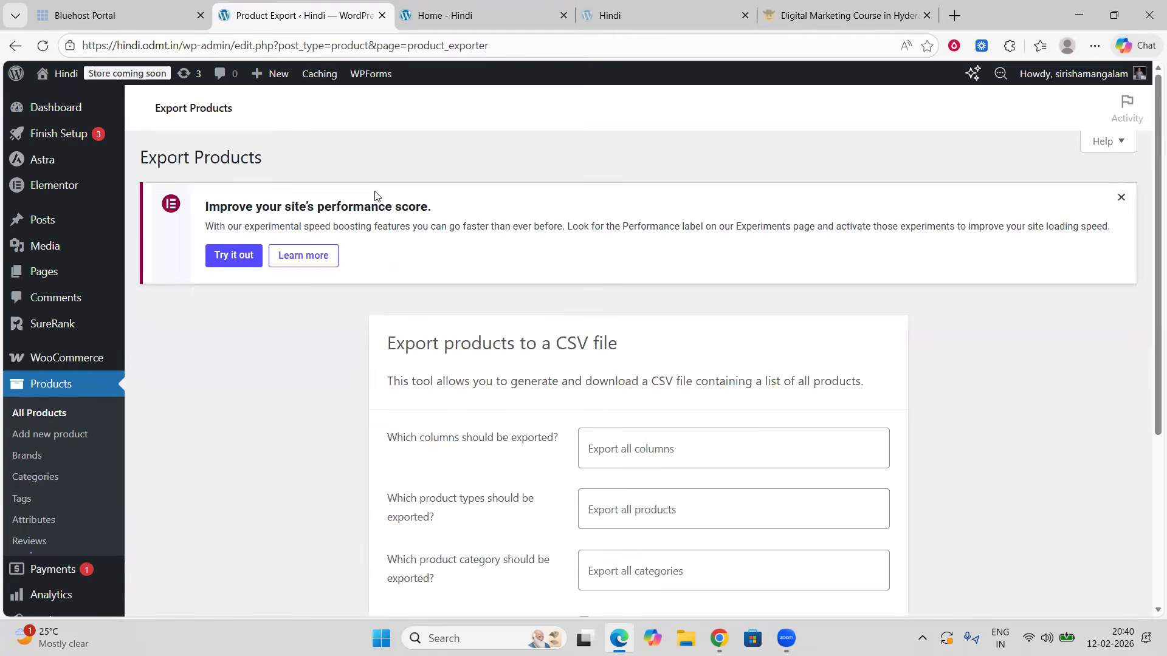
scroll(599, 383, "down", 3)
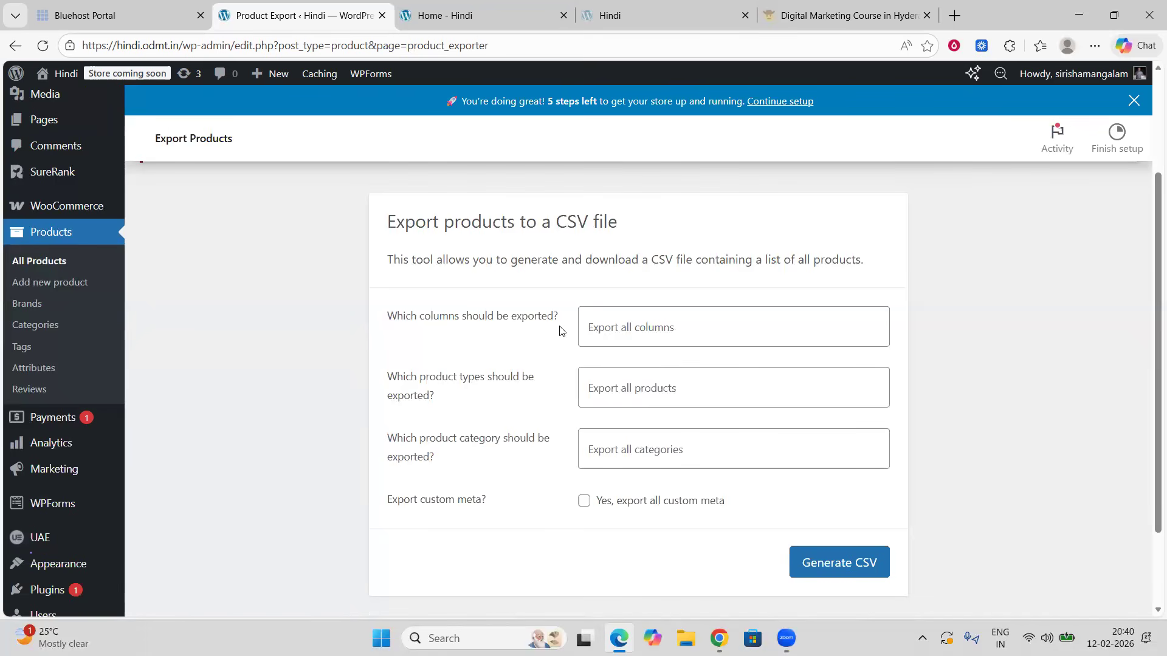
Step: Open the Golden Glow product from the homepage's popular products and scroll through its page
left_click(466, 18)
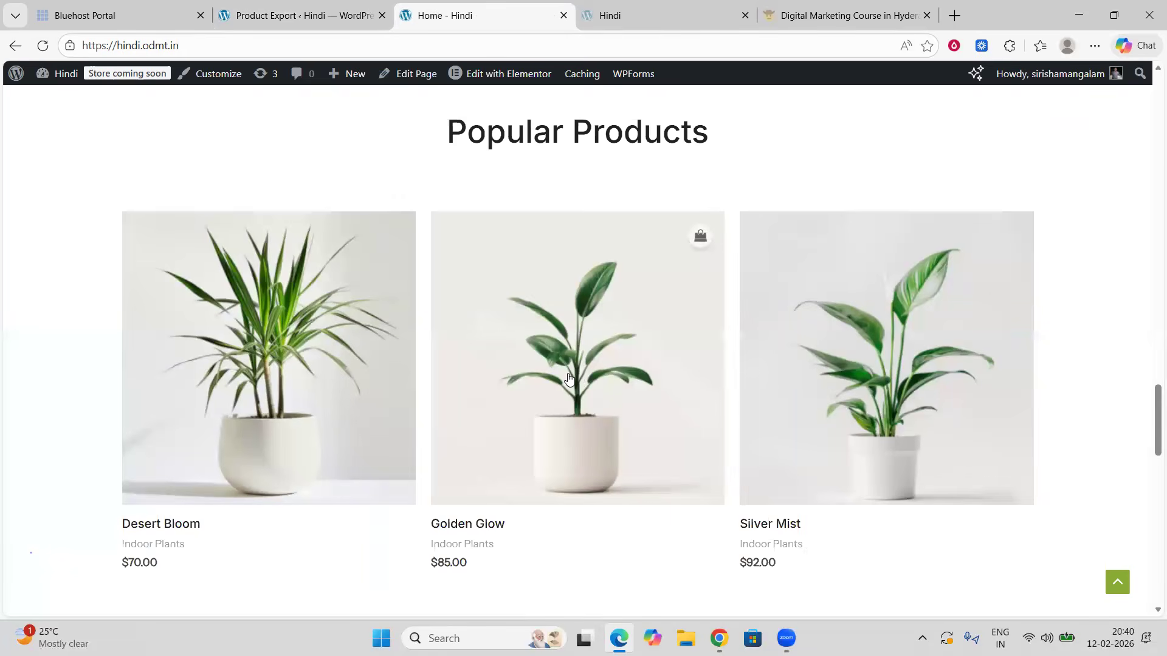
left_click(568, 378)
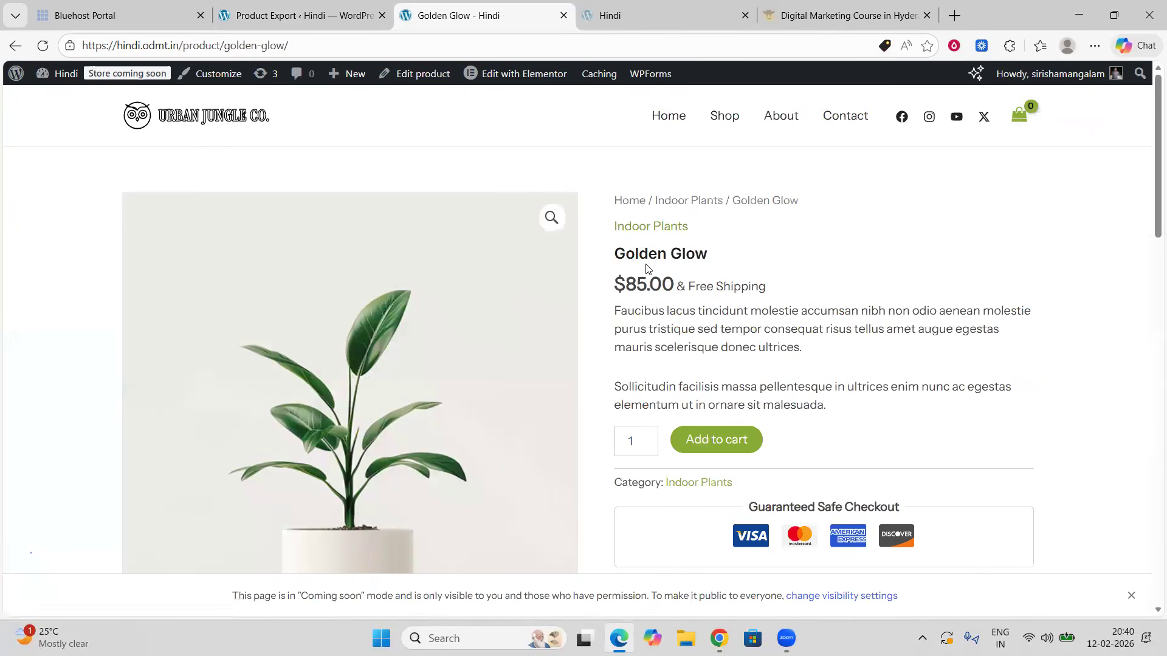
scroll(678, 329, "down", 3)
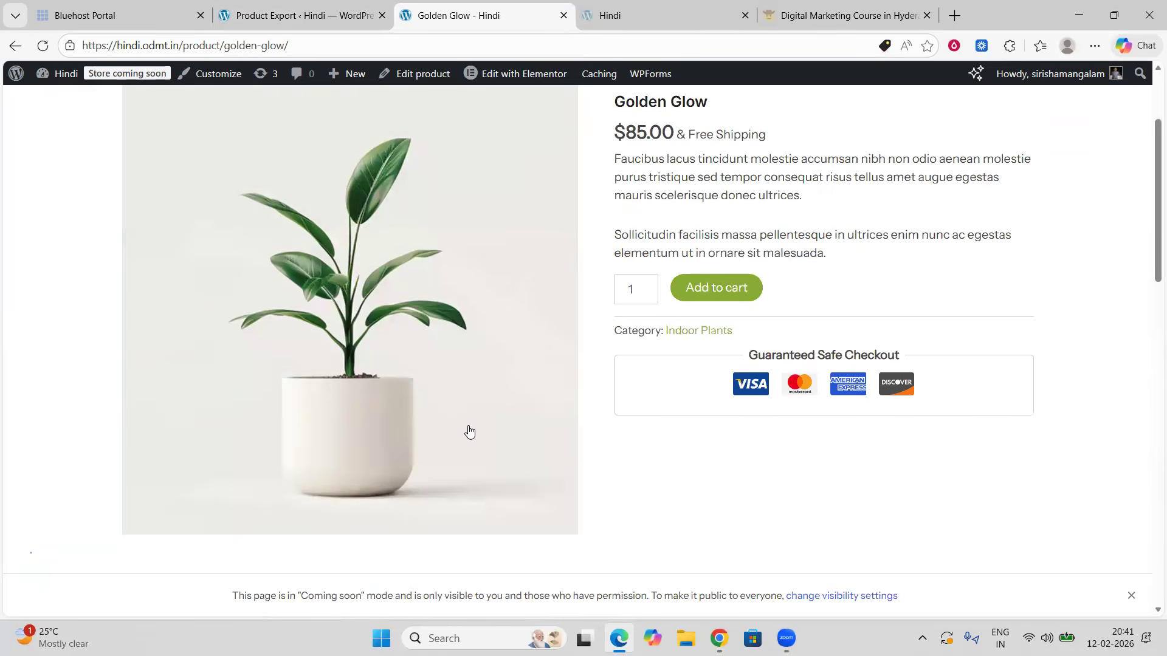
scroll(450, 366, "down", 6)
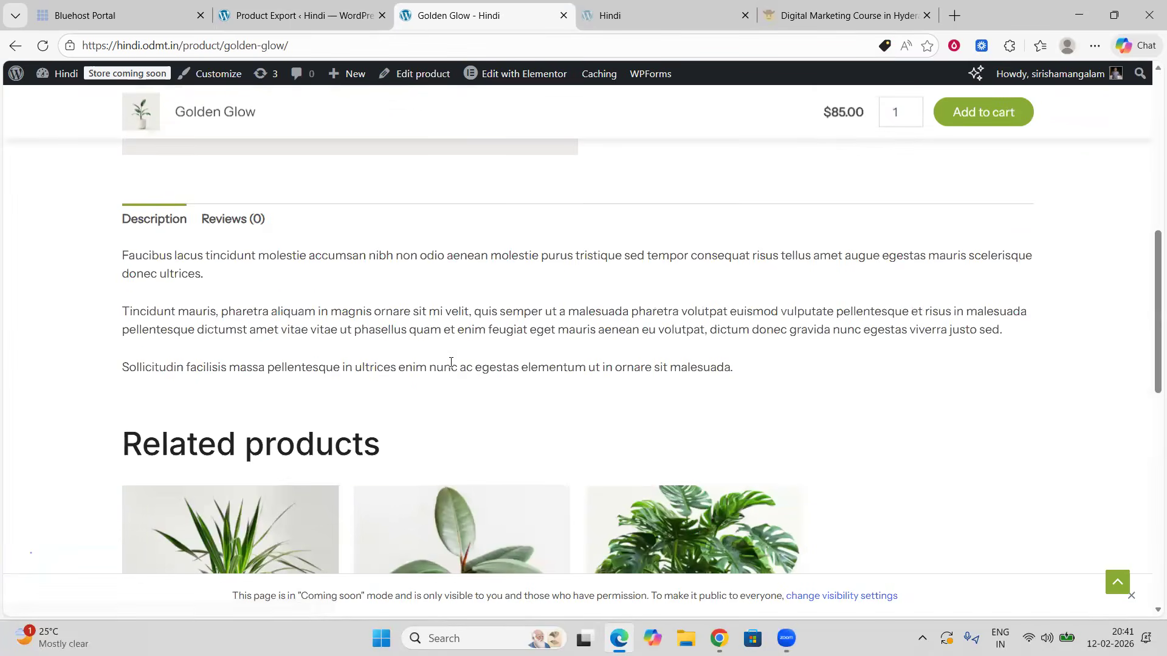
scroll(450, 364, "down", 5)
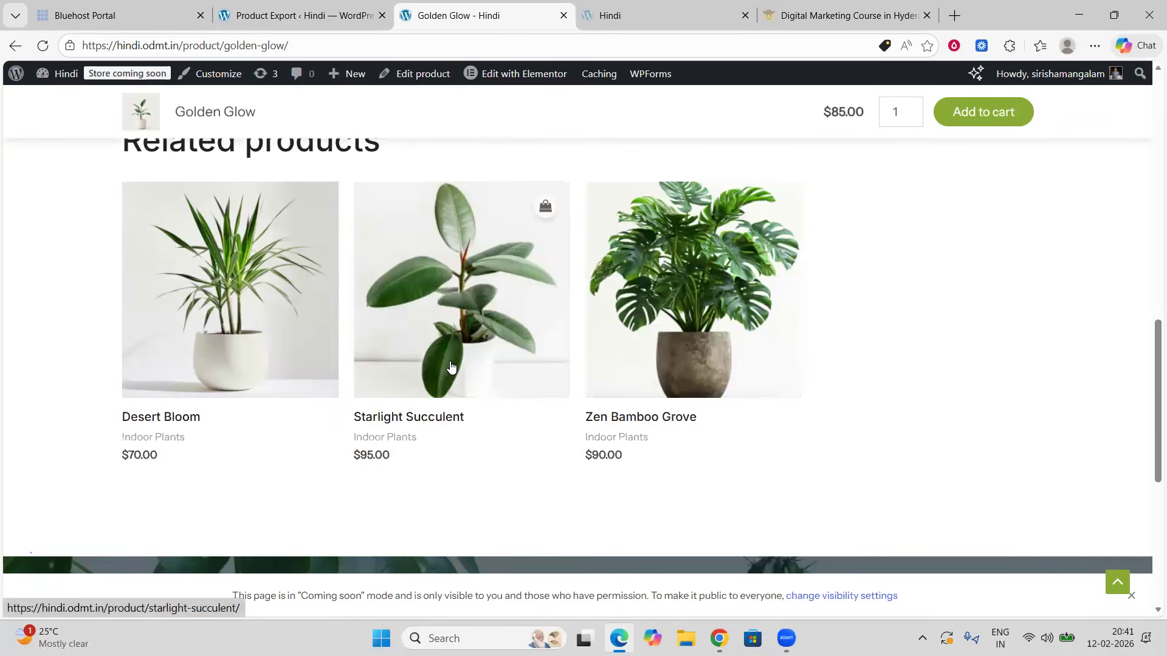
Step: Return to the Export Products tool and browse the column and product type options for the CSV export
left_click(315, 15)
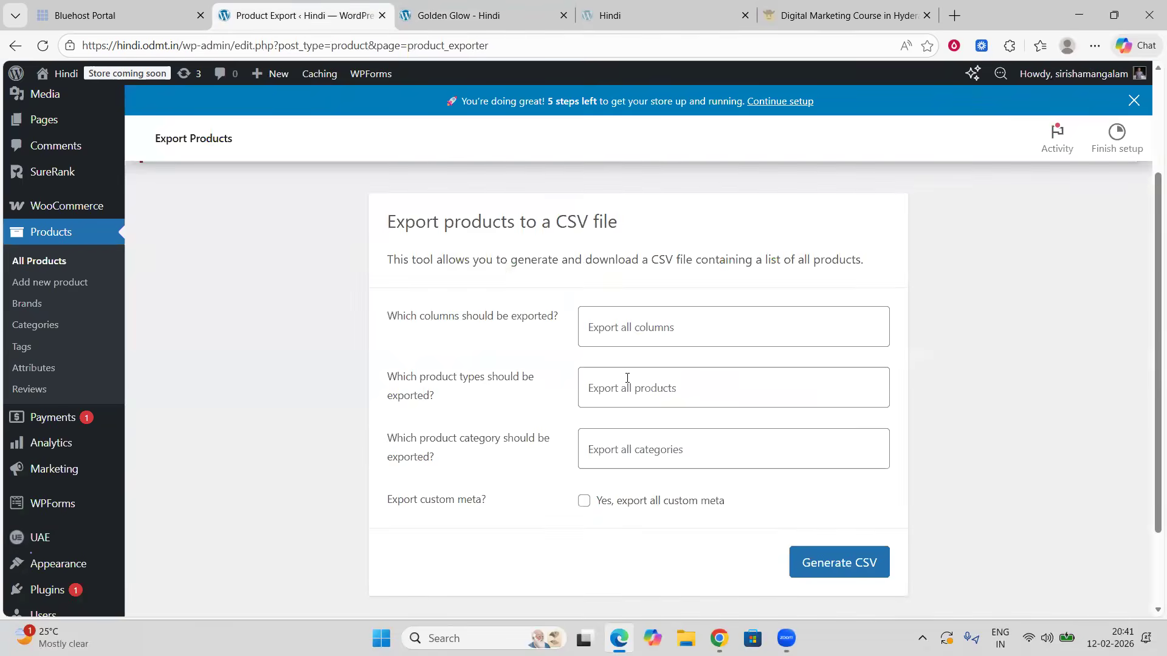
left_click(651, 330)
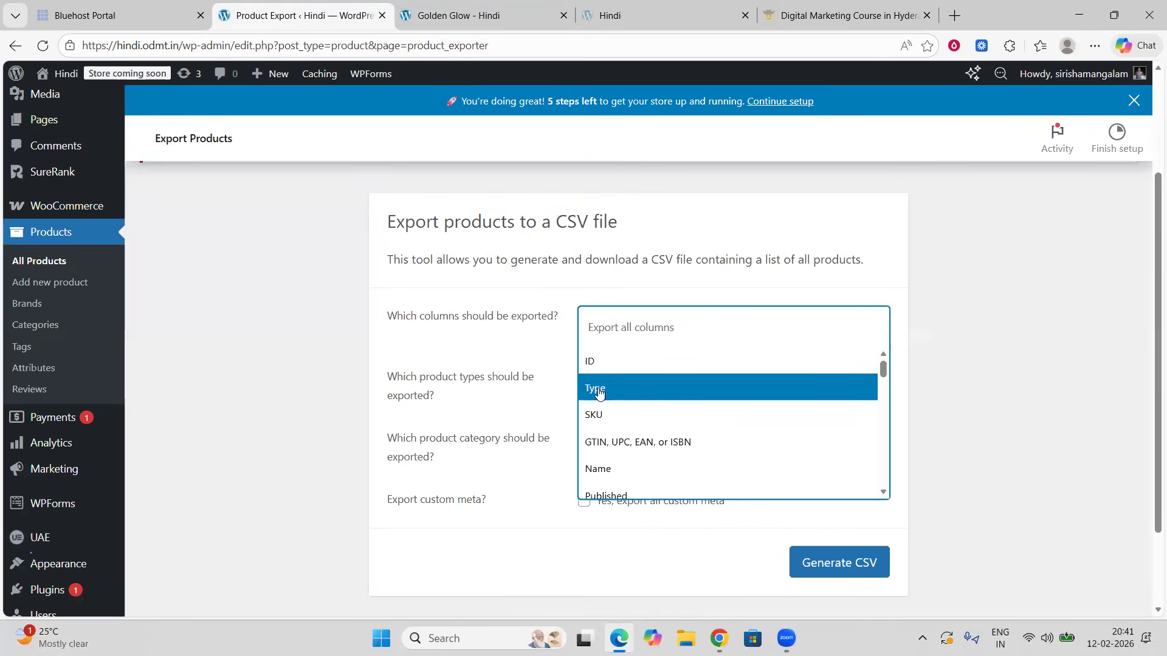
scroll(611, 436, "down", 1)
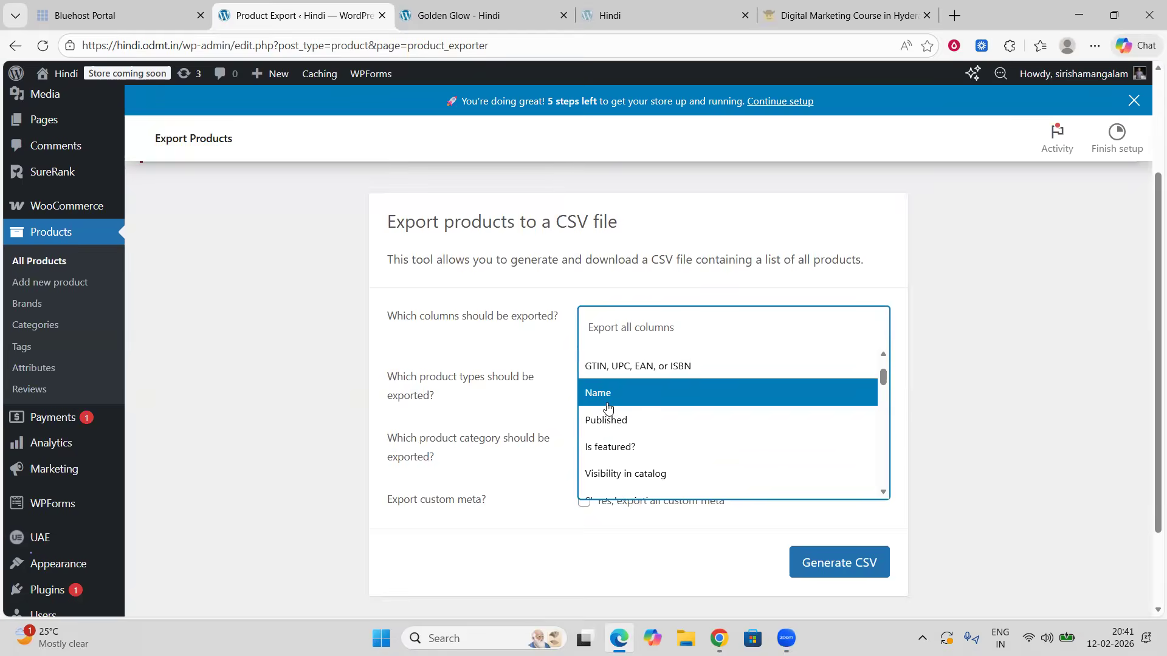
scroll(614, 413, "down", 1)
scroll(621, 421, "down", 10)
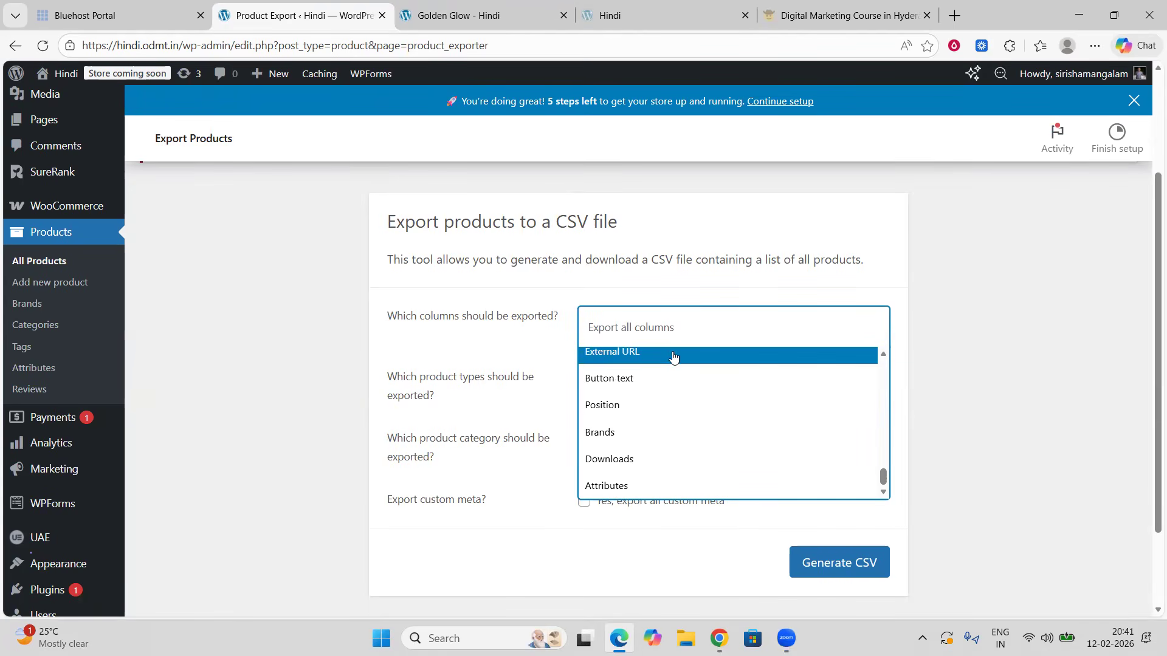
left_click(1099, 262)
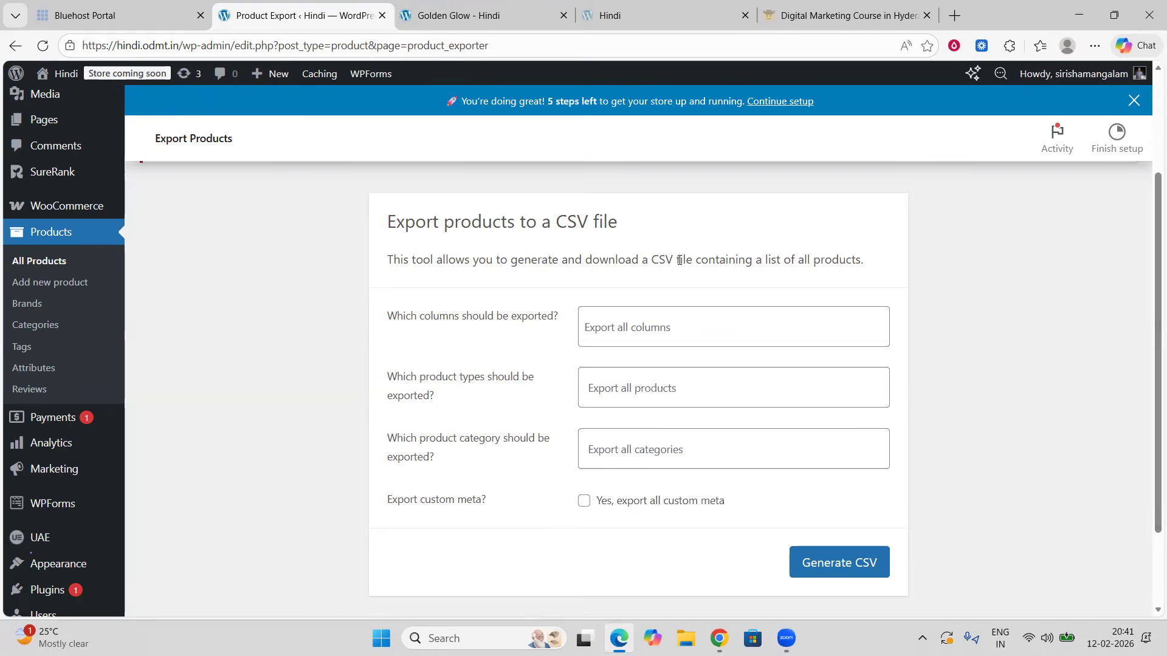
left_click(645, 391)
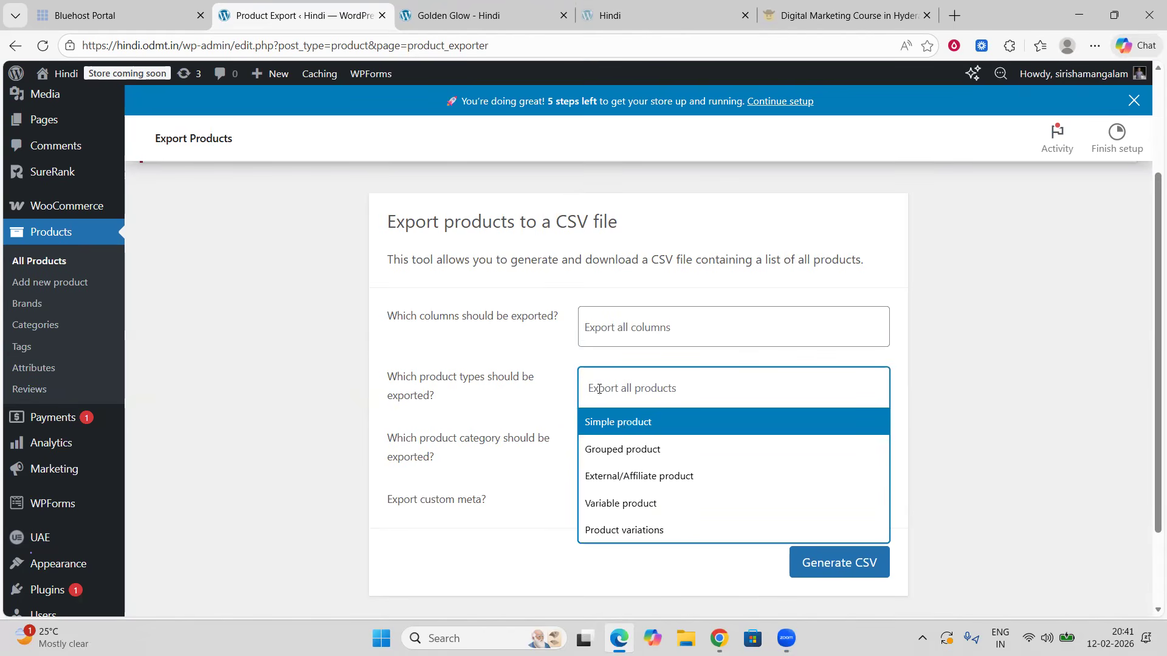
left_click(1042, 348)
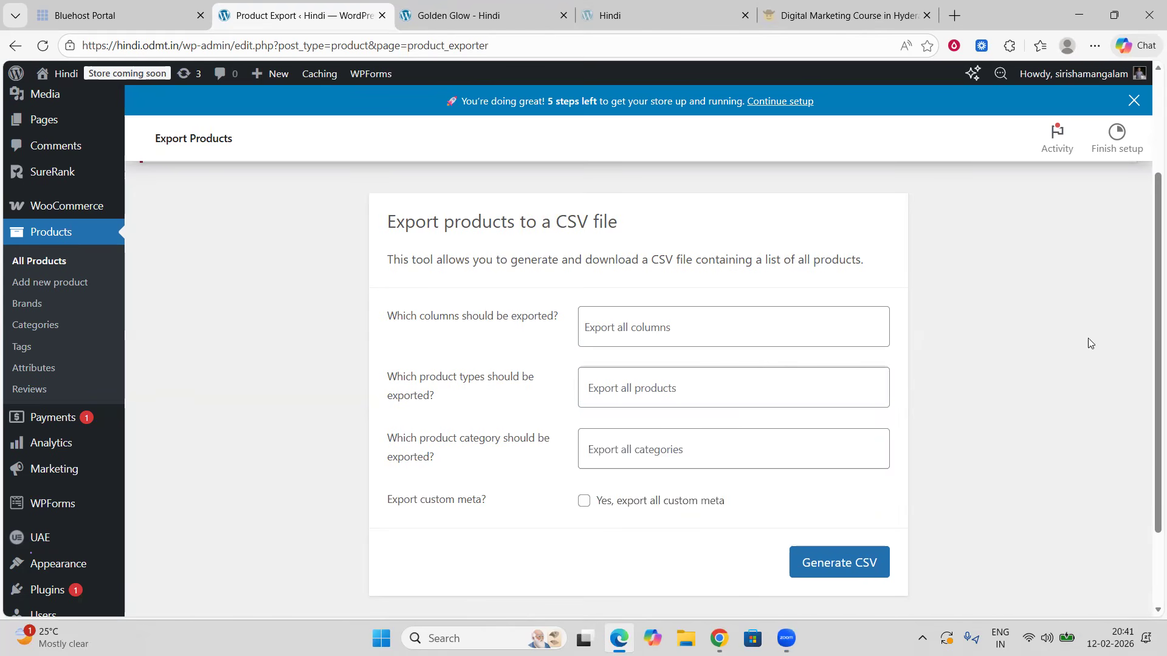
Step: Generate the product CSV with all columns, products and categories, and open the downloaded file
scroll(681, 443, "down", 2)
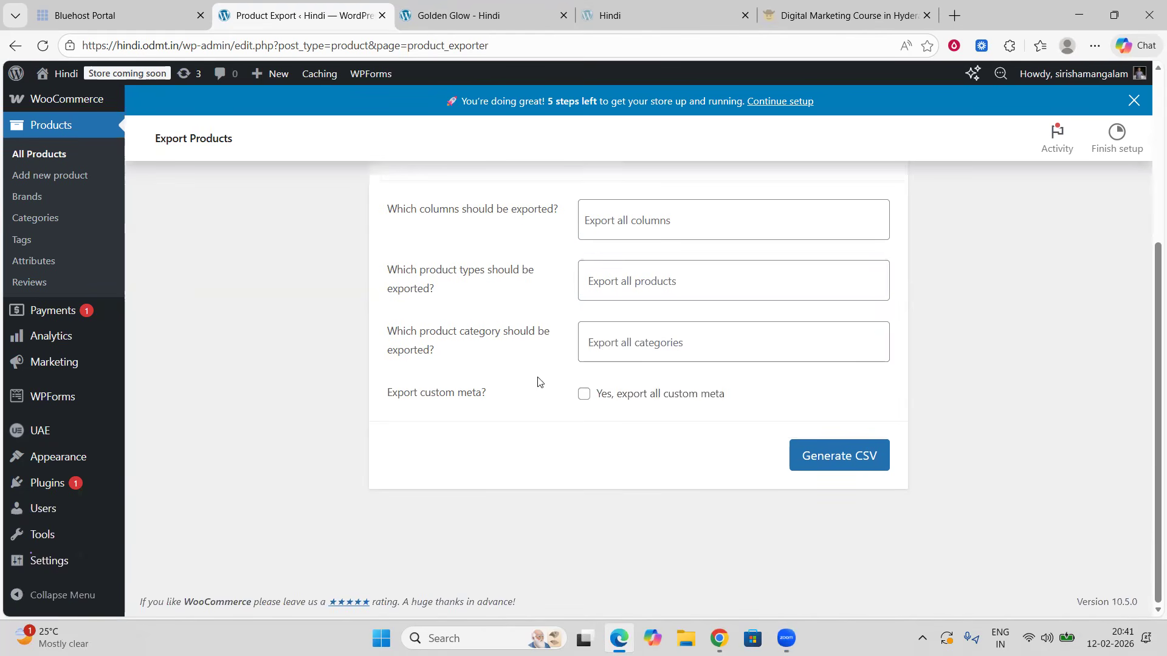
left_click(833, 462)
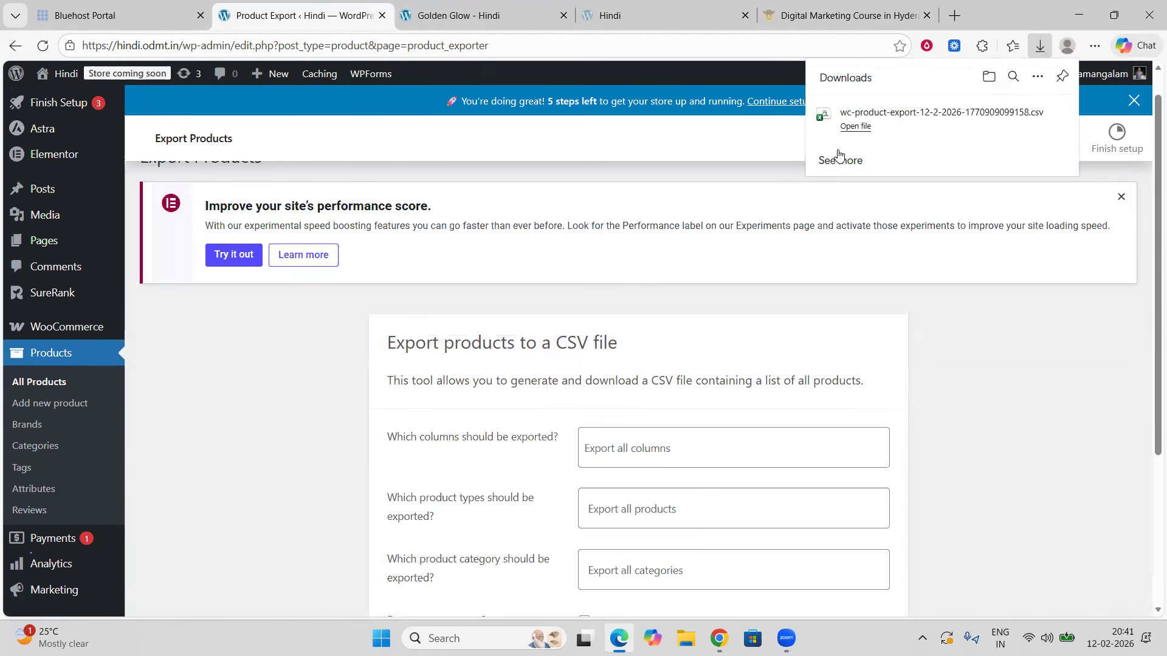
left_click(856, 133)
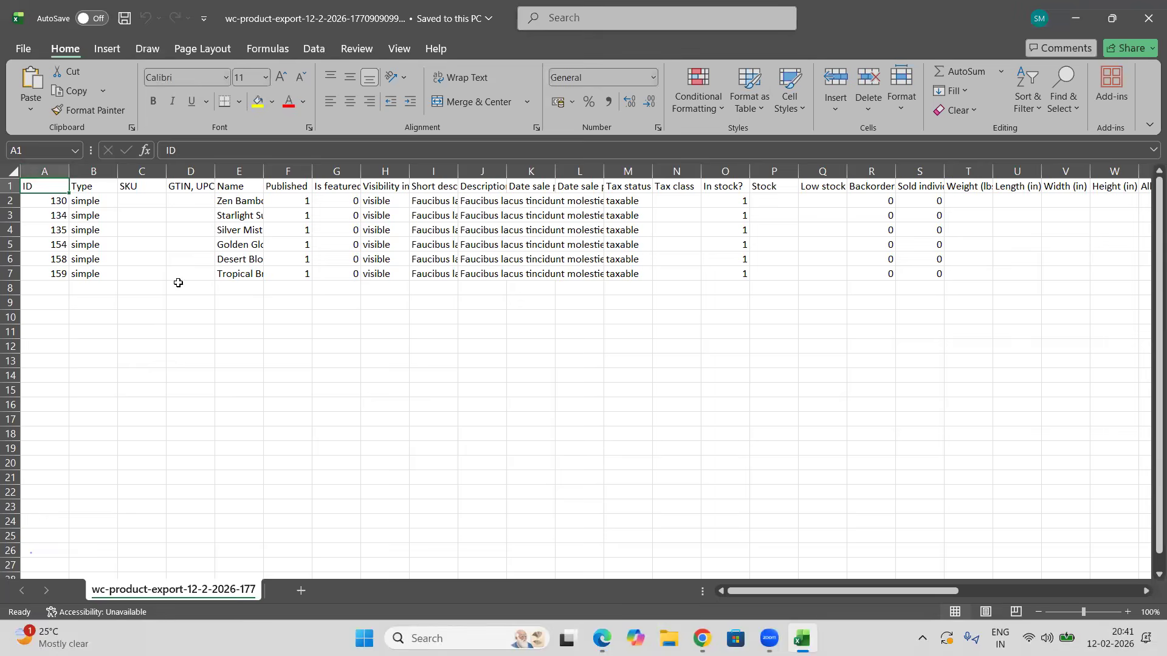
Step: Widen the Name, Short description and Description columns in the spreadsheet, then wrap text across the whole sheet
left_click(127, 187)
left_click(135, 202)
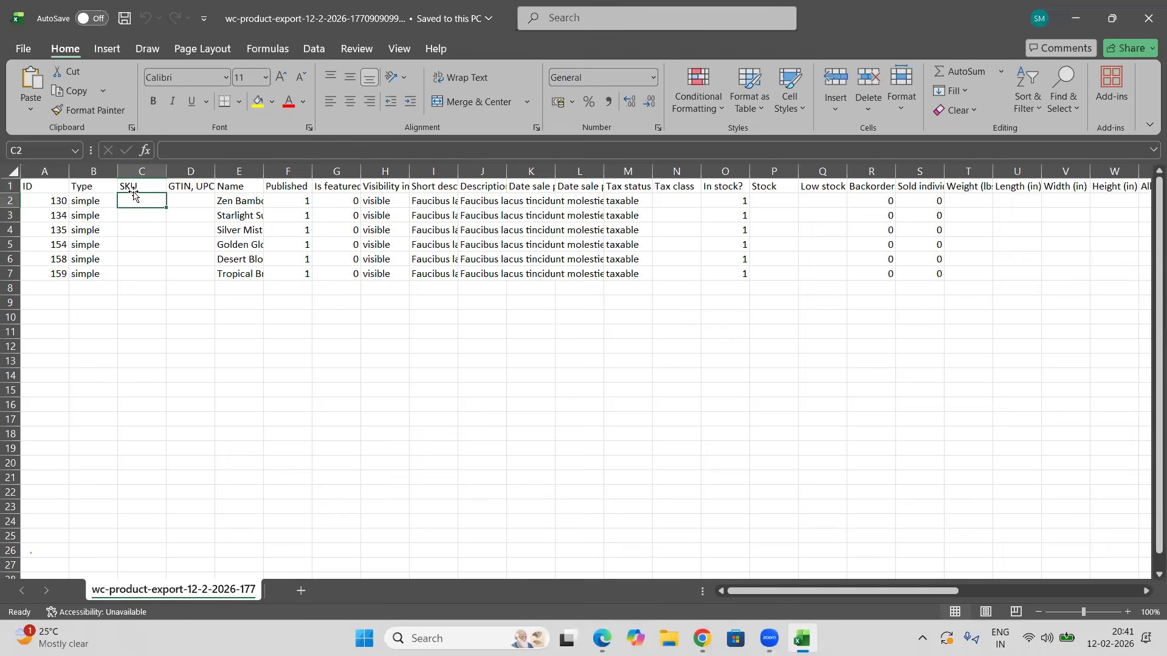
left_click(135, 188)
left_click(133, 202)
left_click(229, 202)
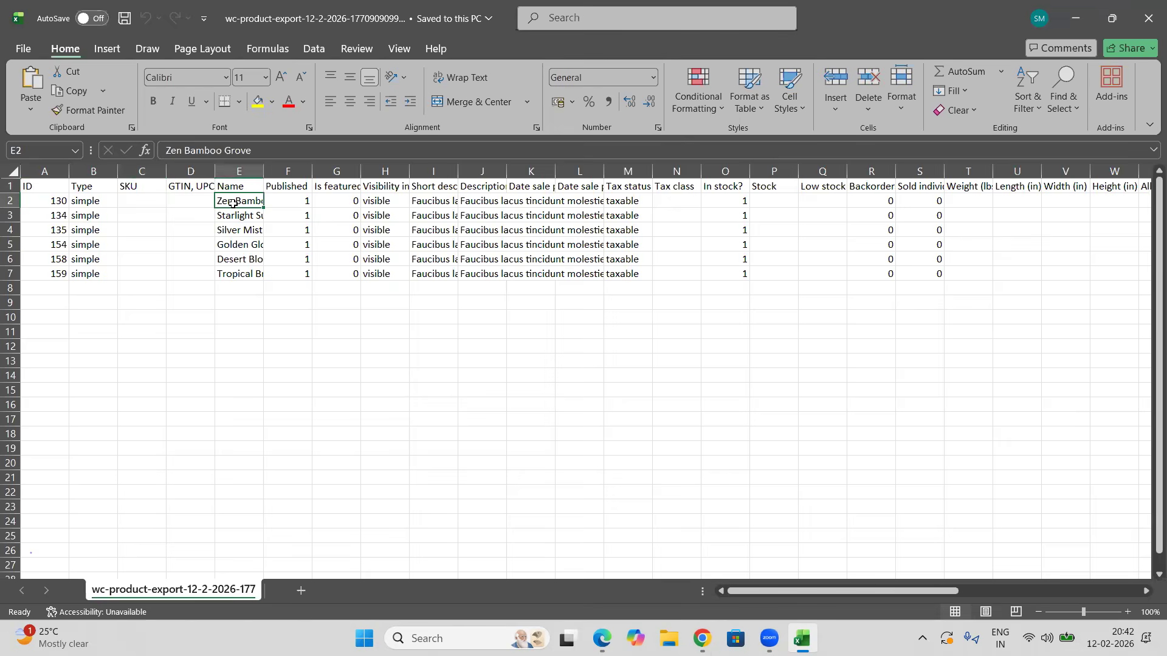
left_click_drag(258, 172, 368, 172)
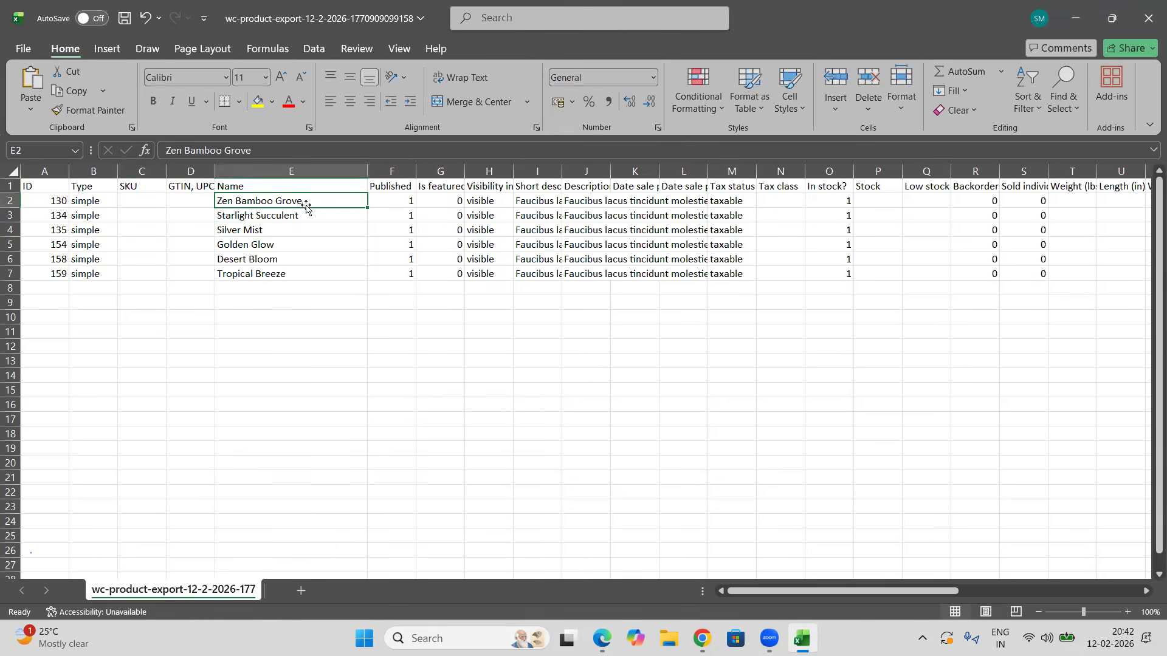
left_click(535, 172)
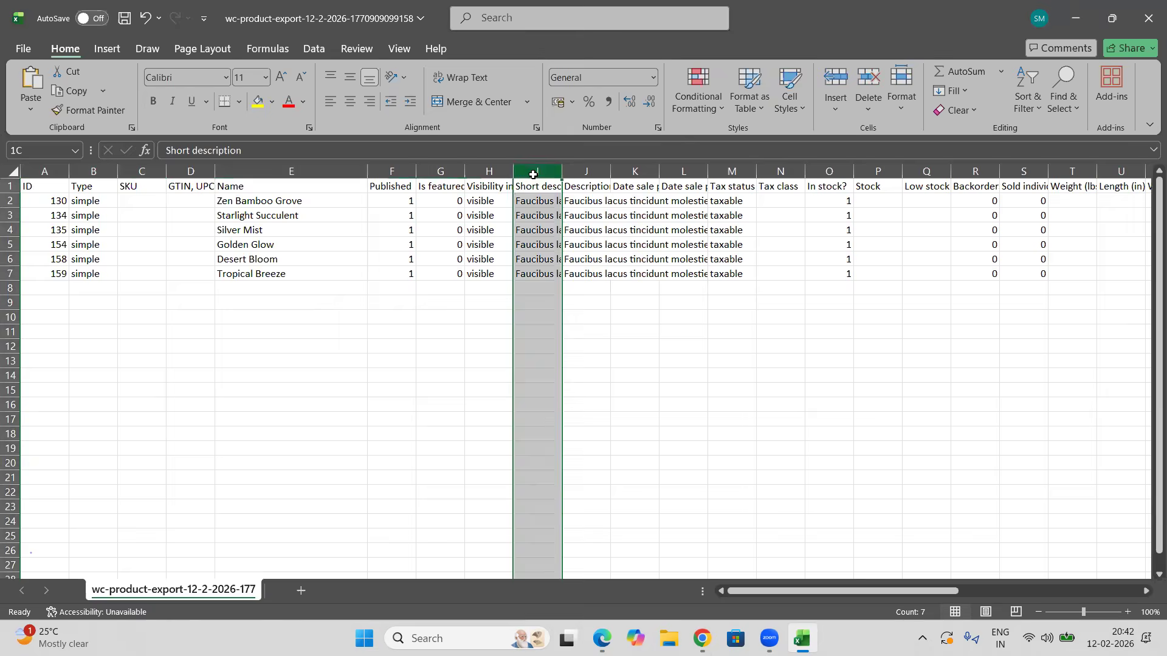
left_click_drag(560, 173, 891, 173)
left_click(708, 172)
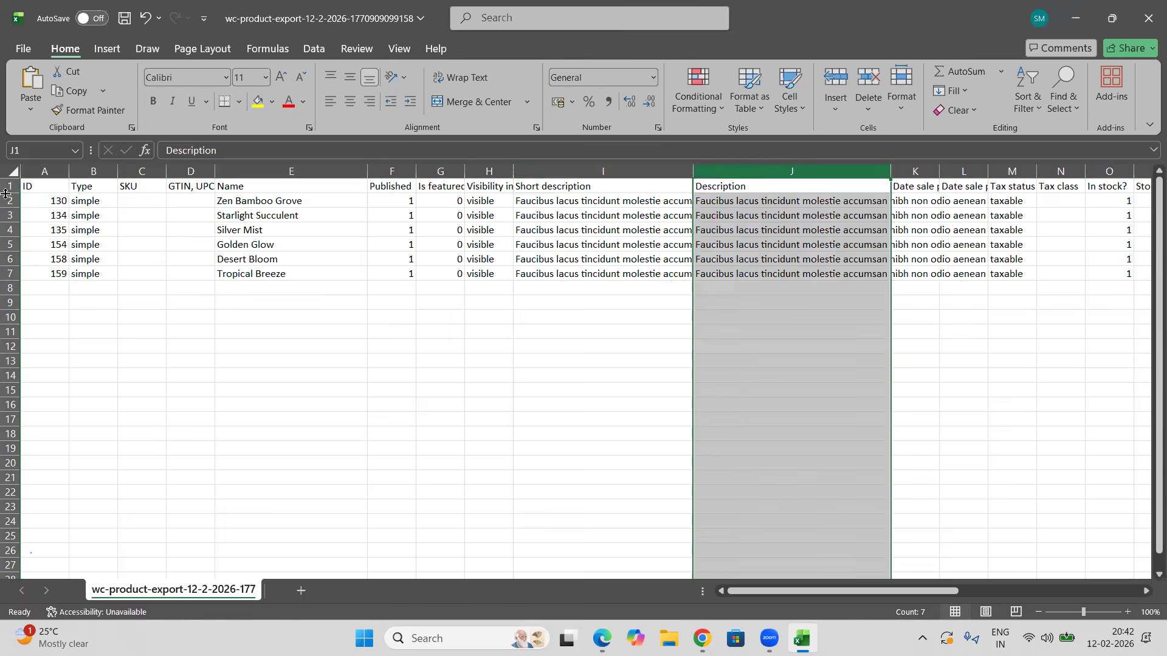
left_click(8, 170)
left_click(460, 77)
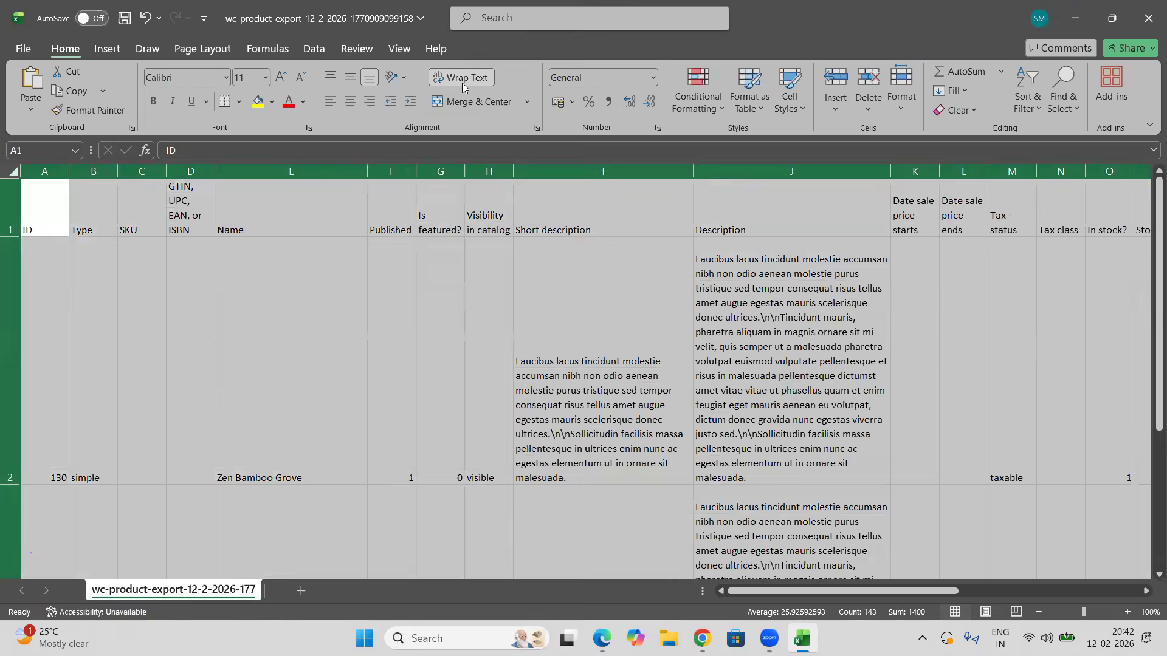
Step: Copy the first product's image URL from the Images column and open it in a new browser tab
left_click(705, 314)
key("Right")
key("Right")
key("Right")
key("Right")
key("Right")
key("Right")
key("Right")
key("Right")
key("Right")
key("Right")
key("Right")
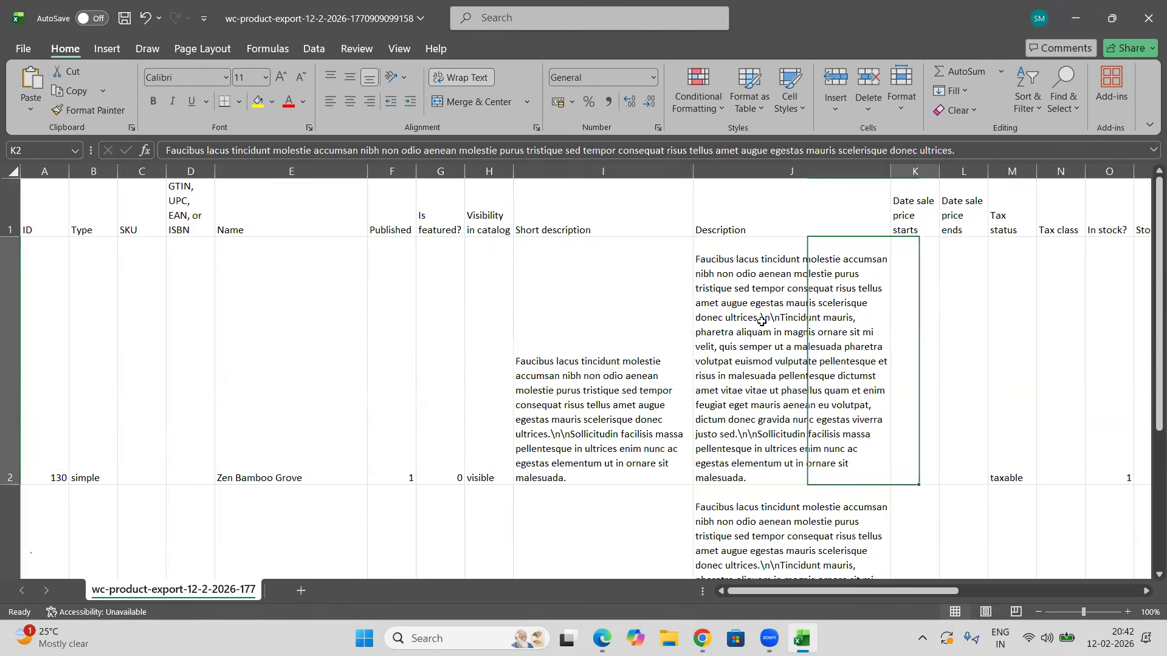
key("Right")
key("Right")
key("Right")
key("Right")
key("Right")
key("Right")
key("Right")
key("Right")
key("Right")
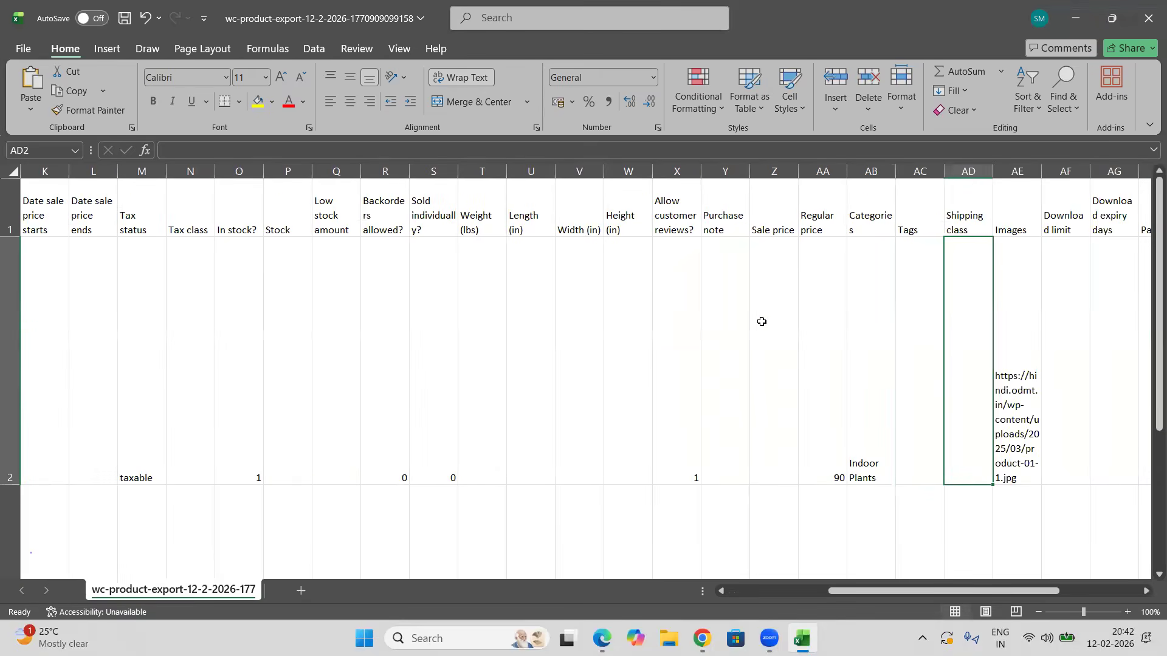
key("Left")
key("Left")
key("Left")
key("Right")
key("Right")
key("Right")
key("Right")
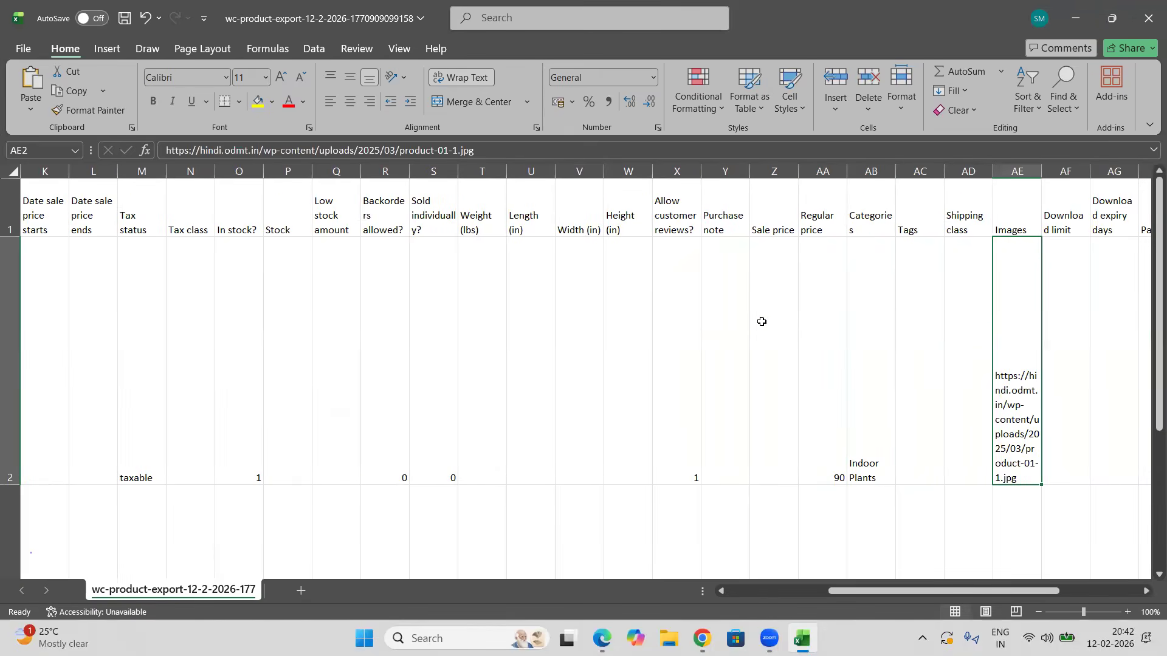
double_click(1015, 437)
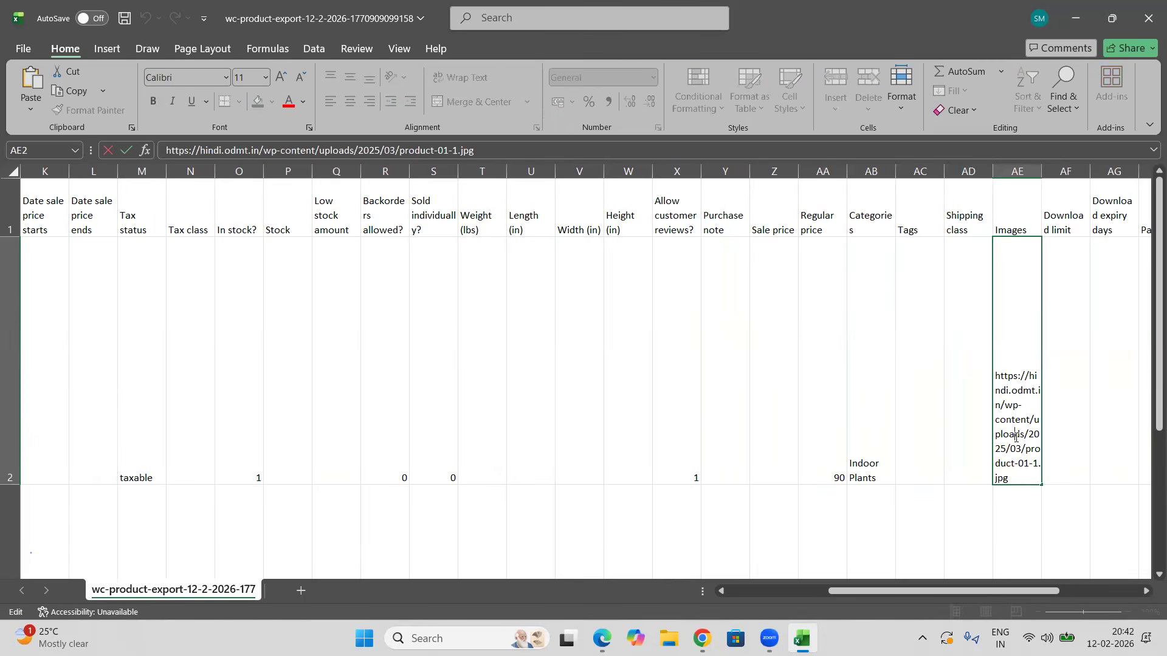
left_click_drag(1010, 479, 990, 377)
key("ctrl+c")
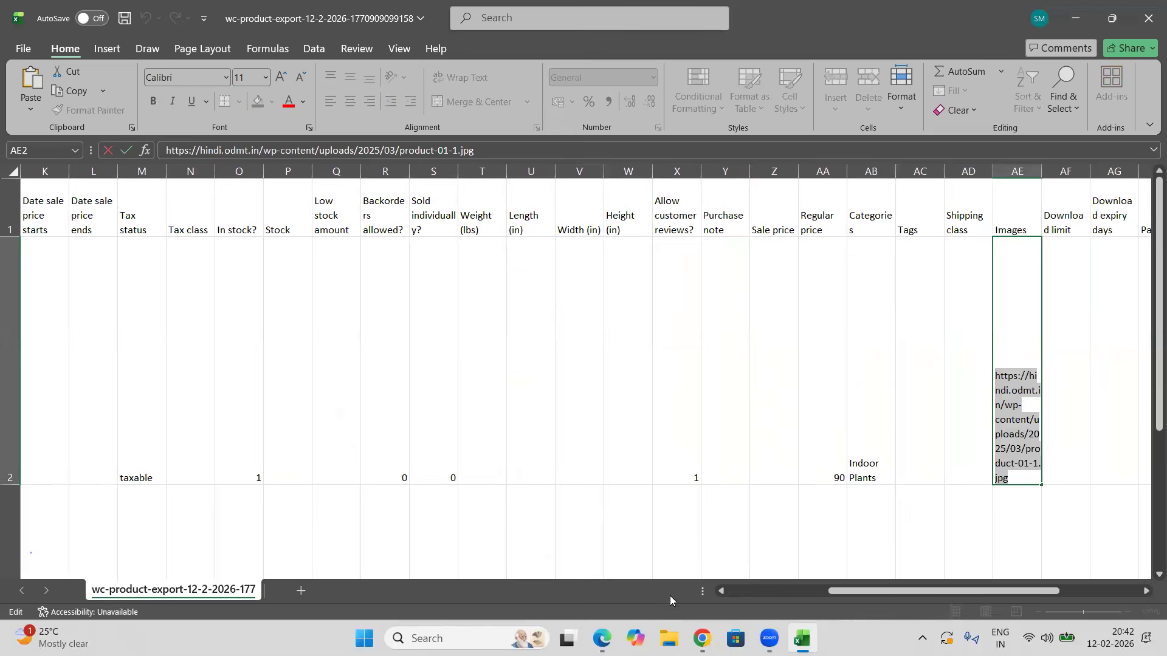
key("alt+Tab")
left_click(224, 13)
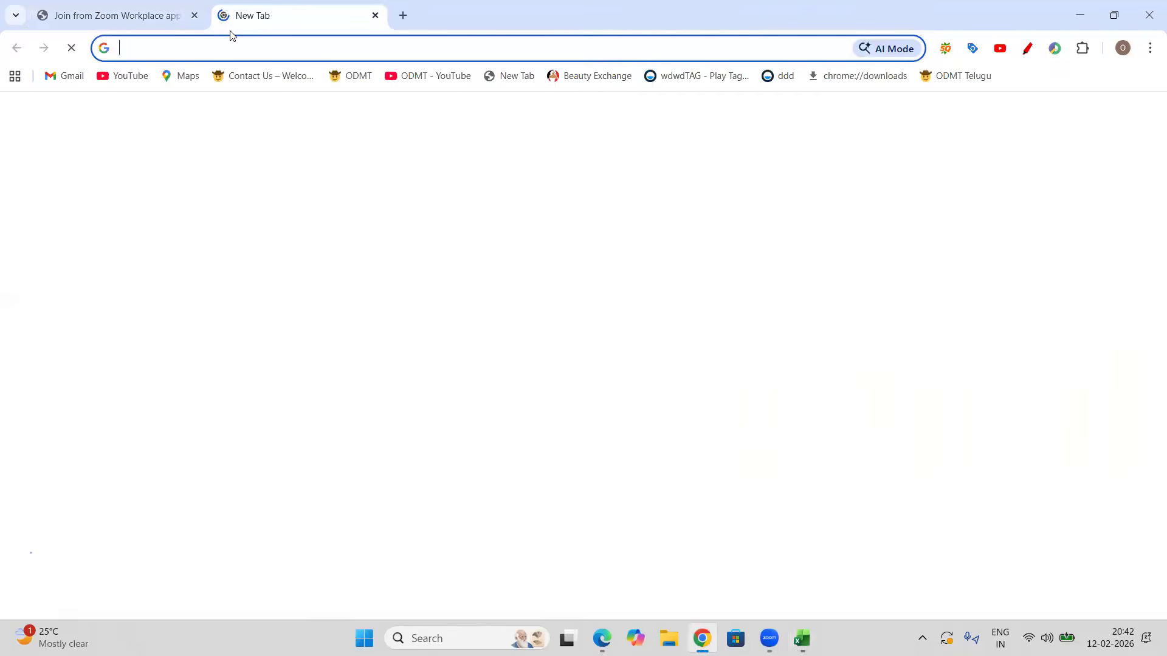
key("ctrl+v")
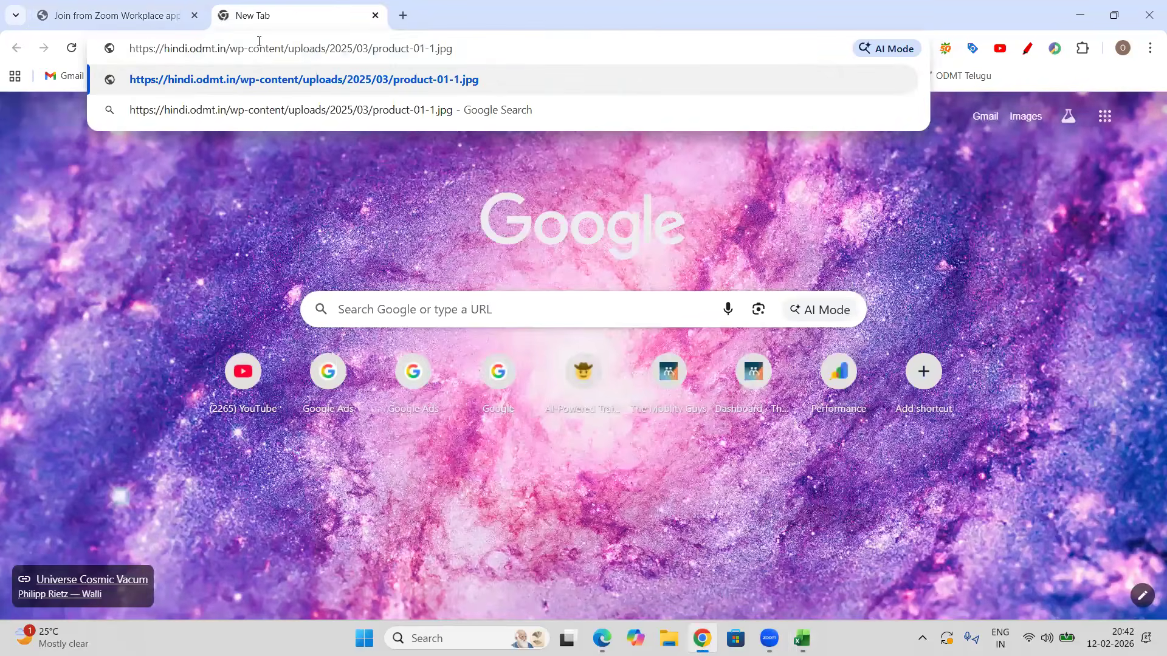
key("Return")
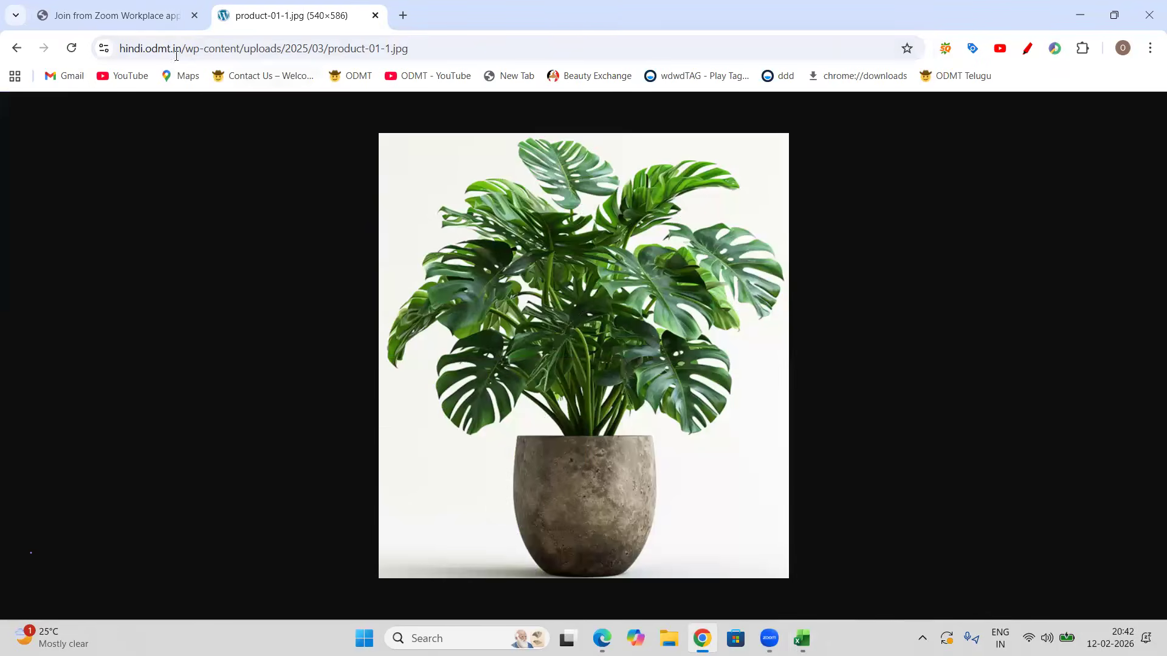
left_click_drag(422, 49, 117, 48)
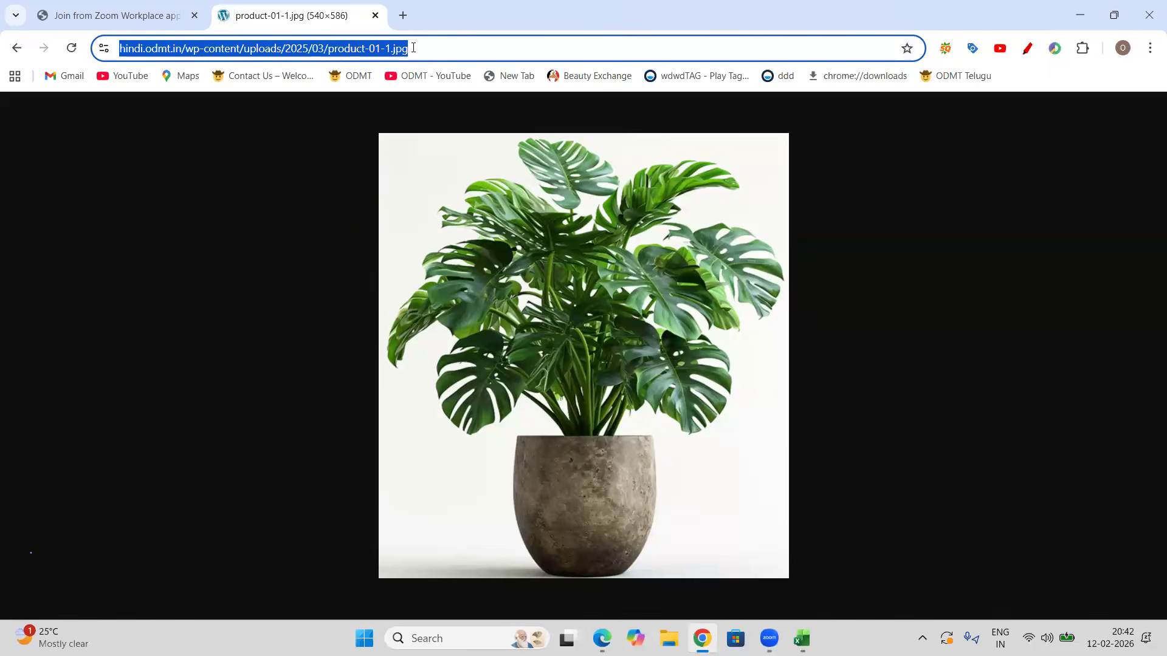
left_click(413, 48)
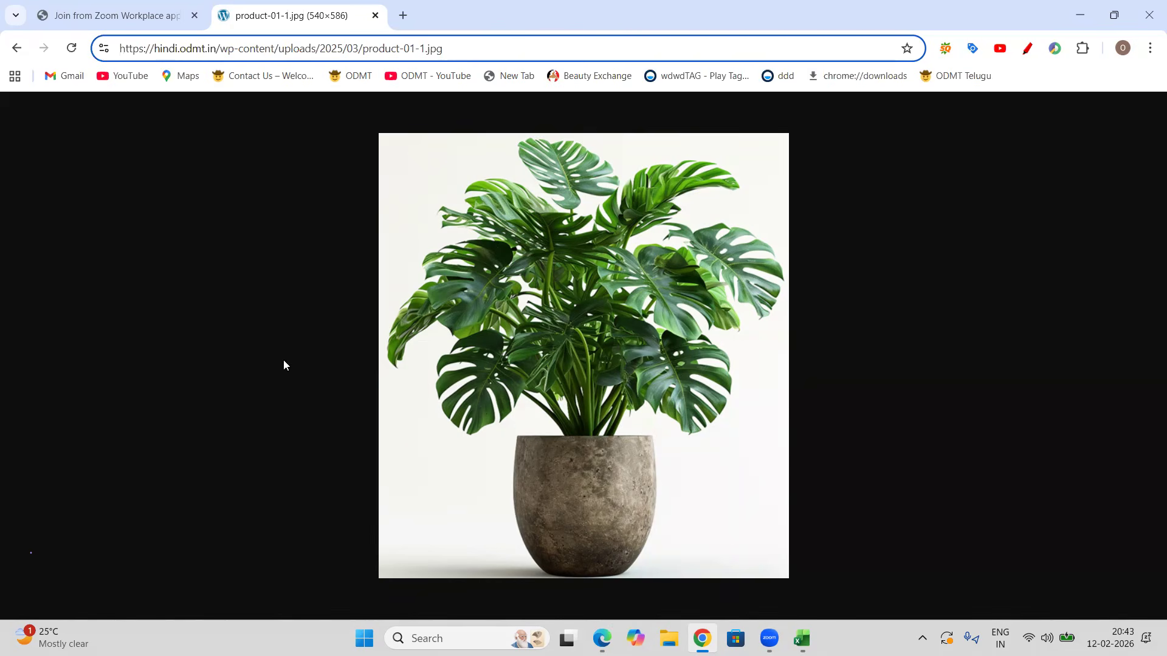
Step: Switch back to the WordPress admin and open the Media Library
key("alt+Tab")
scroll(244, 327, "up", 1)
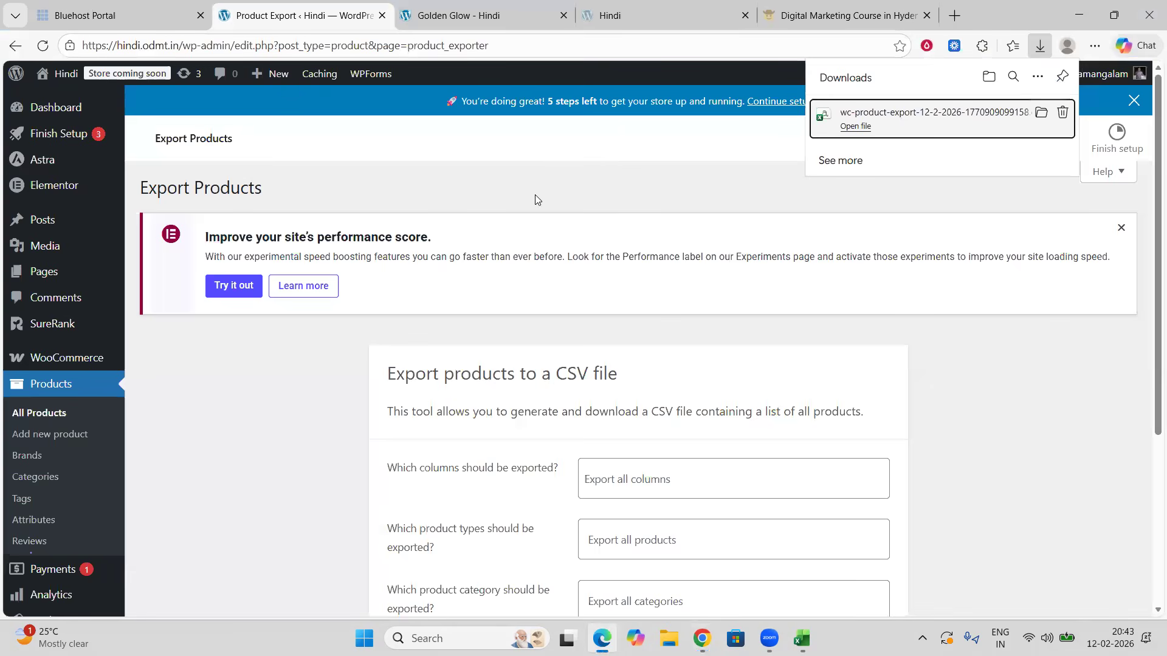
left_click(49, 248)
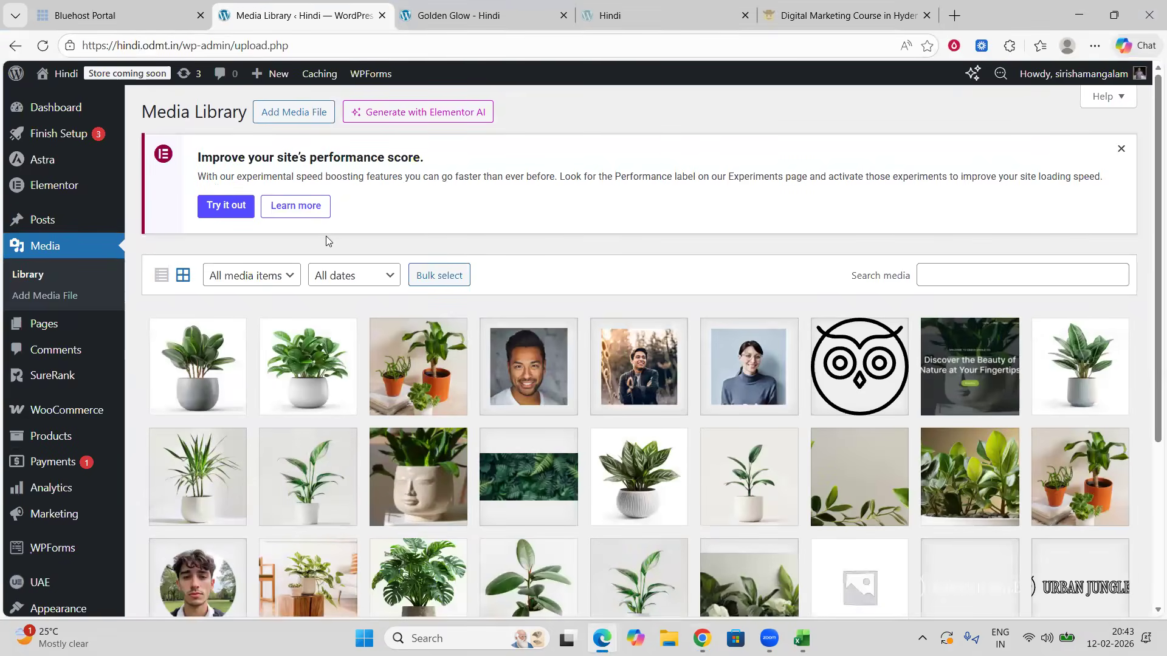
Step: Open the team 03 image's attachment details, inspect its file URL, and close the details
left_click(743, 369)
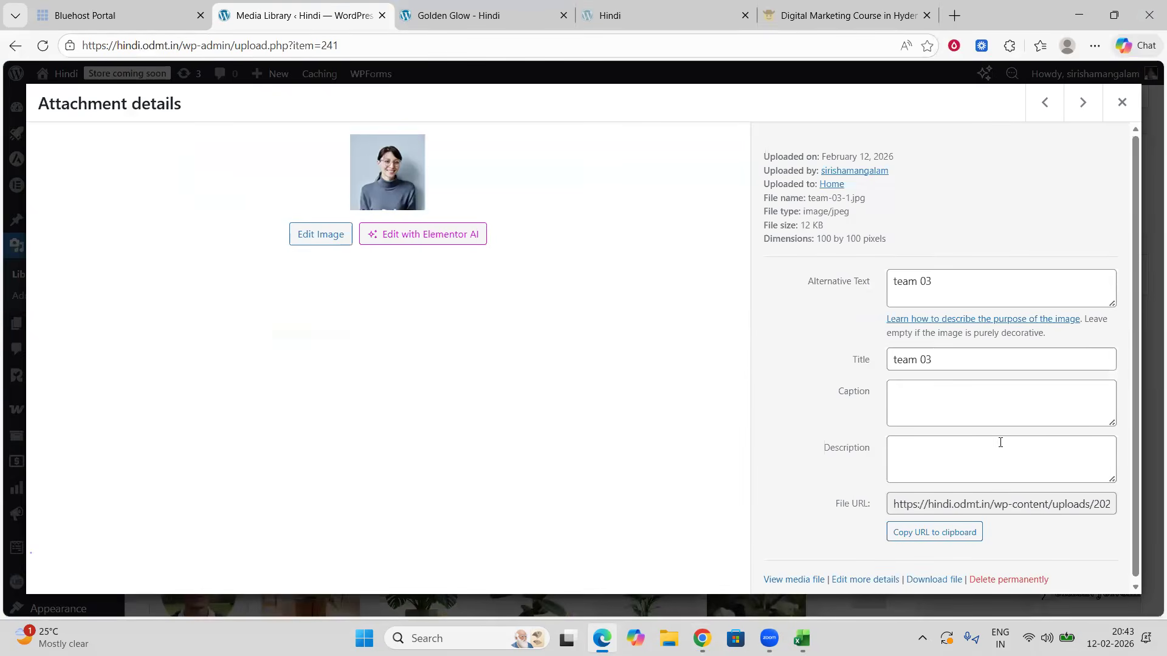
scroll(1000, 443, "down", 1)
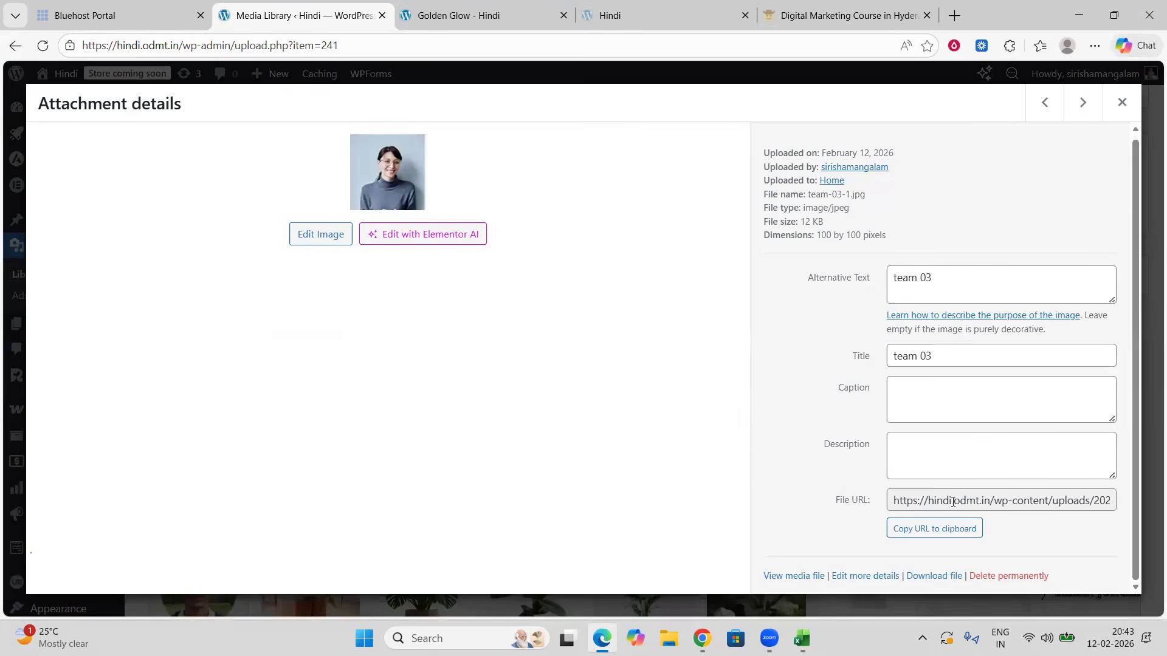
left_click(1005, 502)
scroll(1007, 502, "right", 2)
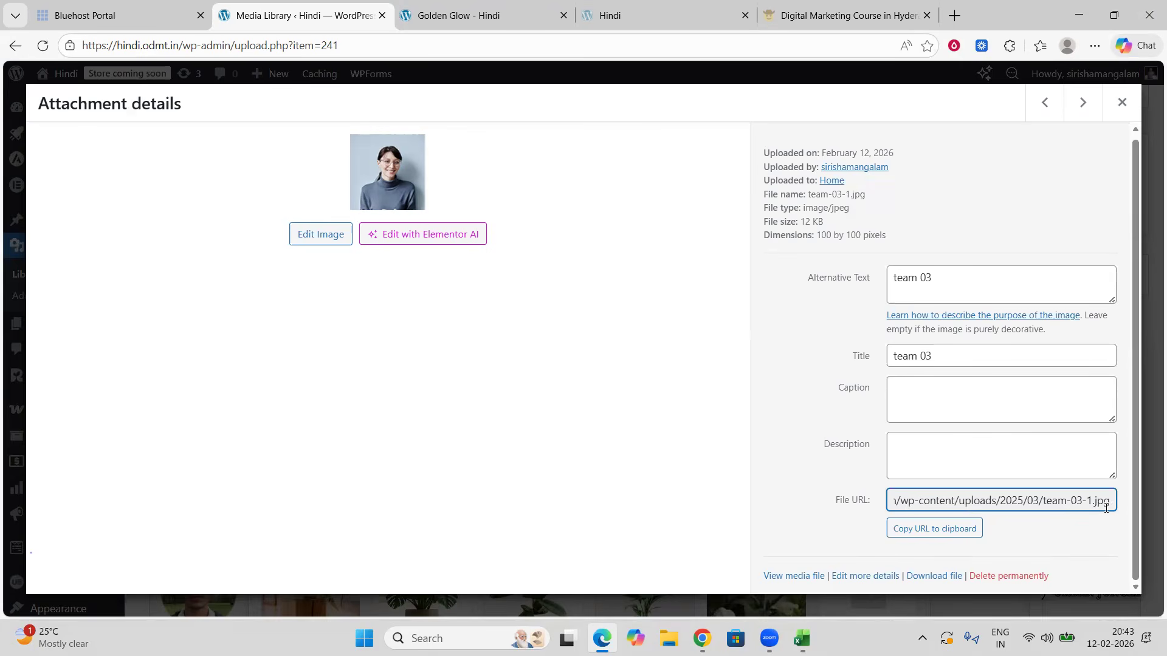
left_click(1123, 103)
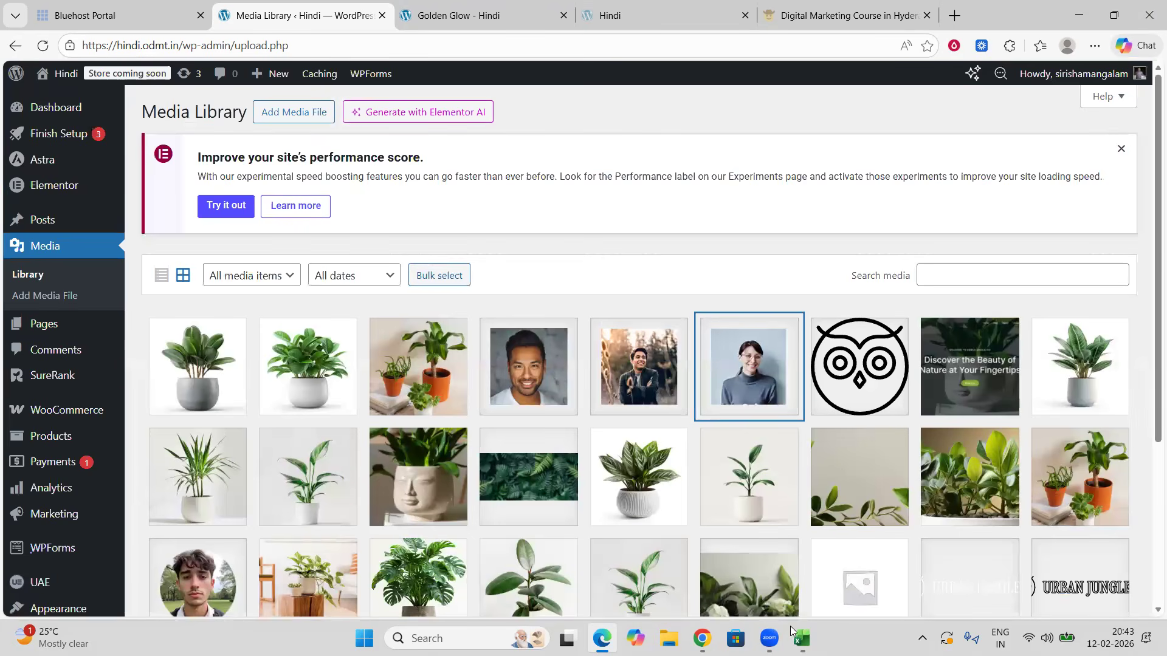
Step: Leave the cell edit in the spreadsheet and minimize the spreadsheet window
left_click(803, 638)
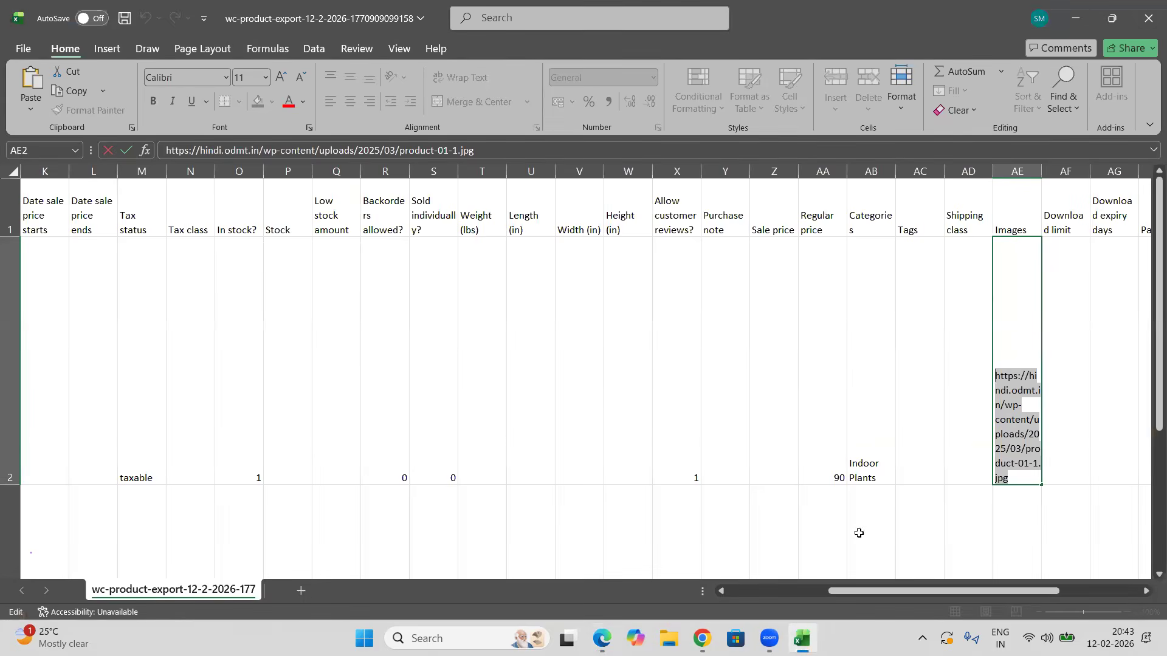
left_click(935, 403)
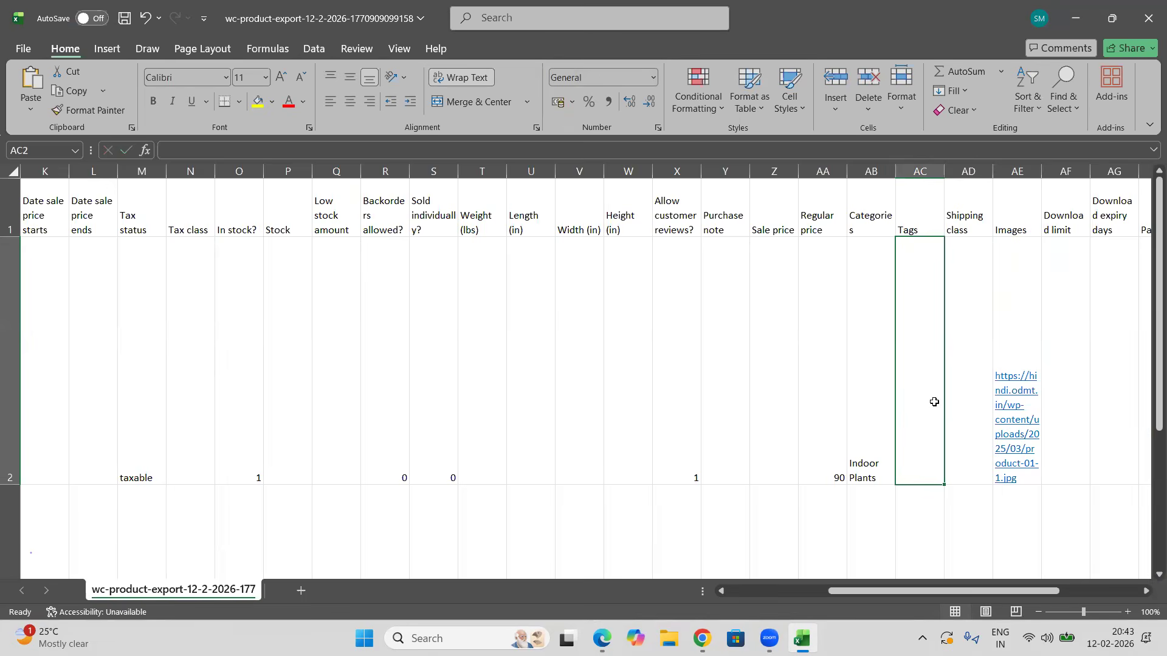
left_click(1075, 19)
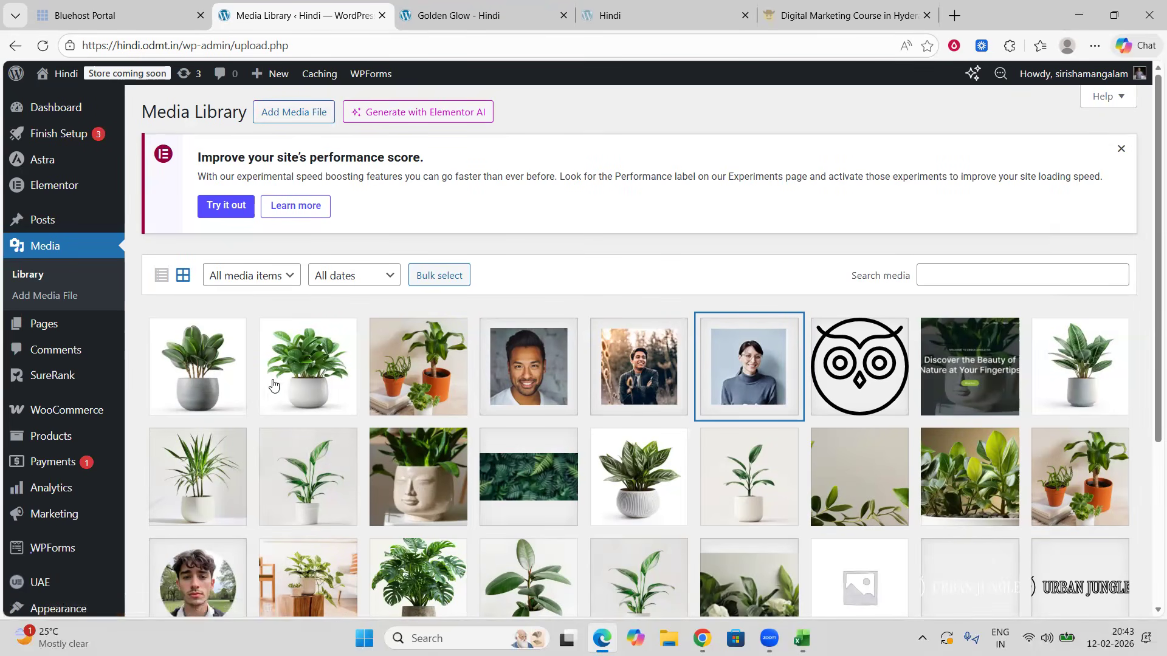
left_click(802, 638)
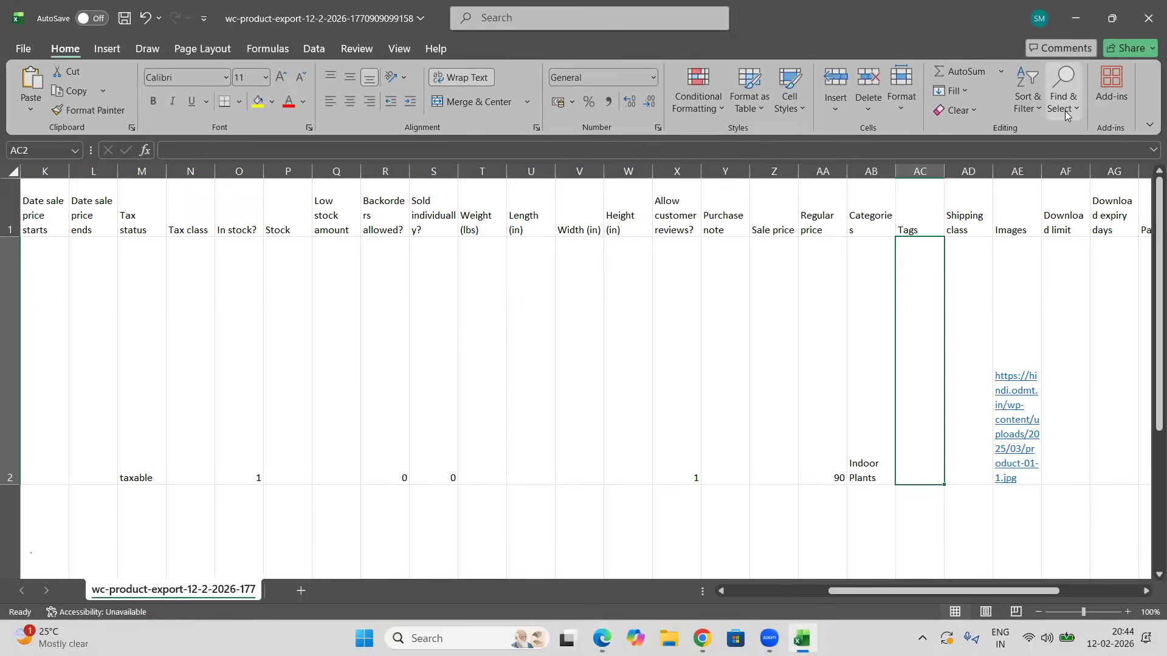
left_click(1075, 22)
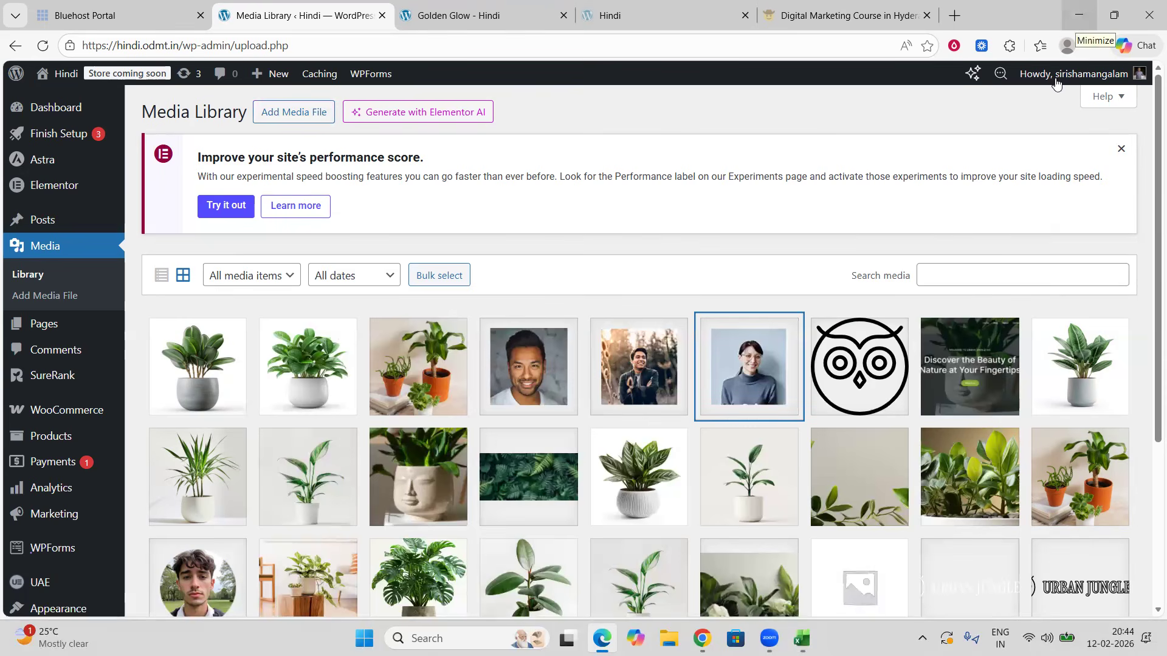
left_click(803, 638)
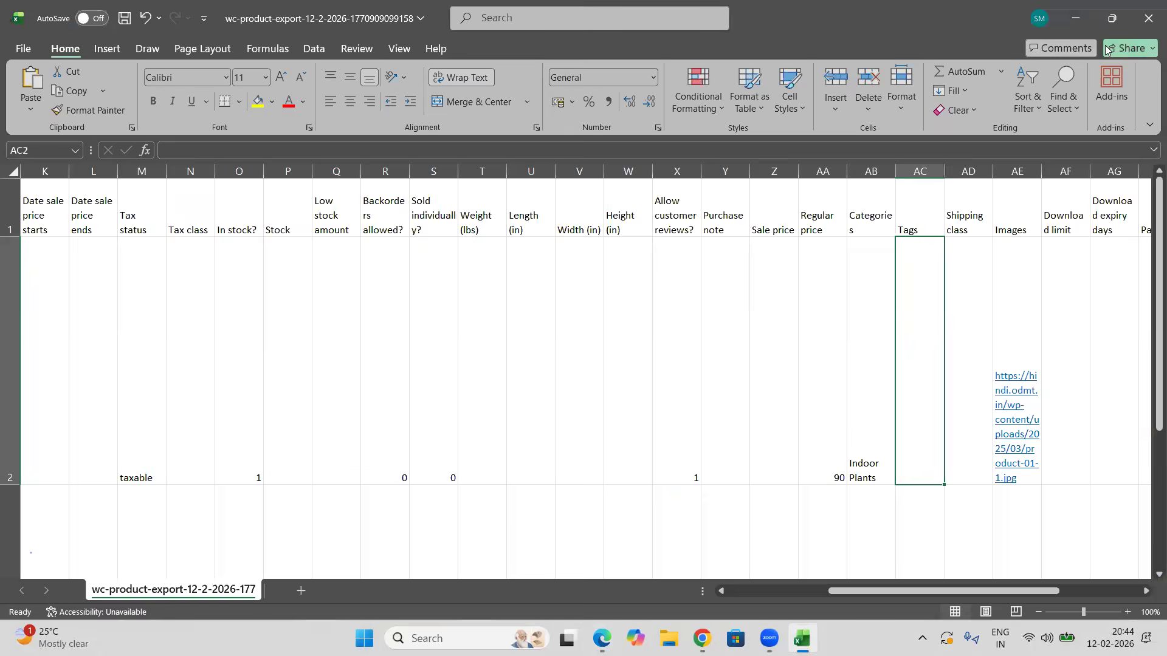
left_click(1074, 18)
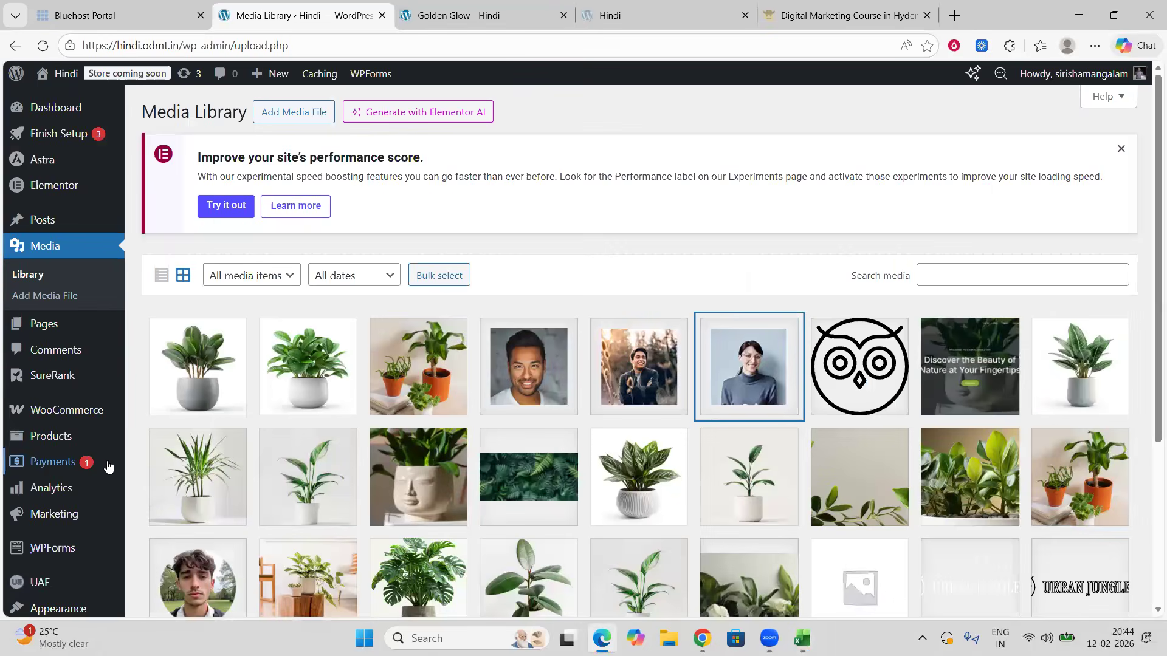
Step: Open the products list, select all six products and move them to the Trash with a bulk action
left_click(52, 442)
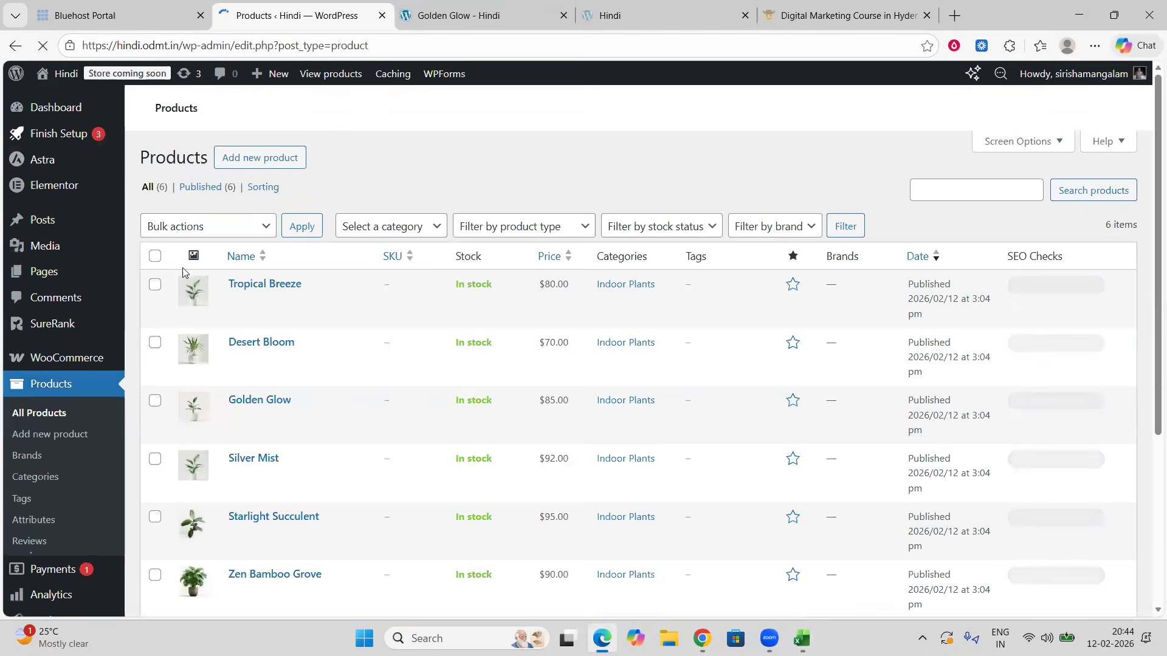
scroll(159, 298, "down", 4)
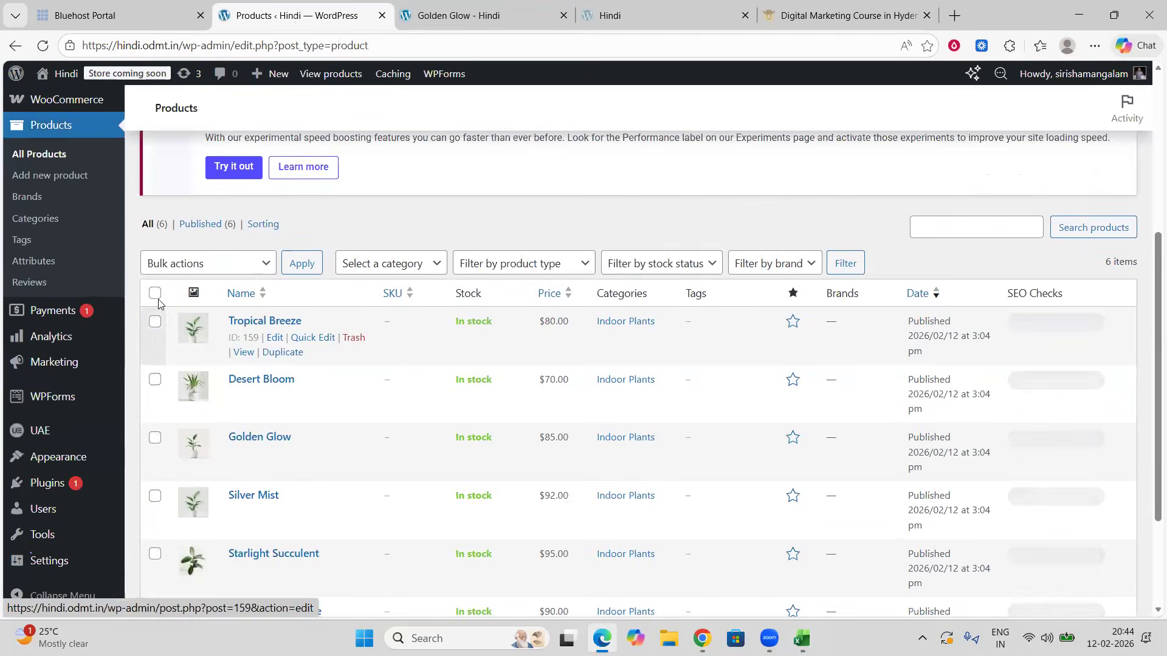
left_click(155, 293)
scroll(286, 334, "up", 4)
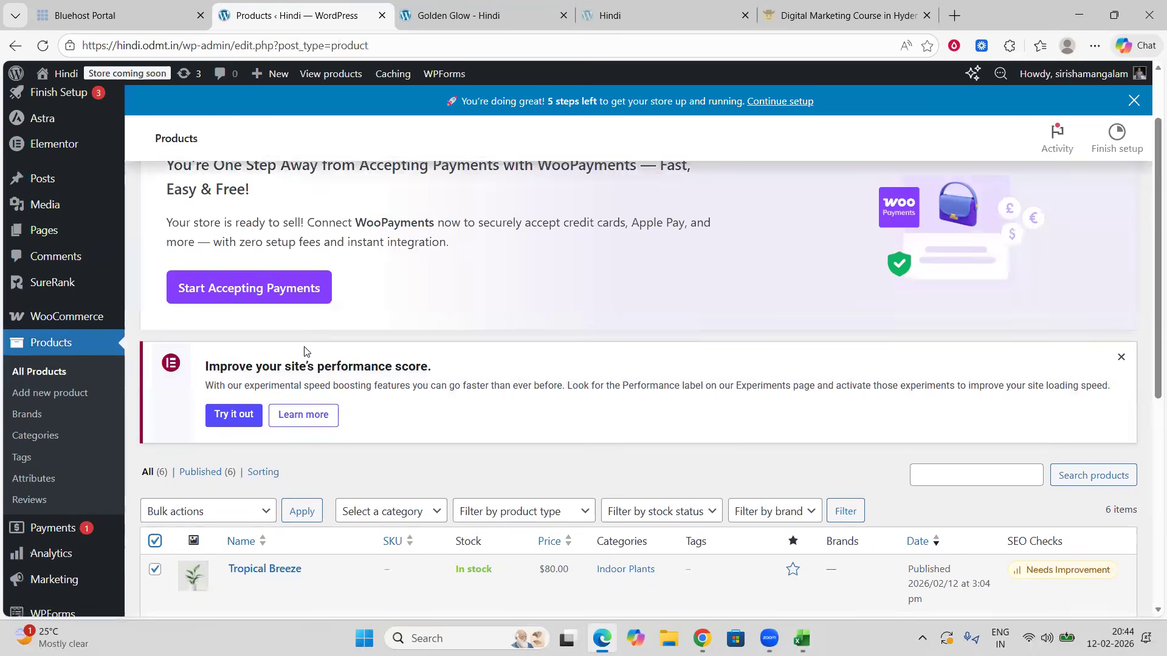
scroll(304, 351, "down", 3)
left_click(258, 294)
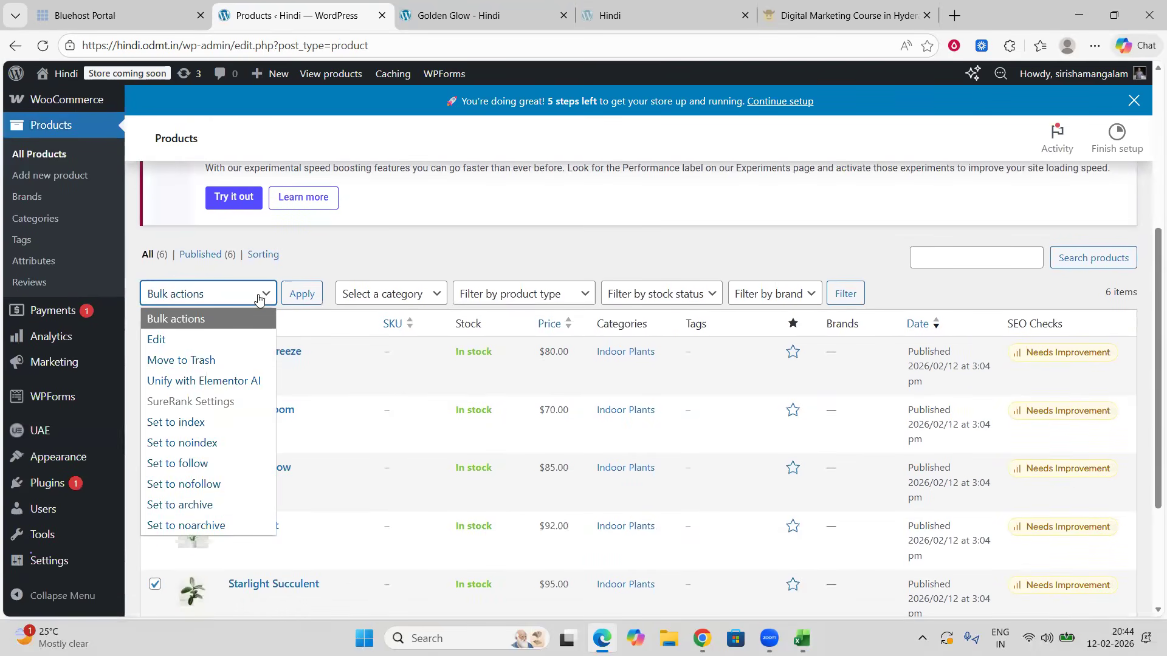
left_click(188, 360)
left_click(299, 295)
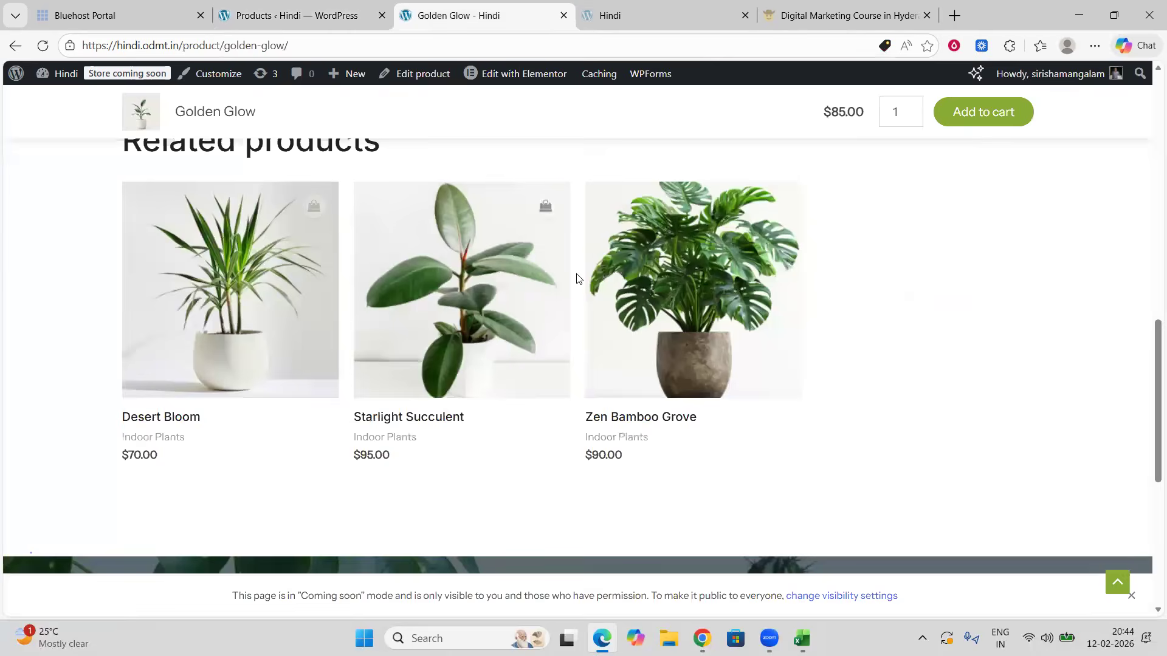
Step: Reload the Golden Glow product page, then browse the storefront home page and open the Shop page
scroll(578, 280, "up", 10)
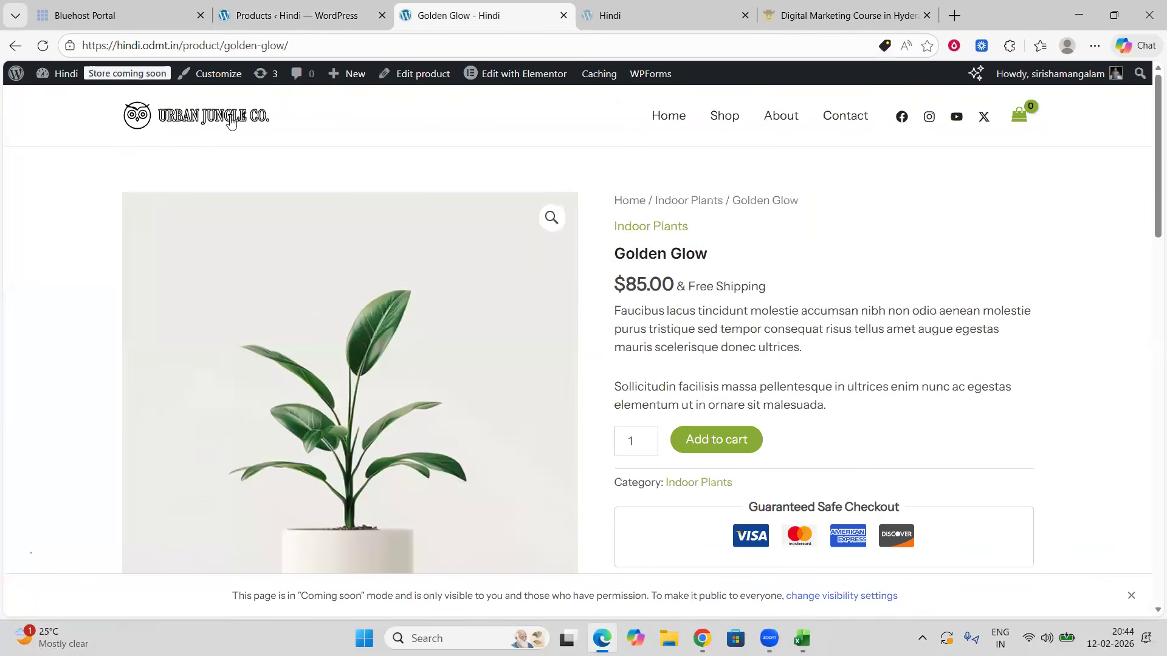
left_click(43, 51)
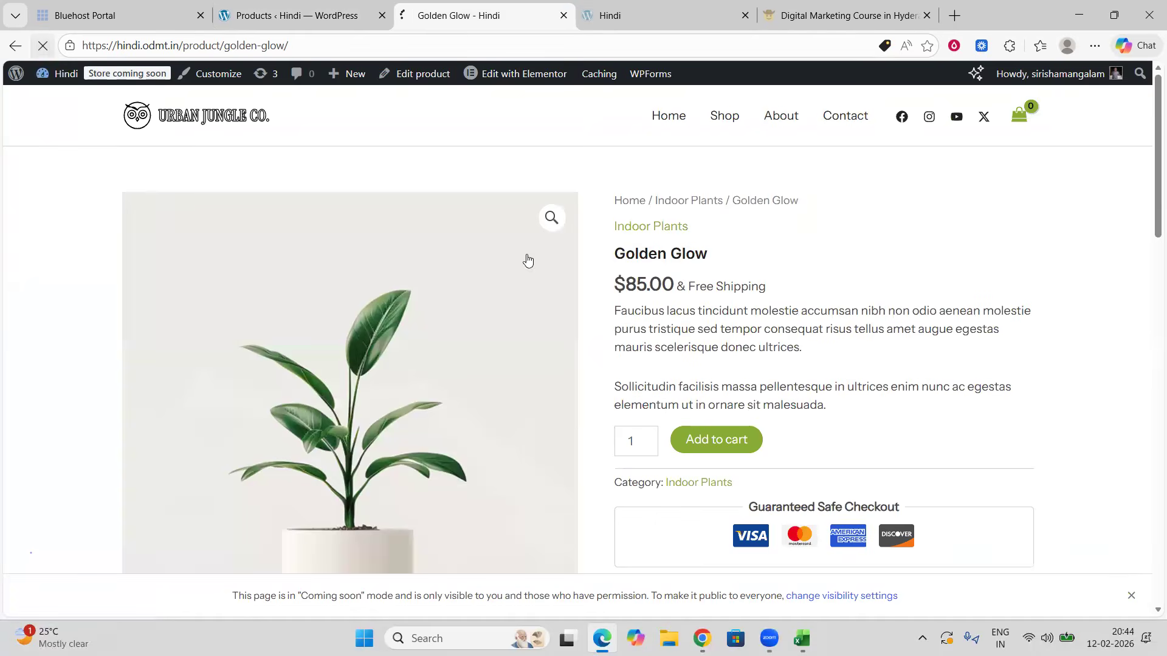
left_click(228, 124)
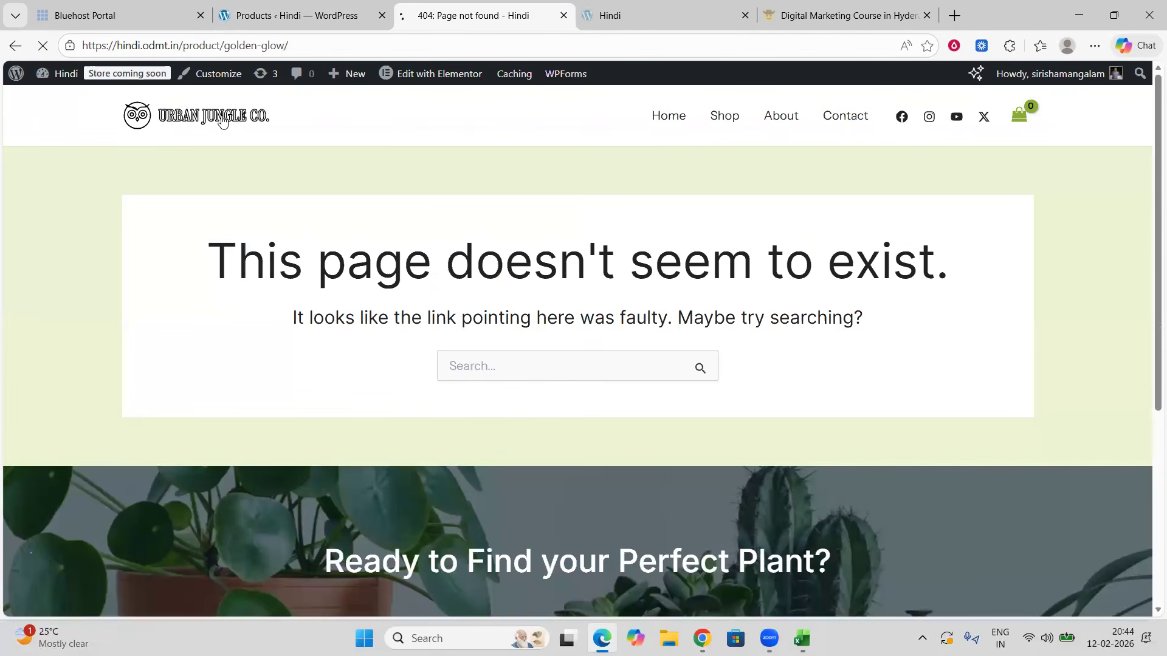
scroll(606, 376, "down", 5)
scroll(605, 375, "down", 20)
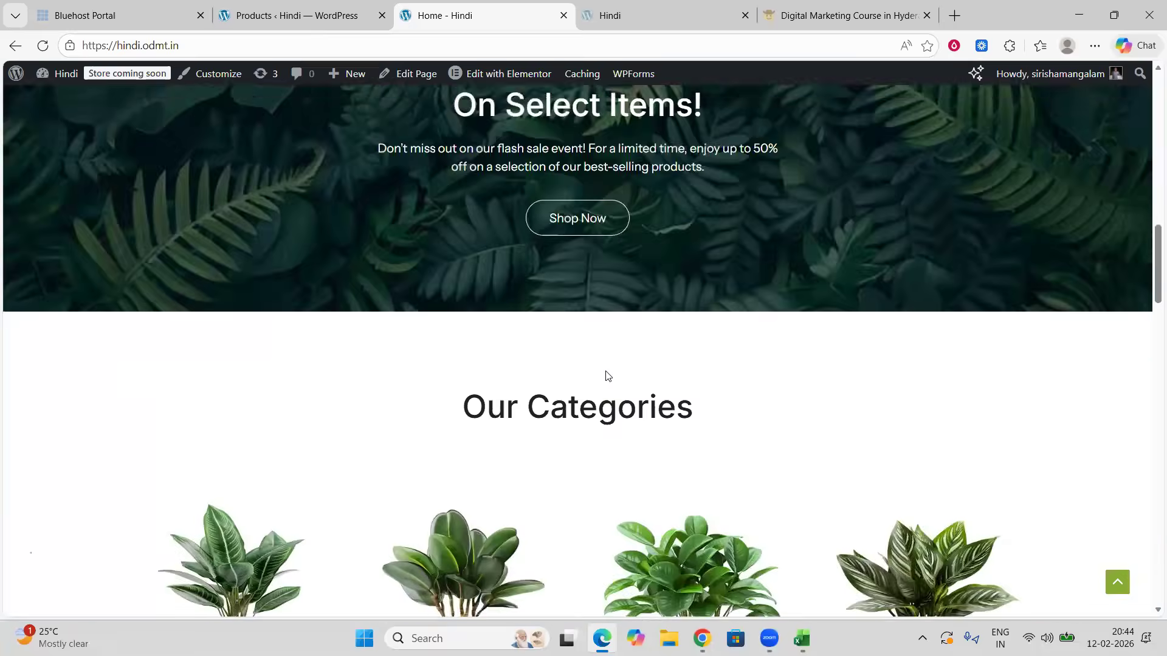
scroll(606, 375, "down", 10)
scroll(606, 376, "up", 20)
scroll(605, 376, "up", 20)
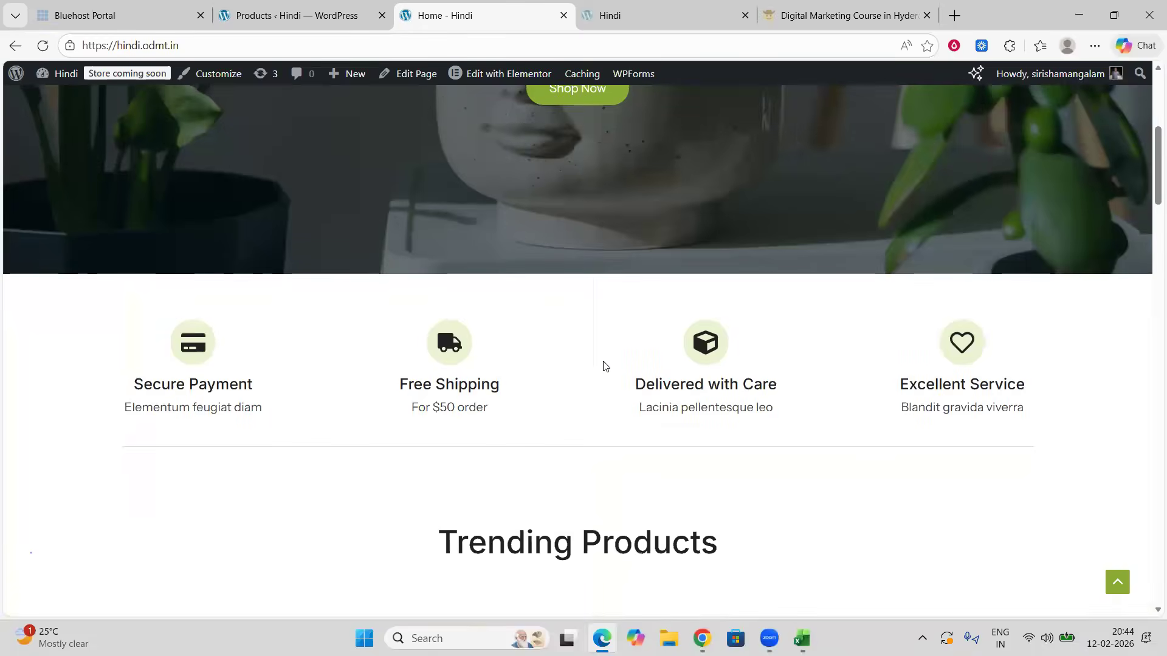
left_click(731, 121)
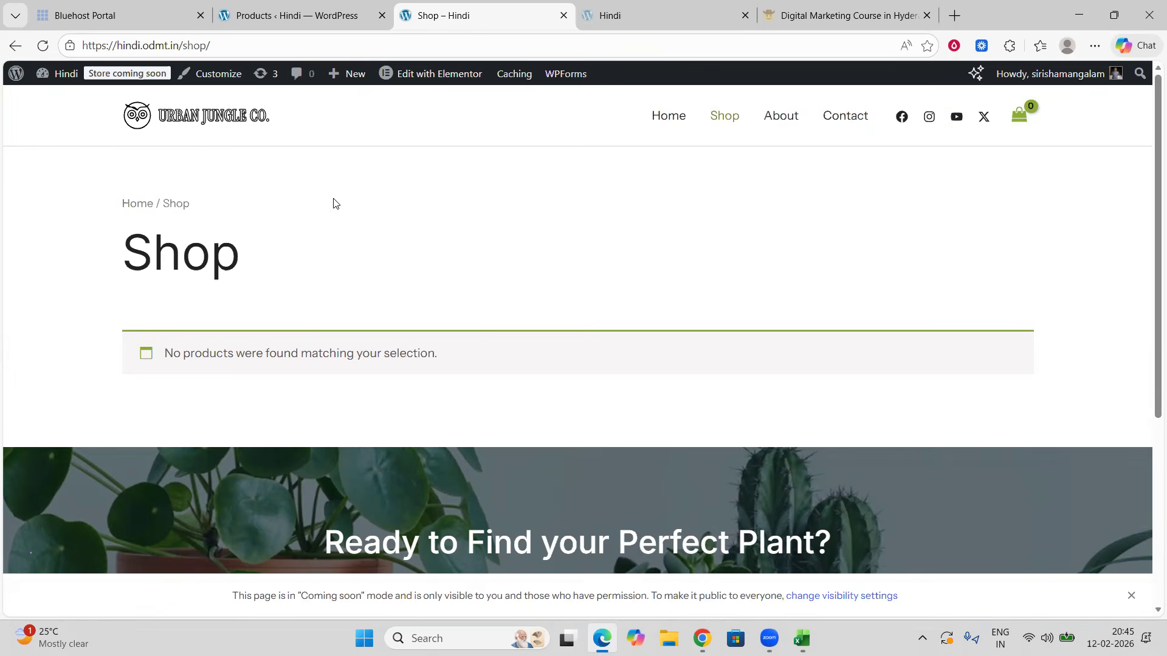
left_click(258, 21)
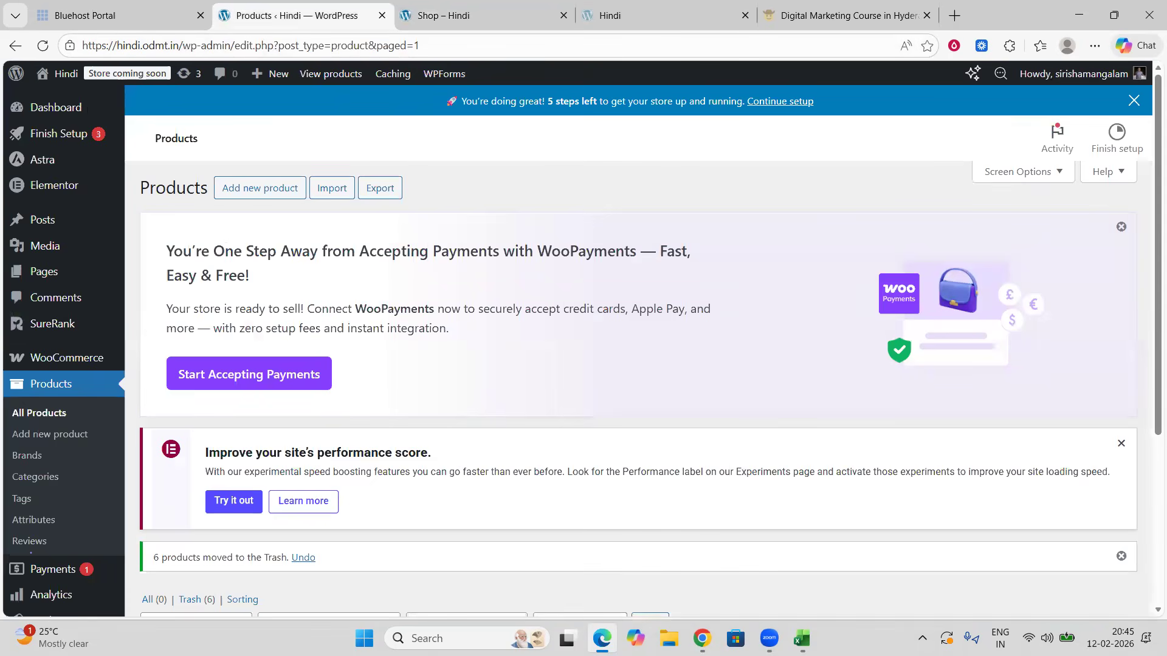
left_click(802, 638)
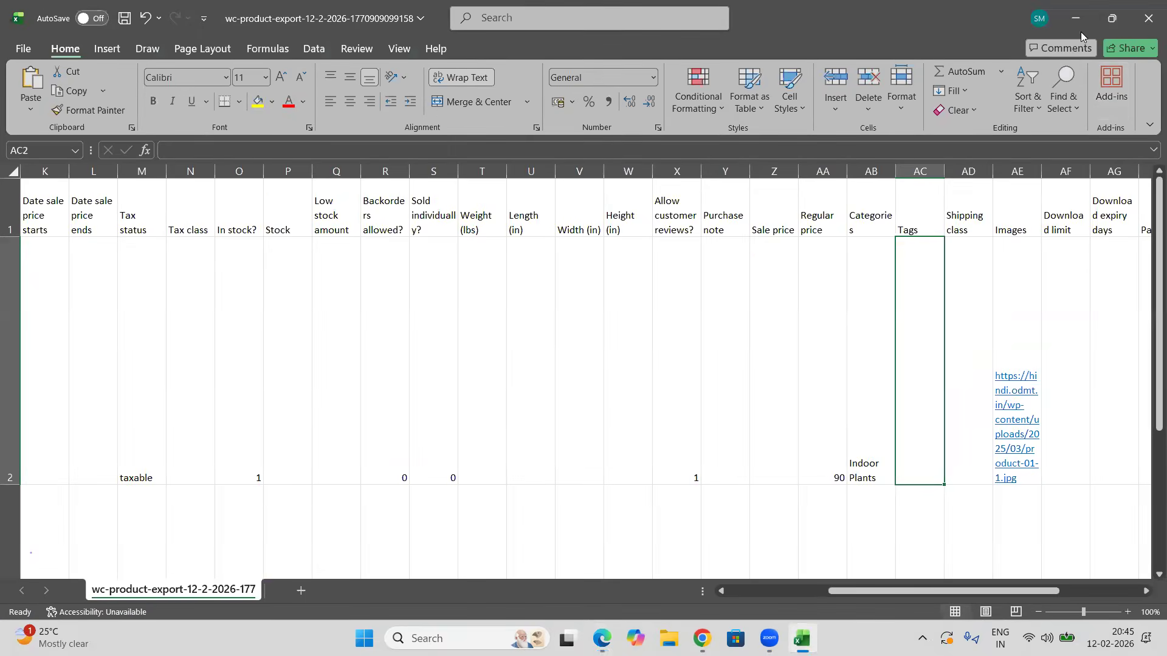
left_click(1076, 18)
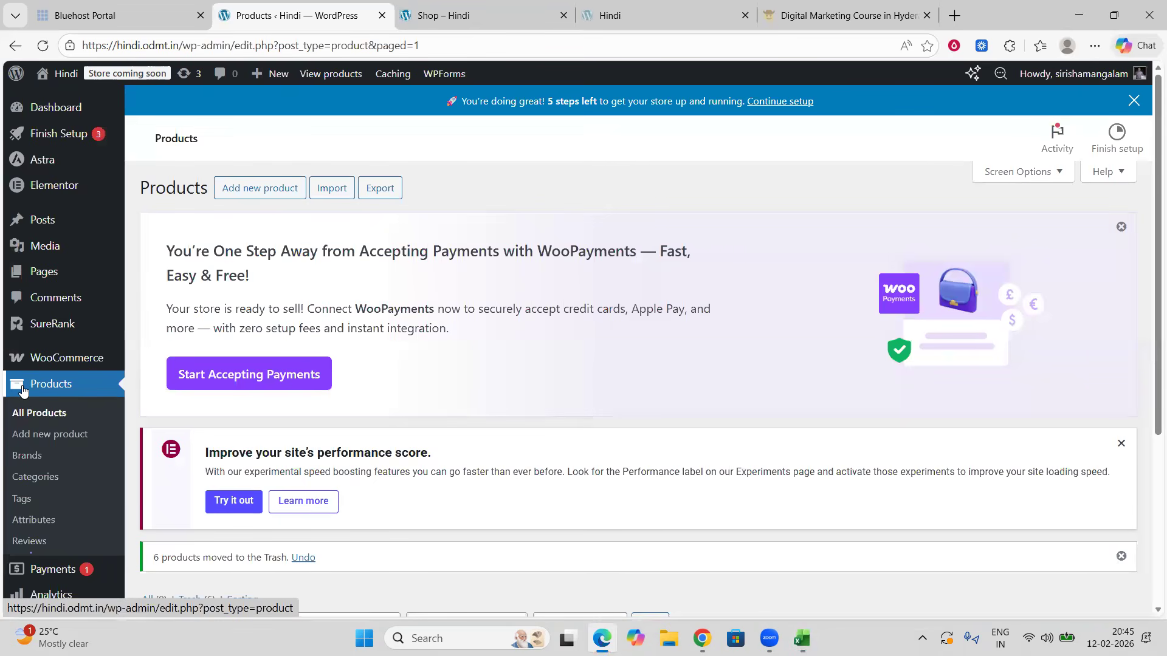
left_click(477, 11)
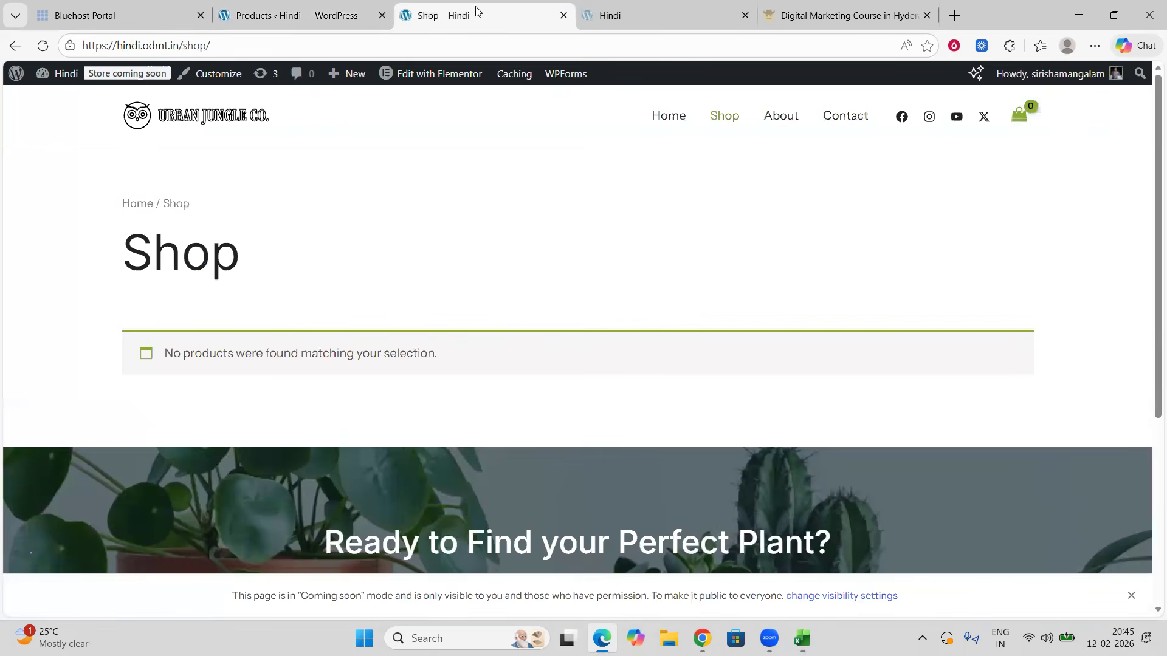
left_click(306, 22)
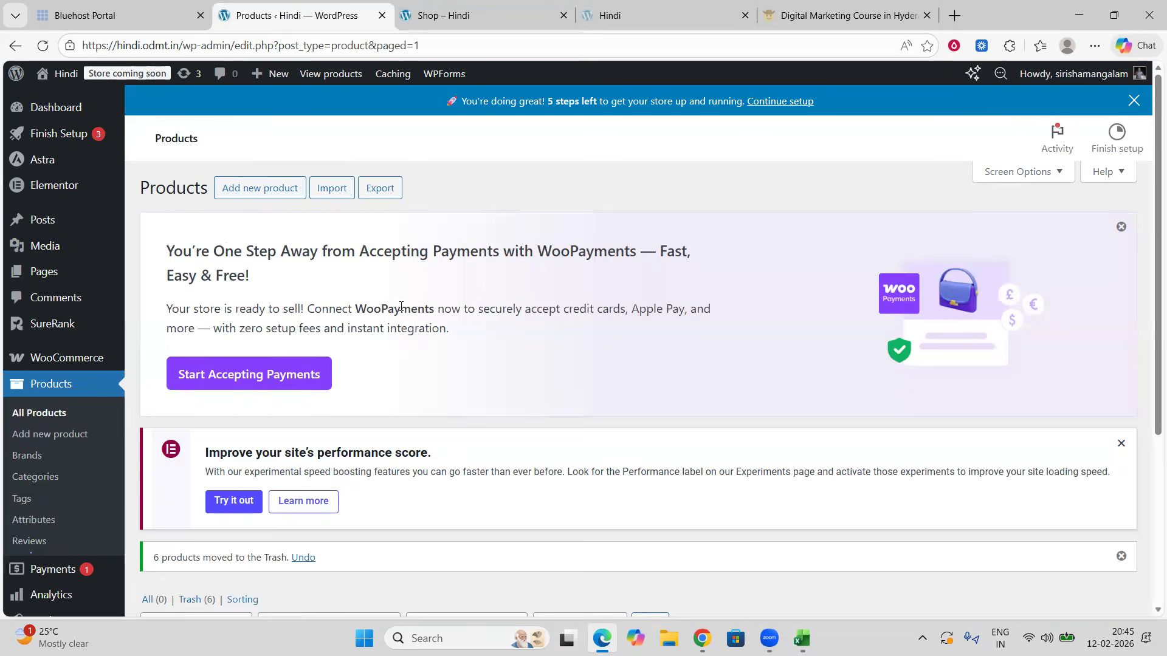
left_click(325, 190)
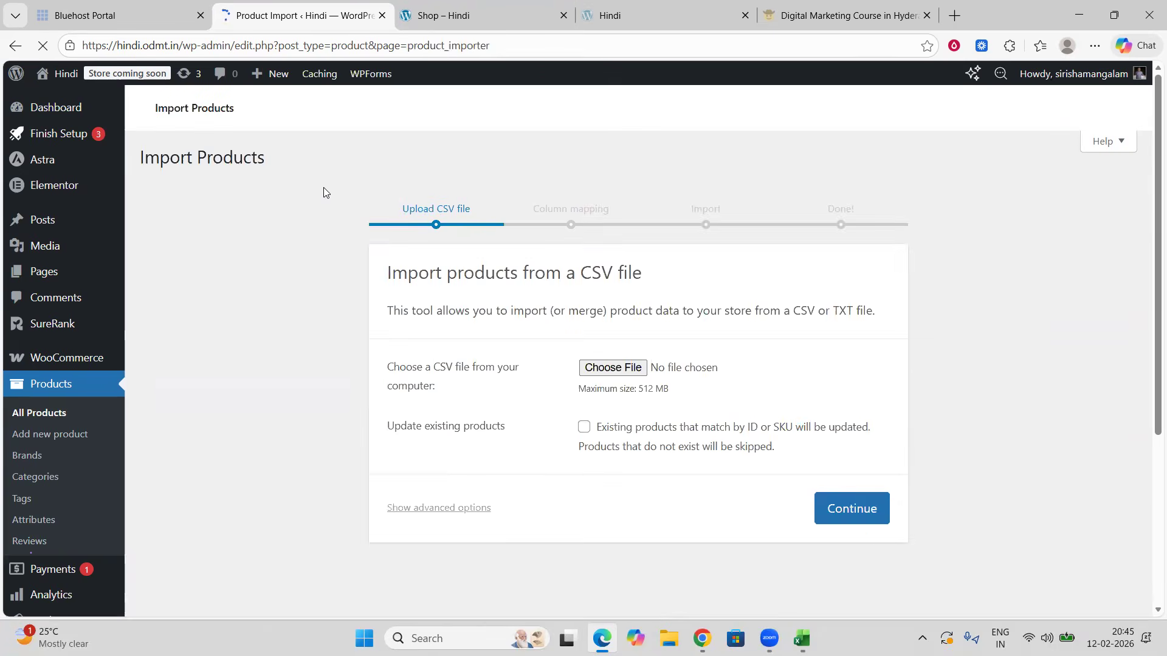
left_click(601, 486)
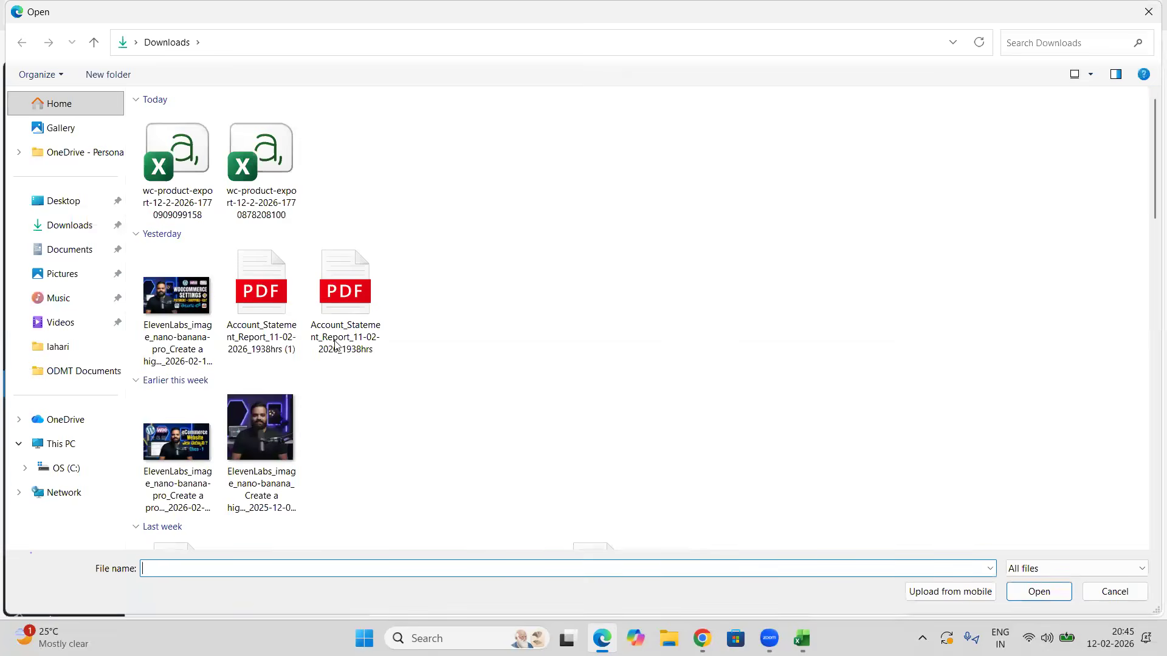
left_click(76, 232)
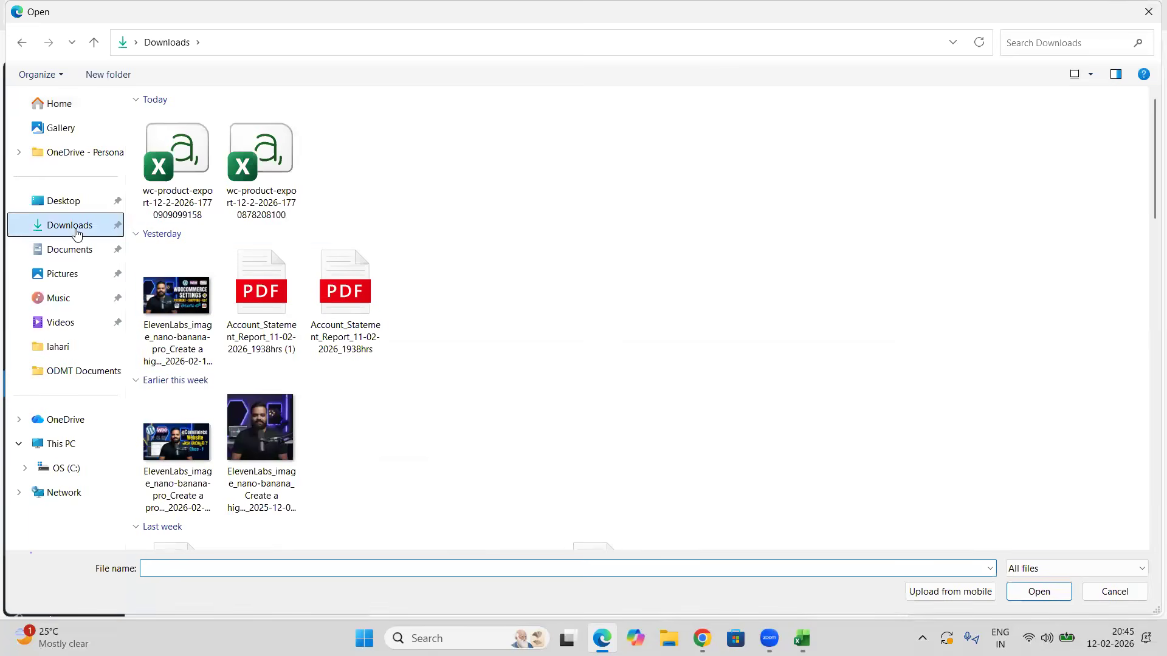
left_click(177, 165)
left_click(1024, 592)
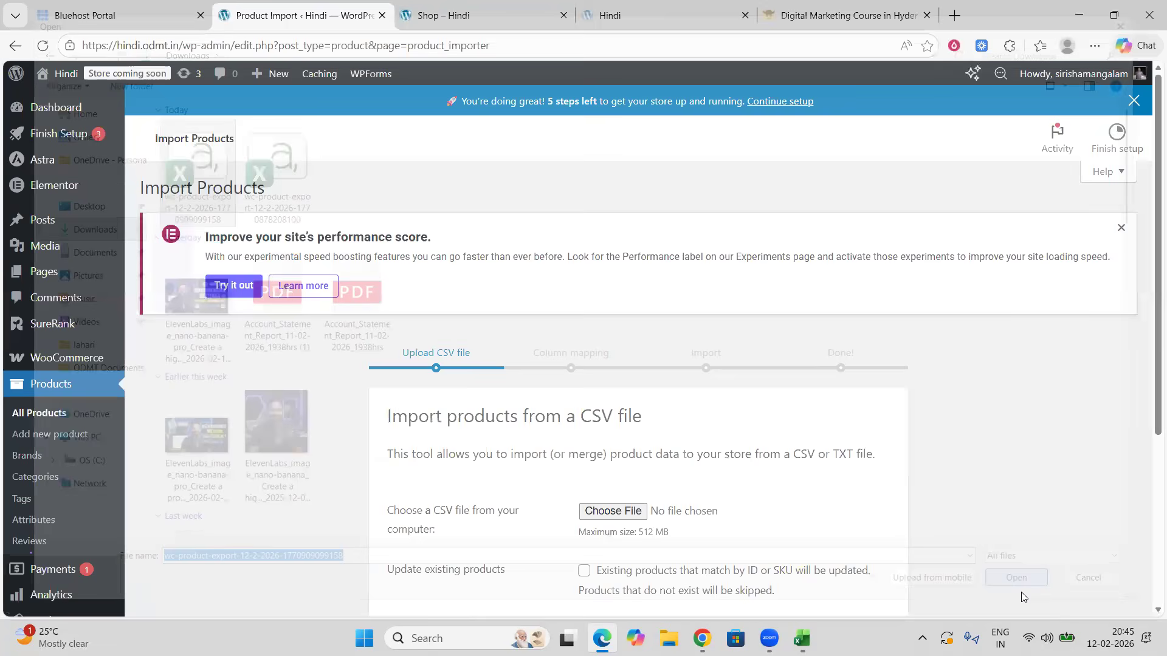
scroll(758, 423, "down", 4)
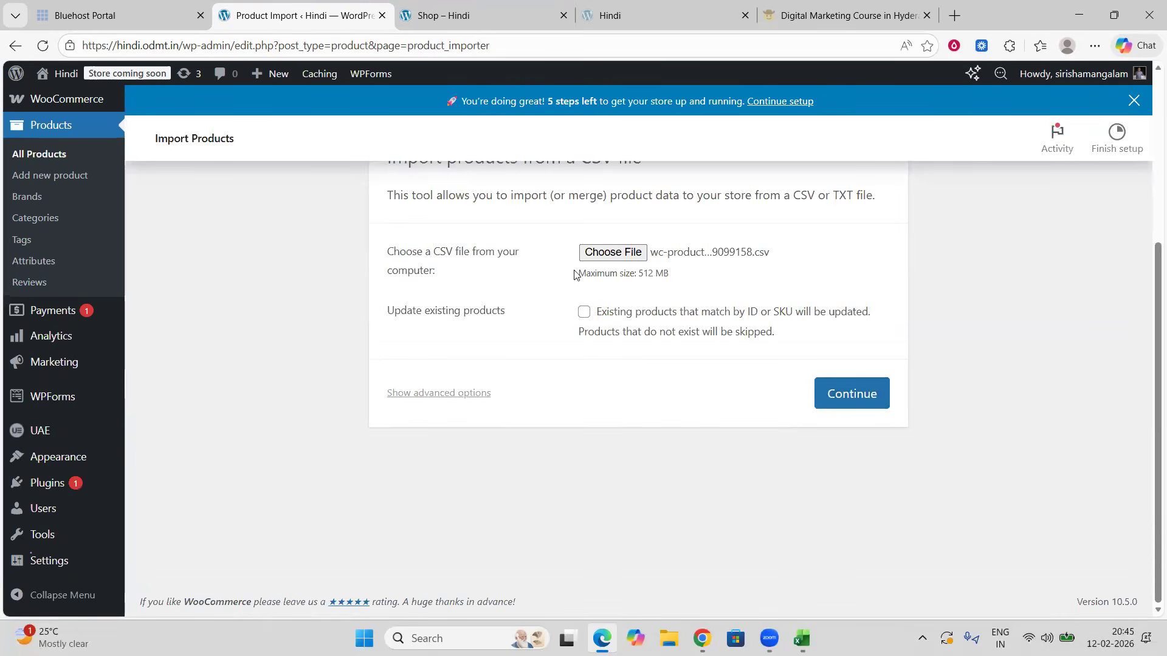
left_click(855, 396)
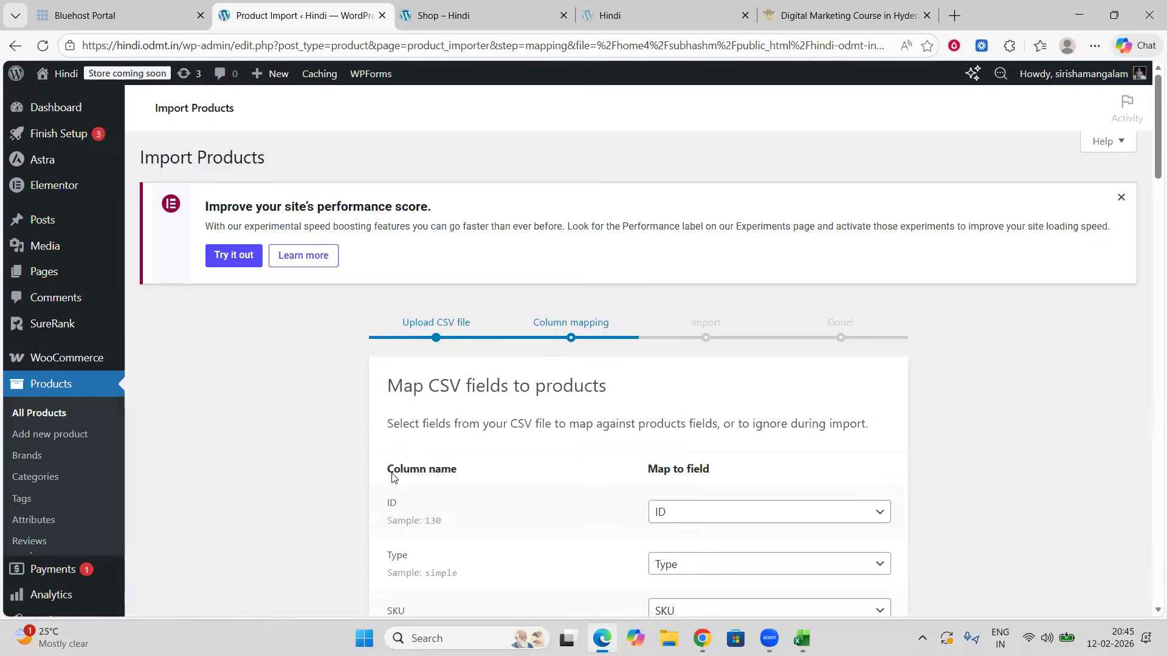
Step: Keep the default column mapping and run the importer
scroll(456, 443, "down", 3)
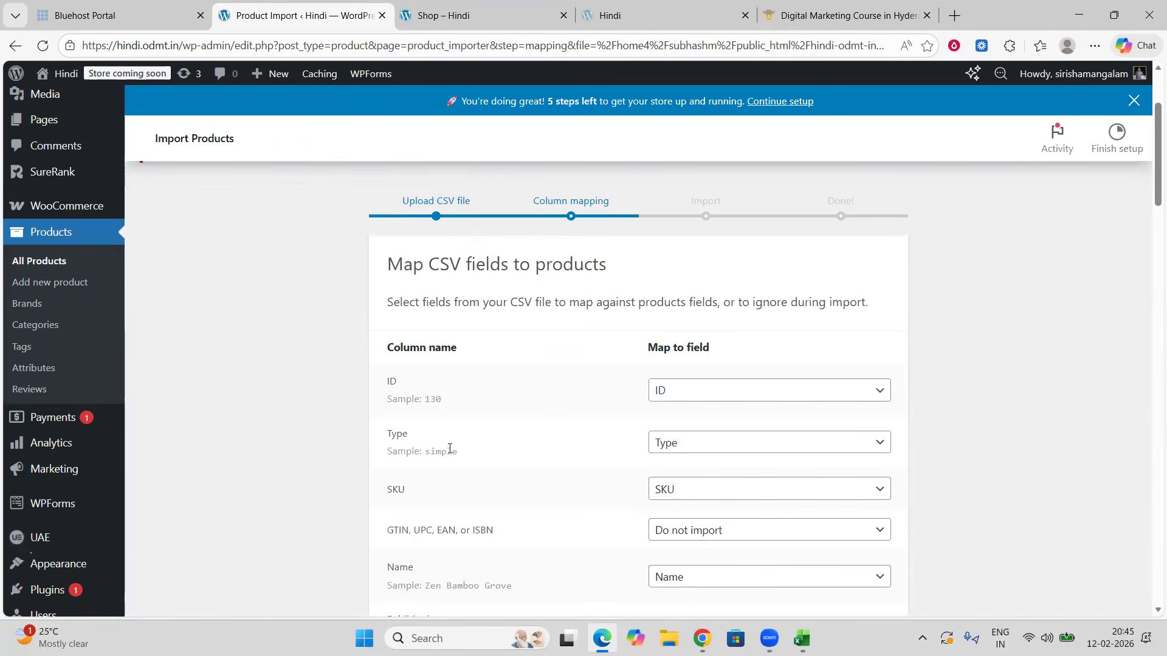
scroll(460, 418, "down", 1)
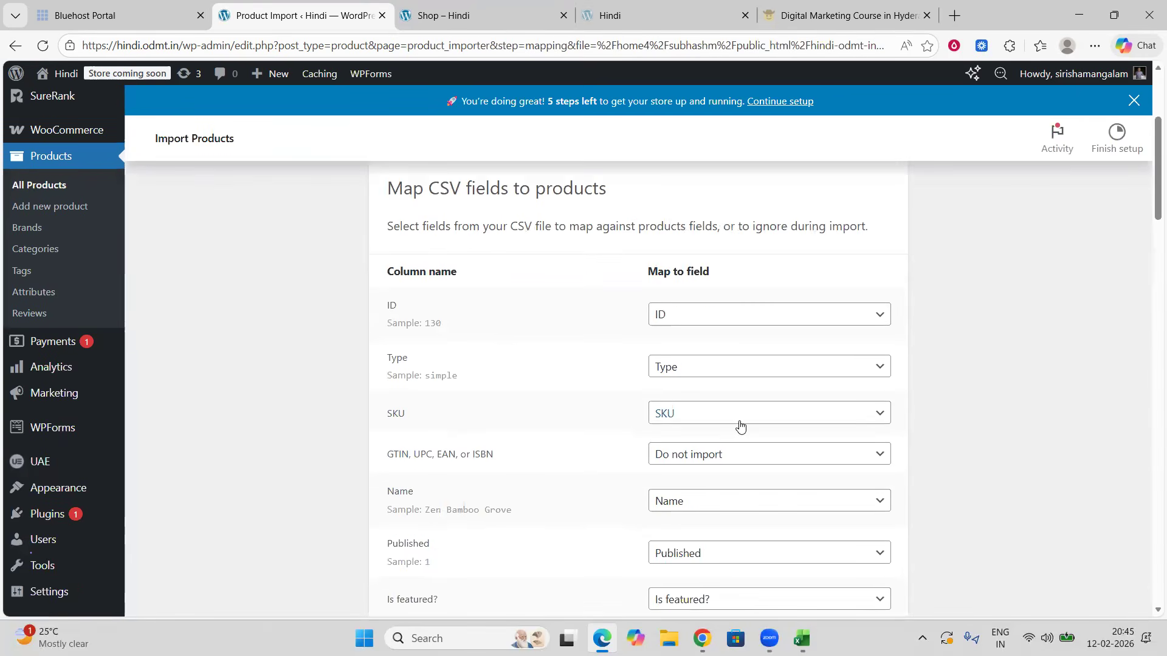
scroll(725, 450, "down", 5)
scroll(725, 451, "down", 20)
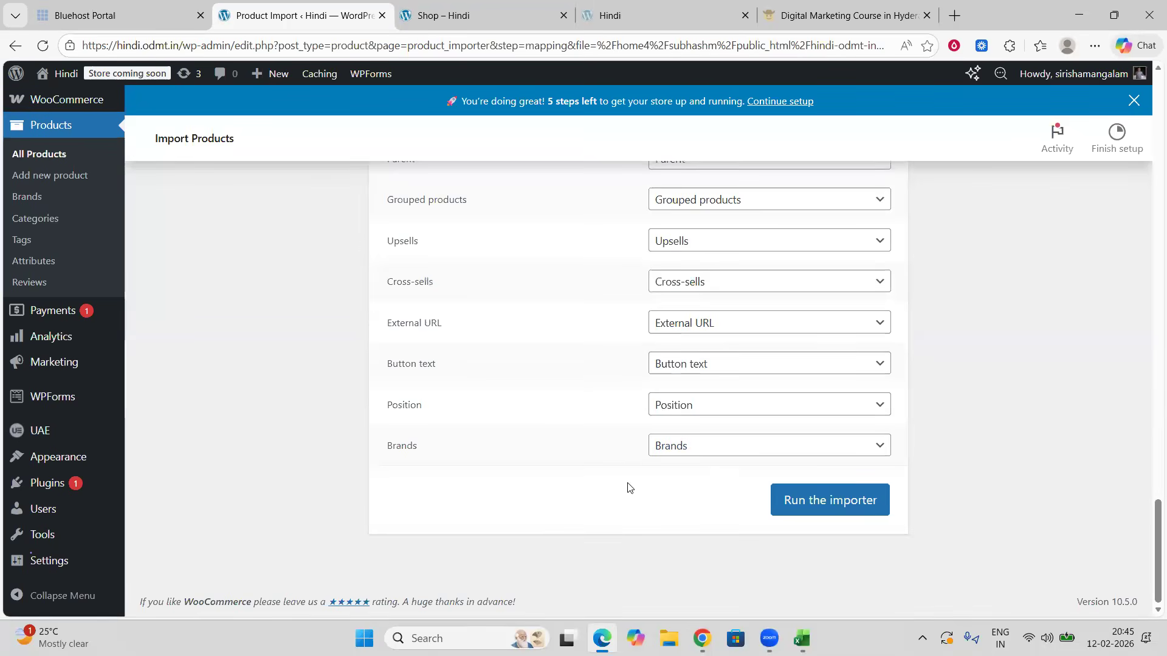
left_click(799, 501)
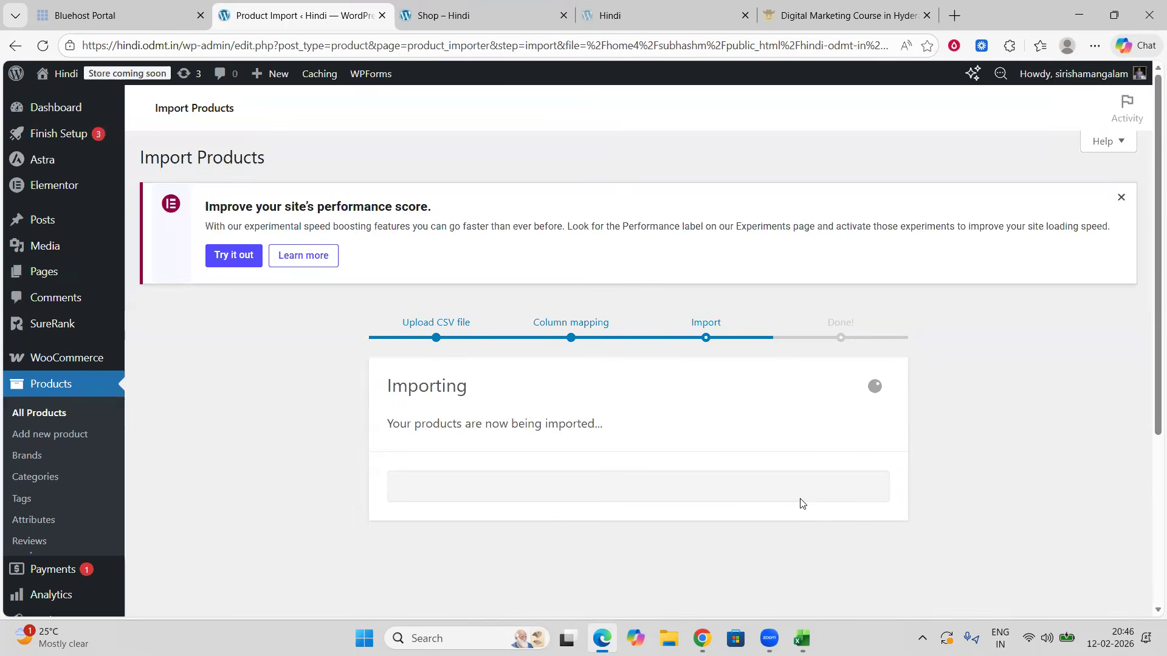
Step: Wait for the import to finish and open the products list
scroll(800, 503, "down", 2)
mouse_move(802, 638)
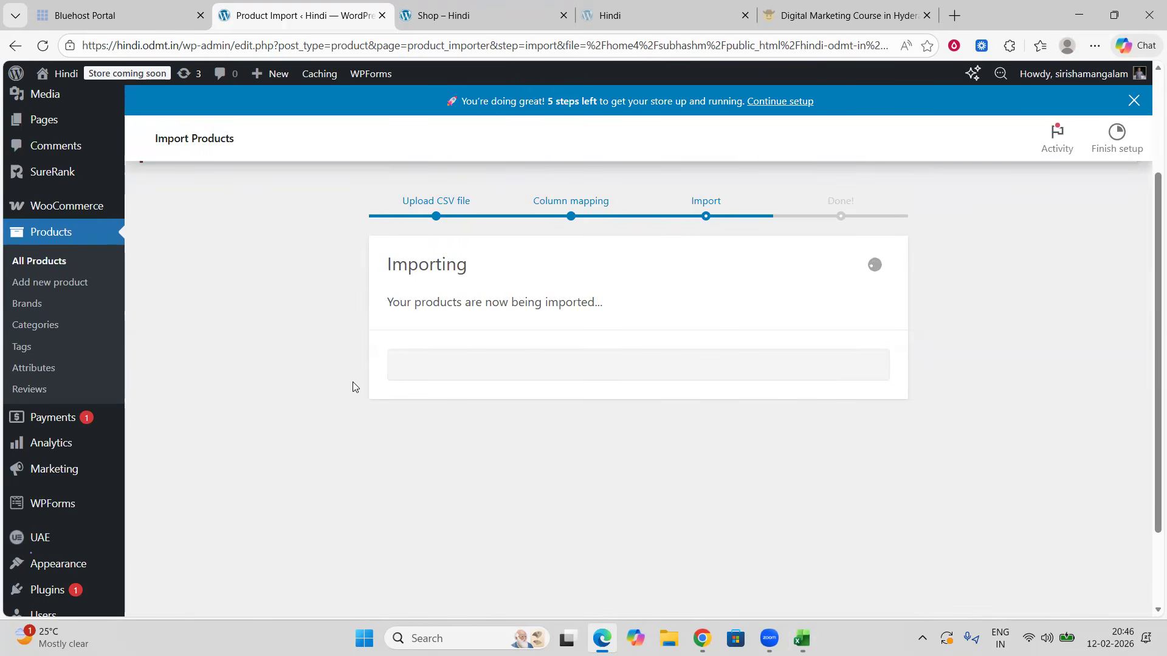
scroll(355, 385, "up", 2)
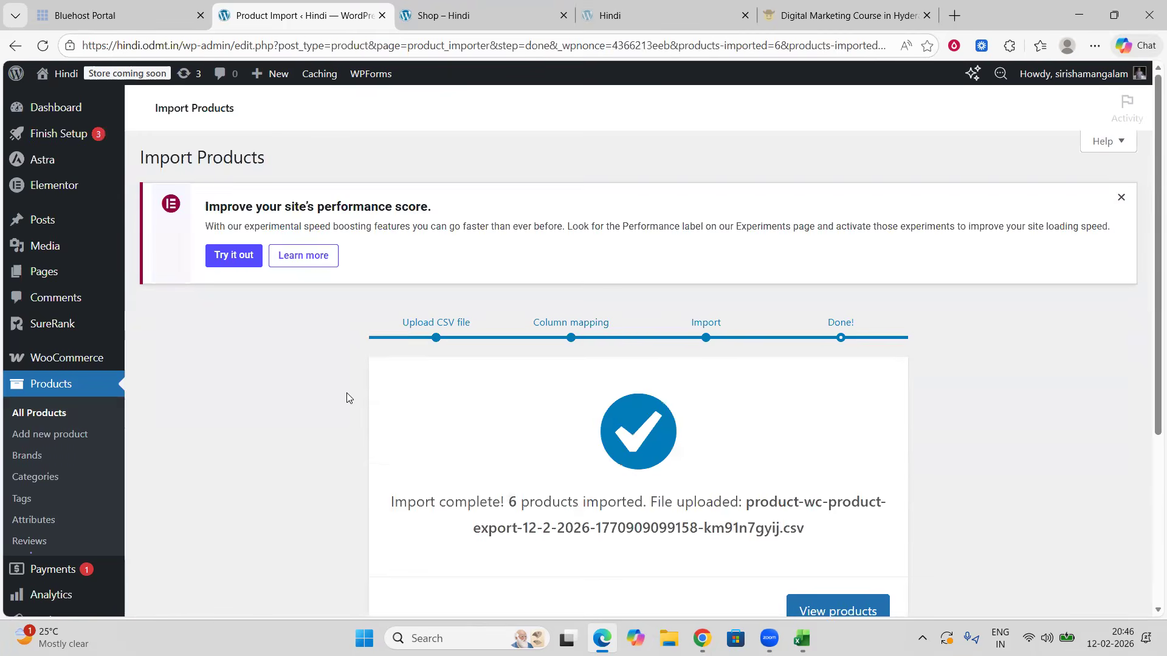
scroll(388, 389, "down", 1)
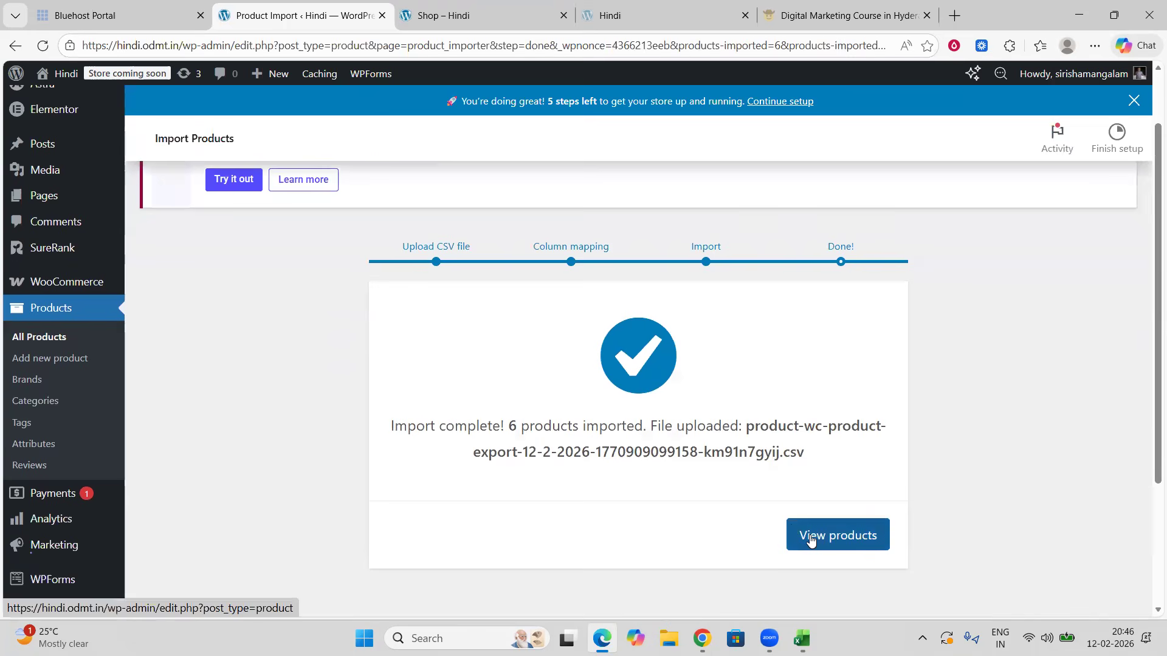
left_click(813, 562)
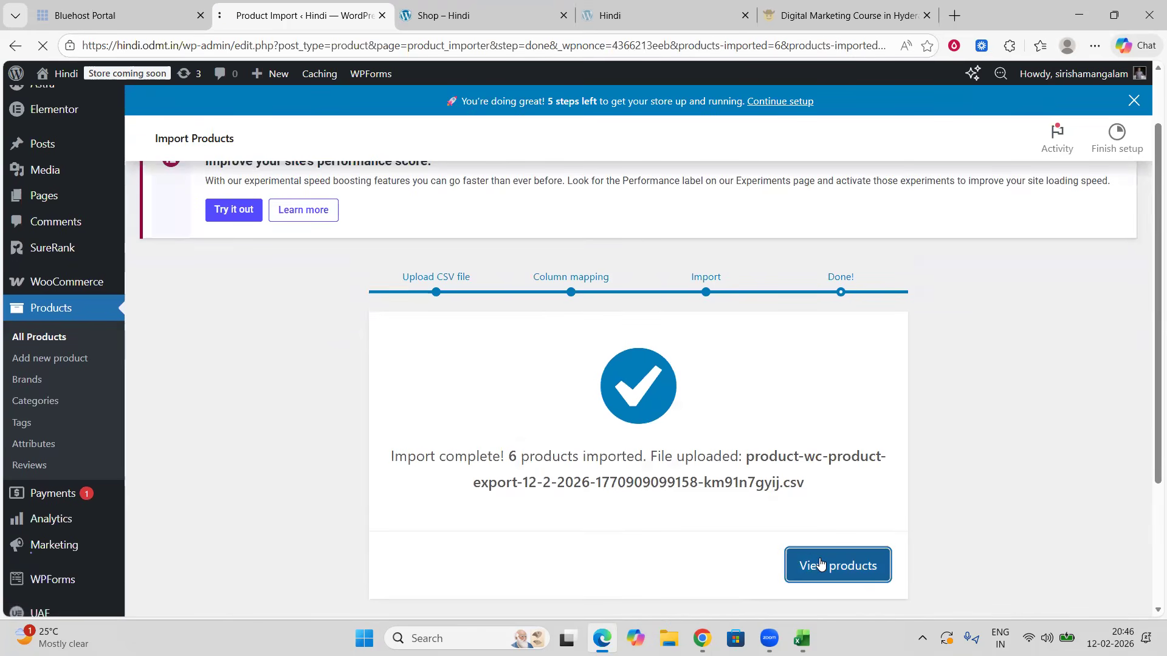
scroll(699, 304, "down", 5)
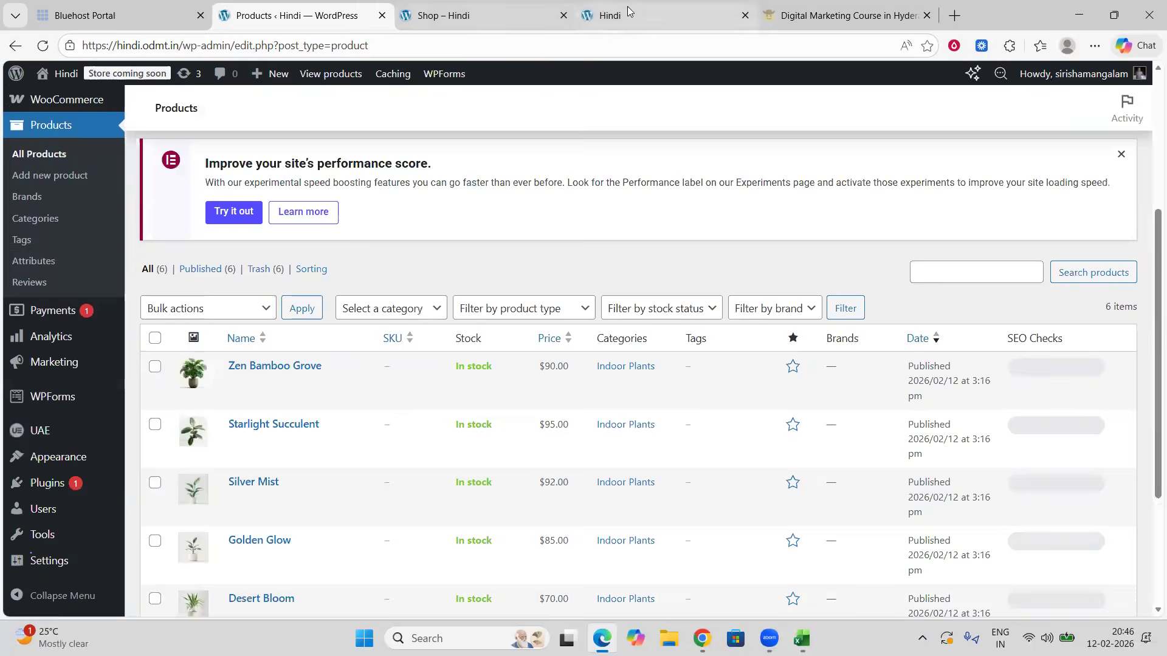
Step: Reload the Shop page in its tab and scroll through the re-imported products
left_click(623, 13)
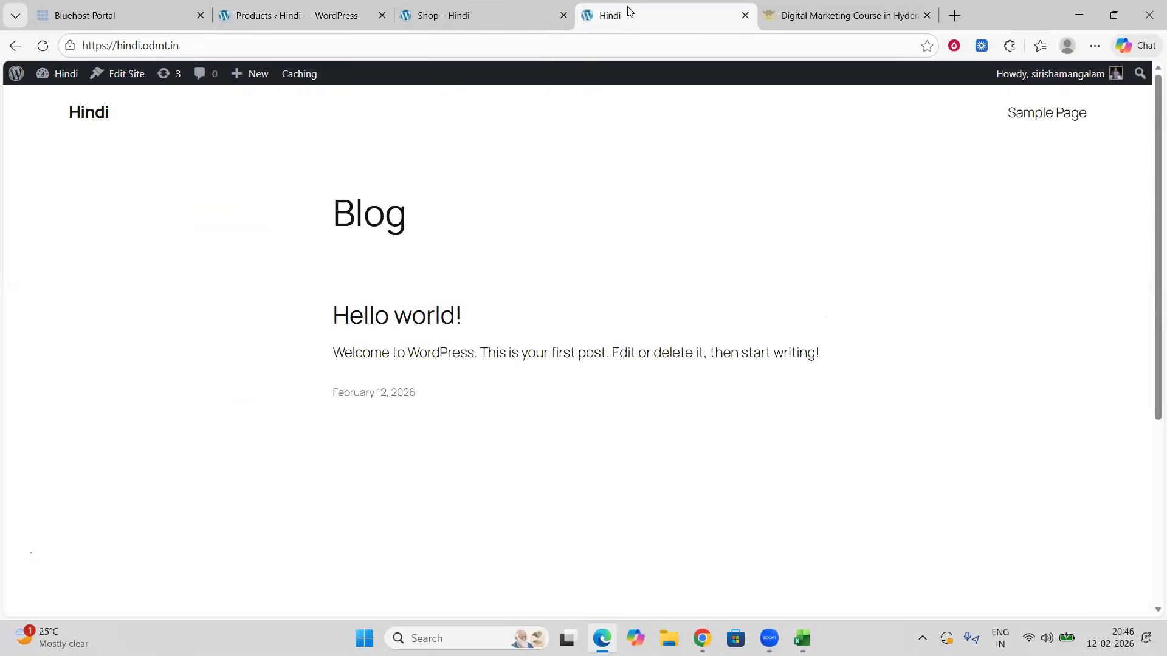
left_click(485, 11)
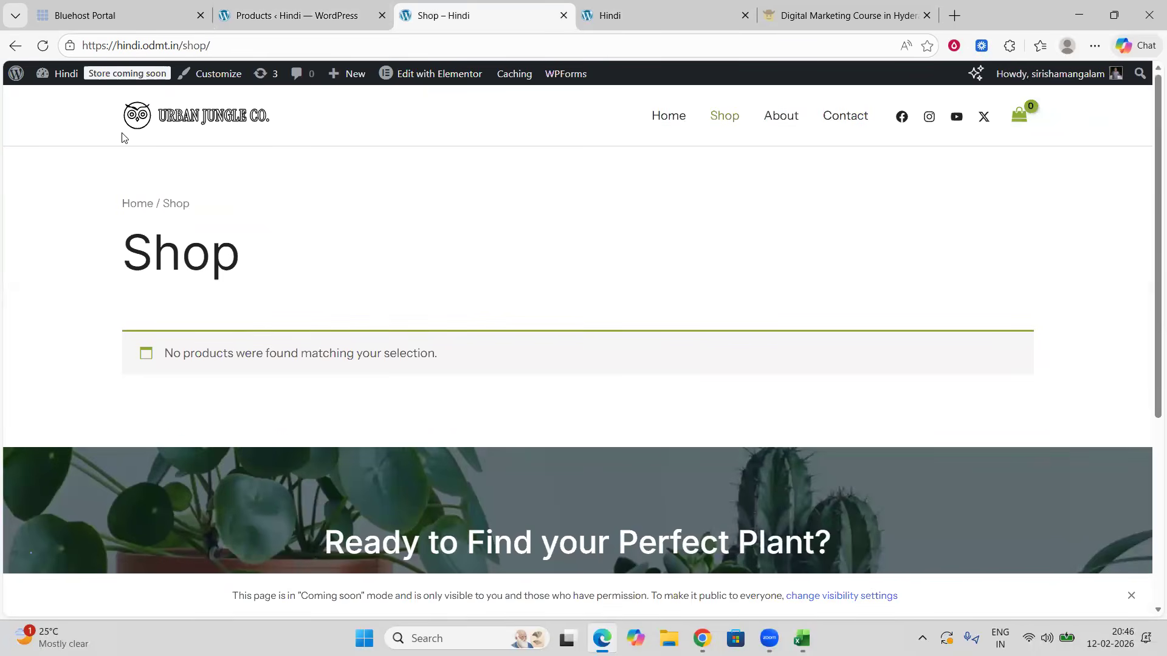
left_click(42, 45)
scroll(516, 268, "down", 10)
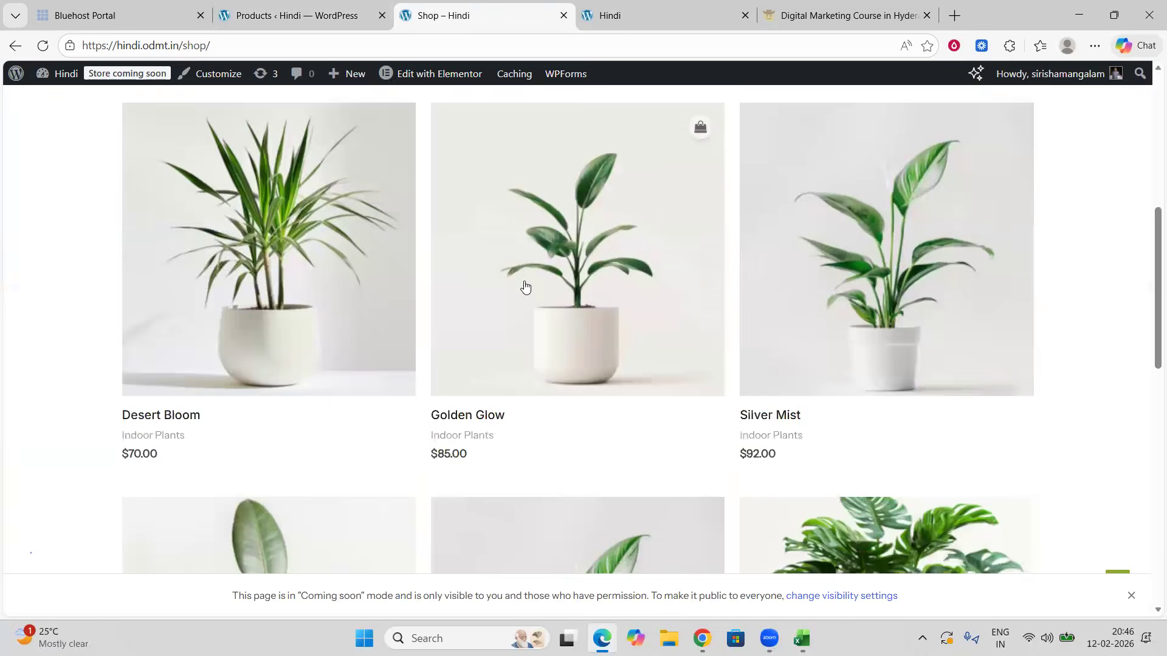
scroll(528, 293, "down", 6)
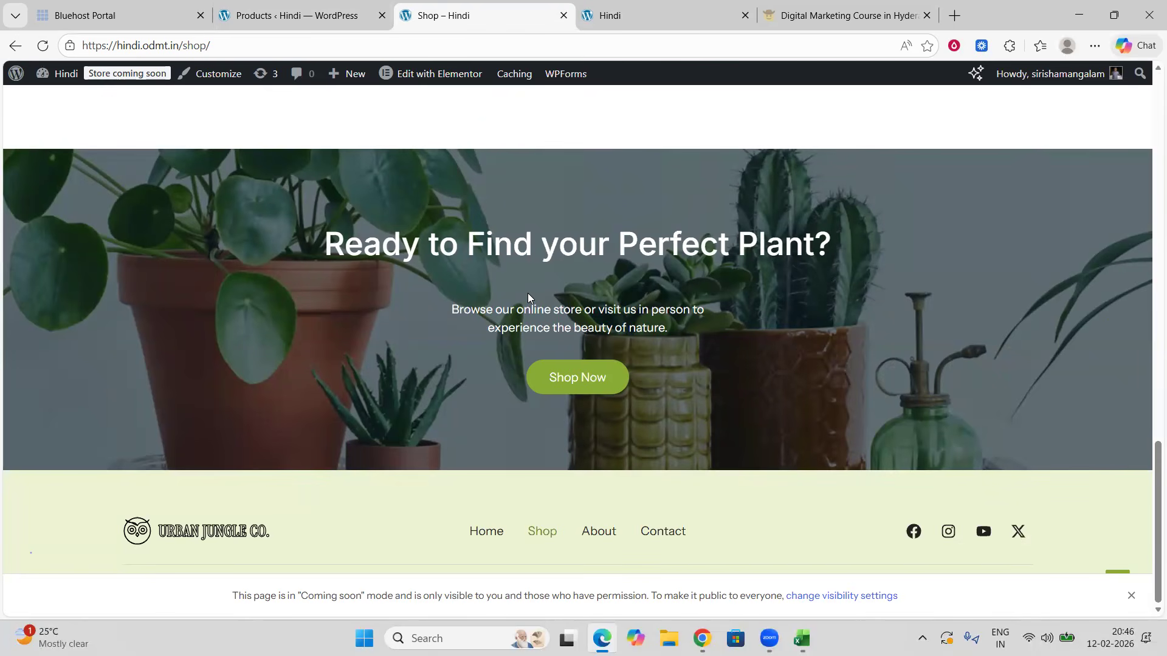
Step: Switch to the exported product spreadsheet to review its columns, then minimize it
left_click(802, 638)
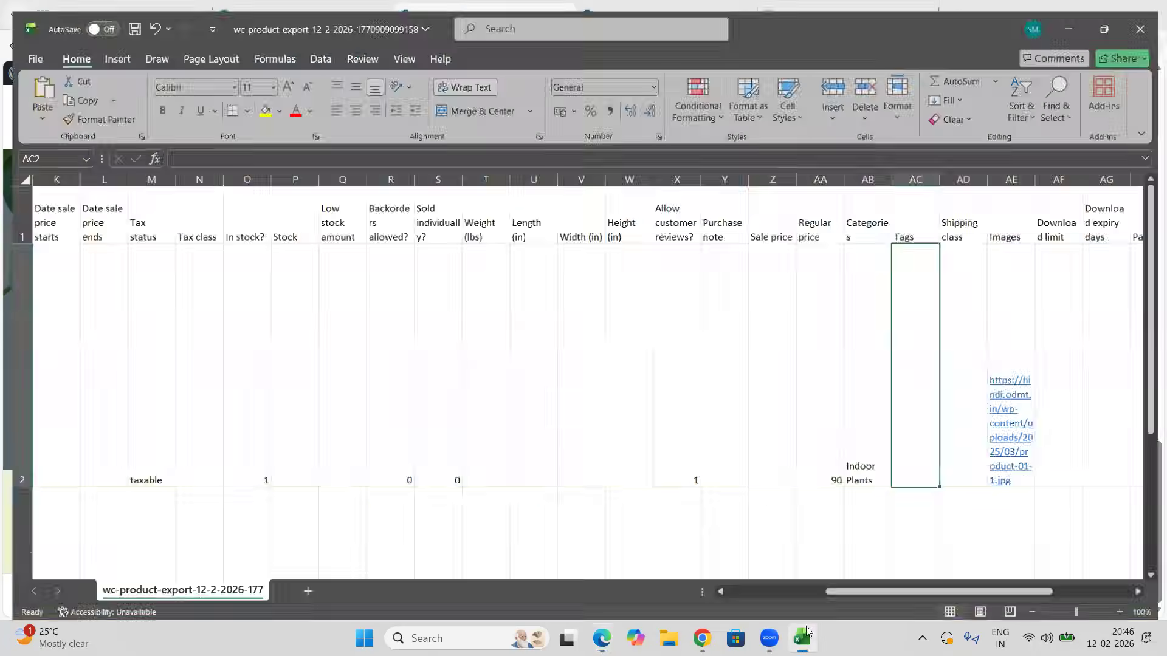
left_click_drag(853, 590, 918, 591)
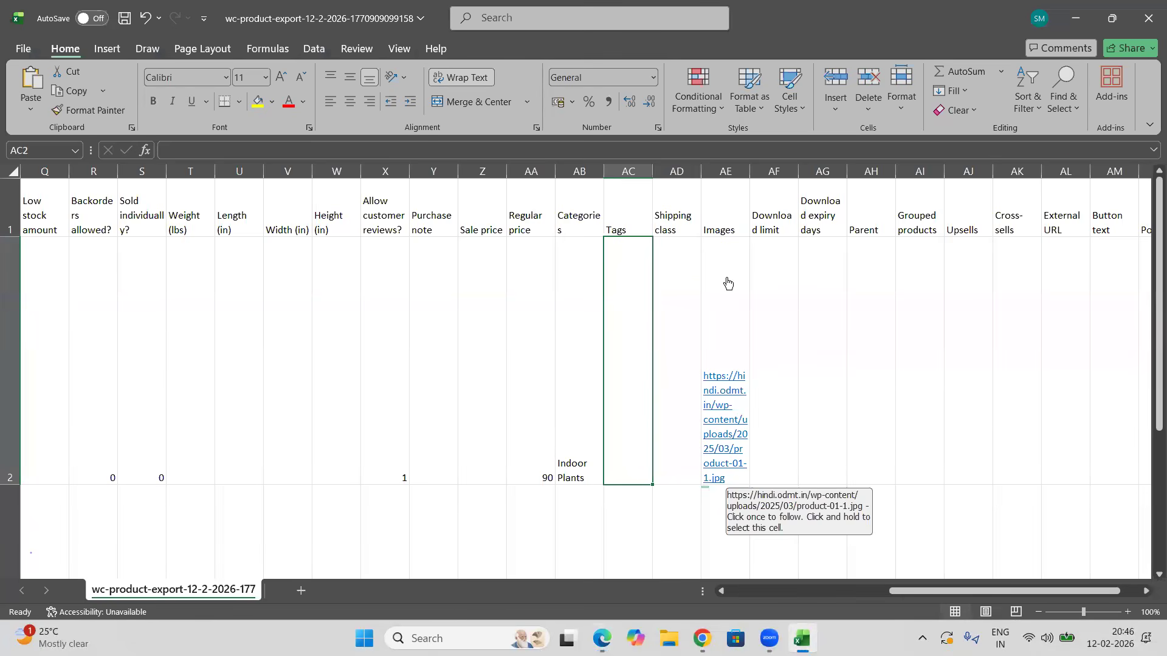
left_click(1078, 22)
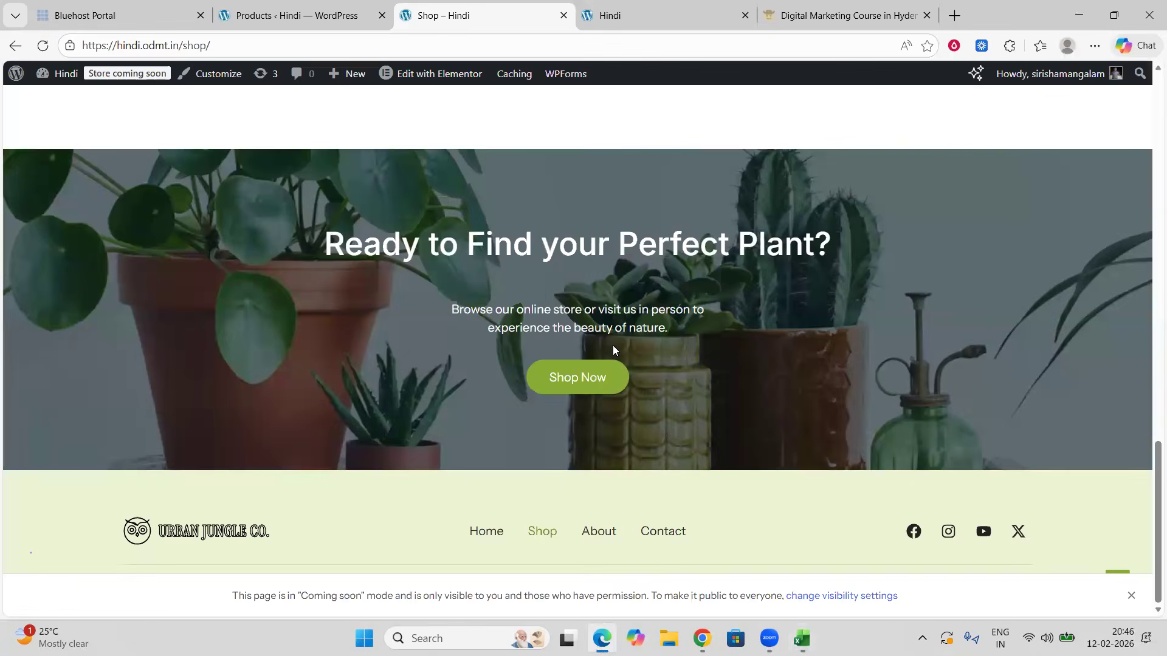
Step: Browse the Shop page, then open the home page and scroll through its product sections
scroll(579, 449, "up", 7)
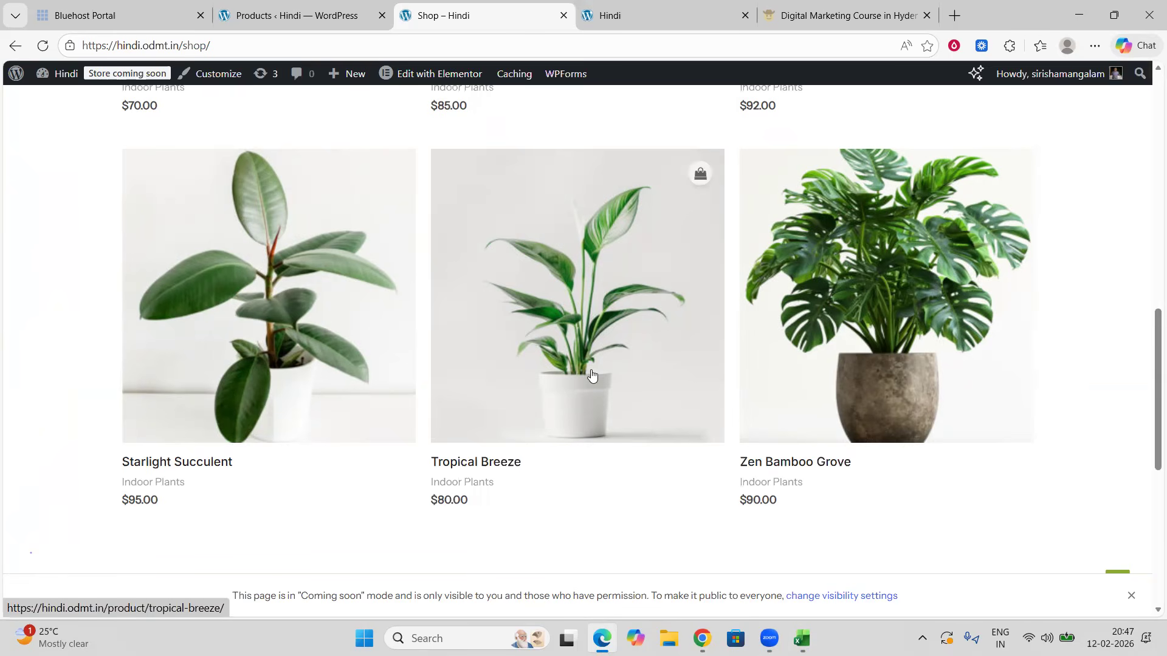
scroll(589, 395, "down", 5)
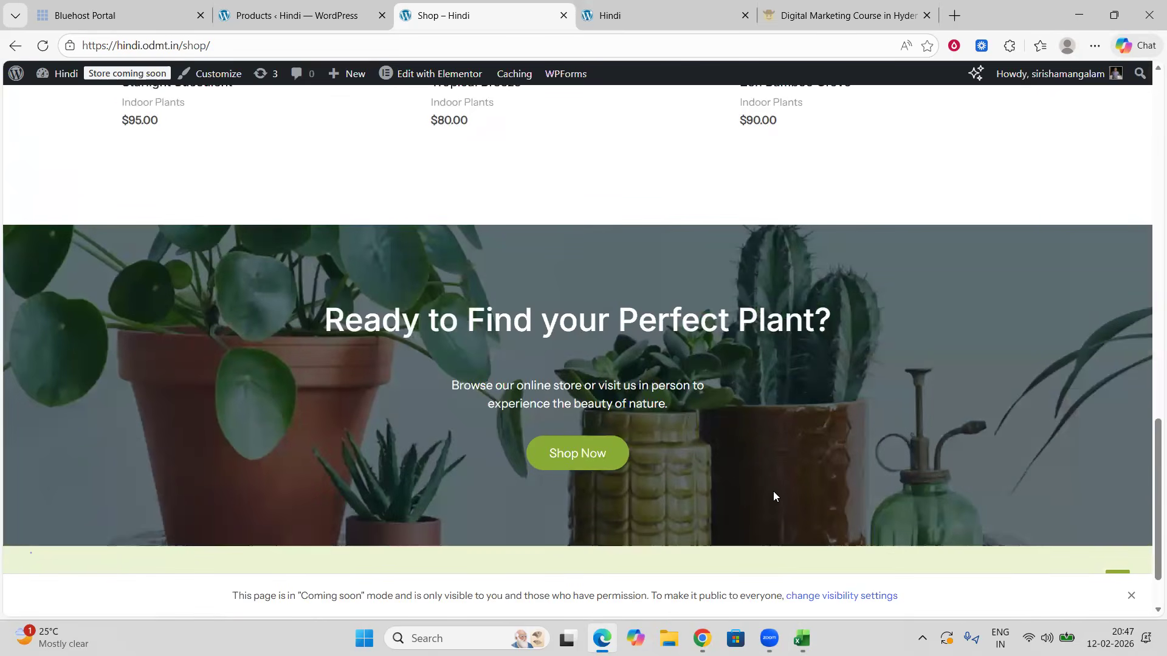
scroll(554, 351, "up", 10)
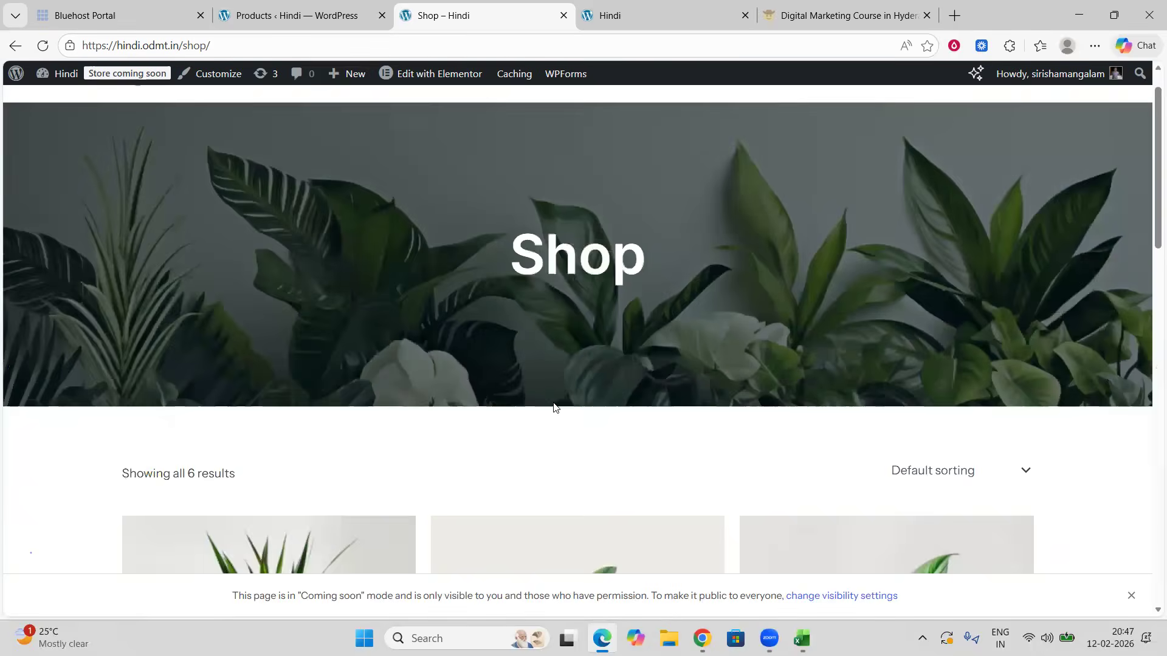
left_click(169, 116)
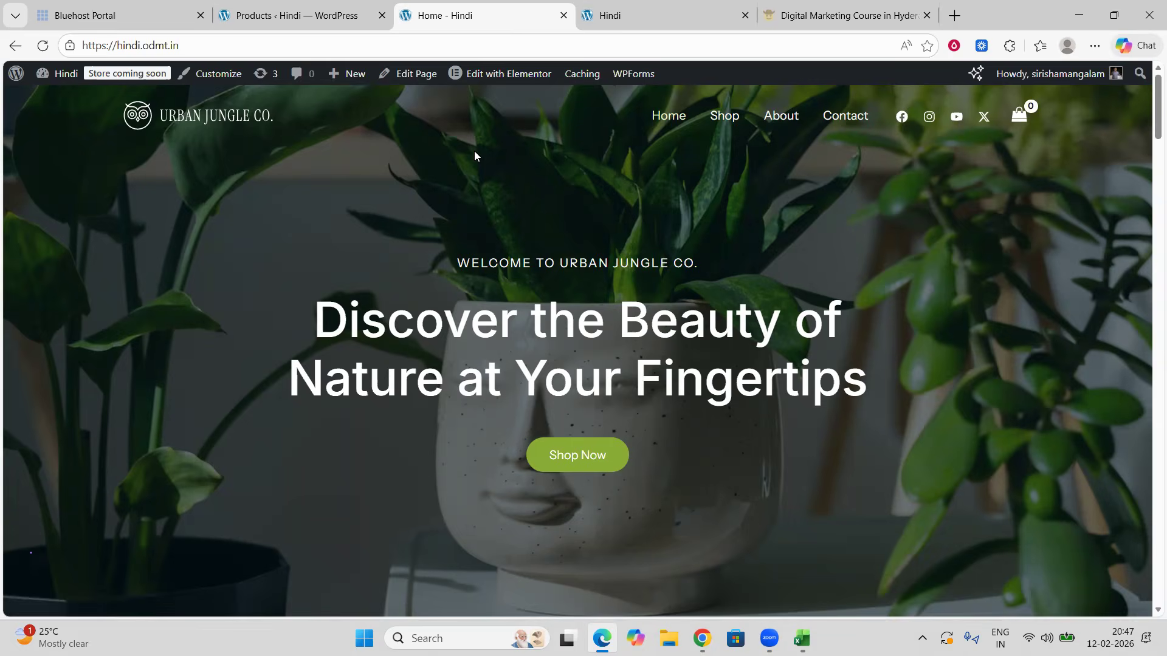
scroll(566, 274, "down", 15)
scroll(565, 275, "down", 20)
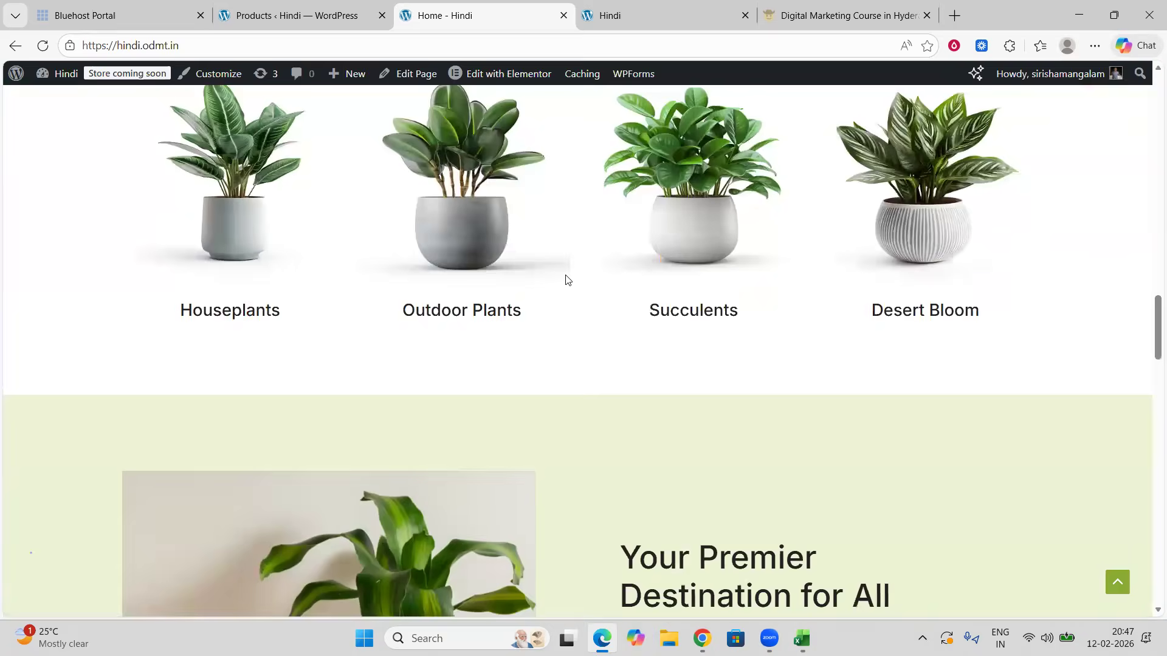
scroll(565, 280, "up", 20)
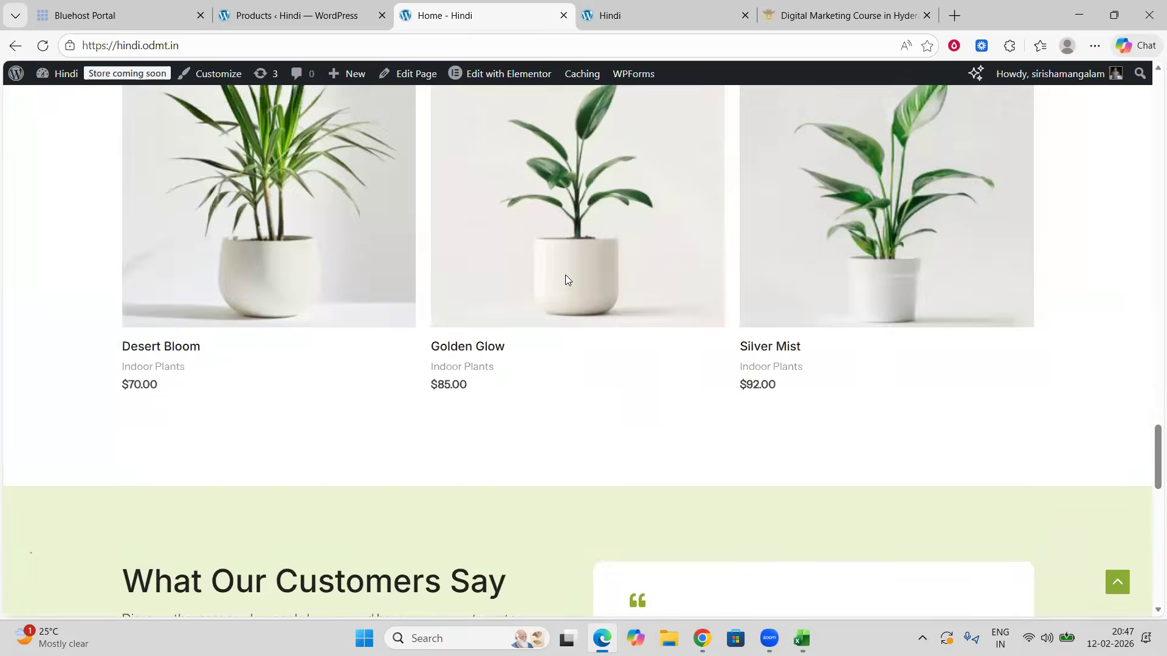
scroll(566, 279, "up", 10)
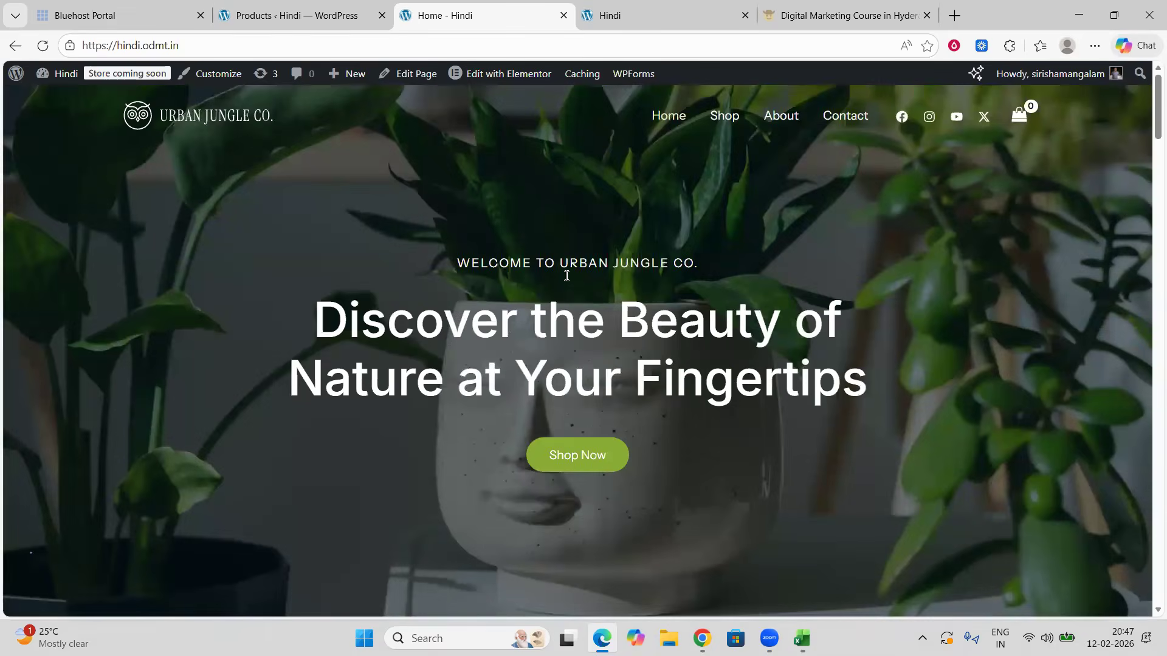
scroll(571, 370, "down", 10)
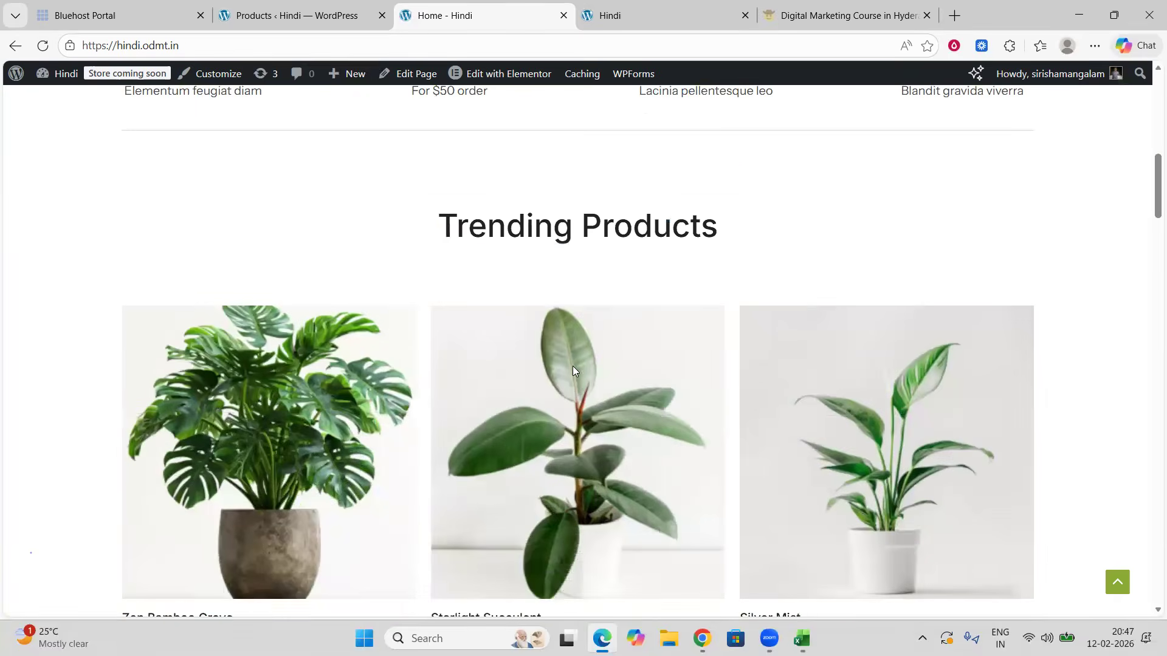
scroll(651, 412, "down", 5)
scroll(692, 442, "down", 10)
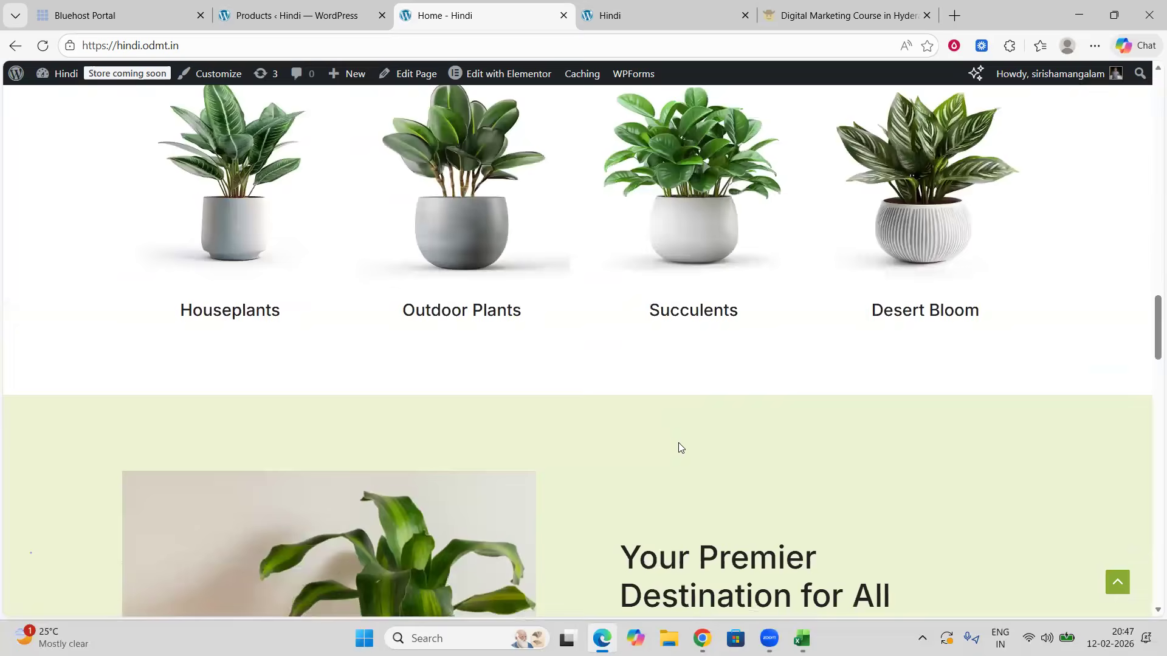
scroll(554, 417, "down", 5)
scroll(557, 412, "down", 20)
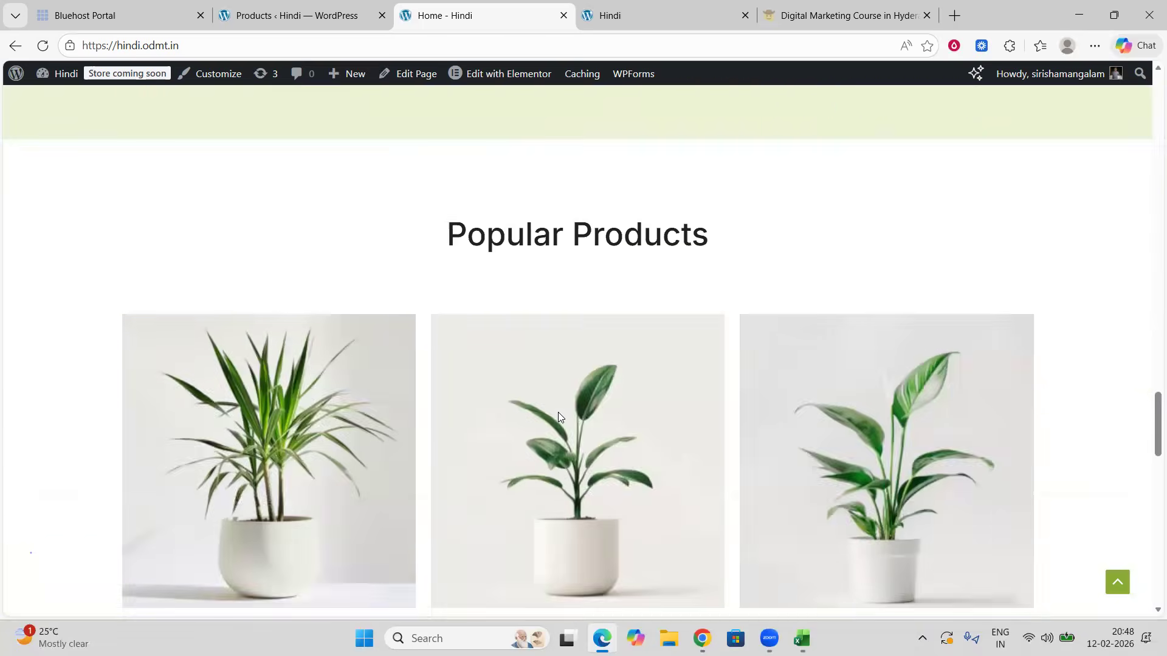
scroll(568, 408, "down", 3)
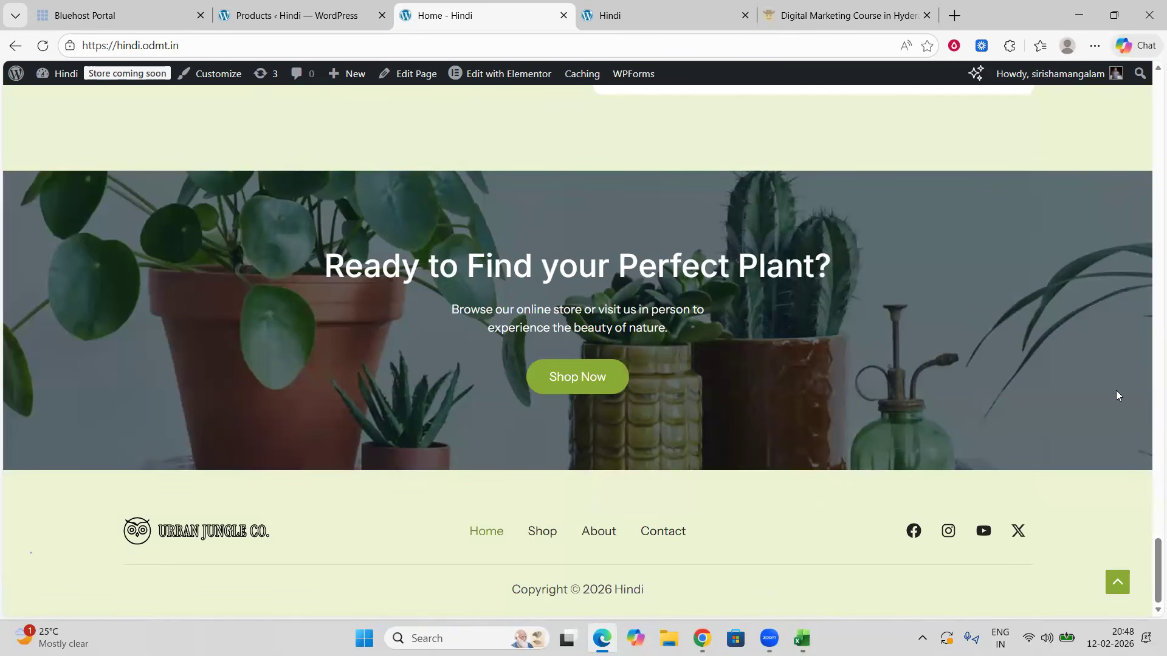
left_click_drag(1152, 557, 1149, 85)
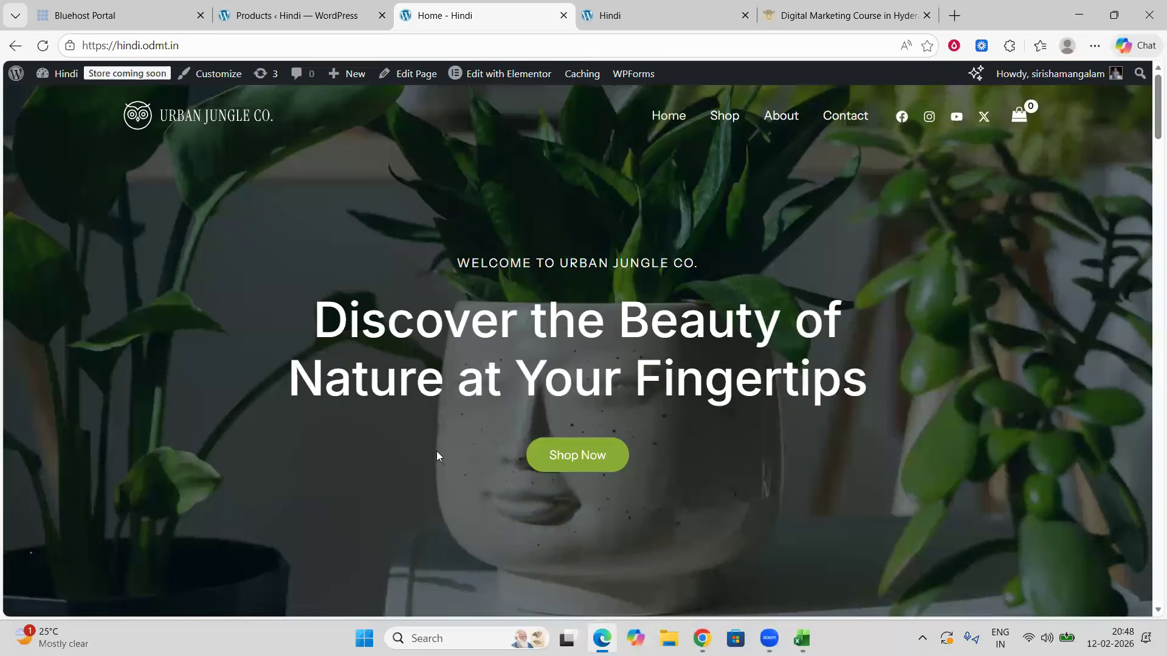
Step: Open the home page in Elementor, dismiss the notification, and change the hero heading to Best Skin Care Products
left_click(492, 77)
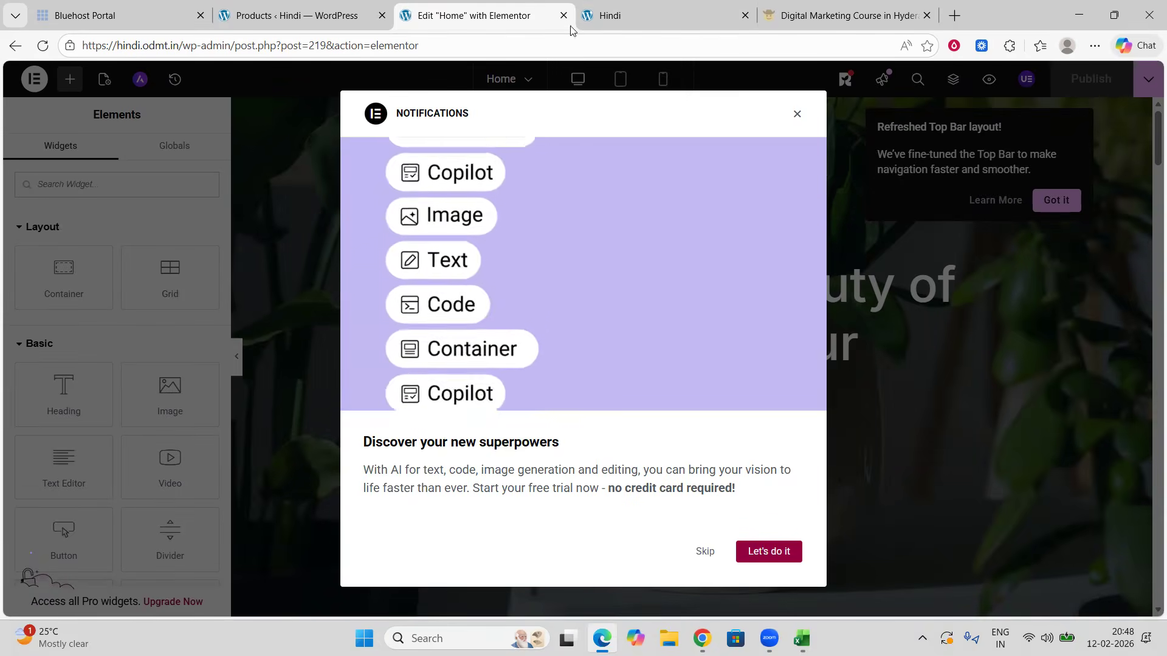
left_click(797, 115)
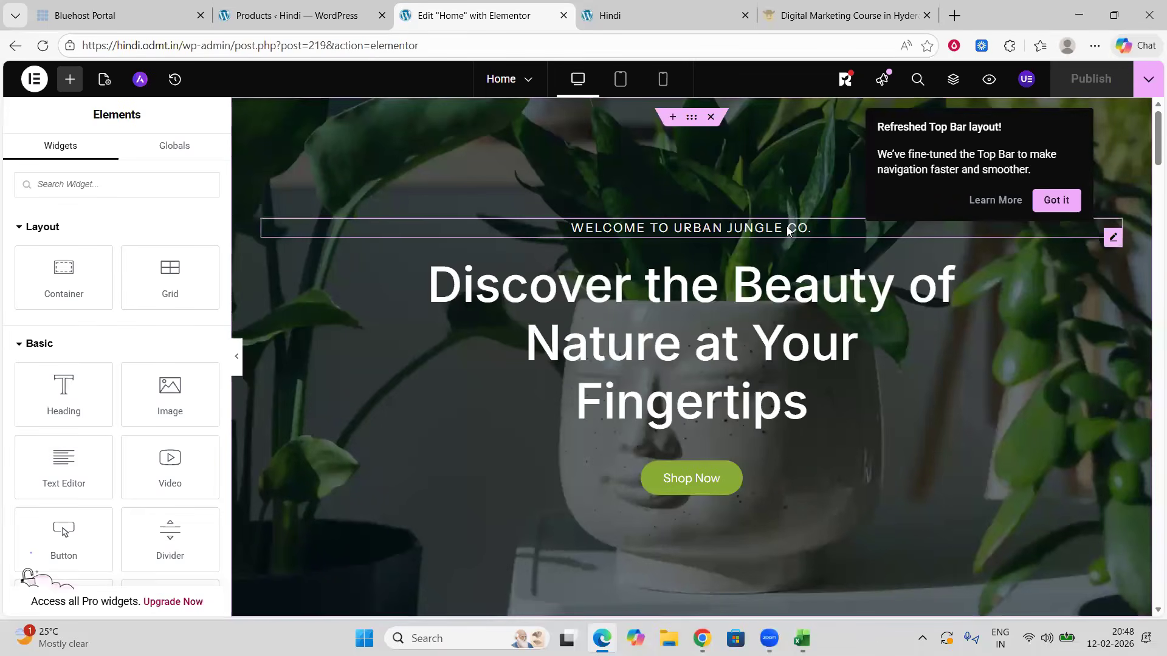
scroll(783, 245, "down", 12)
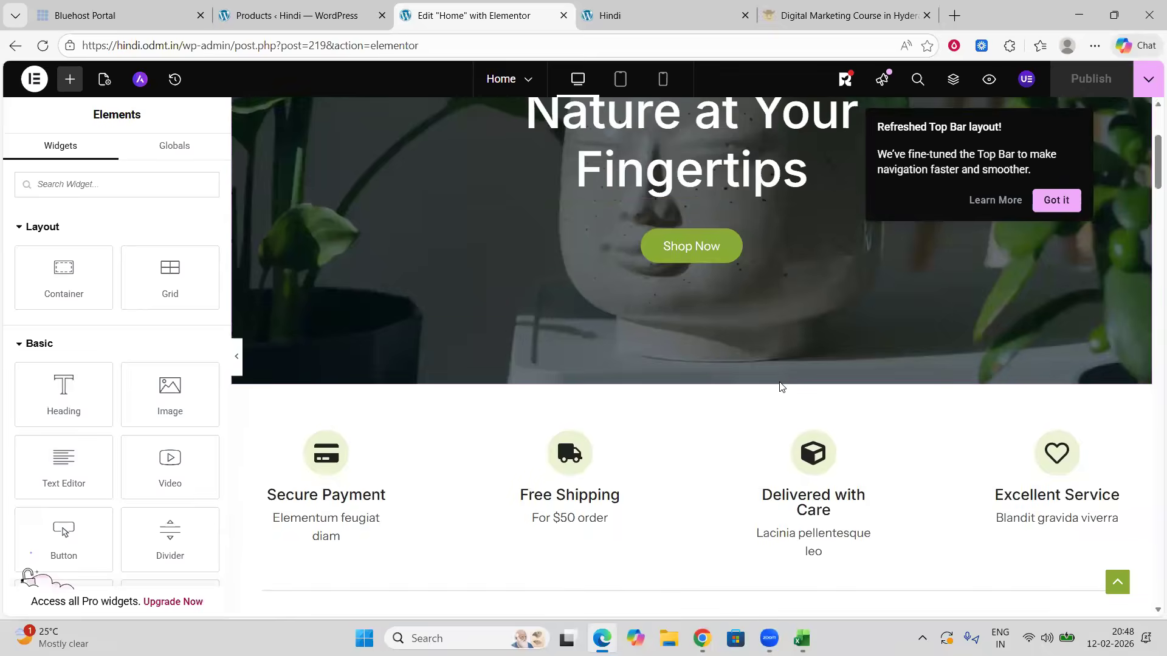
scroll(690, 409, "down", 10)
scroll(691, 408, "up", 17)
scroll(690, 408, "up", 5)
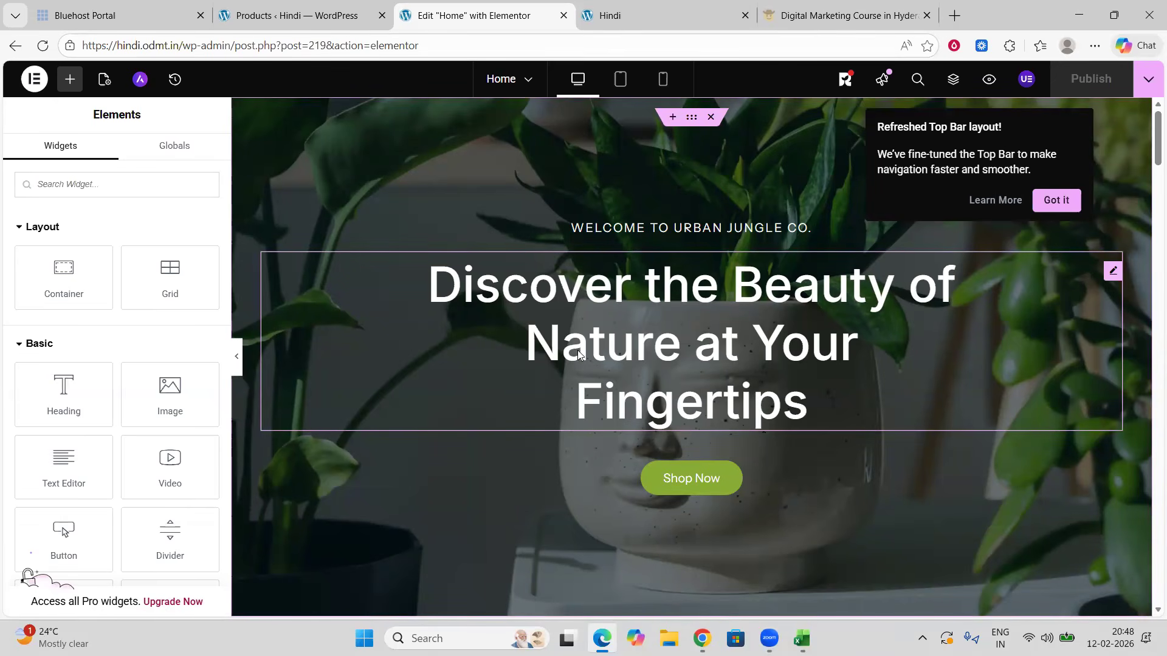
left_click(705, 352)
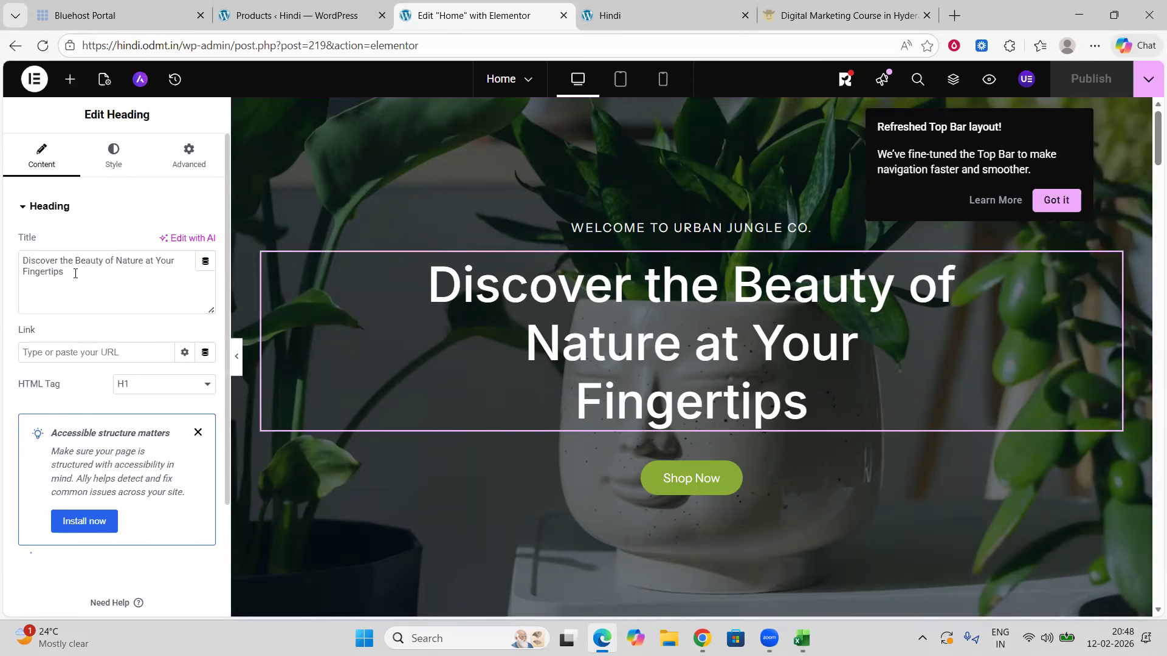
left_click_drag(67, 272, 9, 266)
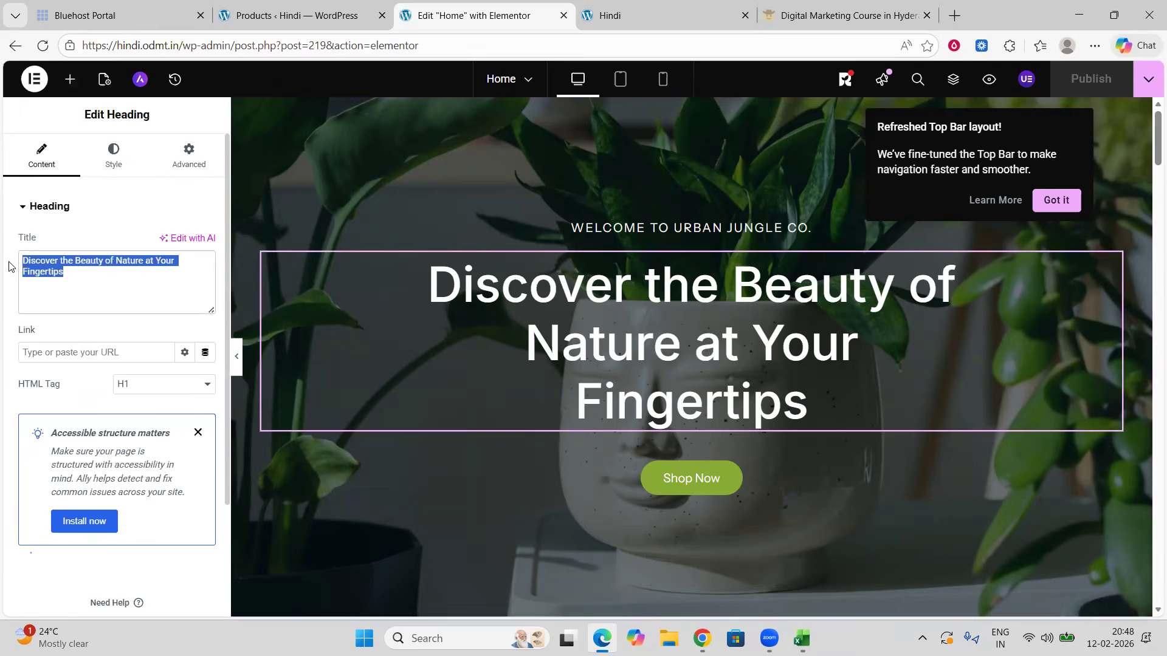
type("Best Skin Care Prod")
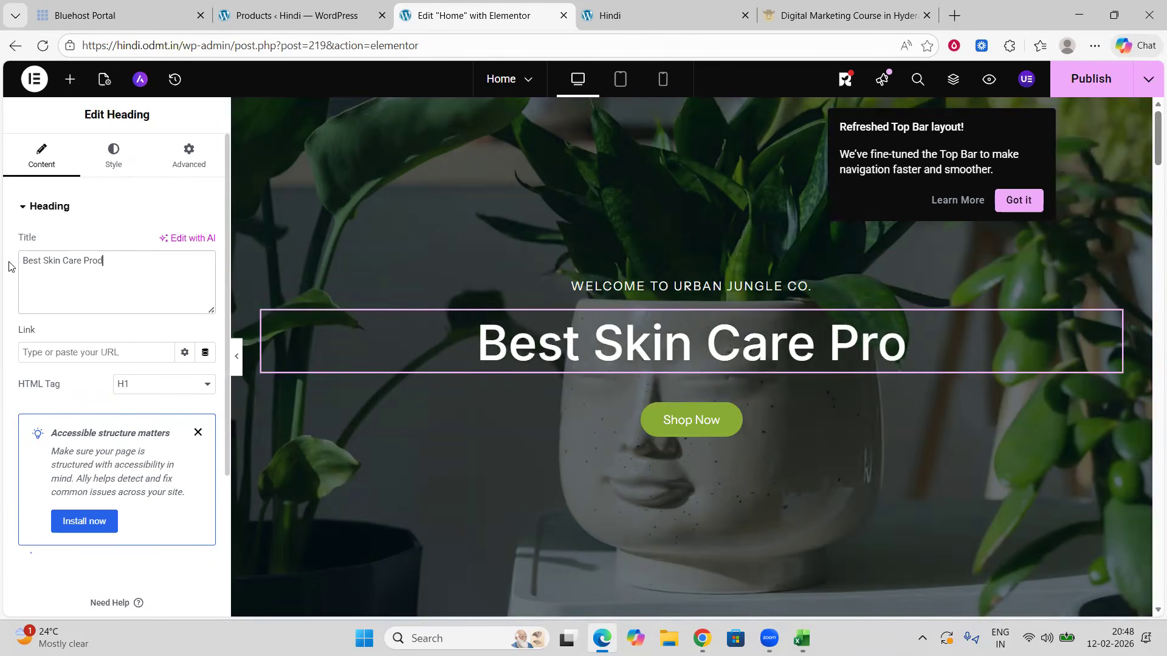
type("ucts")
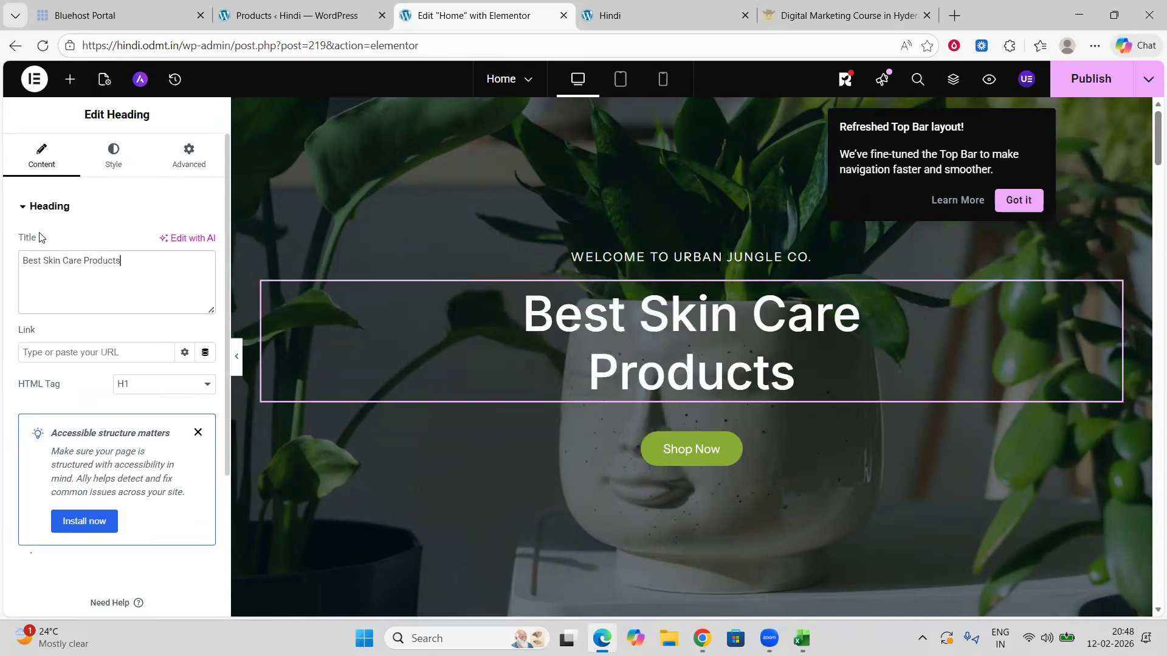
Step: Scroll through the home page sections in the editor, down to the trending products and back to the hero
scroll(687, 448, "down", 6)
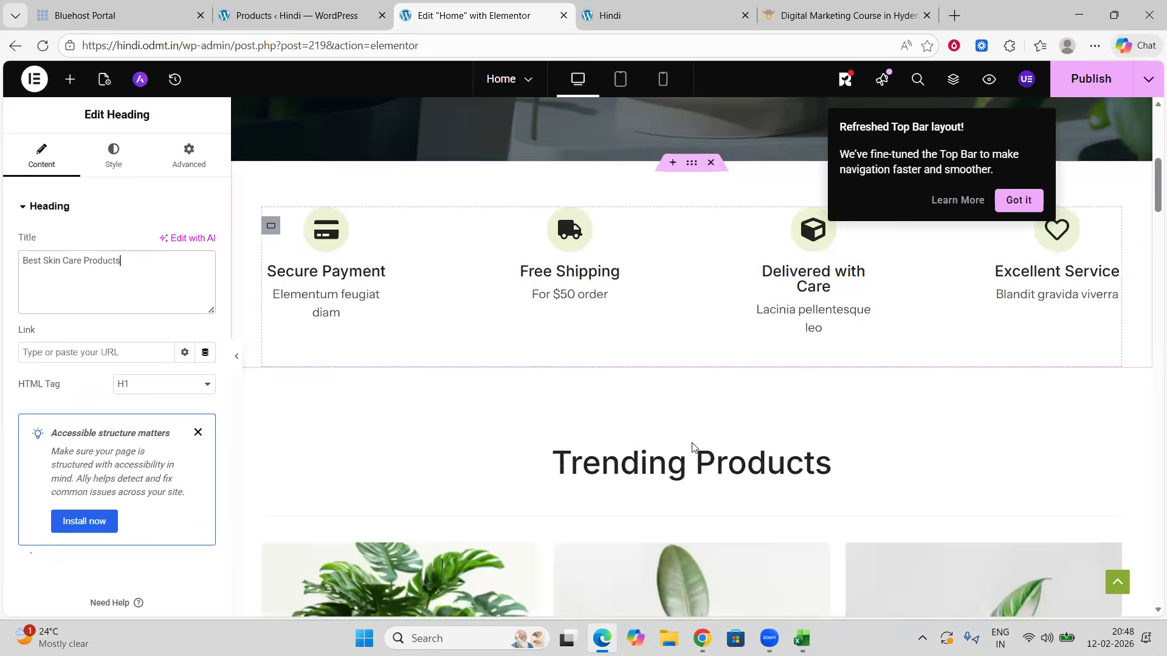
scroll(661, 343, "down", 5)
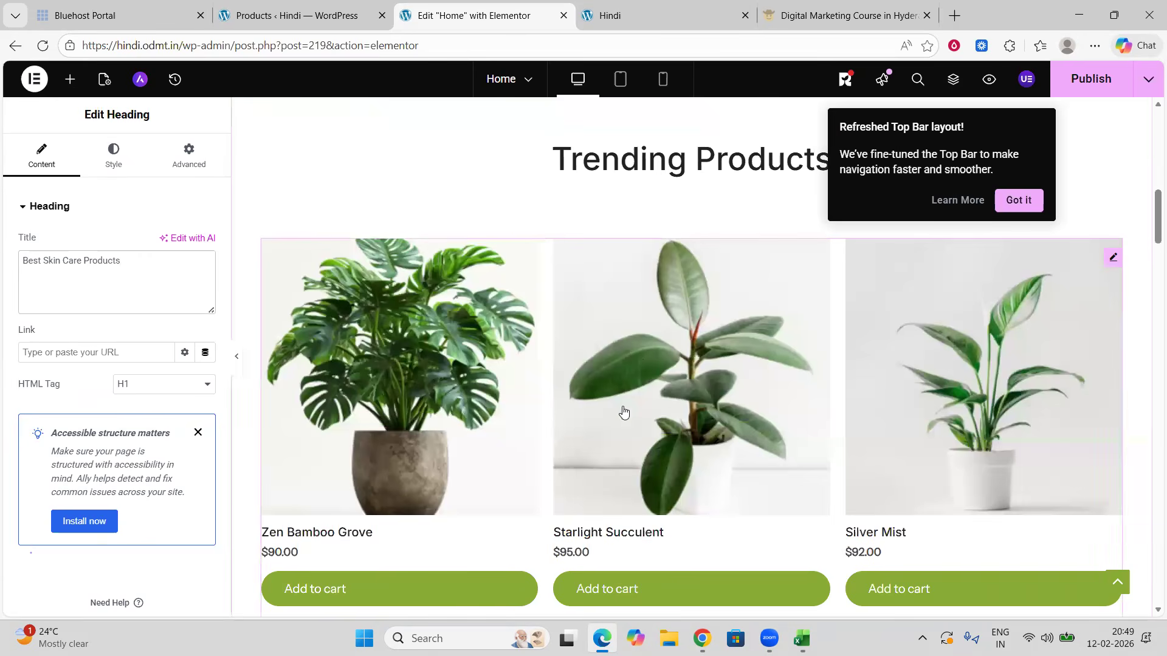
scroll(649, 419, "down", 2)
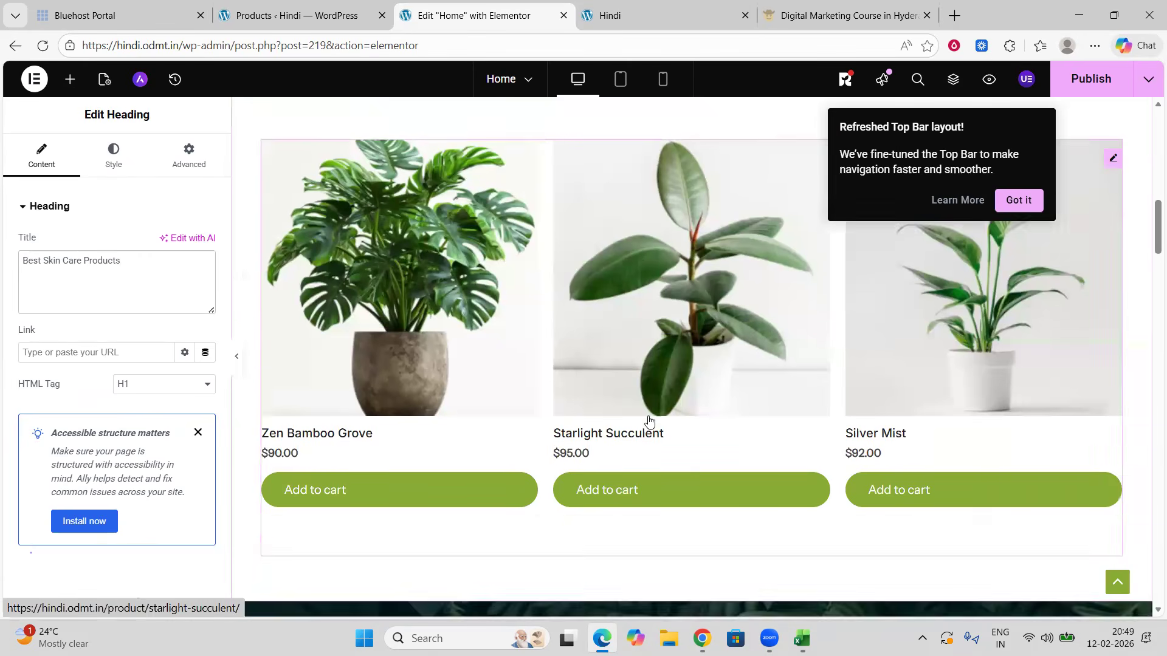
scroll(649, 419, "down", 6)
scroll(649, 419, "up", 5)
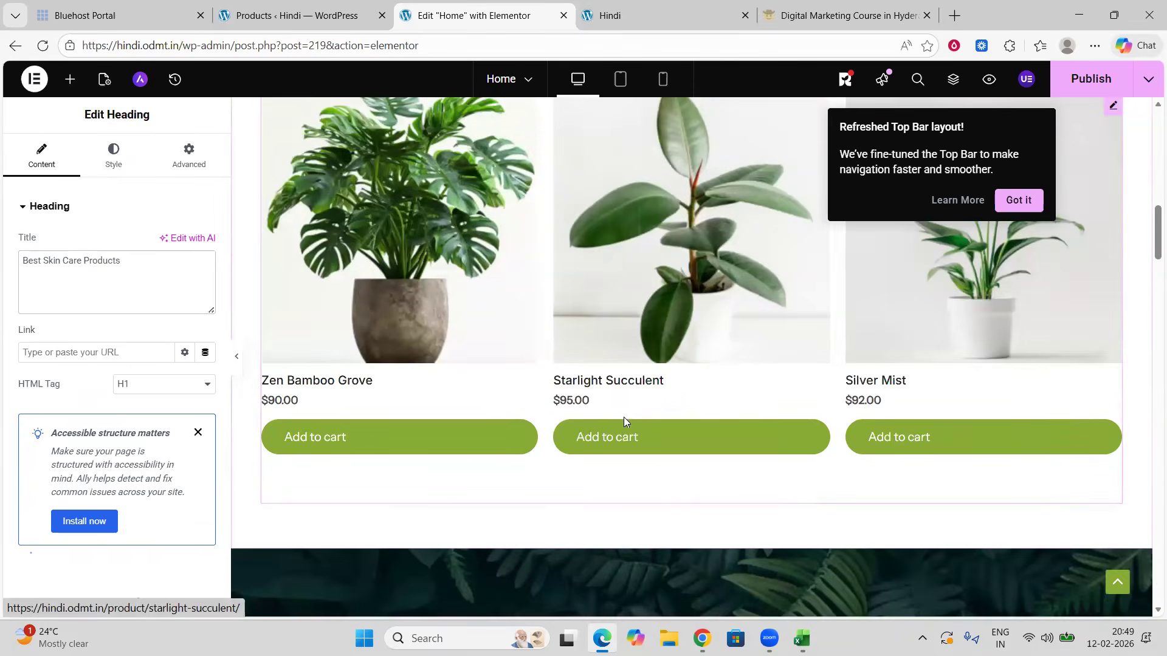
scroll(624, 419, "up", 15)
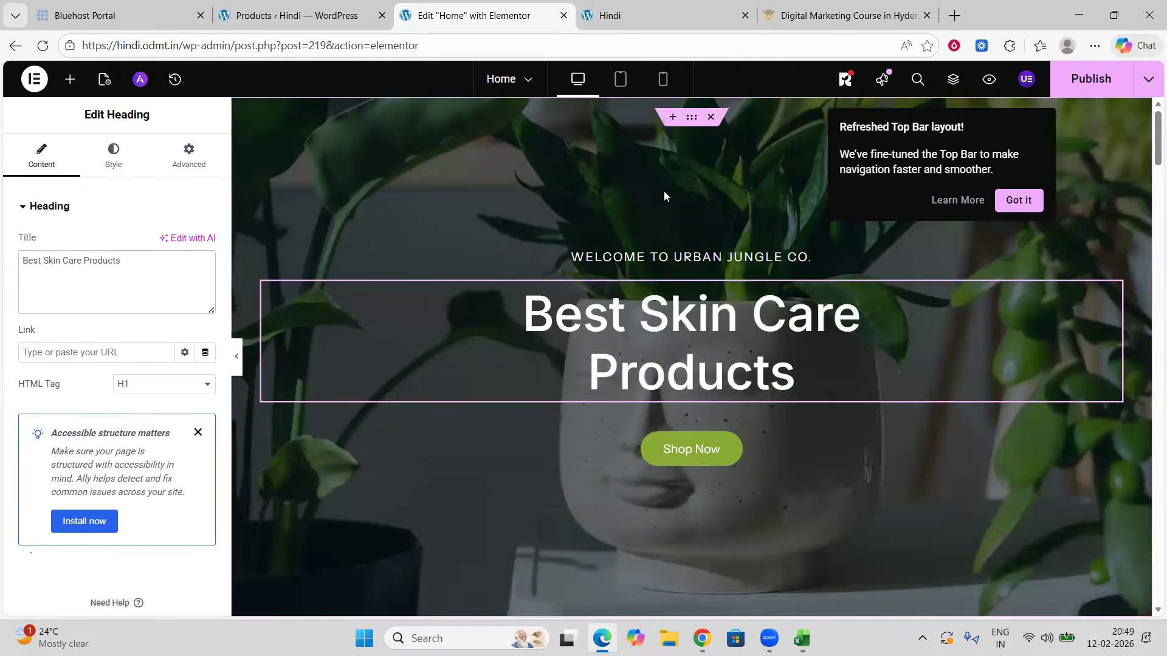
Step: Inspect the hero section's container and Shop Now button settings
left_click(693, 120)
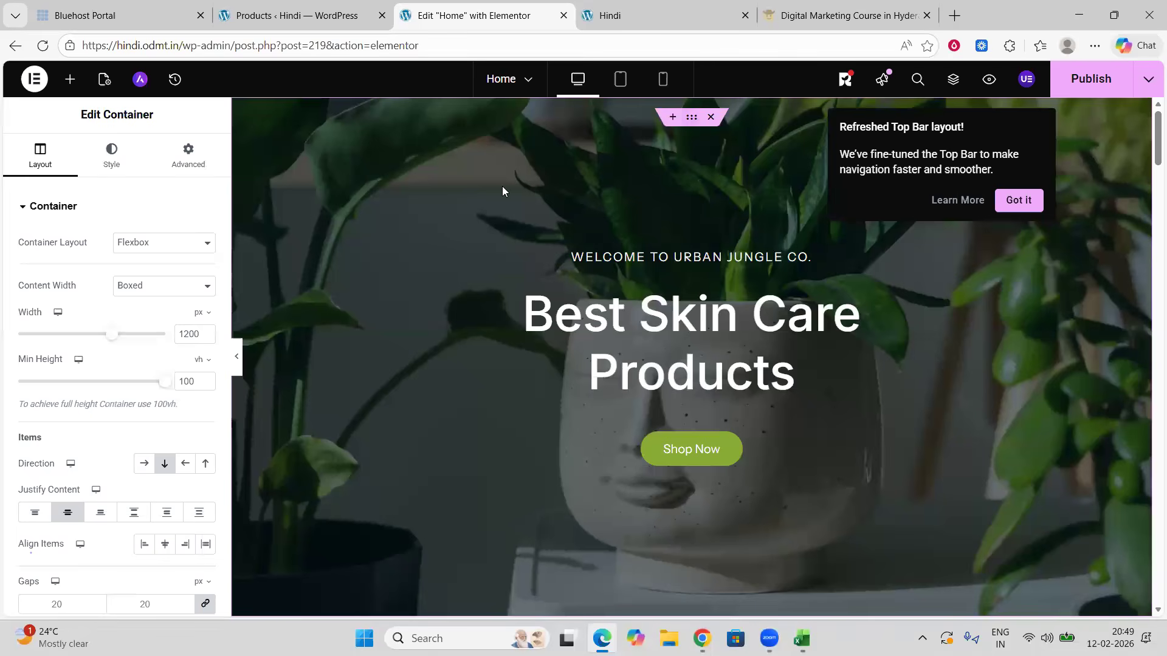
left_click(202, 162)
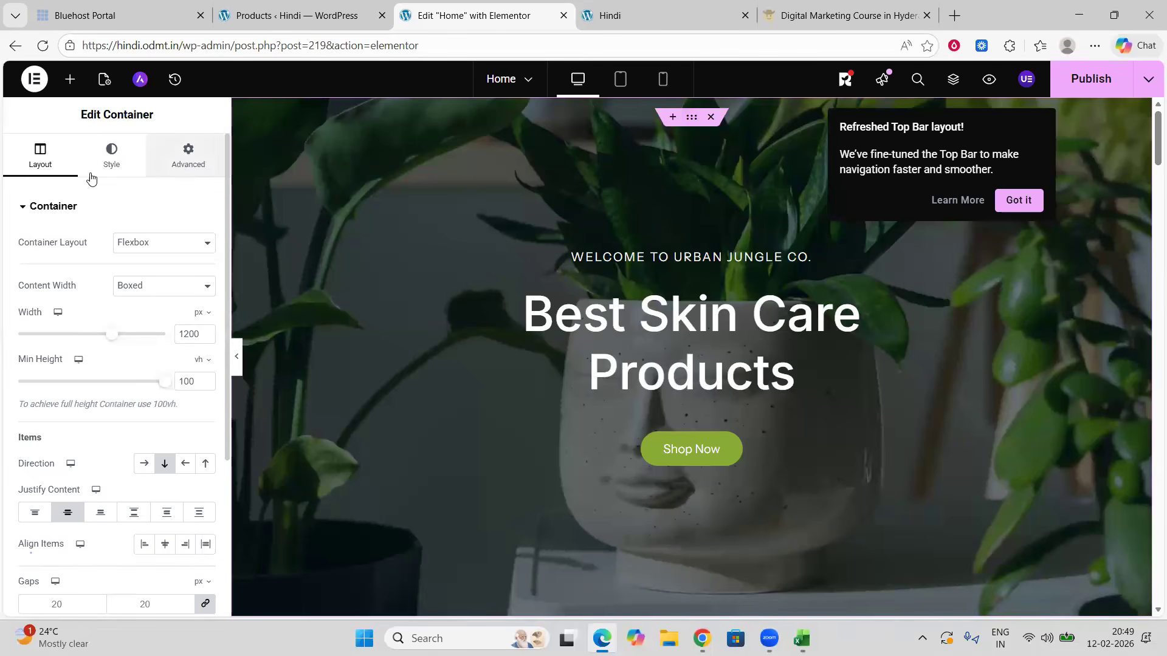
left_click(32, 172)
left_click(511, 430)
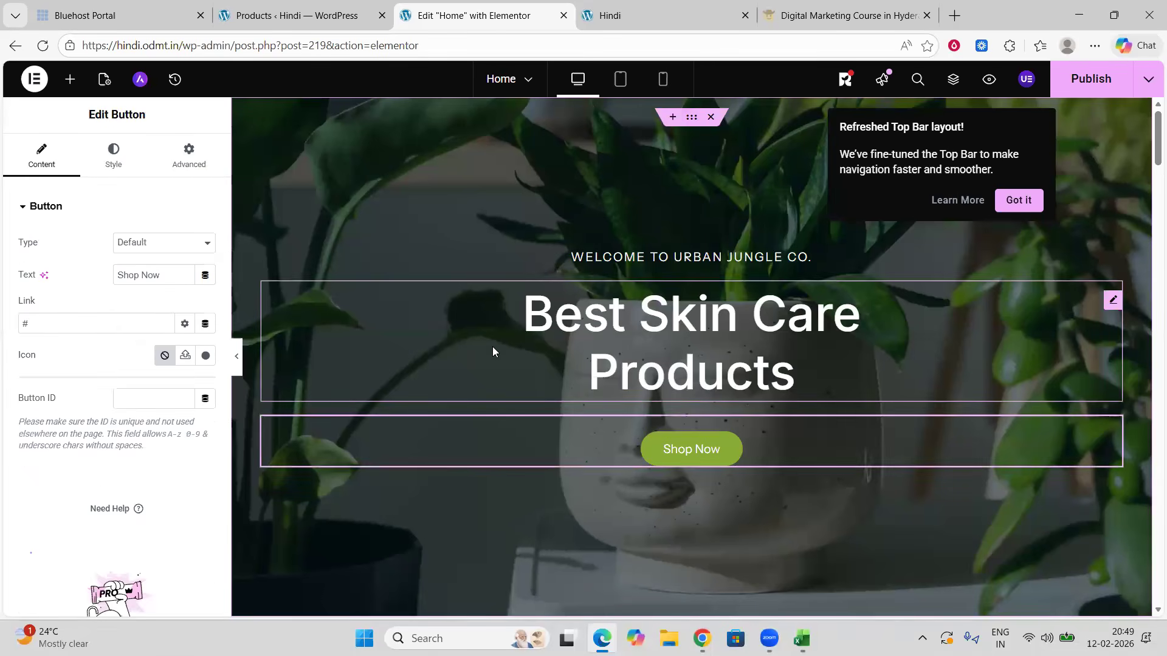
left_click(586, 300)
left_click(686, 137)
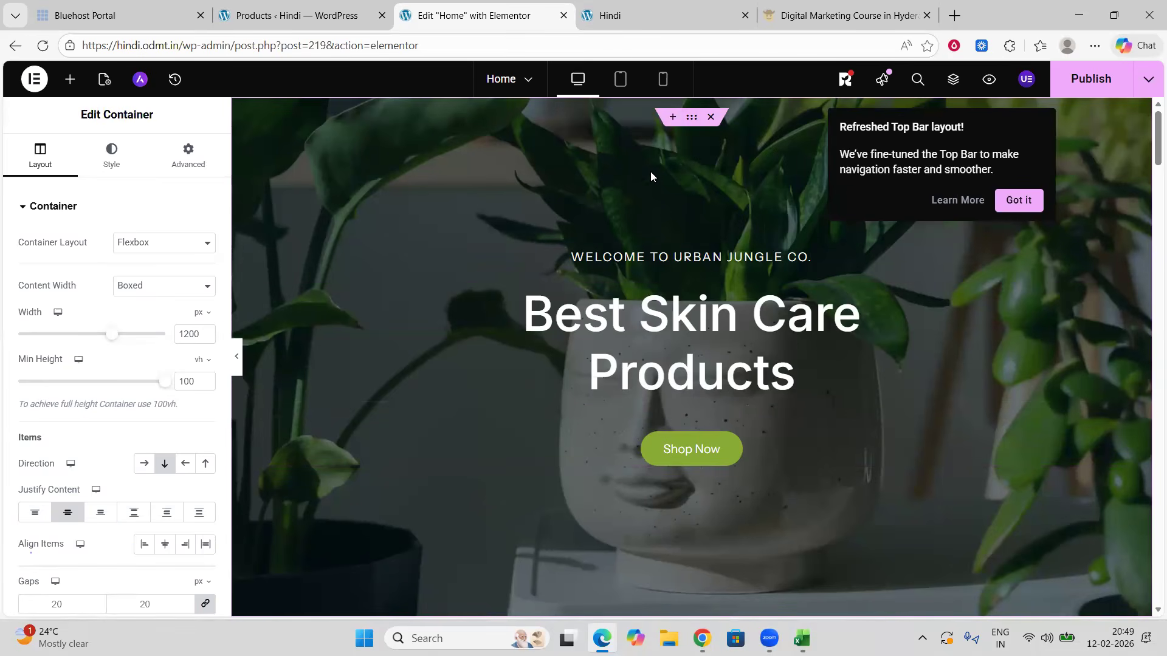
Step: Add a new single-column container above the Ready to Find your Perfect Plant? section
scroll(607, 304, "down", 15)
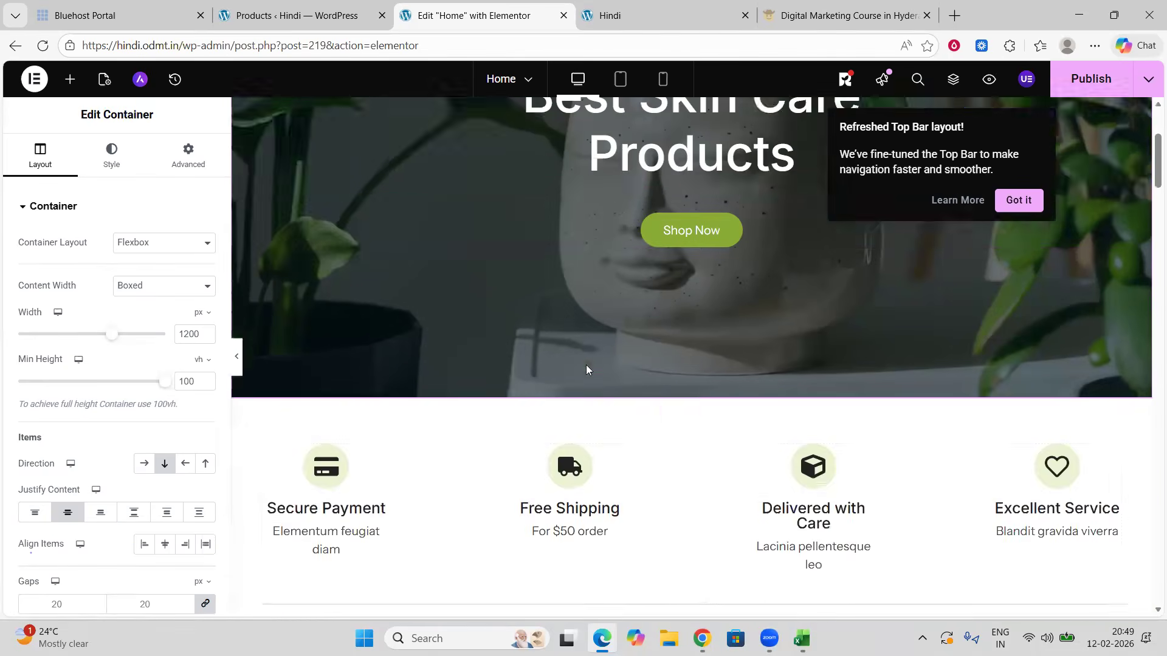
scroll(671, 363, "down", 10)
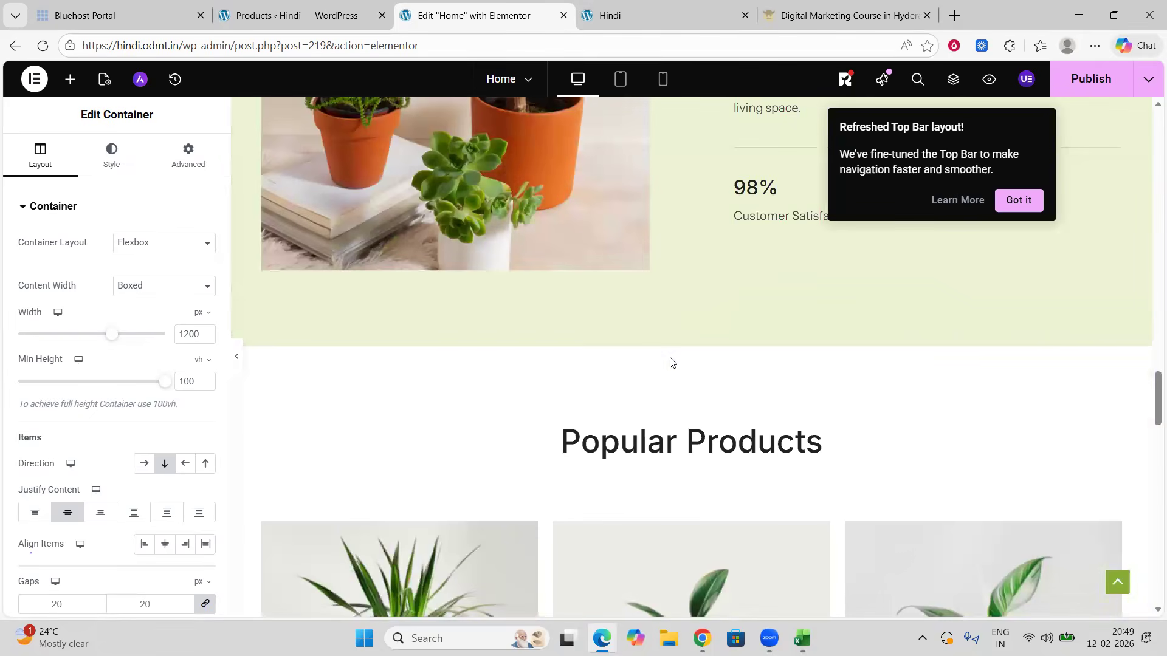
scroll(671, 362, "down", 10)
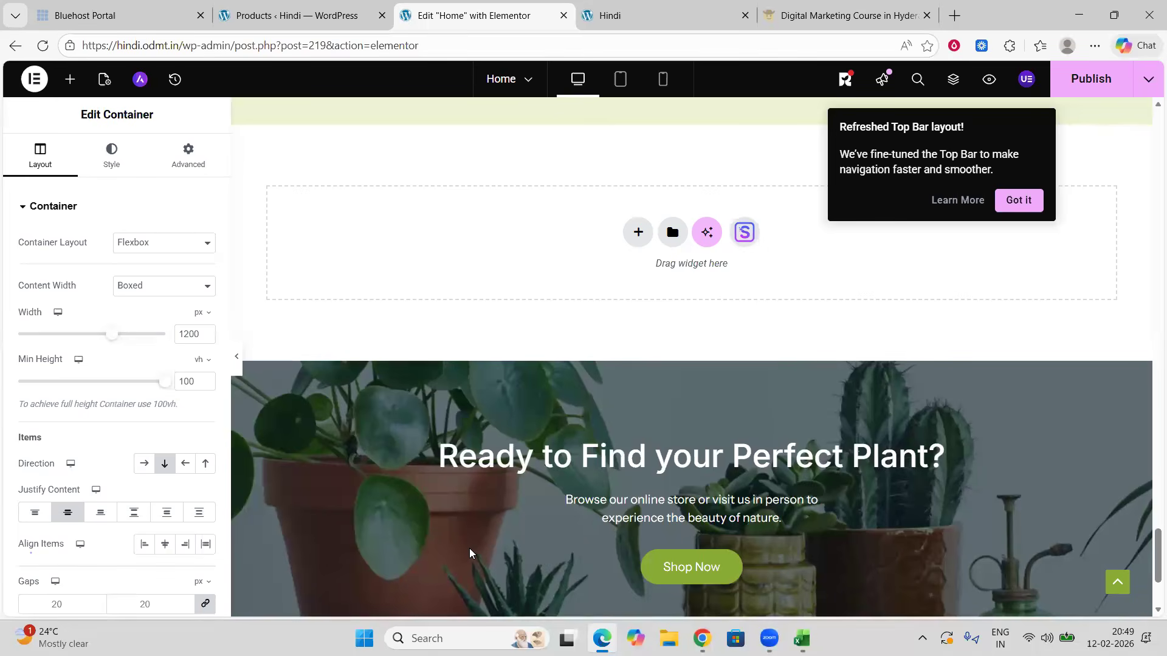
left_click(638, 232)
left_click(635, 295)
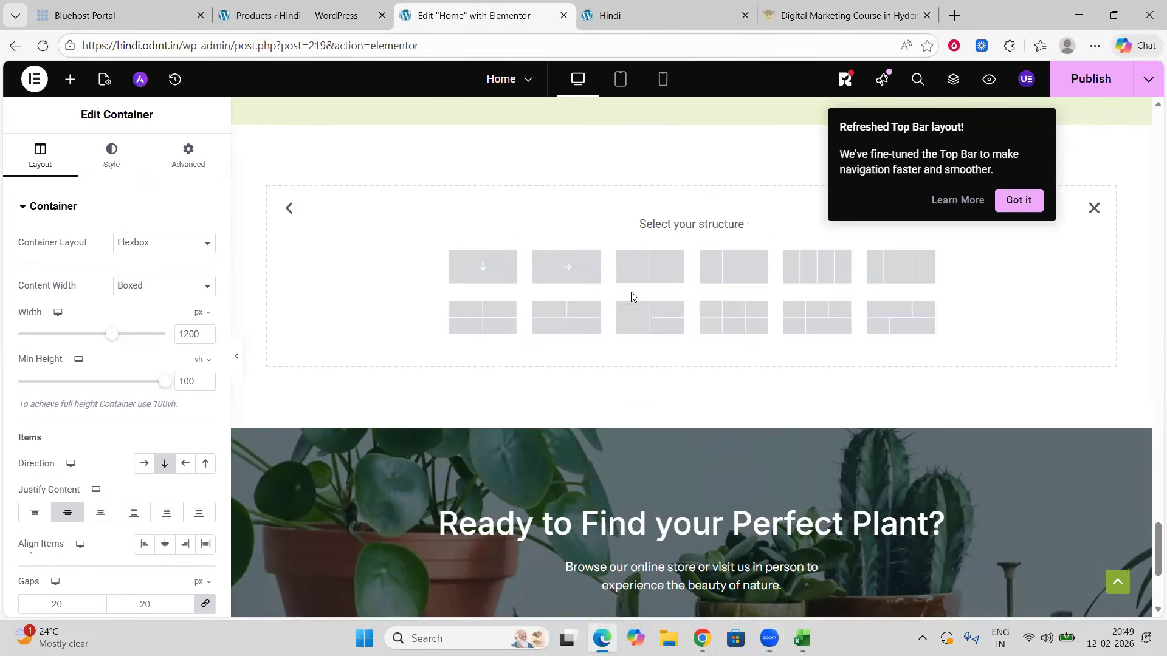
left_click(494, 279)
scroll(583, 322, "up", 1)
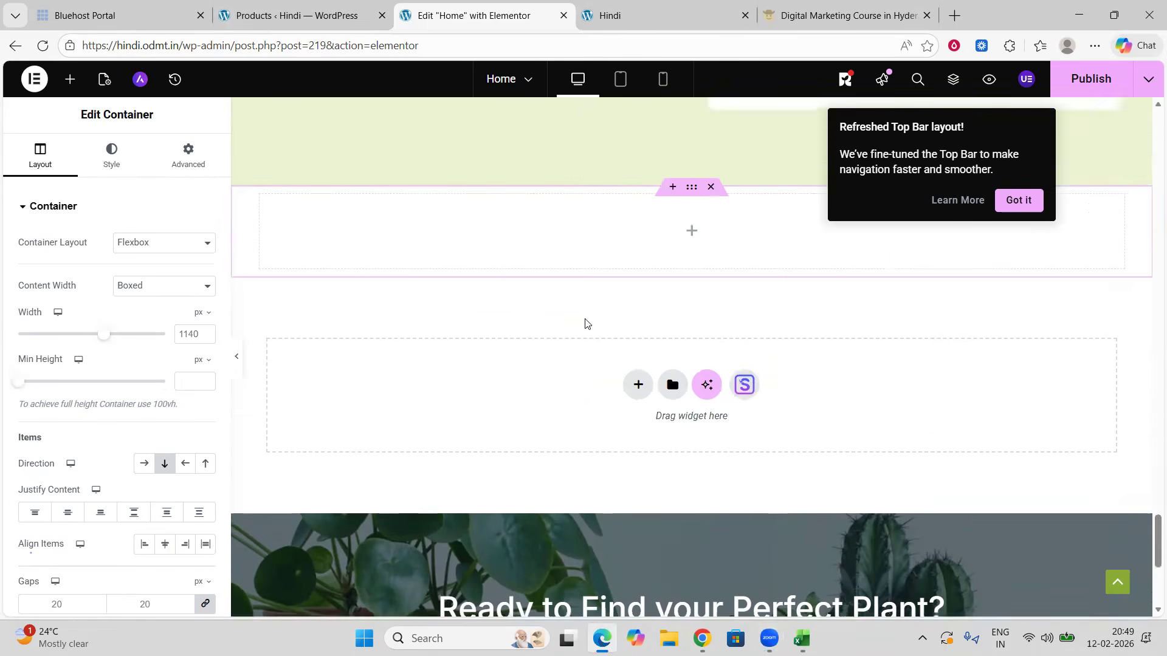
Step: Open the widgets panel and expand the WooCommerce category to browse its product widgets
left_click(70, 79)
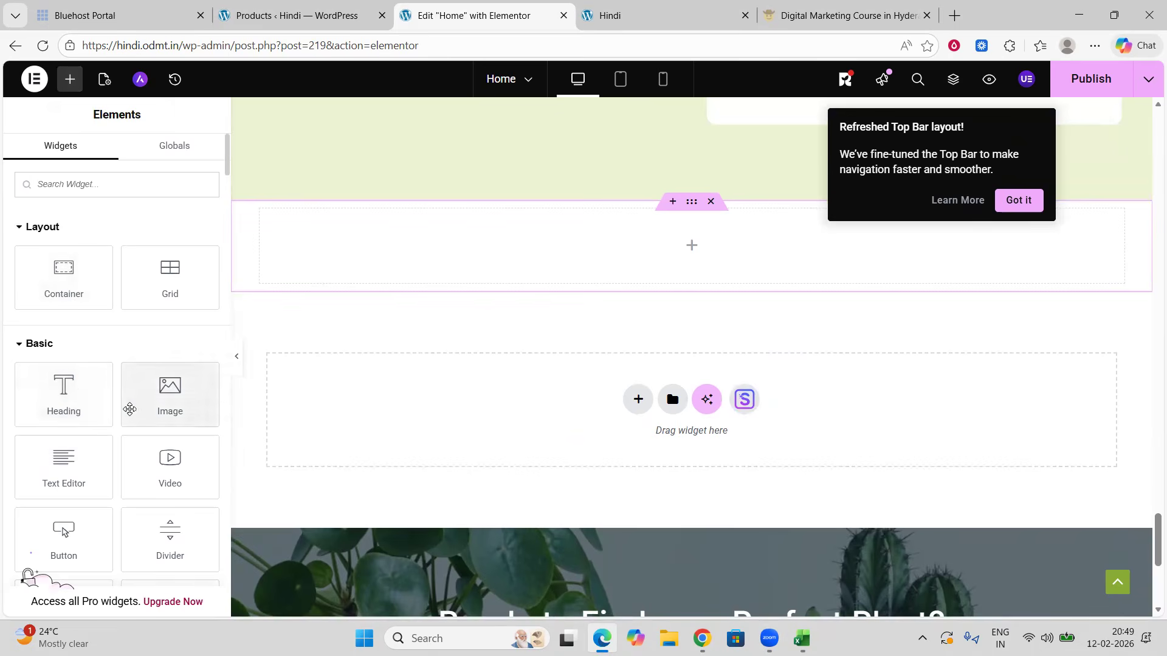
scroll(144, 404, "down", 15)
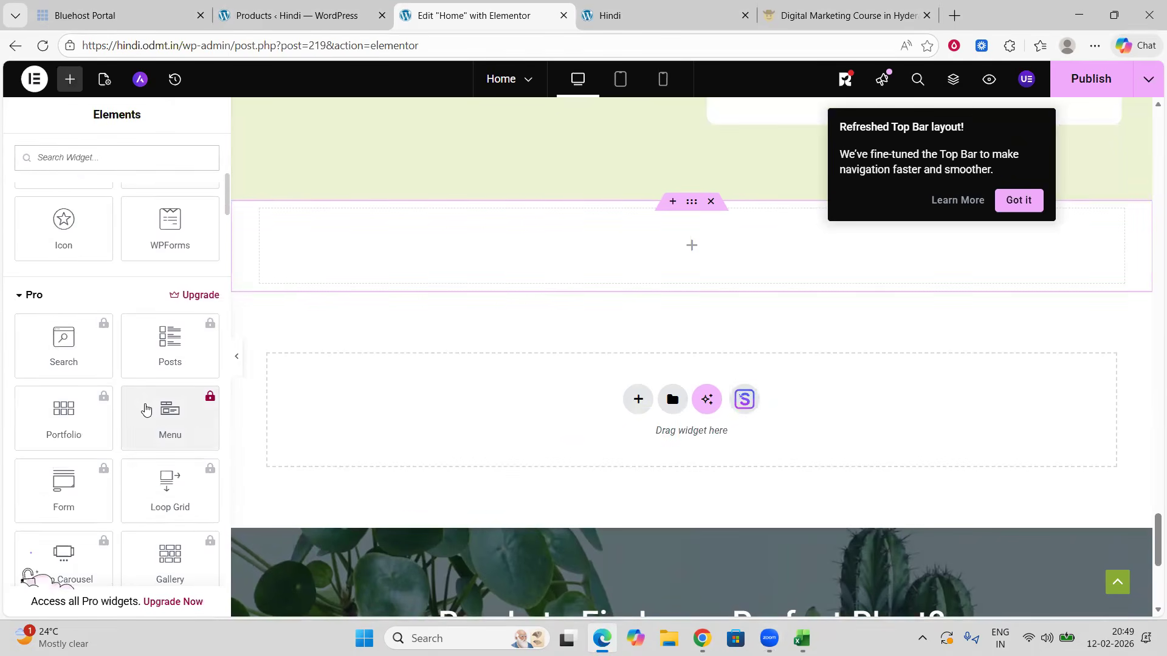
scroll(144, 404, "down", 12)
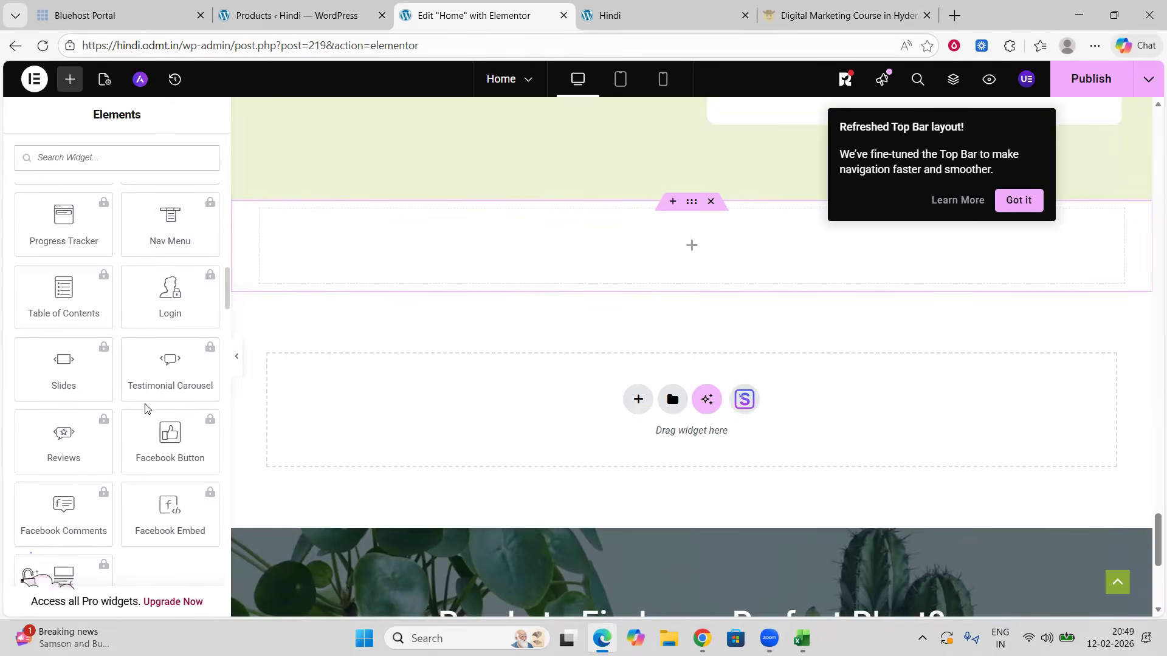
scroll(144, 405, "down", 10)
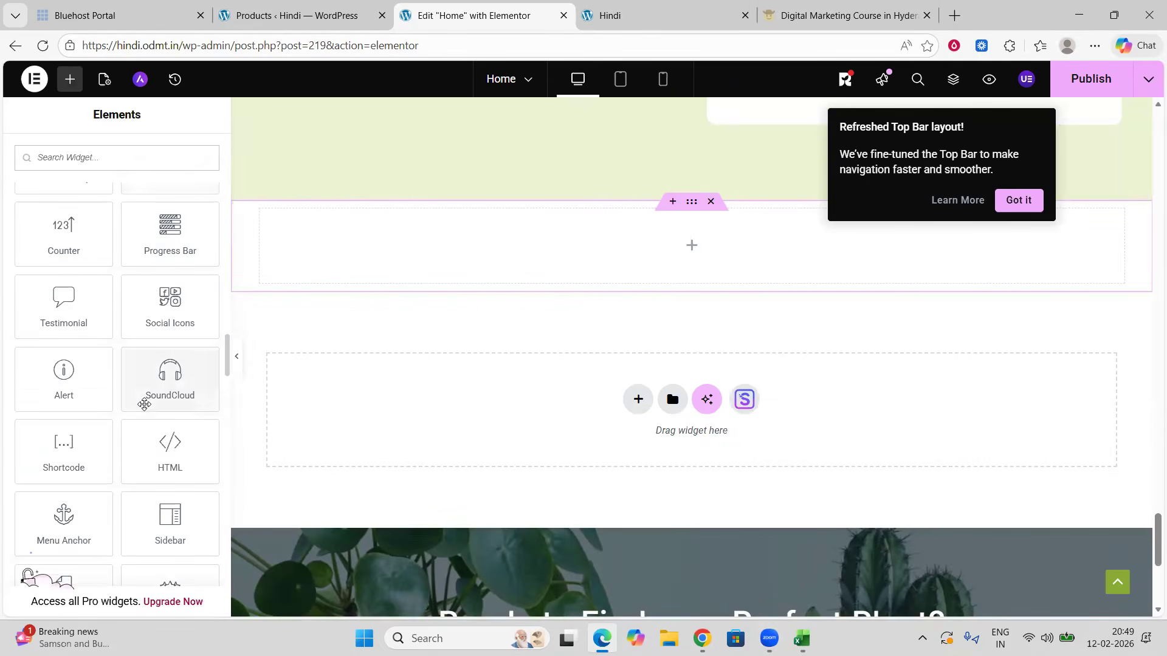
scroll(146, 409, "down", 5)
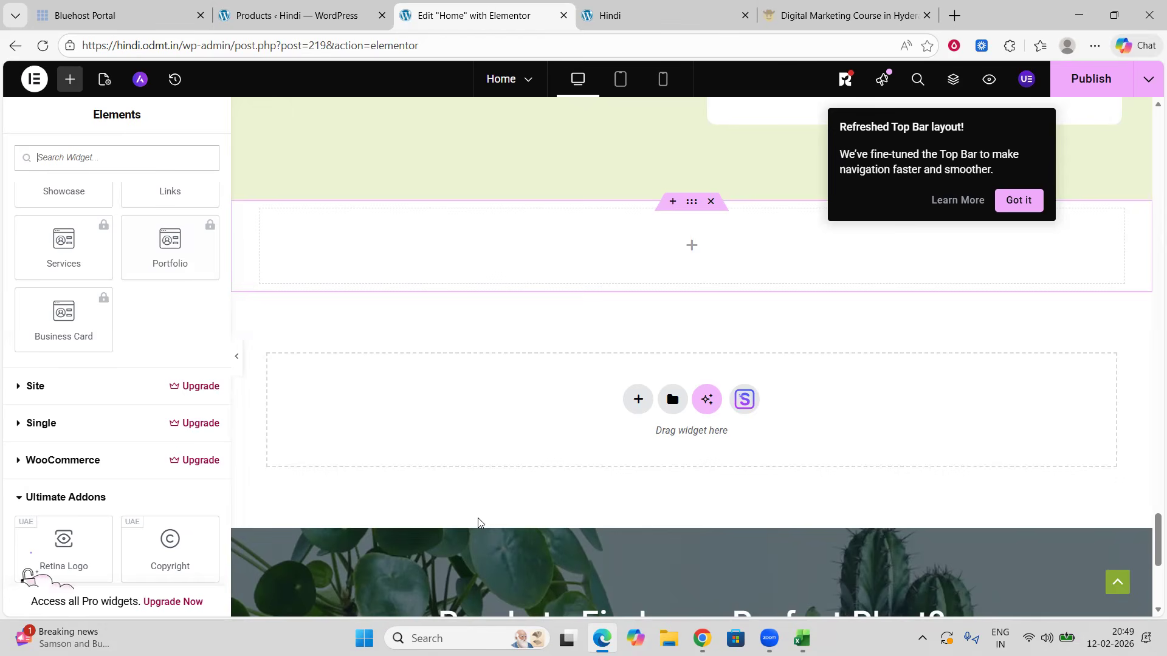
left_click(22, 464)
scroll(137, 446, "down", 1)
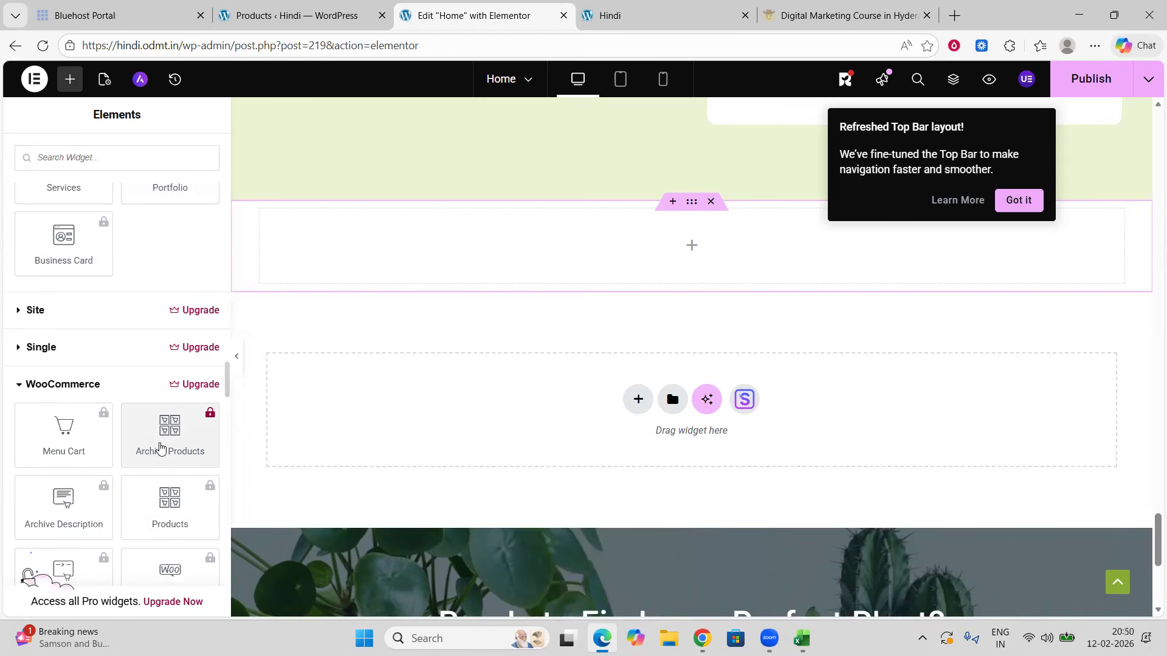
scroll(204, 435, "down", 1)
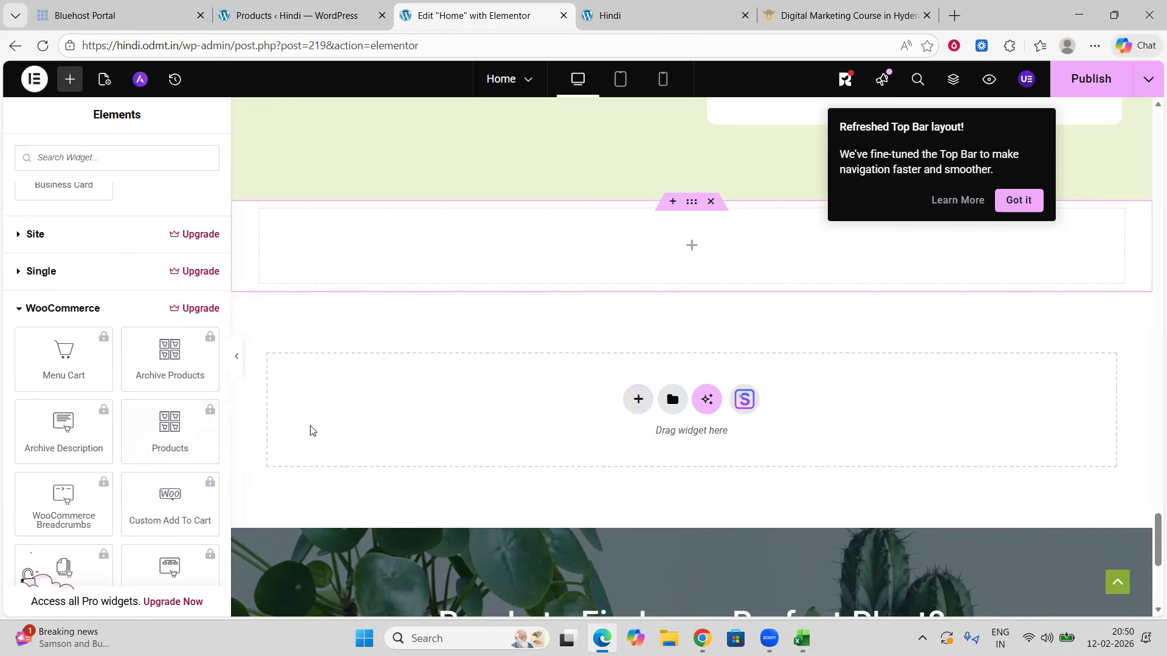
scroll(168, 471, "down", 1)
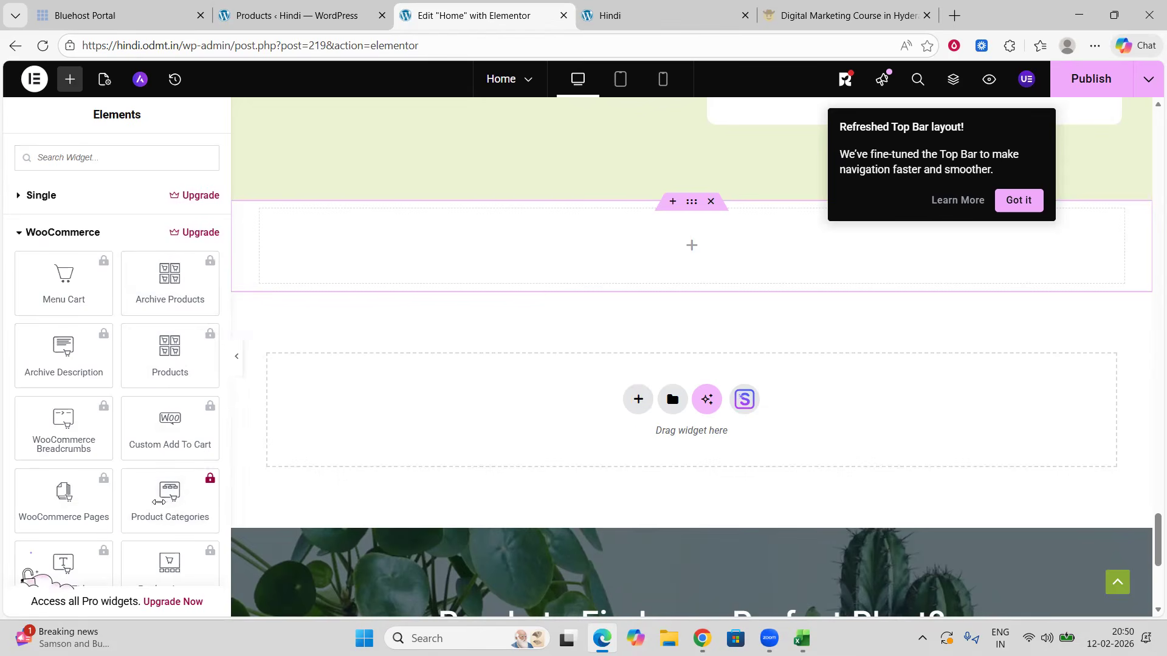
scroll(139, 481, "down", 1)
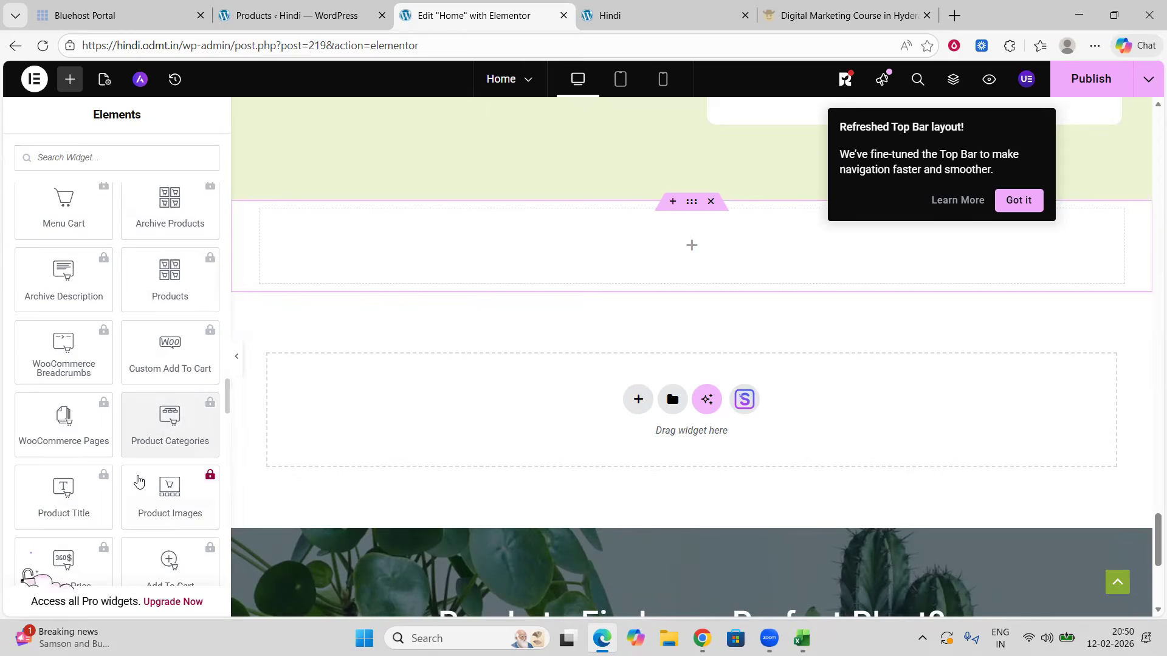
scroll(138, 481, "down", 1)
scroll(115, 498, "down", 3)
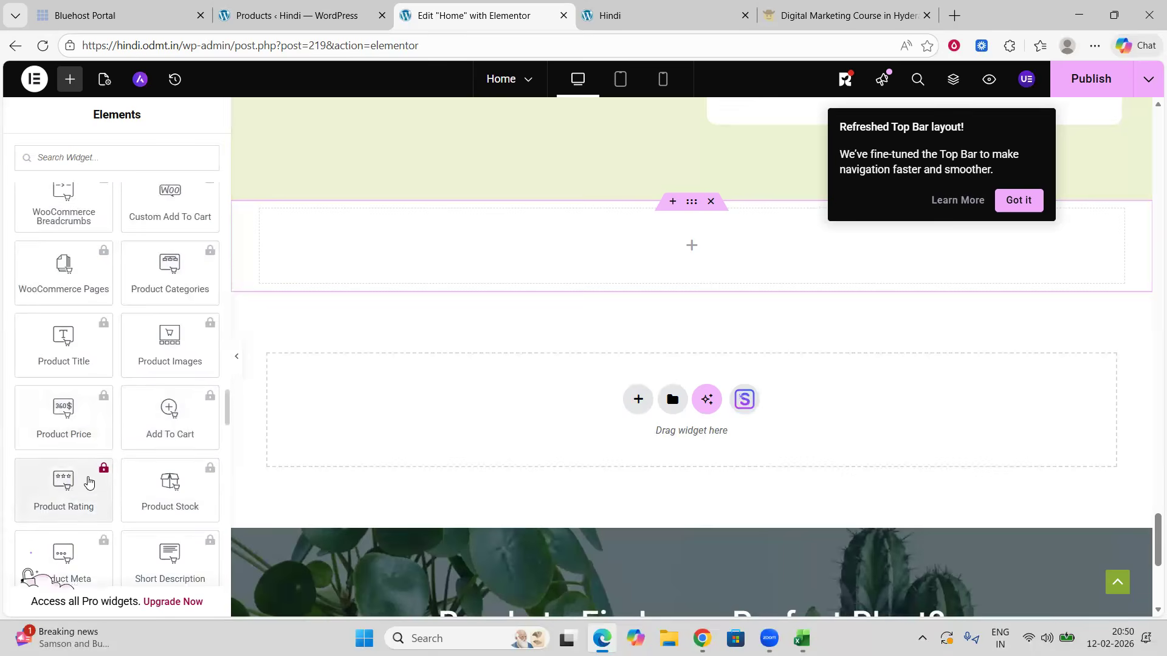
Step: Scroll through the remaining widget list, including the Ultimate Addons widgets, to its end
scroll(611, 394, "up", 10)
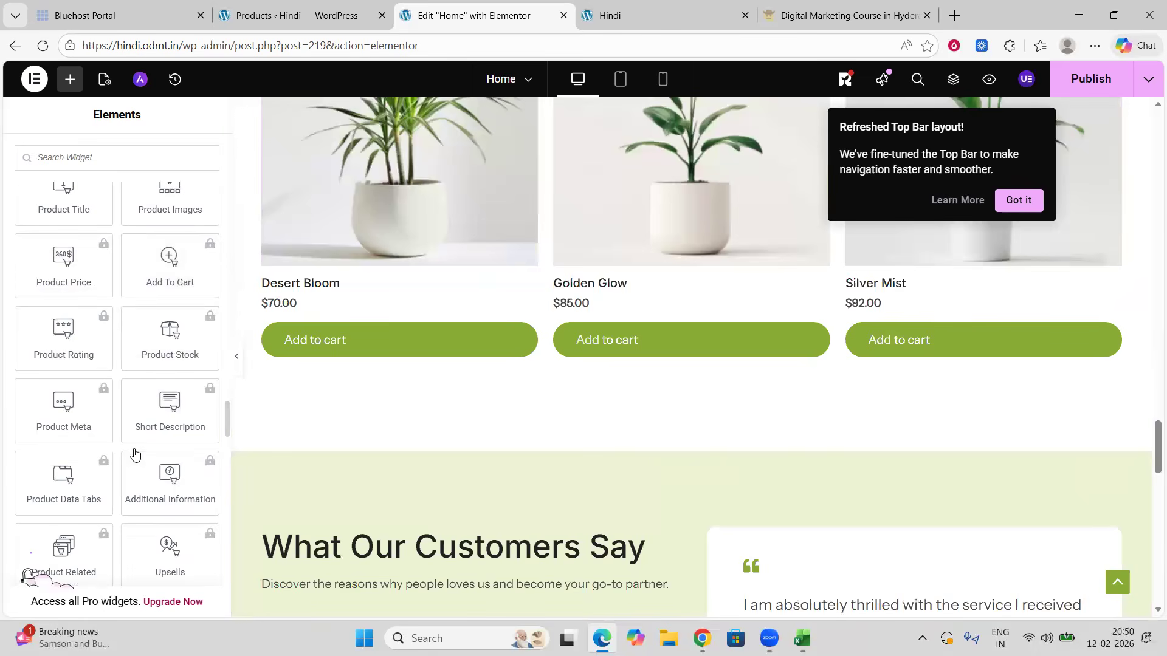
scroll(147, 454, "down", 5)
scroll(151, 453, "down", 10)
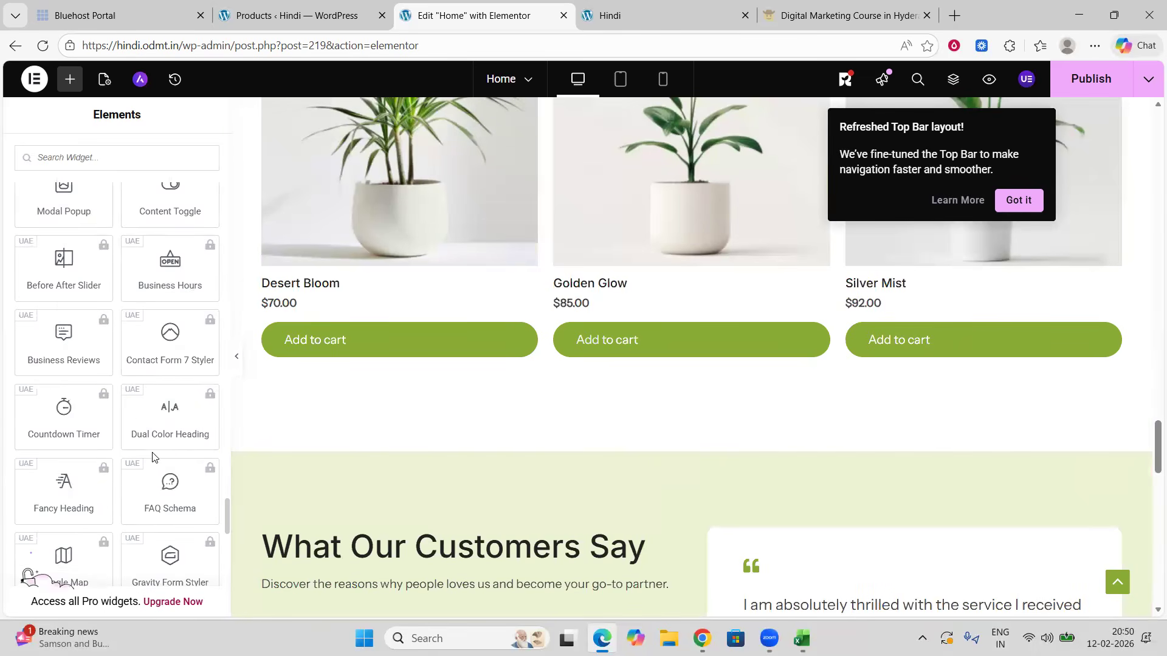
scroll(152, 459, "up", 10)
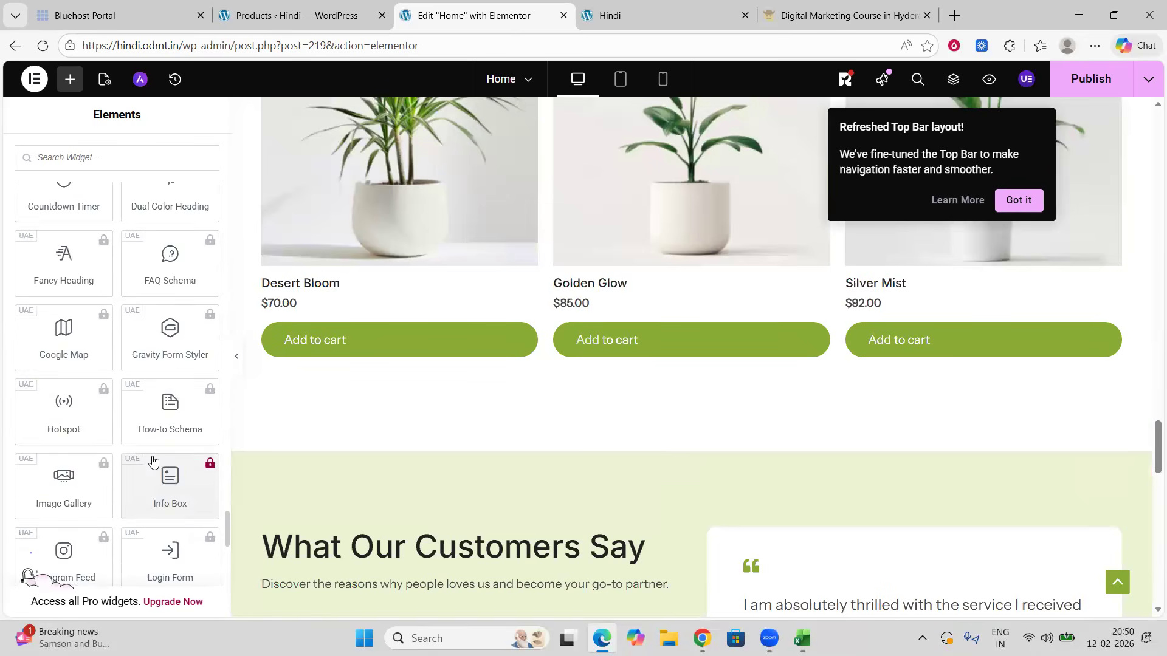
scroll(152, 457, "up", 2)
scroll(152, 457, "up", 3)
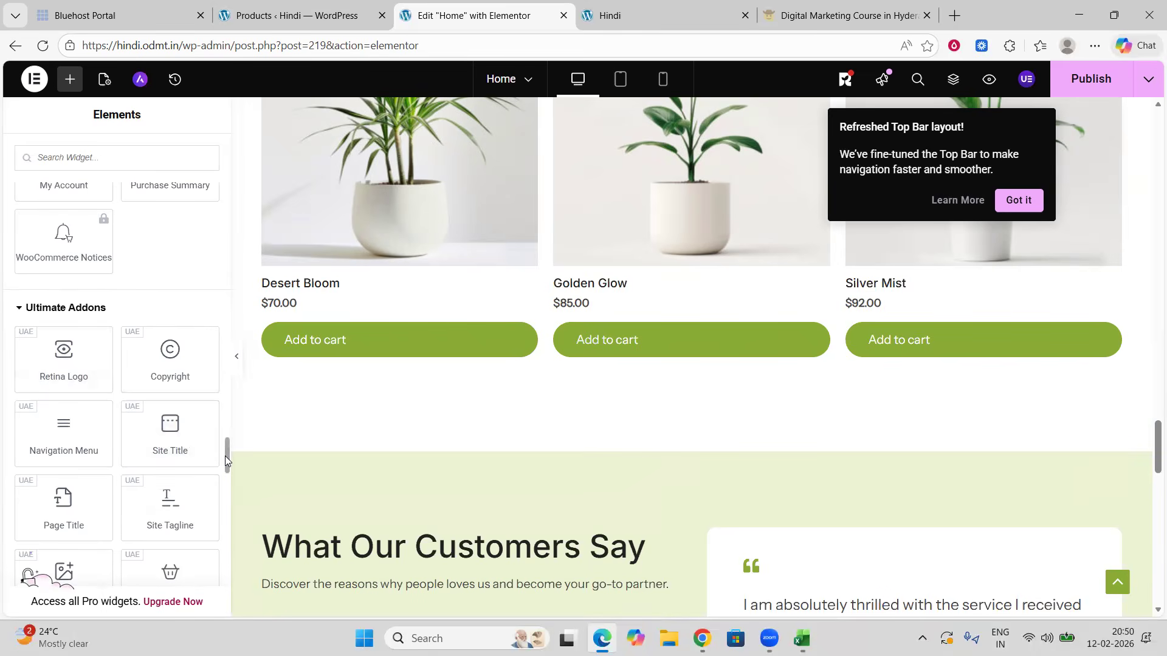
left_click_drag(225, 460, 232, 592)
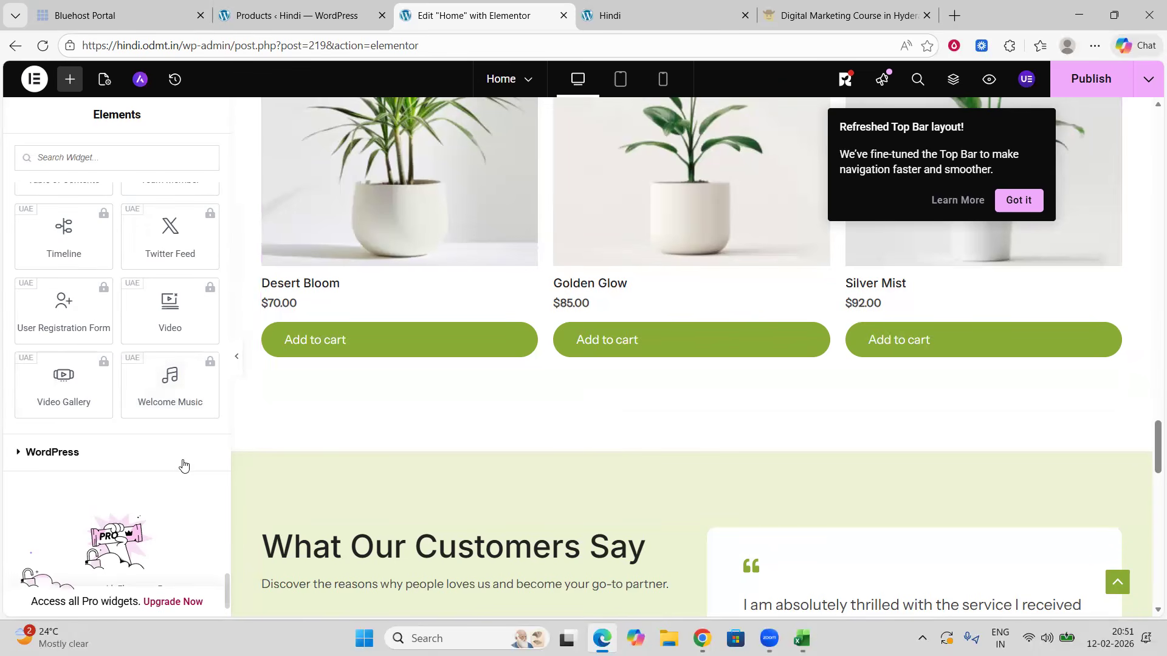
Step: Scroll the page to review the Popular Products section and the sections around it
scroll(691, 401, "up", 6)
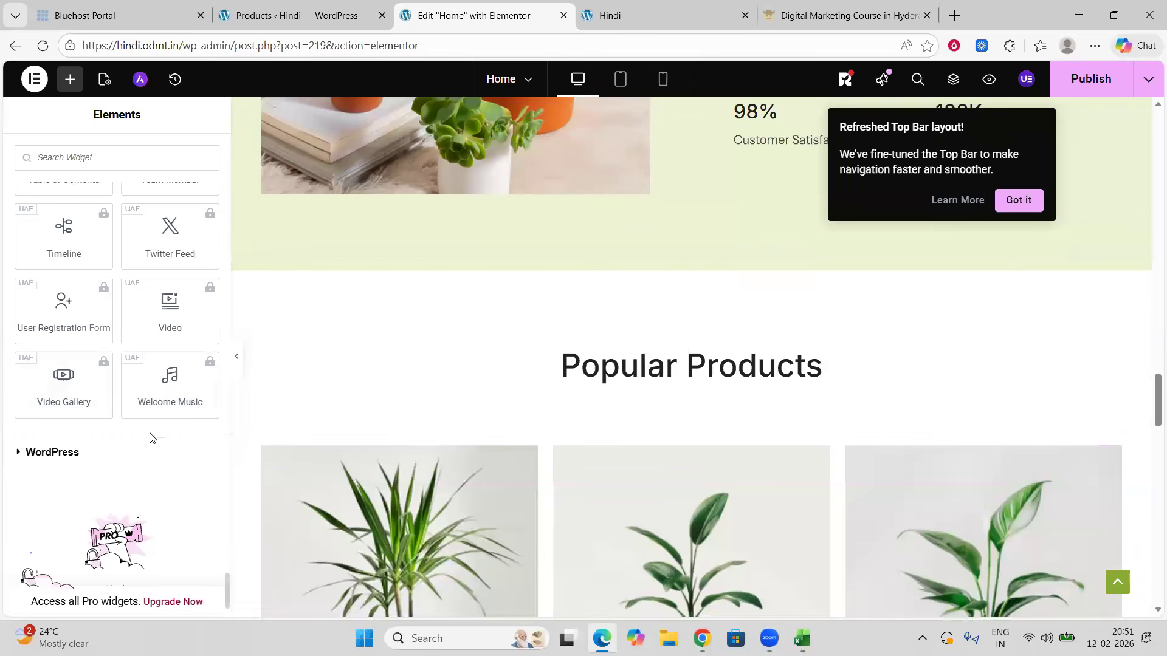
scroll(594, 386, "down", 5)
scroll(595, 389, "up", 1)
scroll(593, 389, "up", 10)
scroll(593, 389, "down", 13)
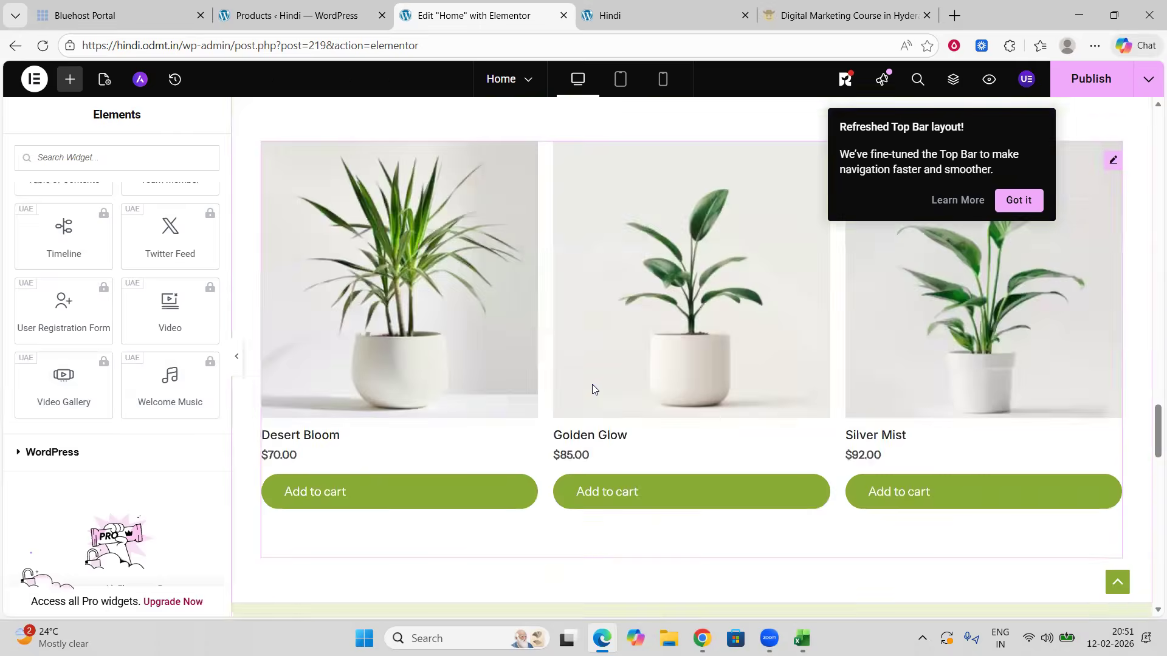
scroll(593, 388, "down", 12)
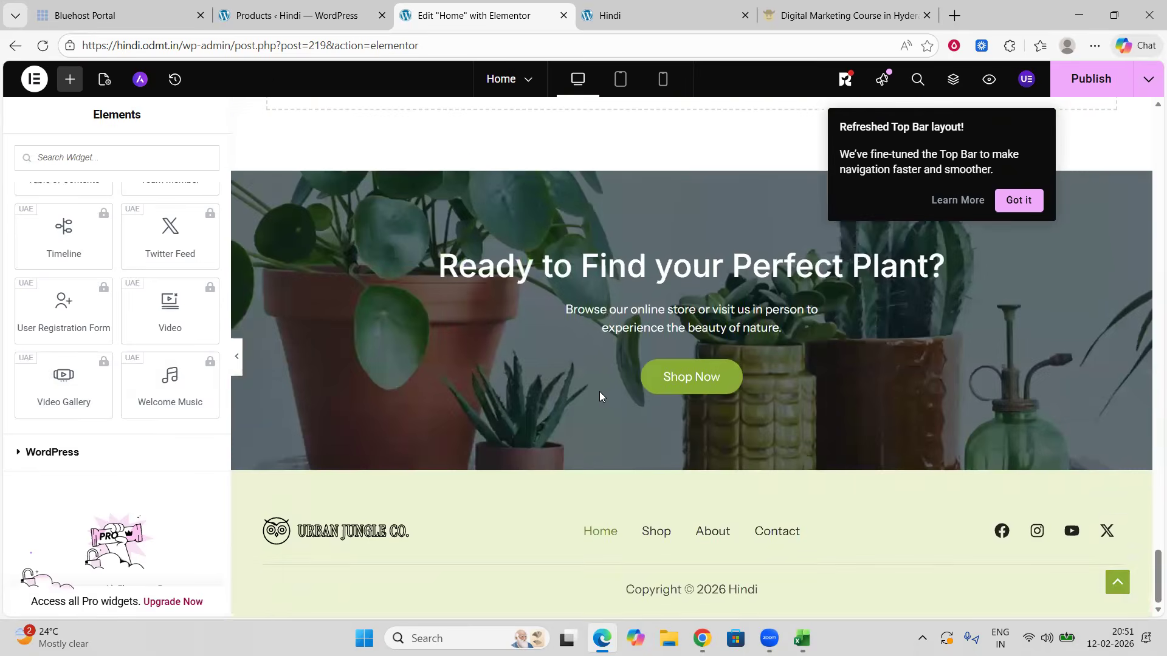
scroll(601, 393, "up", 5)
scroll(604, 393, "up", 8)
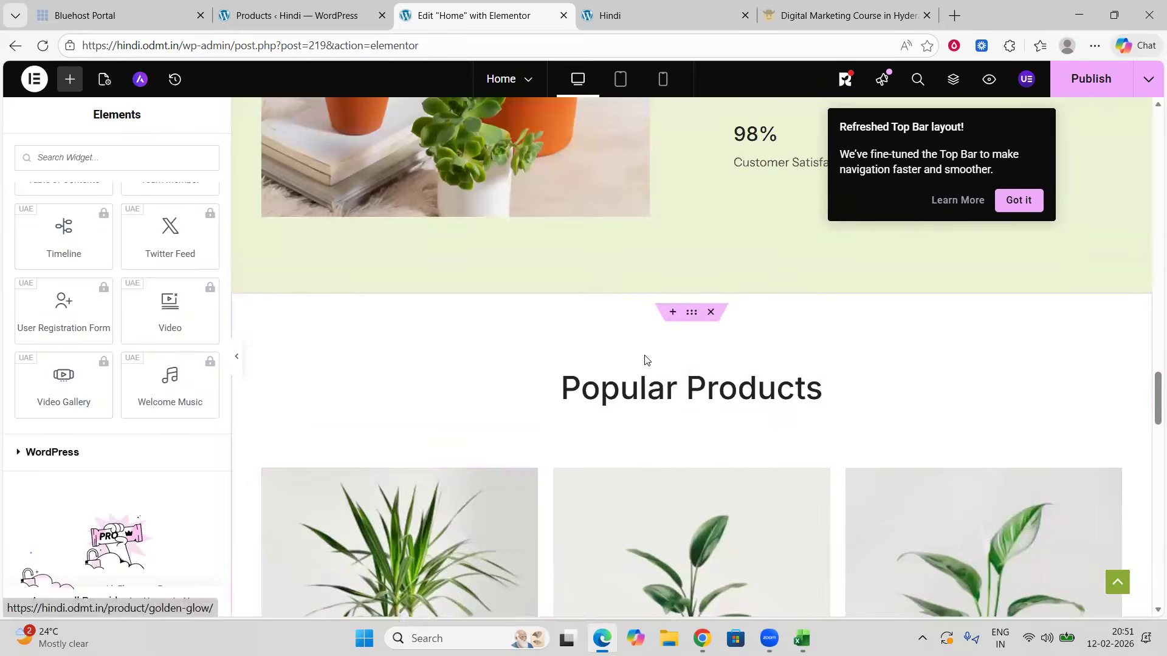
scroll(646, 360, "down", 4)
Step: Select the Popular Products grid to inspect its products shortcode
left_click(463, 332)
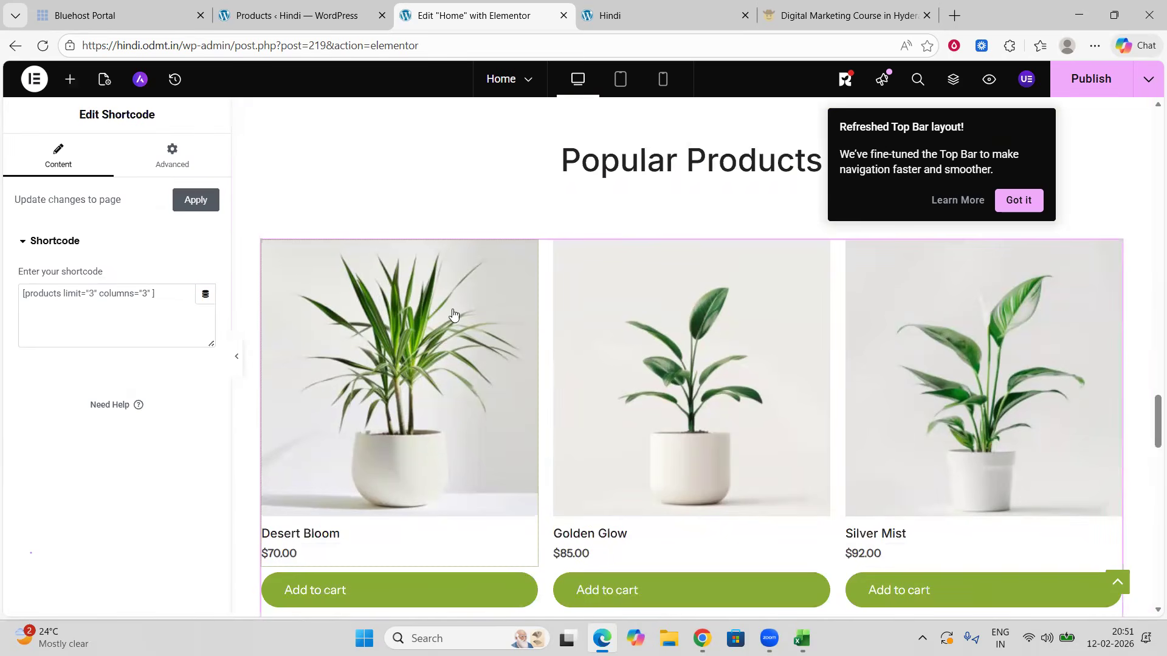
scroll(555, 326, "down", 8)
scroll(556, 329, "up", 13)
scroll(557, 329, "up", 20)
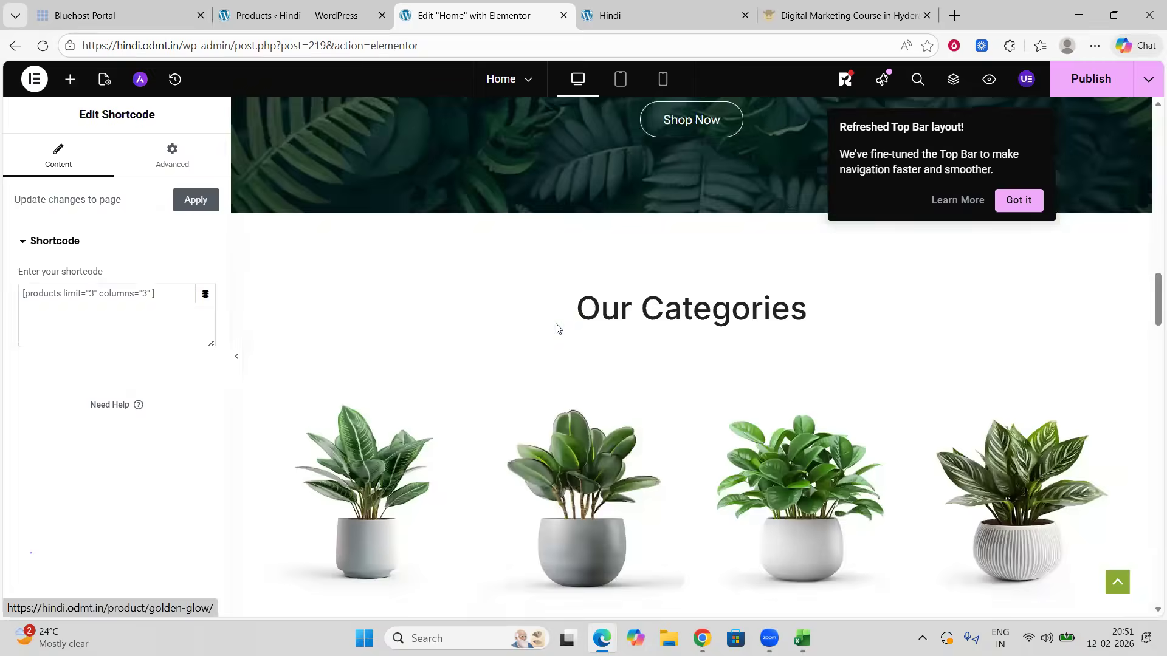
Step: Select the Secure Payment icon box and inspect its content and style settings
scroll(556, 324, "up", 2)
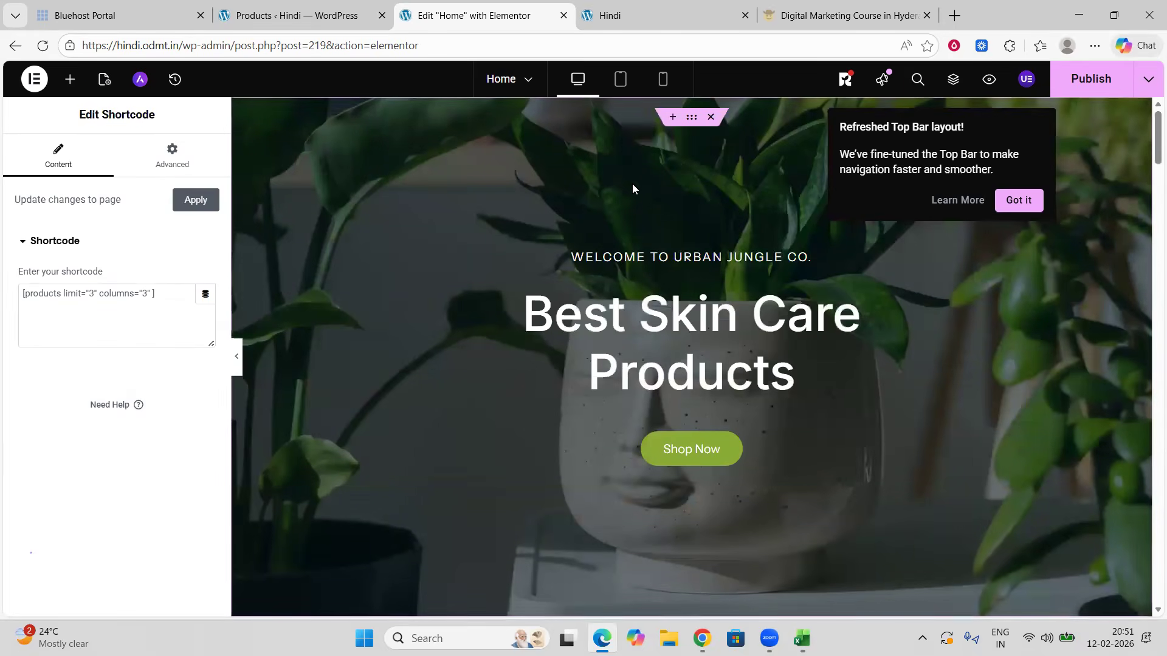
scroll(705, 262, "down", 6)
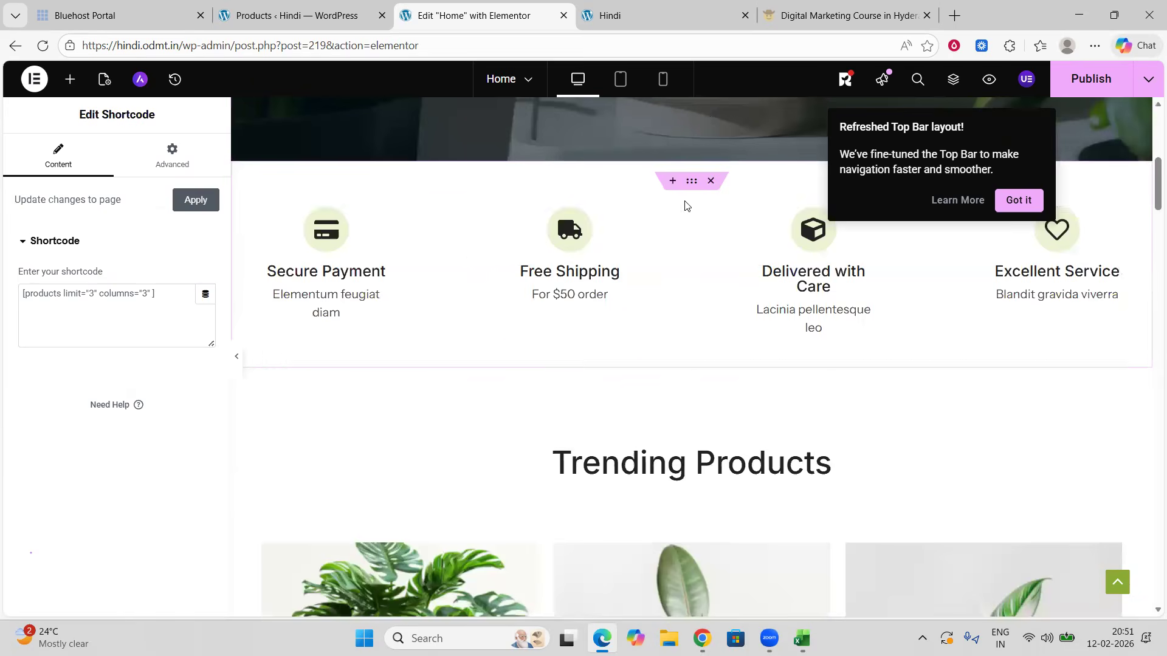
left_click(320, 252)
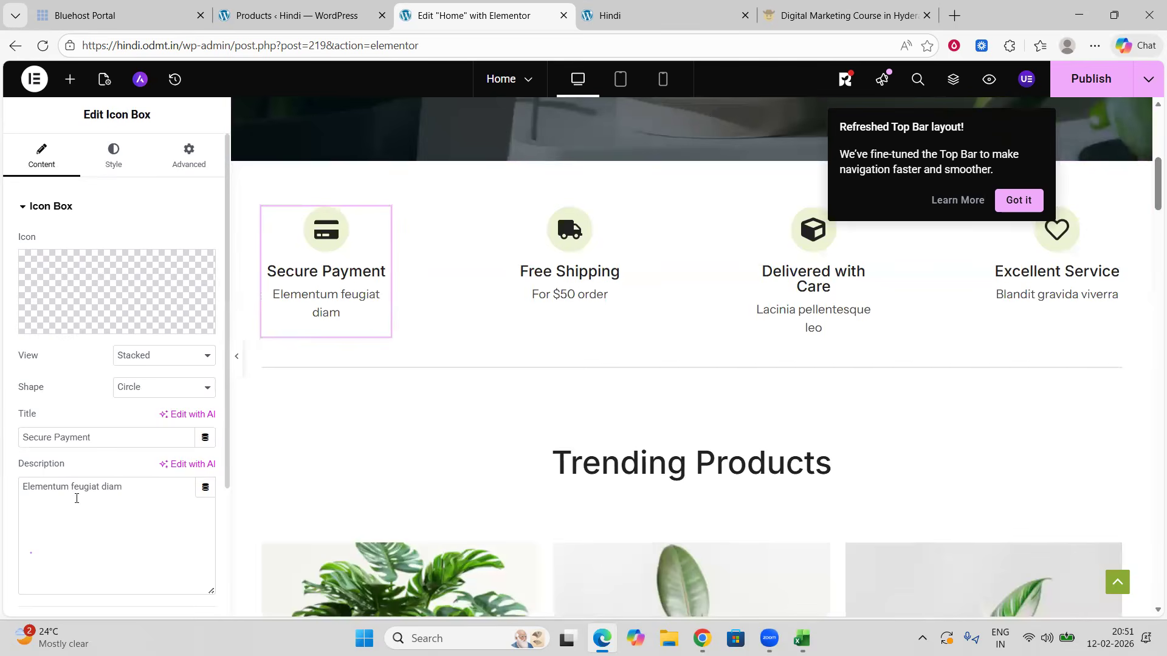
left_click(113, 155)
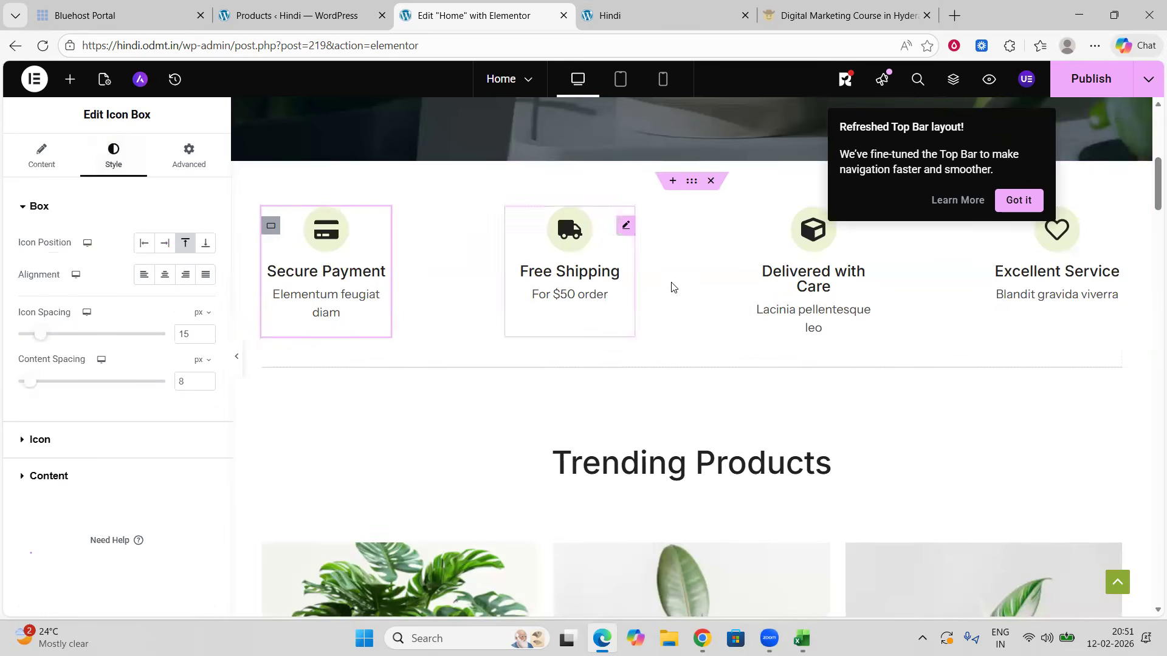
scroll(674, 291, "down", 15)
scroll(681, 299, "down", 12)
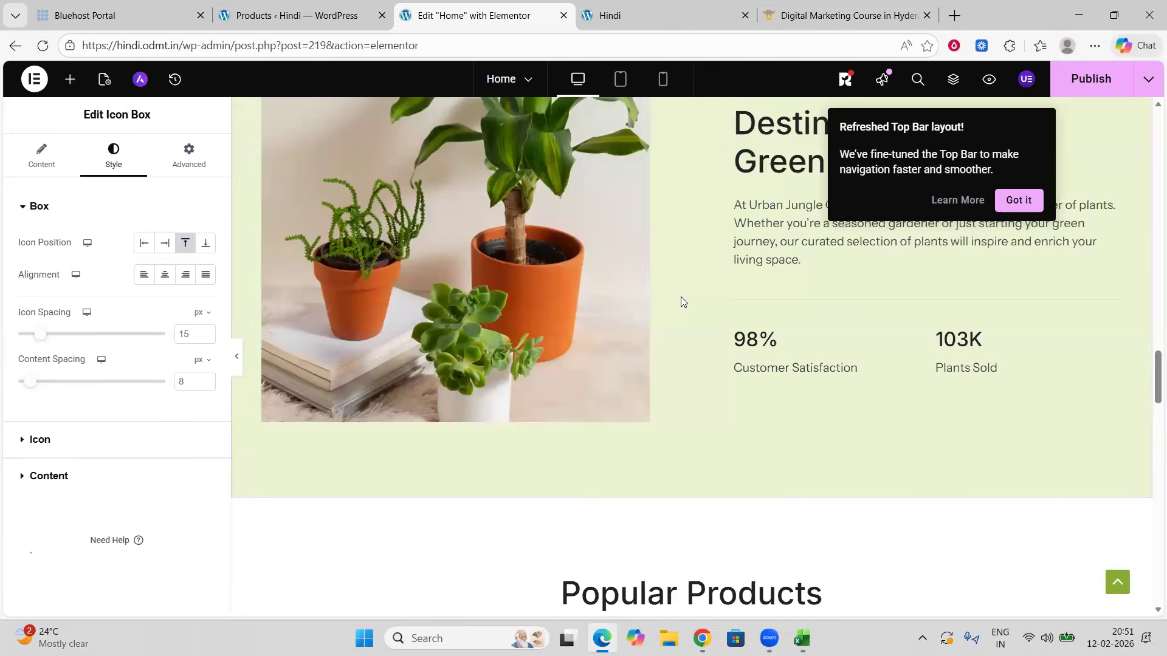
Step: Minimize the browser and open the Learning text file from the desktop in Notepad
left_click(1083, 22)
left_click(1085, 25)
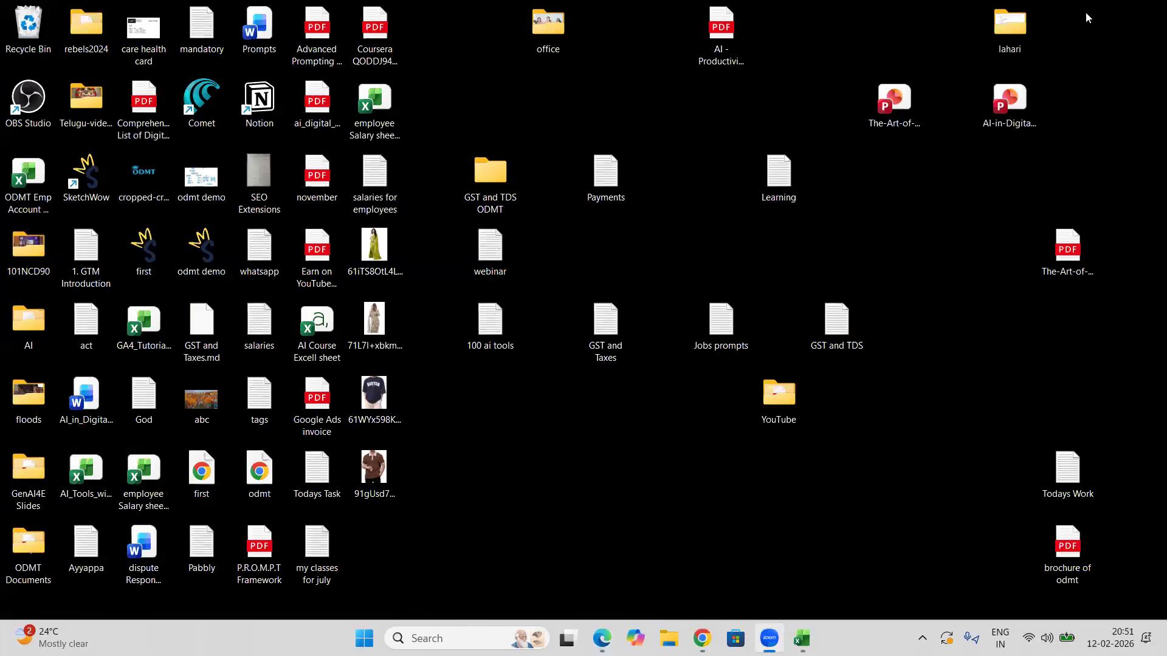
double_click(788, 177)
left_click(828, 131)
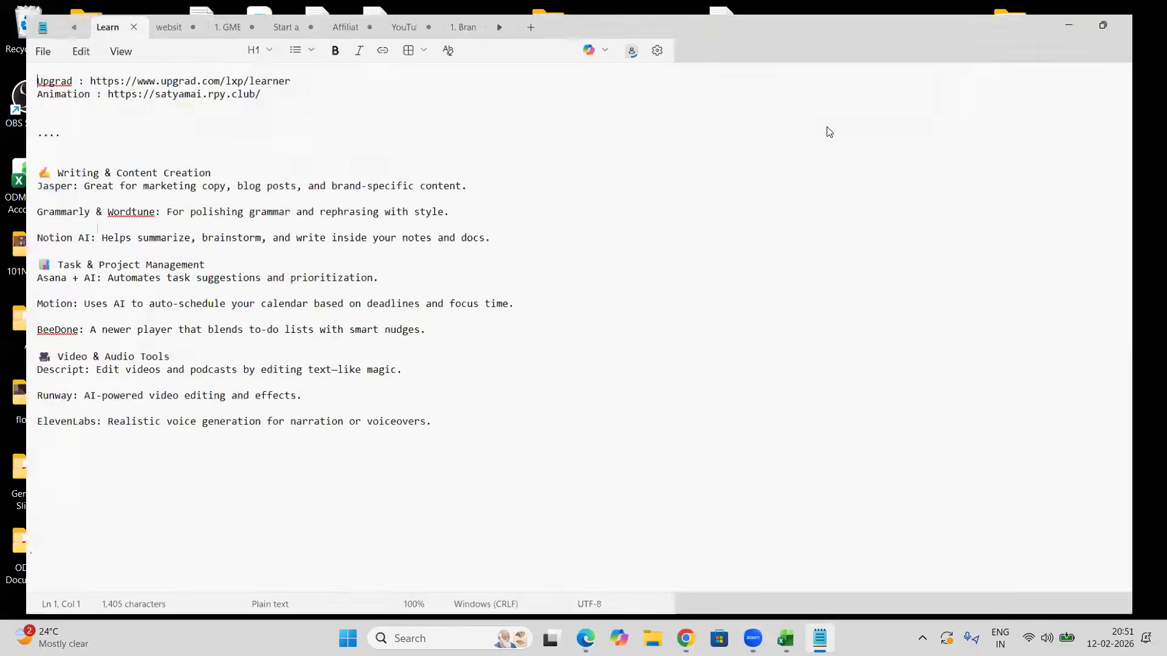
Step: Scroll through the Notepad tabs and open the task-list note beginning with 1. Activate Astra Theme
left_click(987, 15)
left_click(987, 14)
left_click(987, 14)
left_click(987, 15)
left_click(987, 15)
left_click(987, 14)
left_click(987, 14)
left_click(987, 15)
left_click(987, 14)
left_click(987, 14)
left_click(987, 14)
left_click(987, 15)
left_click(987, 15)
left_click(987, 15)
left_click(987, 15)
left_click(987, 15)
left_click(987, 14)
left_click(986, 14)
left_click(986, 15)
left_click(933, 17)
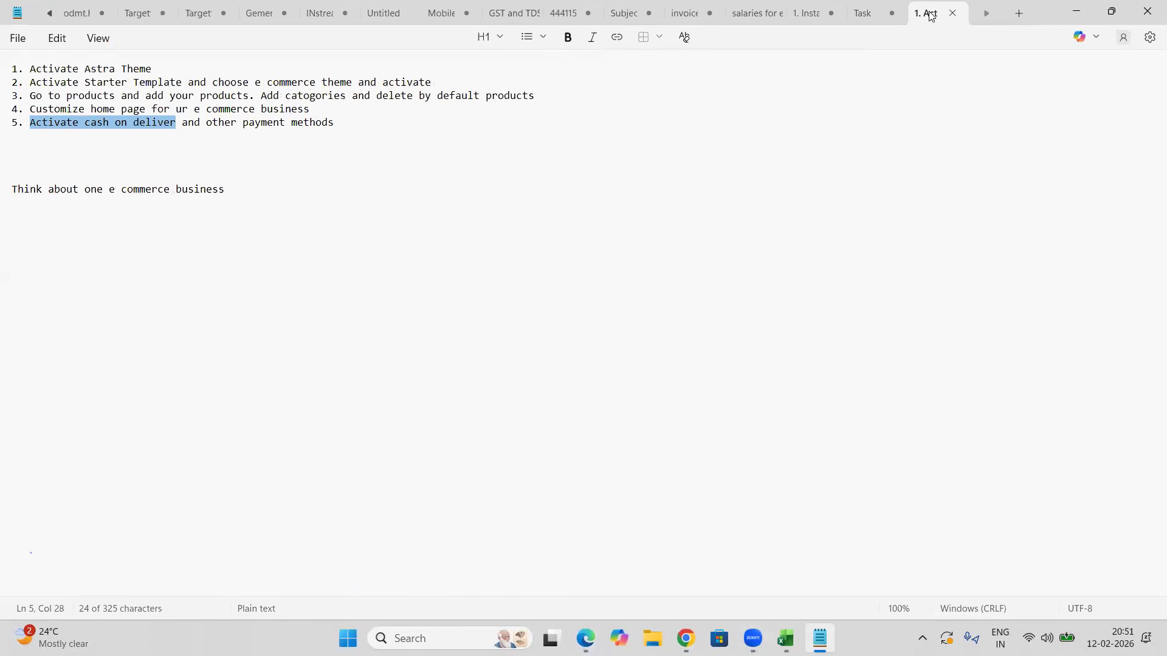
Step: Enlarge the task-list note and highlight its numbered steps one by one, then return to the browser
left_click(305, 234)
scroll(306, 235, "up", 7)
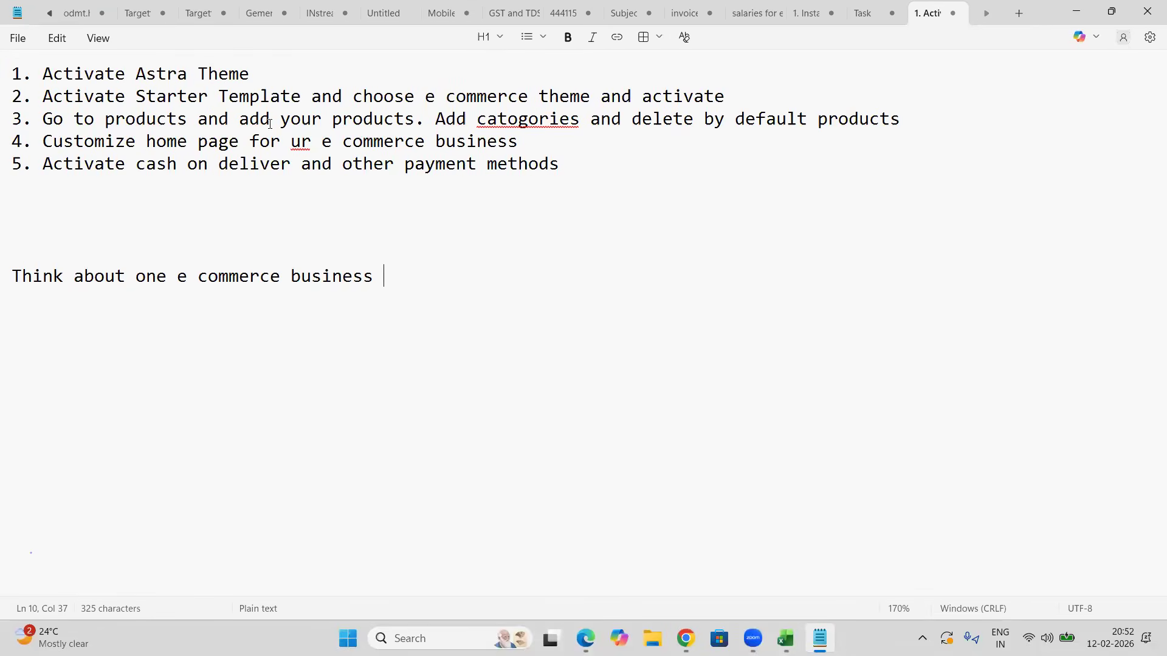
left_click_drag(258, 68, 742, 100)
left_click_drag(43, 121, 564, 127)
left_click(648, 133)
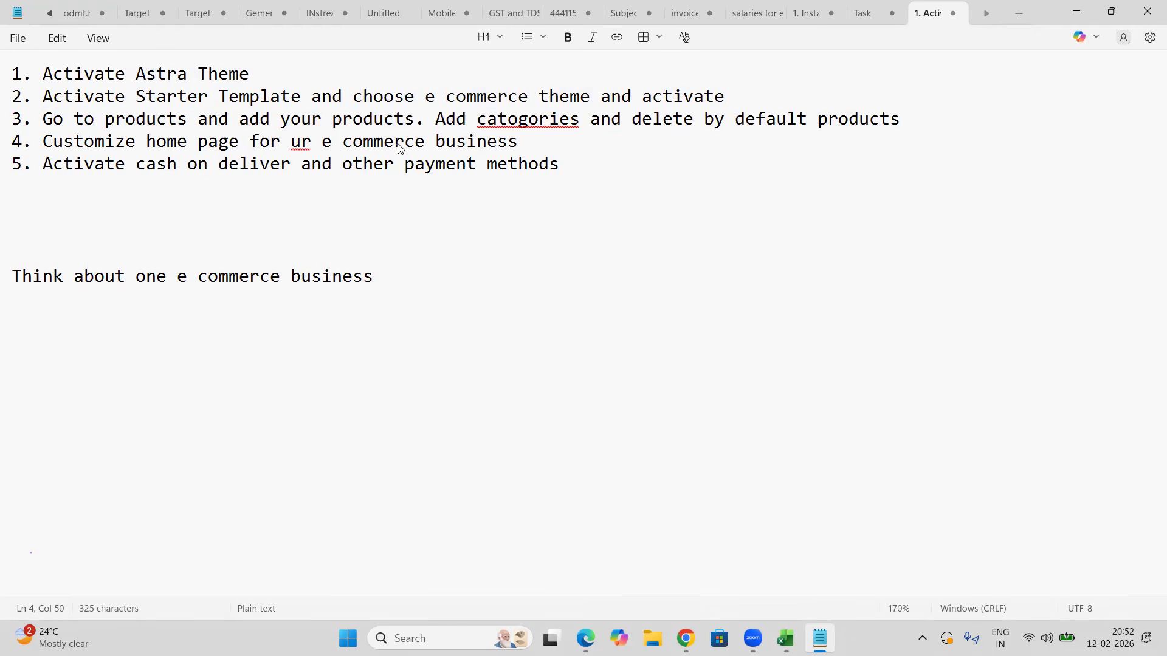
left_click_drag(62, 143, 539, 150)
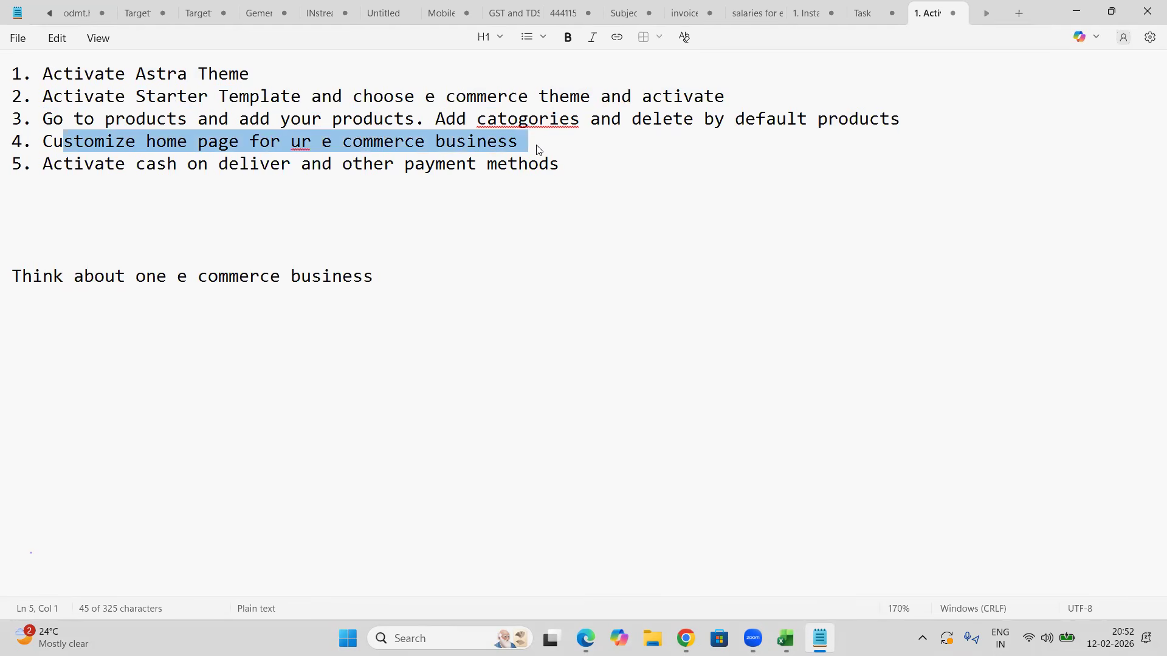
left_click_drag(126, 165, 552, 179)
left_click(587, 172)
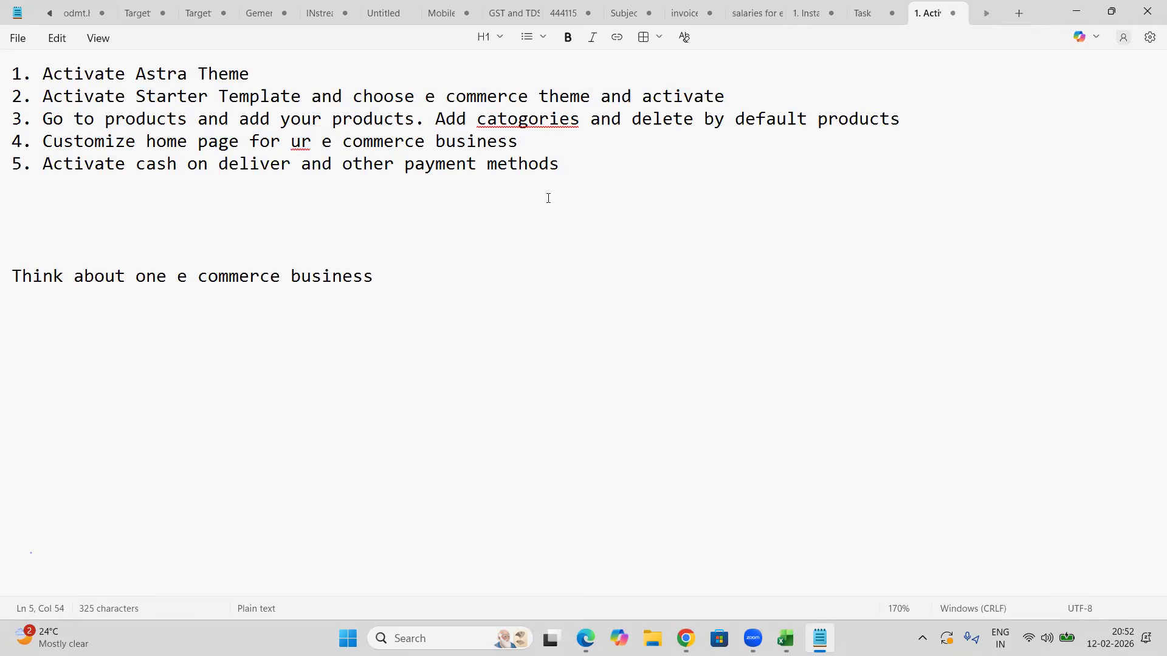
left_click(383, 274)
left_click_drag(563, 177, 12, 73)
left_click(440, 286)
key("alt+Tab")
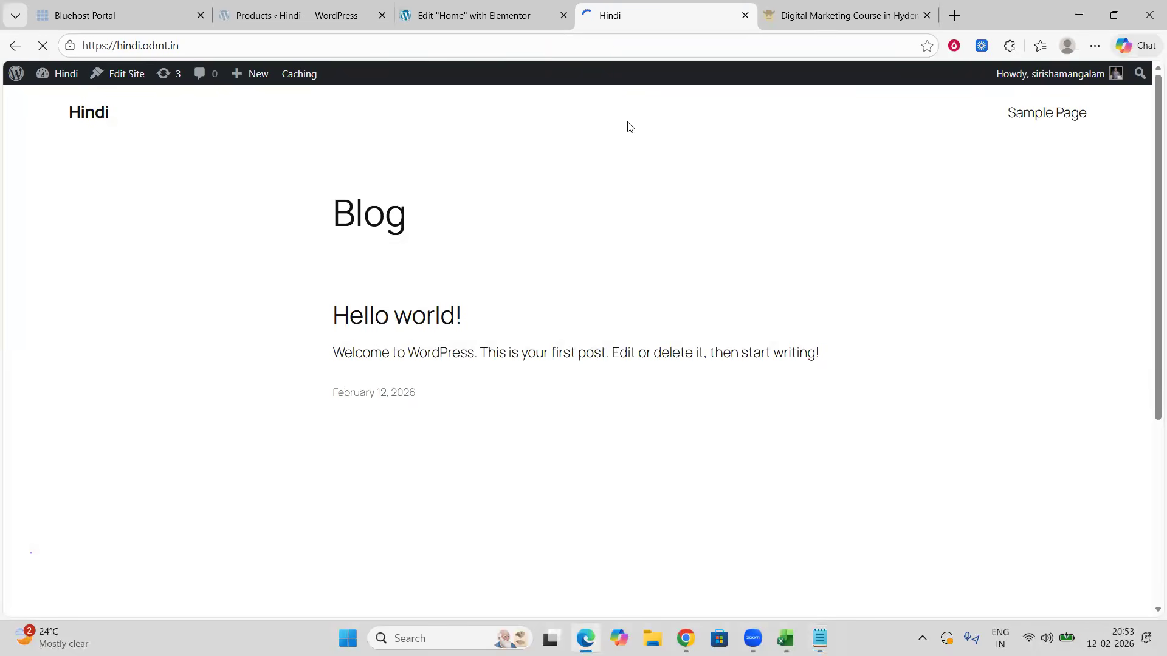
Step: Scroll through the live home page to review its sections down to Popular Products
scroll(748, 252, "down", 4)
scroll(750, 253, "down", 15)
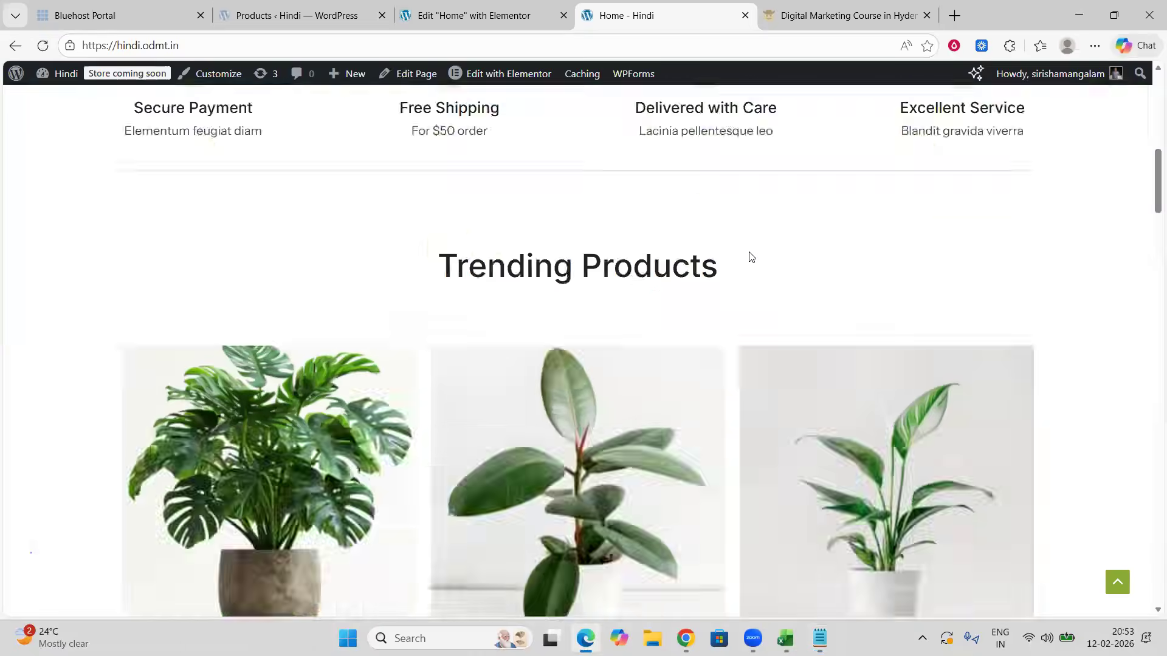
scroll(749, 252, "down", 8)
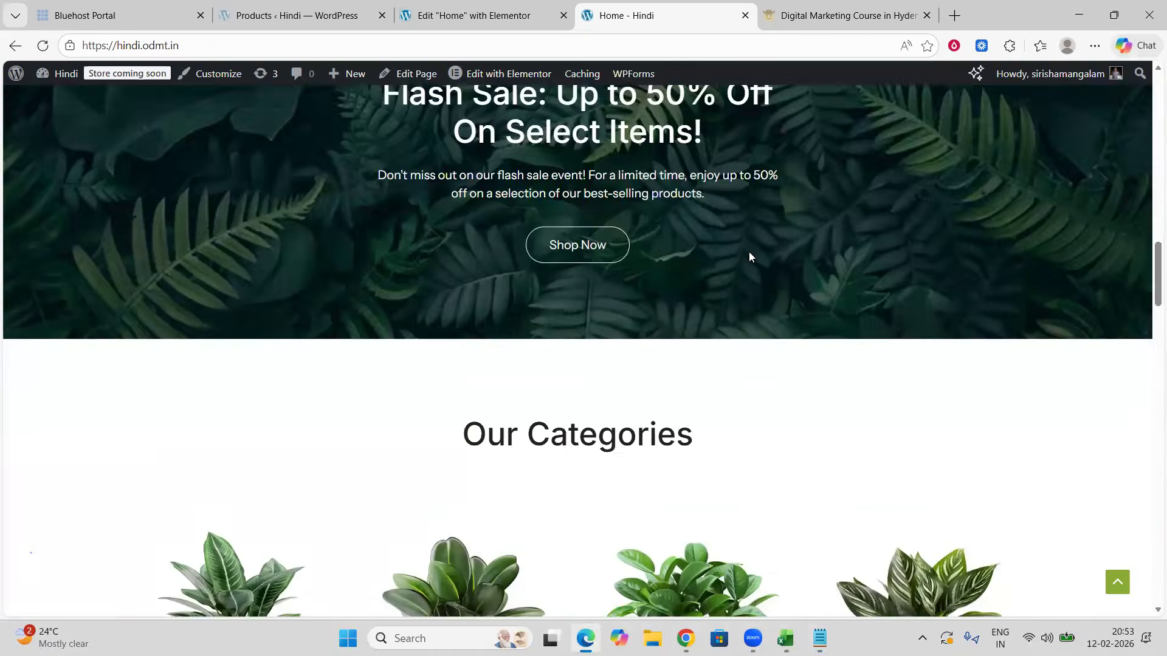
scroll(750, 252, "up", 5)
scroll(749, 253, "down", 5)
scroll(750, 251, "down", 4)
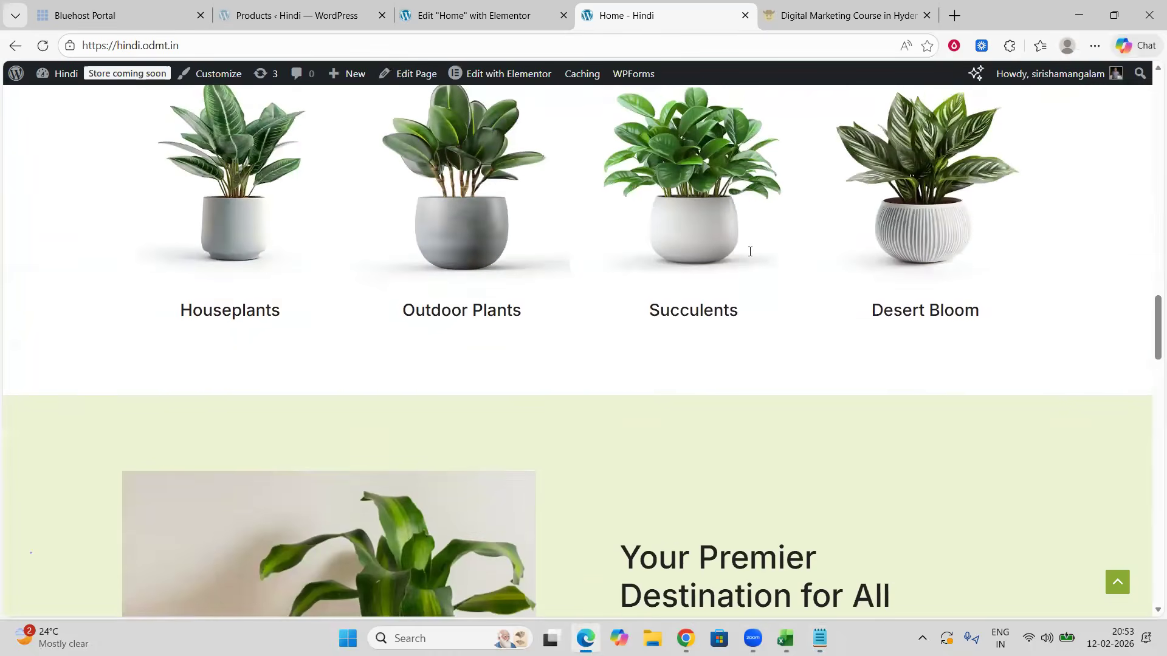
scroll(750, 254, "down", 4)
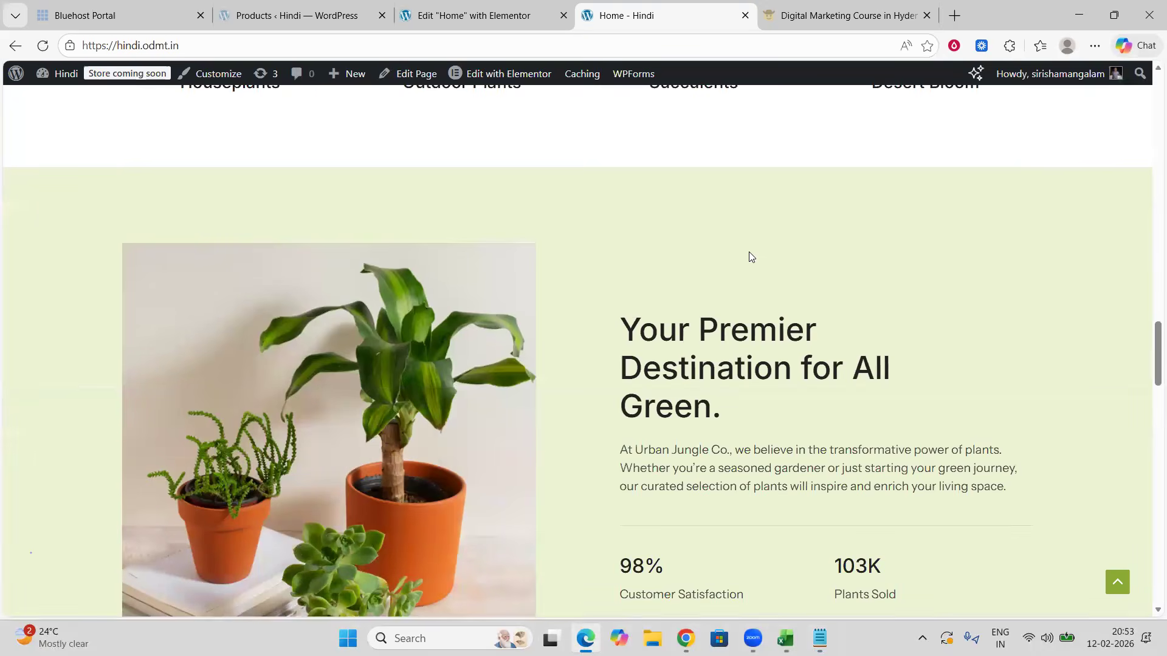
scroll(749, 252, "down", 3)
scroll(749, 251, "down", 12)
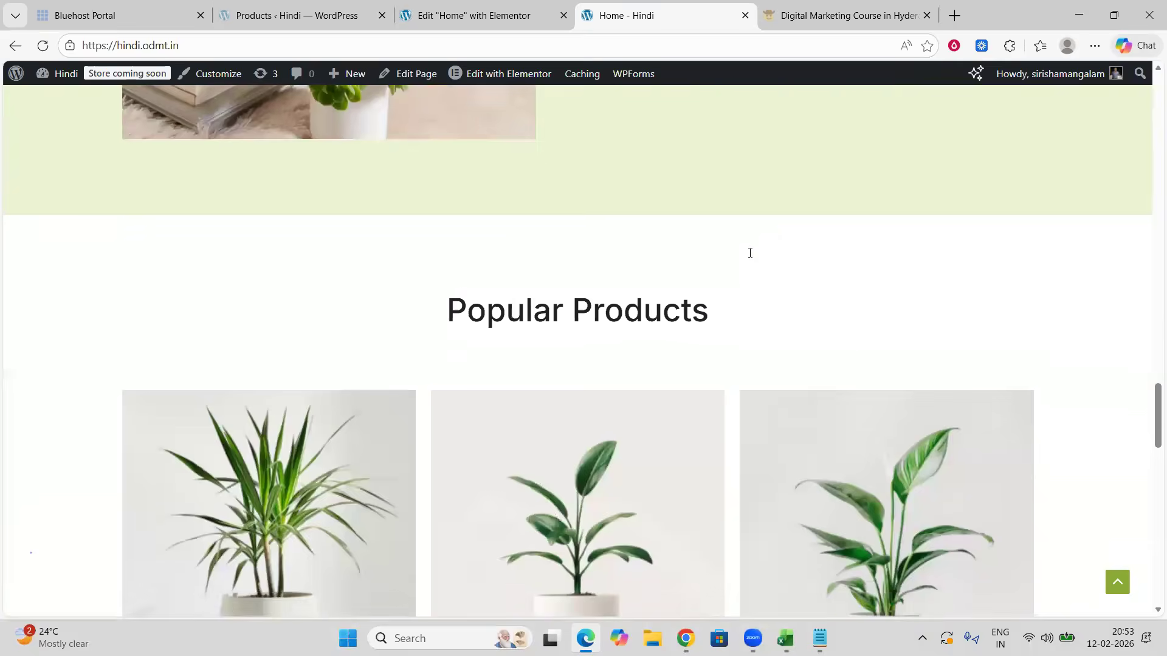
scroll(750, 253, "down", 10)
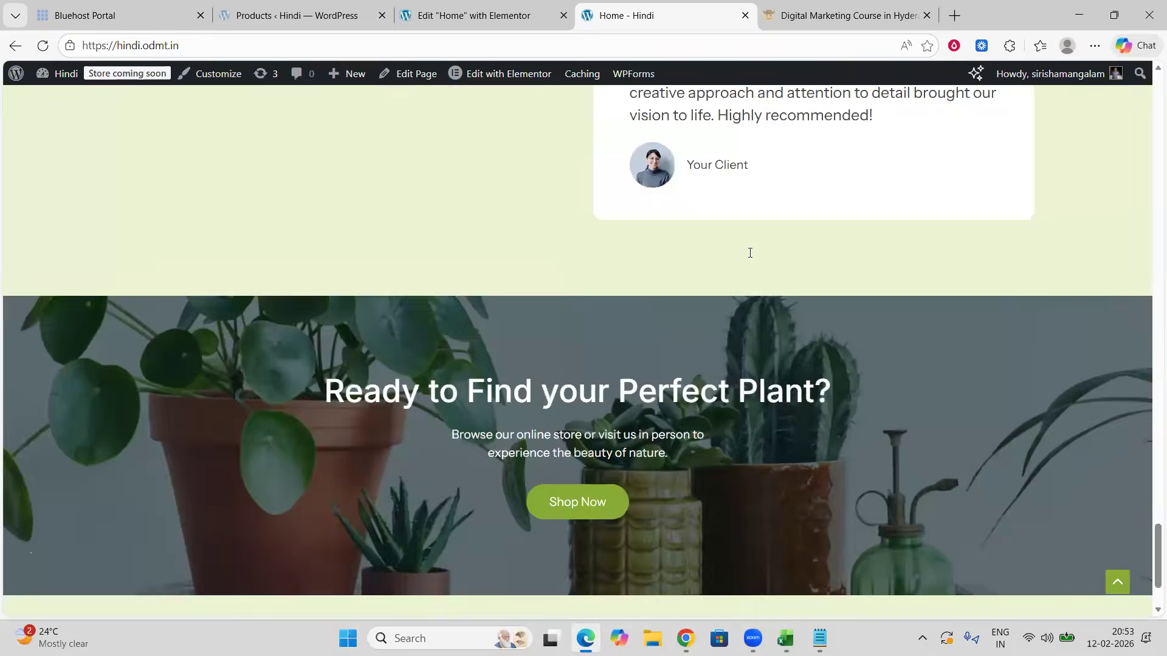
scroll(750, 253, "up", 11)
scroll(750, 253, "up", 8)
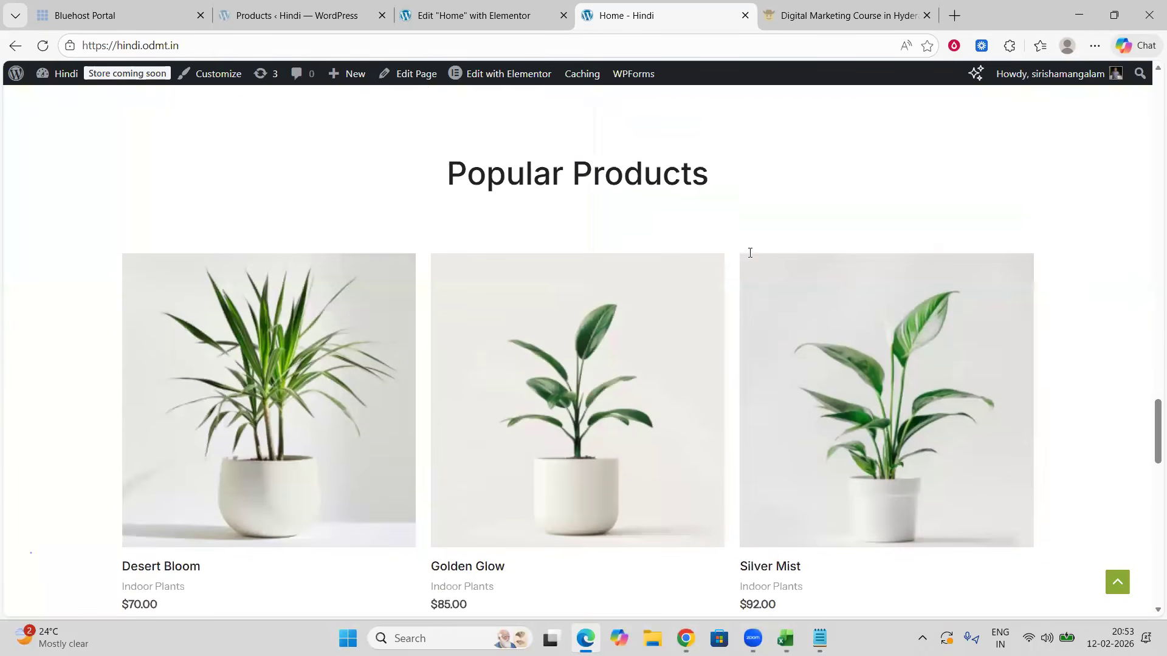
scroll(750, 255, "down", 1)
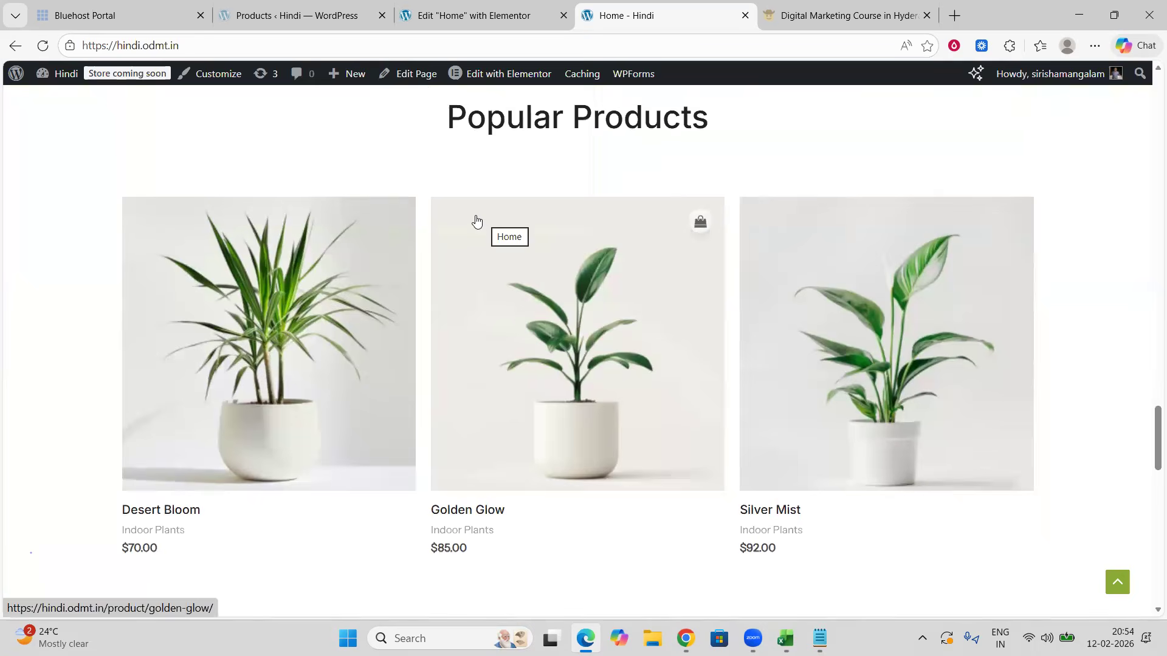
Step: Take a rectangle screenshot of the Popular Products section
key("super+shift+s")
left_click(543, 28)
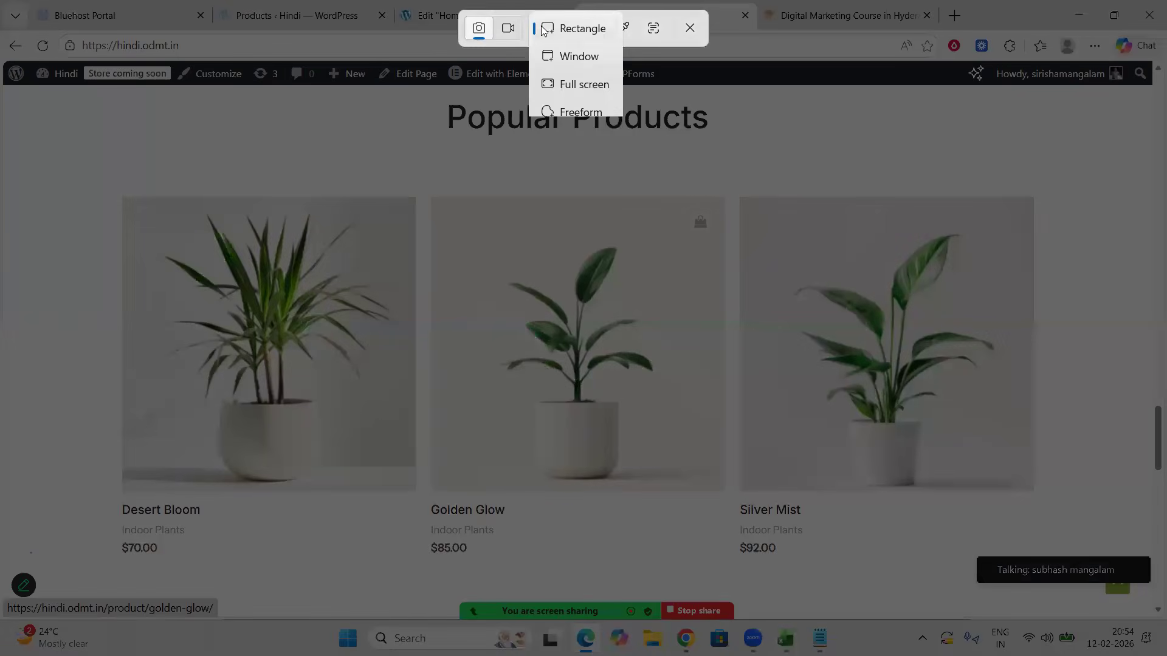
left_click(557, 31)
left_click_drag(52, 100, 1100, 566)
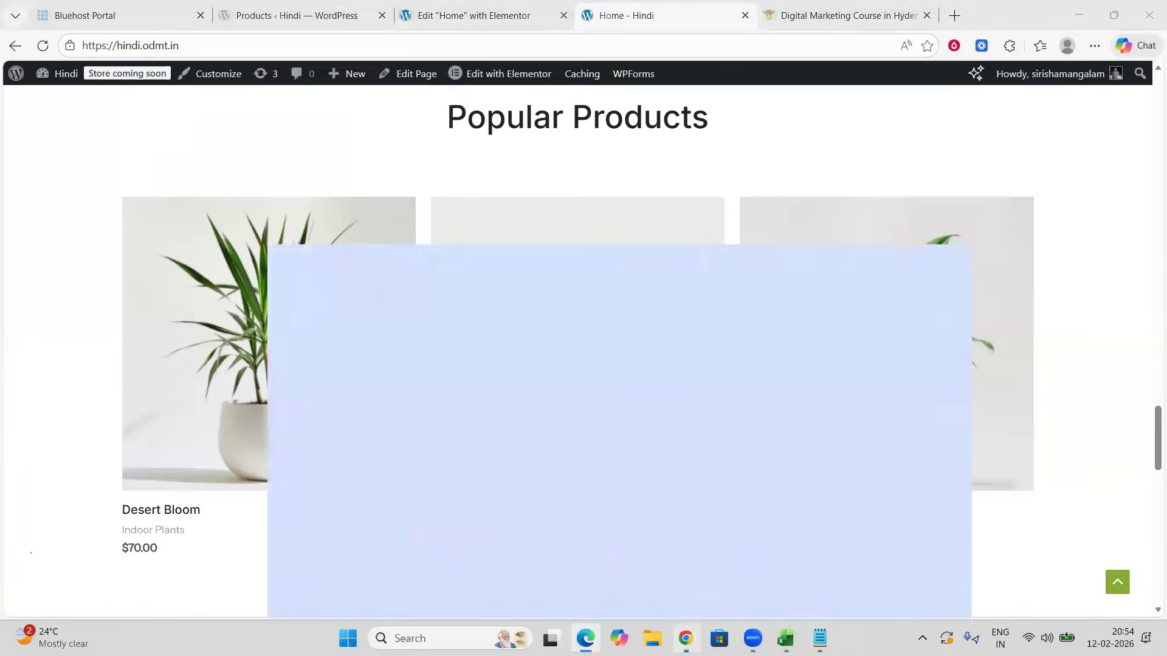
Step: Switch to Chrome, open a new tab and go to chatgpt.com
left_click(685, 639)
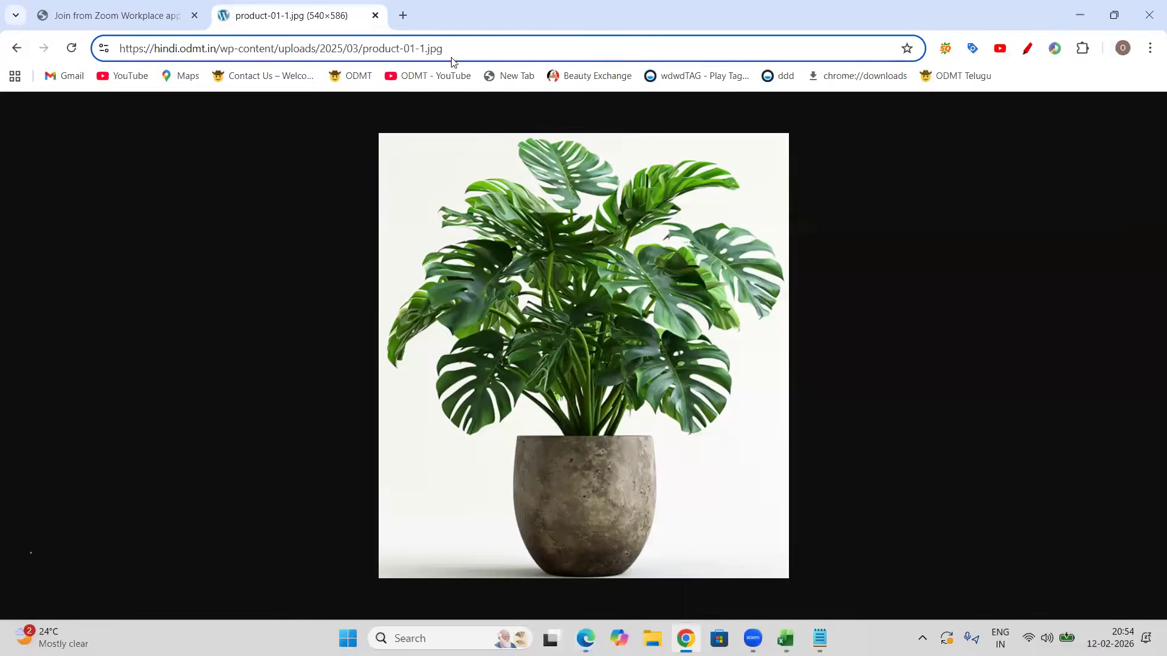
left_click(404, 17)
type("chatgpt.com")
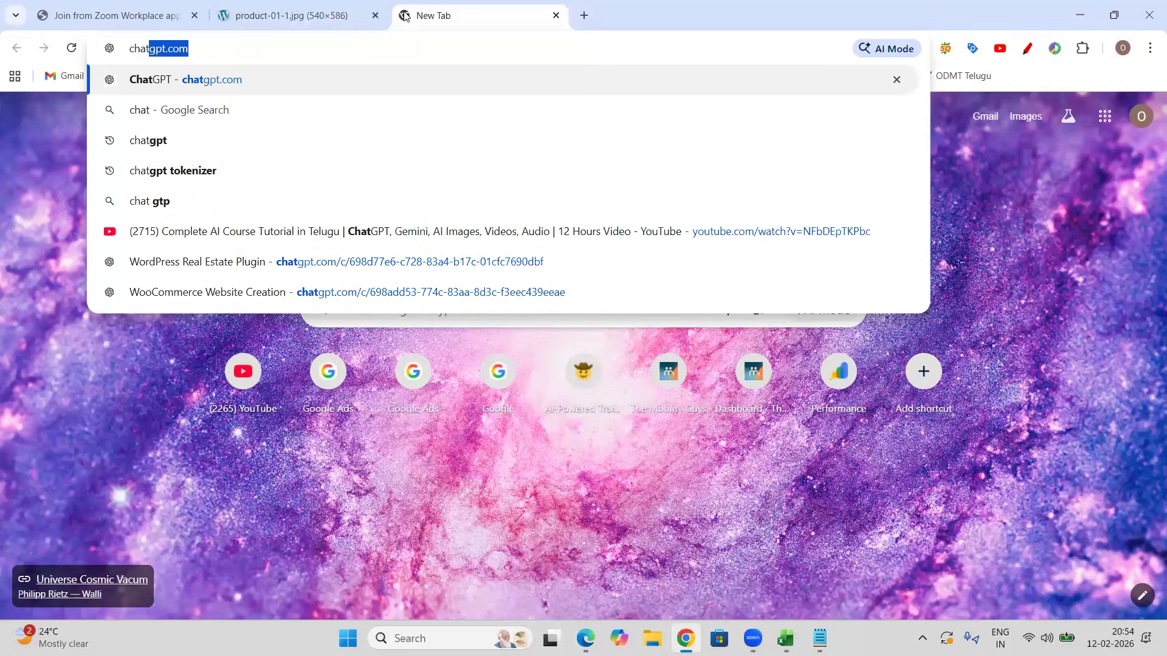
key("Return")
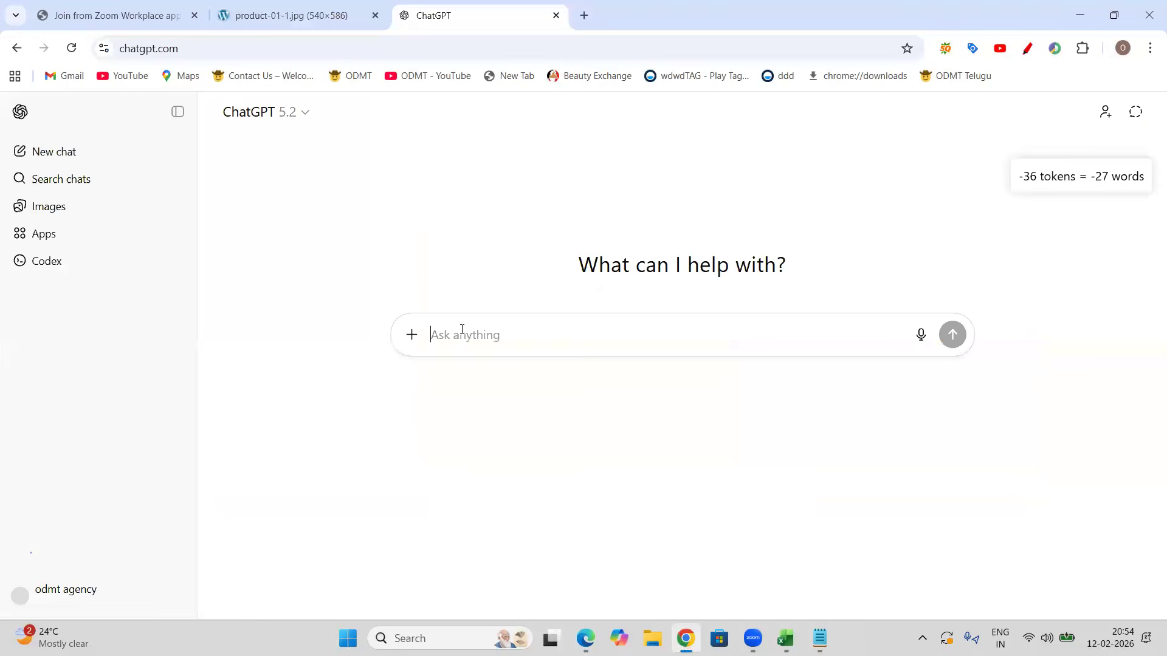
Step: Paste the screenshot and send a dictated prompt asking how to add this kind of layout to the site with Elementor
key("ctrl+v")
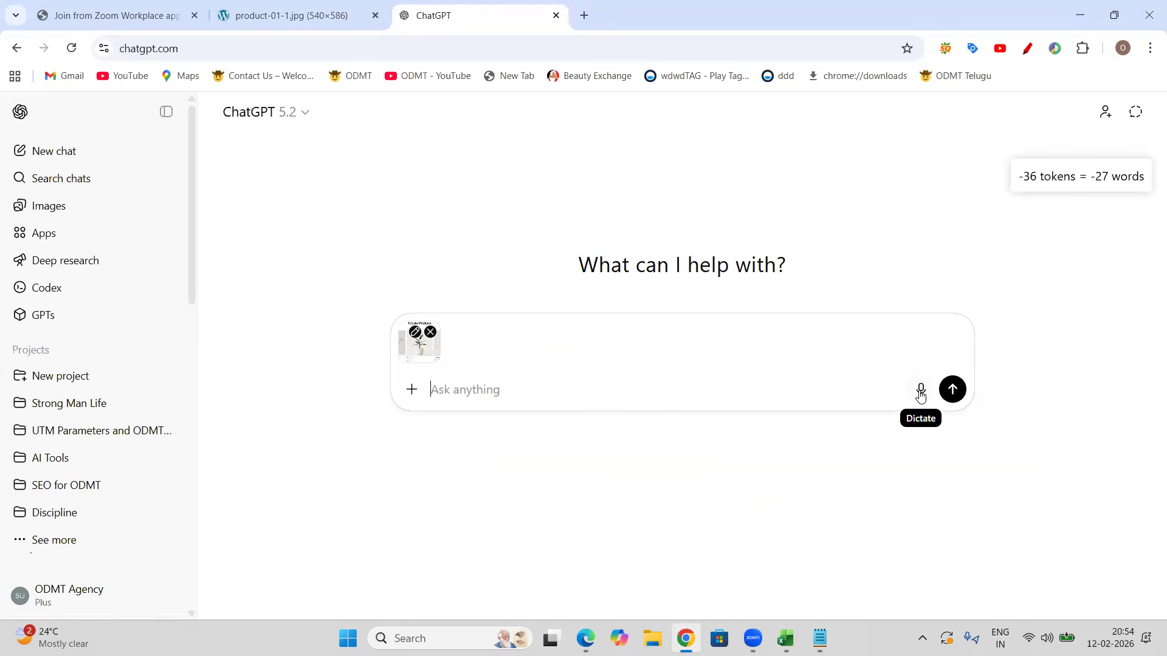
left_click(921, 390)
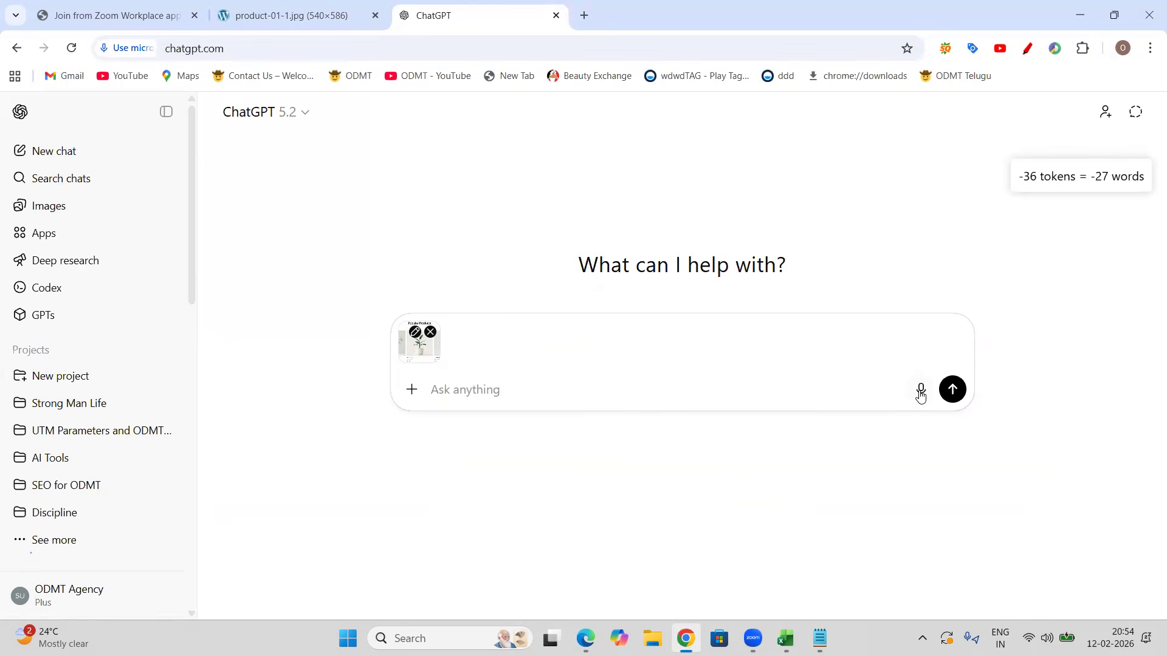
left_click(198, 284)
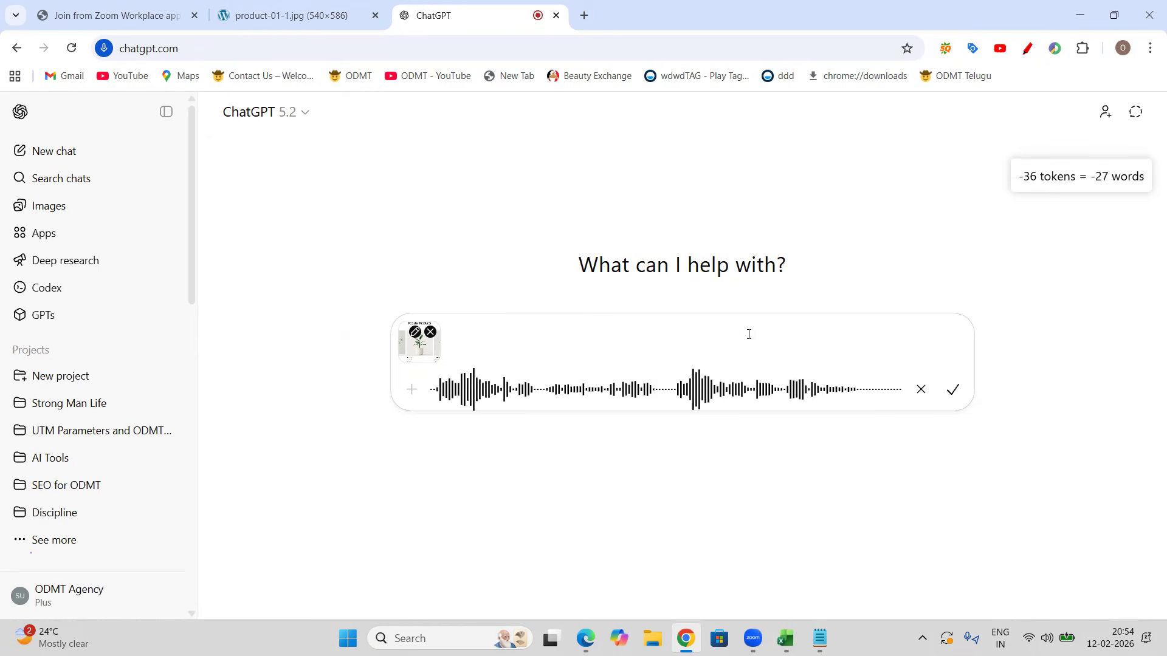
left_click(945, 395)
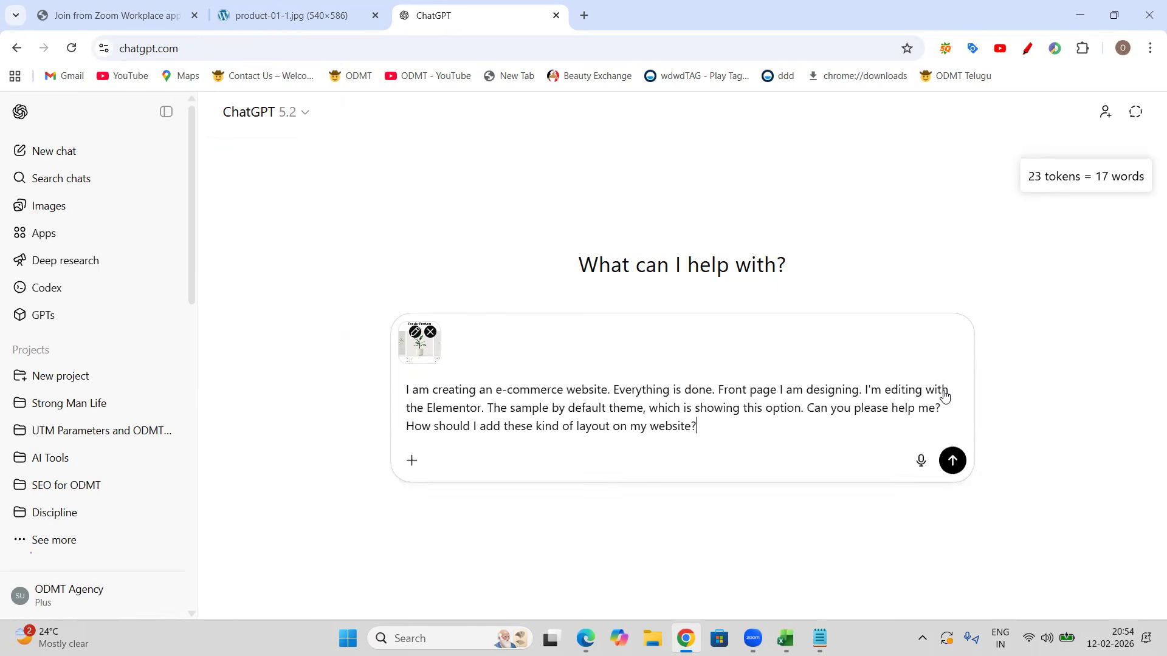
left_click(952, 462)
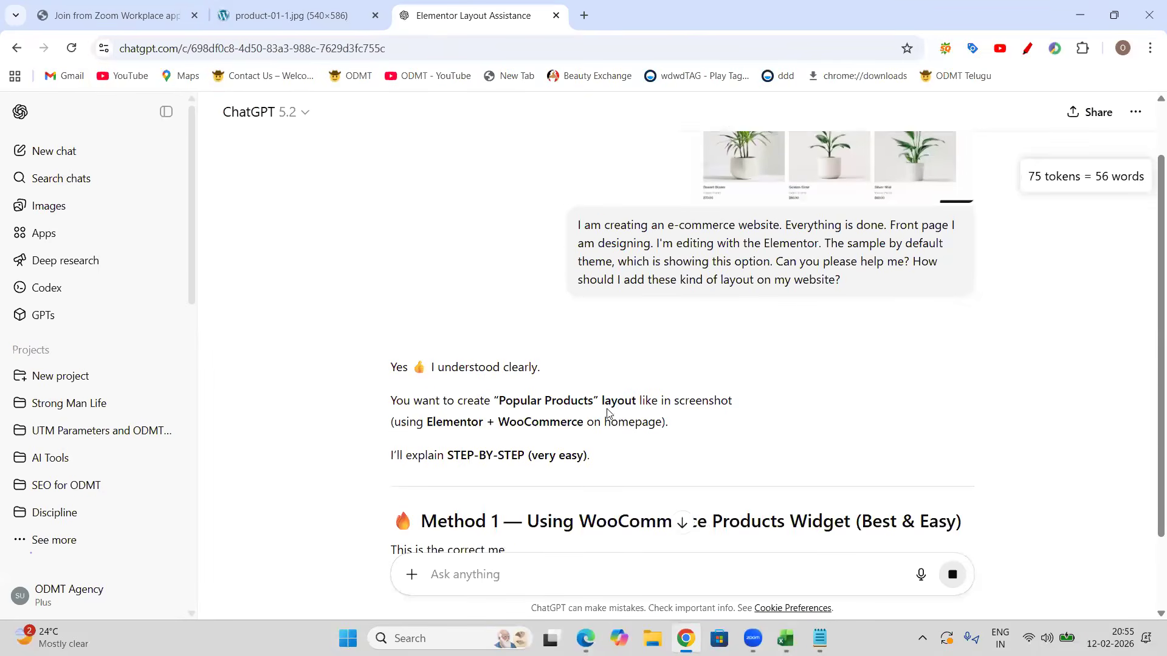
Step: Read through ChatGPT's step-by-step answer, then return to the site in the other browser
scroll(660, 358, "down", 1)
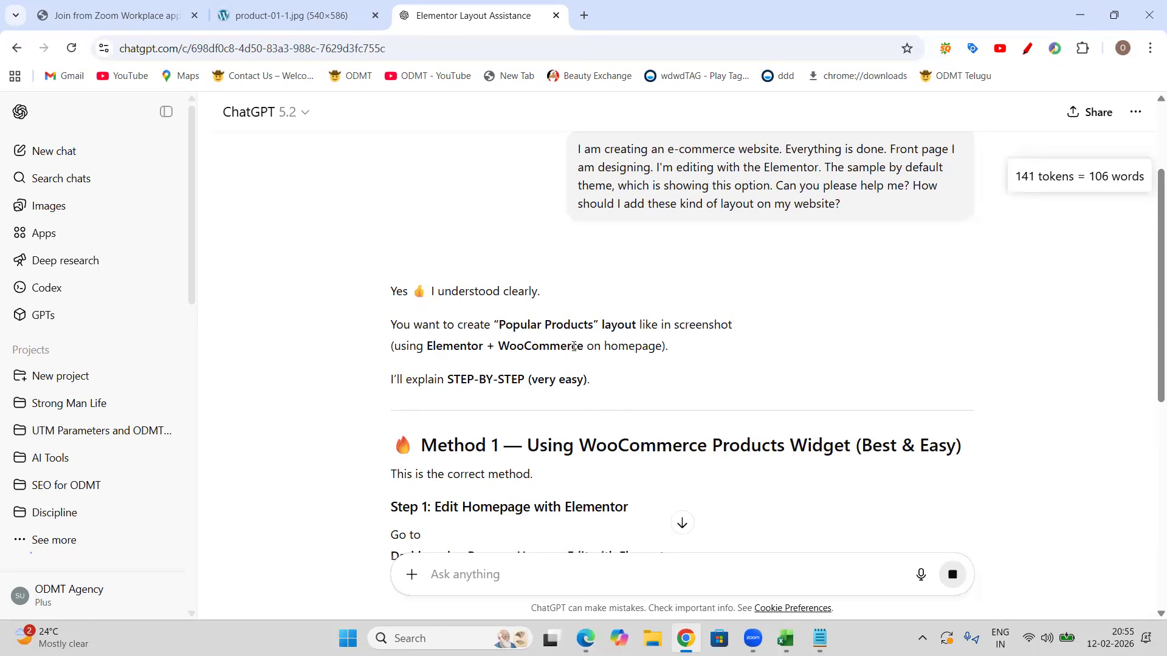
scroll(651, 348, "down", 3)
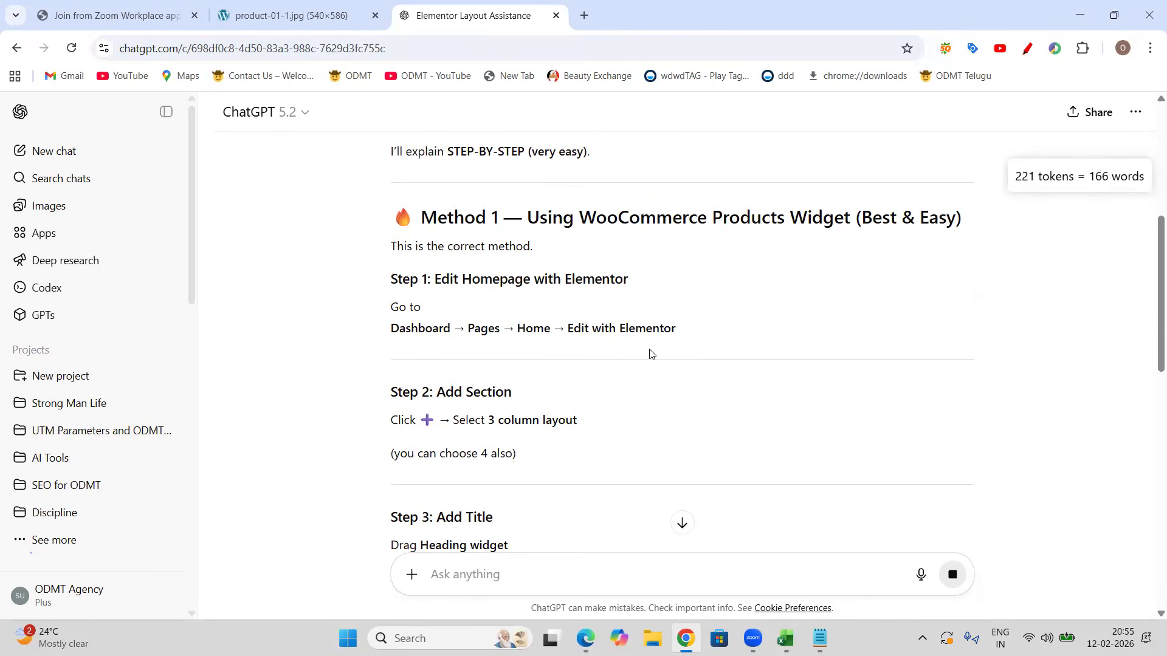
scroll(652, 353, "down", 1)
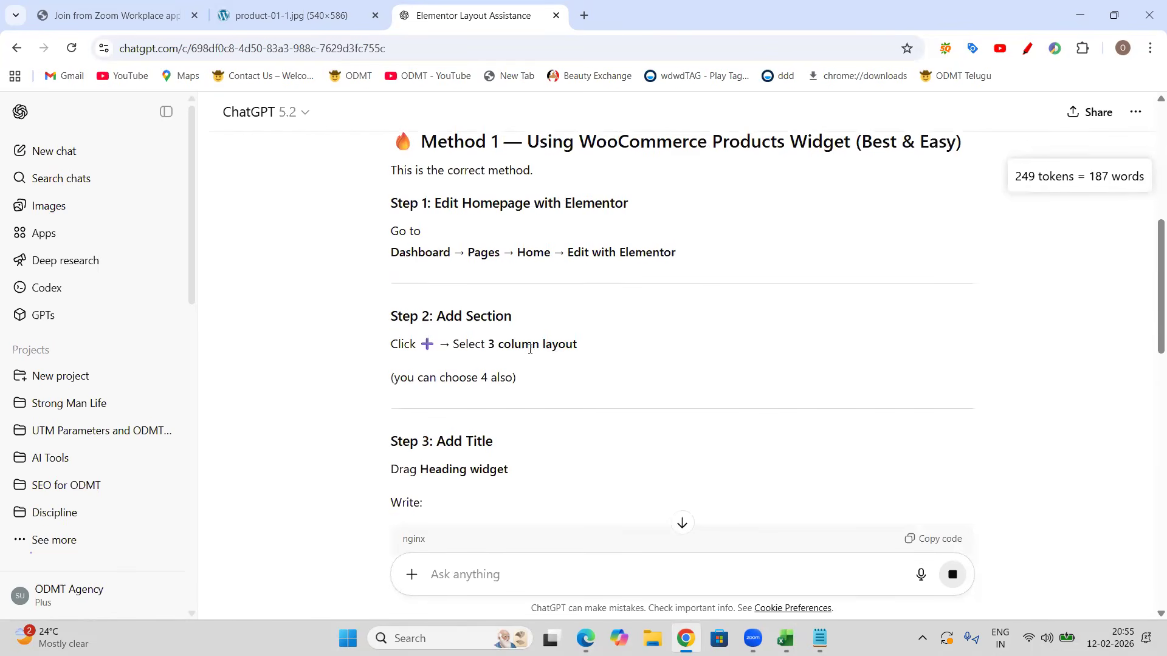
key("alt+Tab")
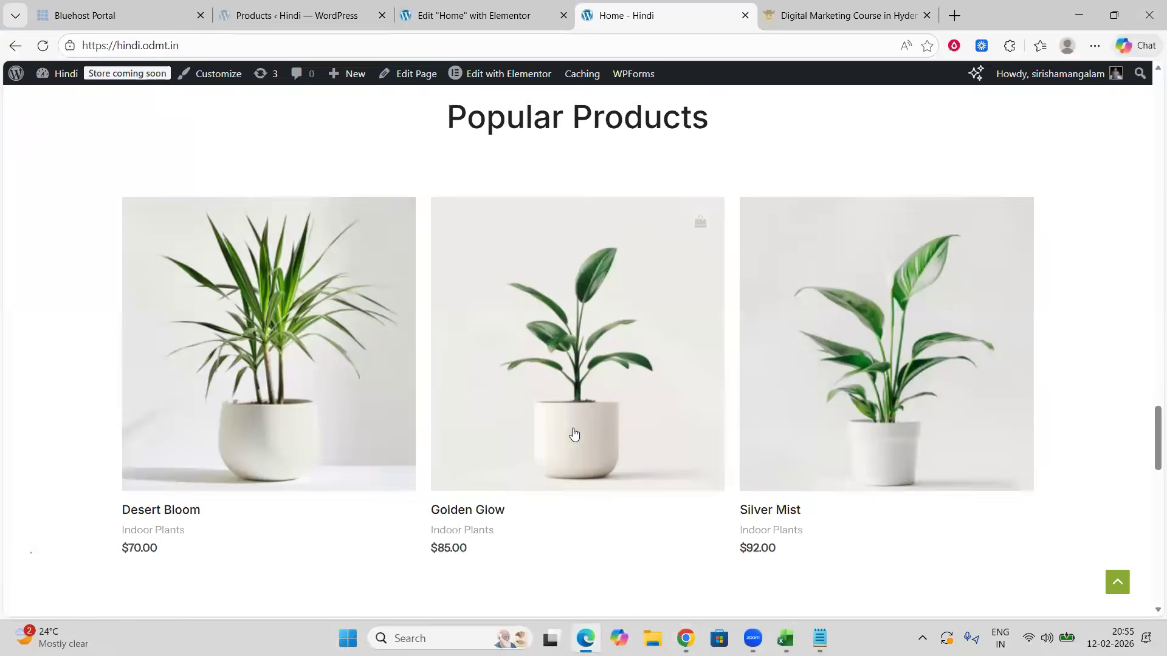
Step: Switch to ChatGPT and review its Method 1 instructions for adding the WooCommerce Products widget and configuring its layout
key("alt+Tab")
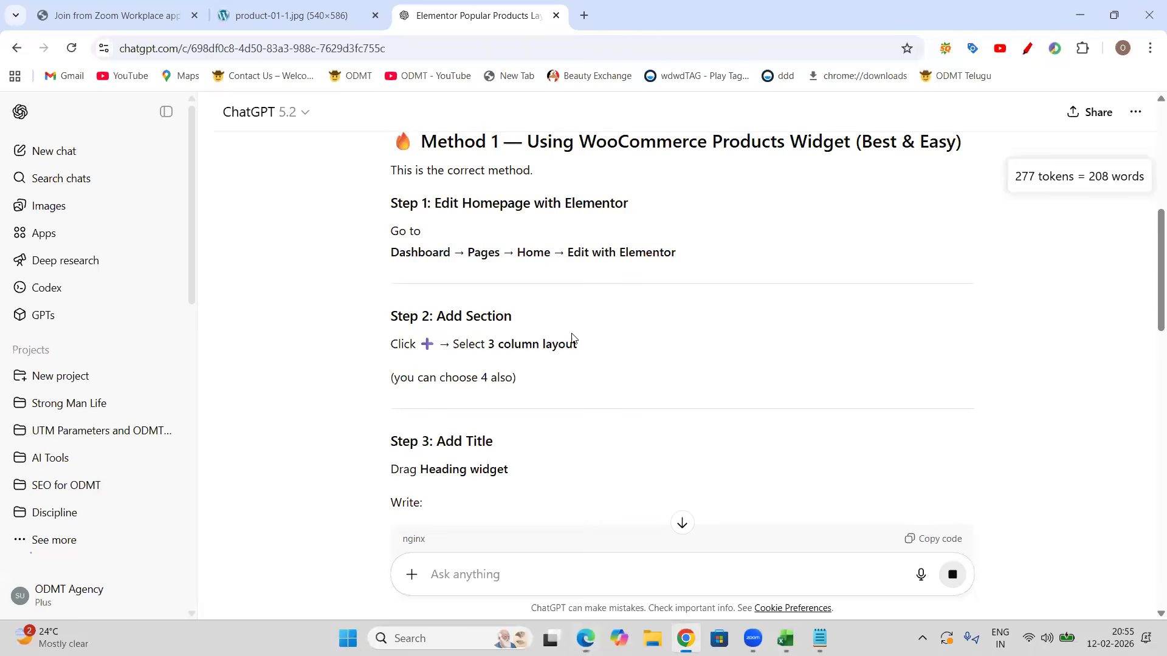
scroll(589, 357, "down", 2)
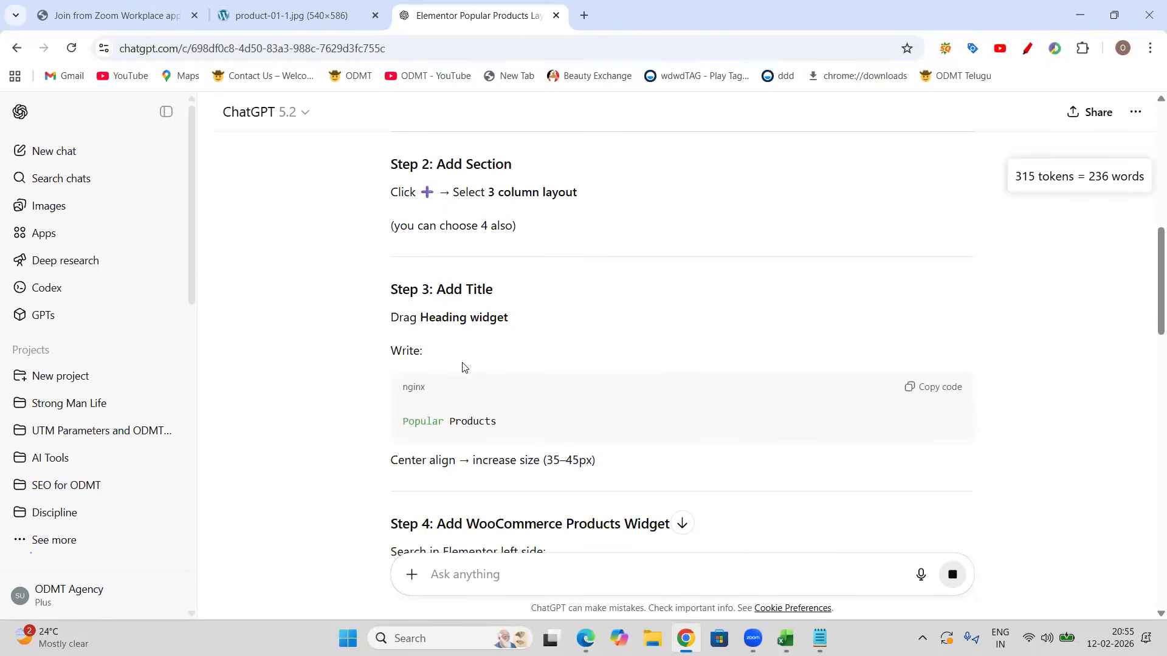
scroll(486, 377, "down", 2)
scroll(486, 386, "down", 3)
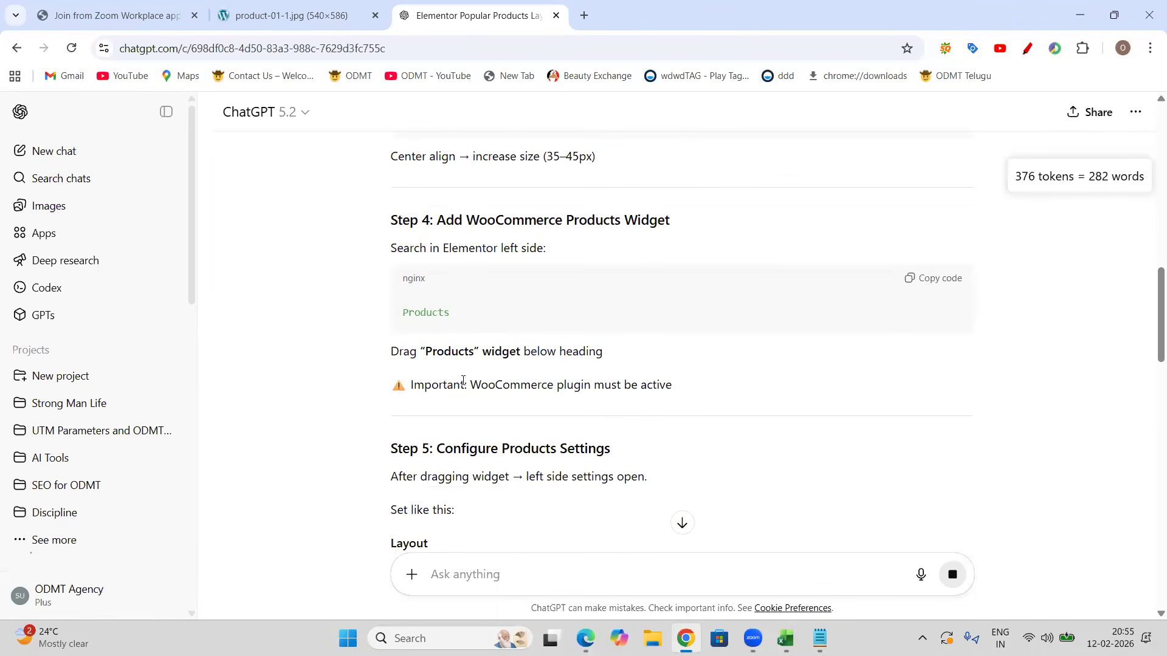
scroll(481, 328, "up", 3)
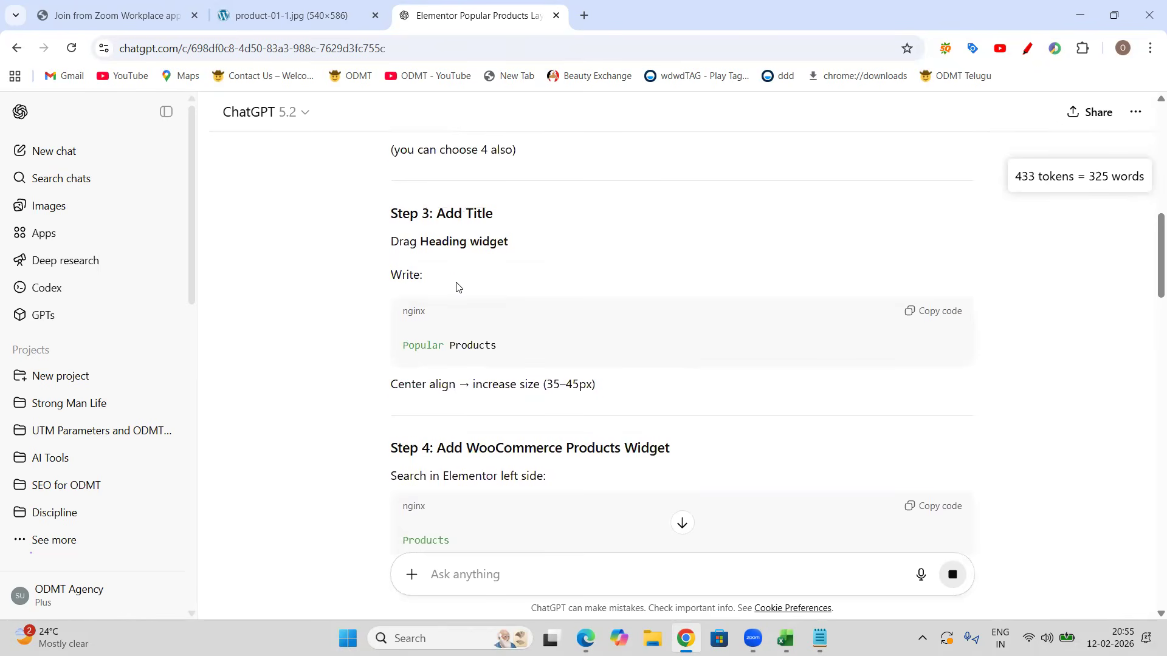
scroll(481, 298, "down", 1)
scroll(574, 313, "down", 1)
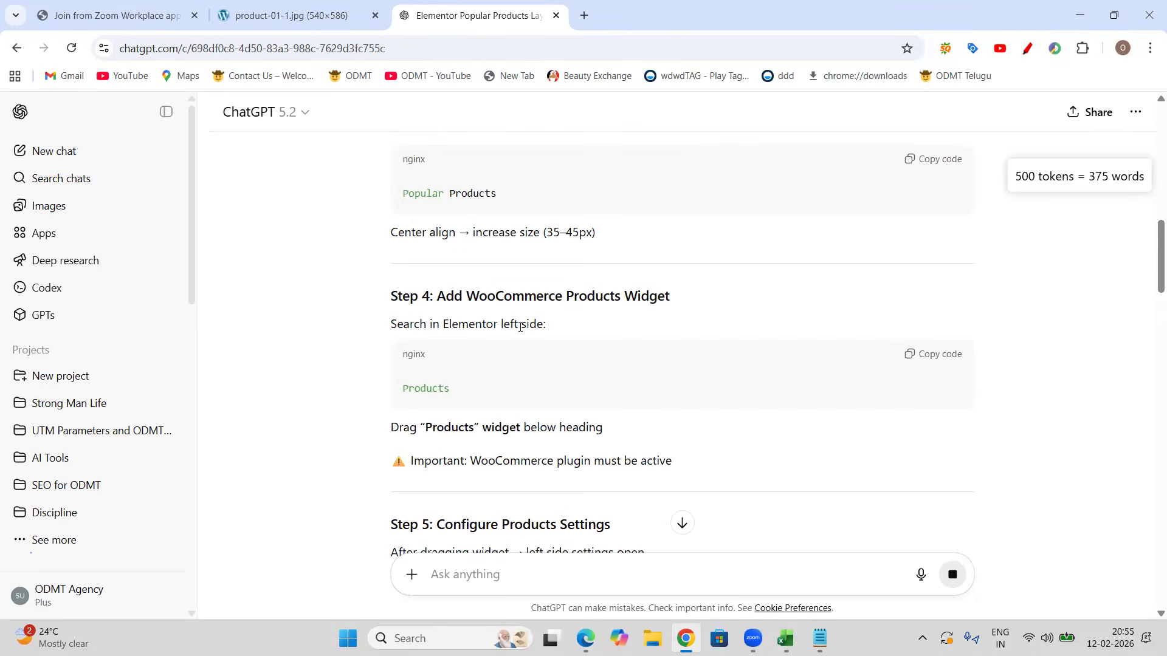
scroll(505, 370, "down", 2)
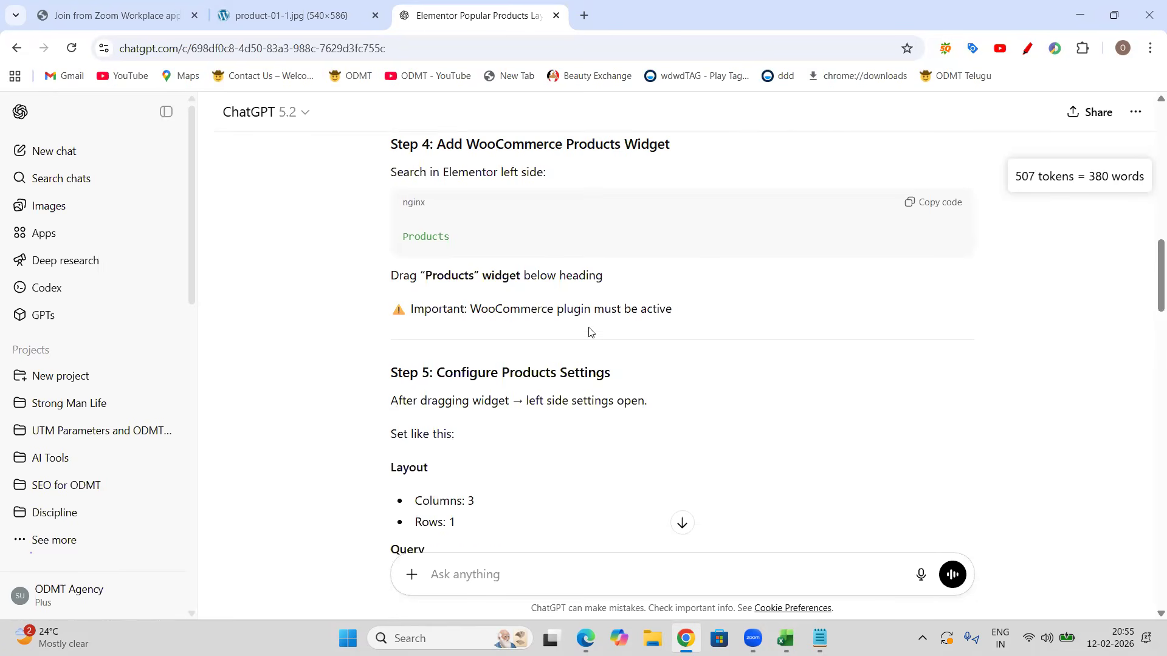
scroll(589, 332, "down", 2)
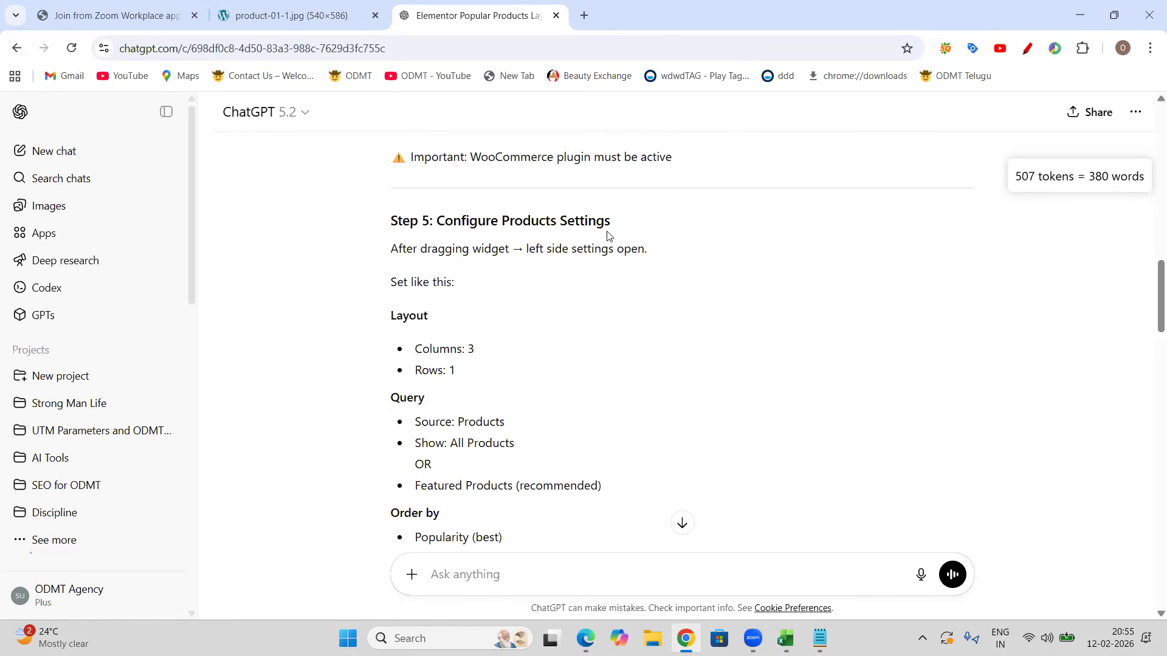
scroll(487, 328, "down", 8)
scroll(508, 367, "down", 3)
scroll(507, 366, "down", 2)
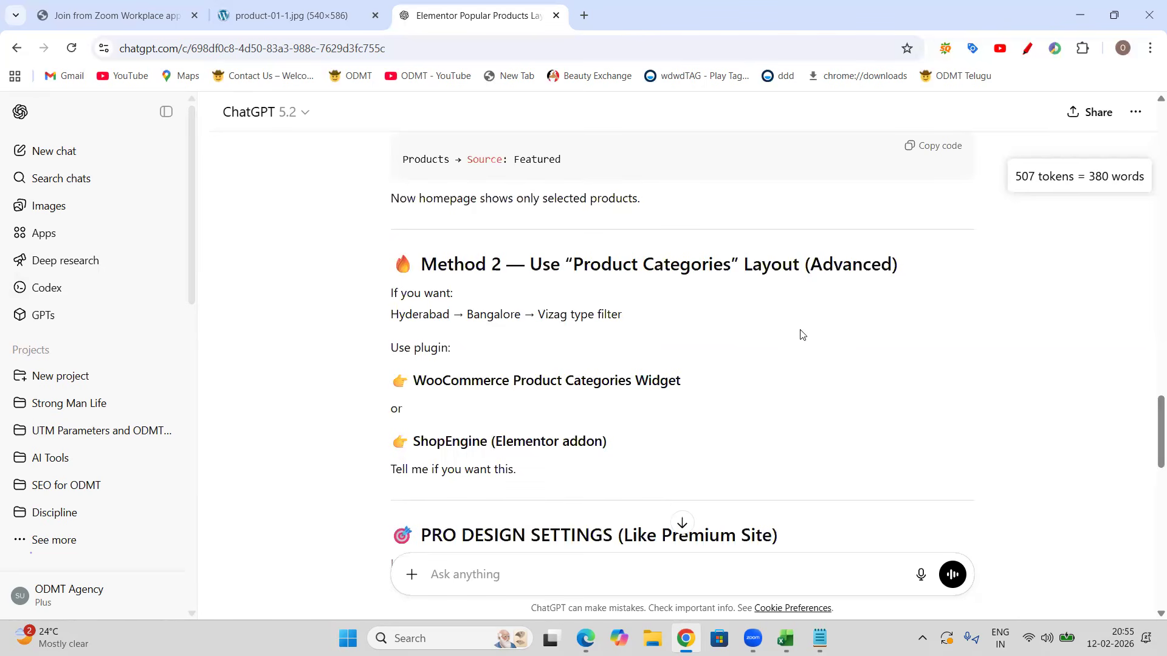
scroll(723, 353, "down", 7)
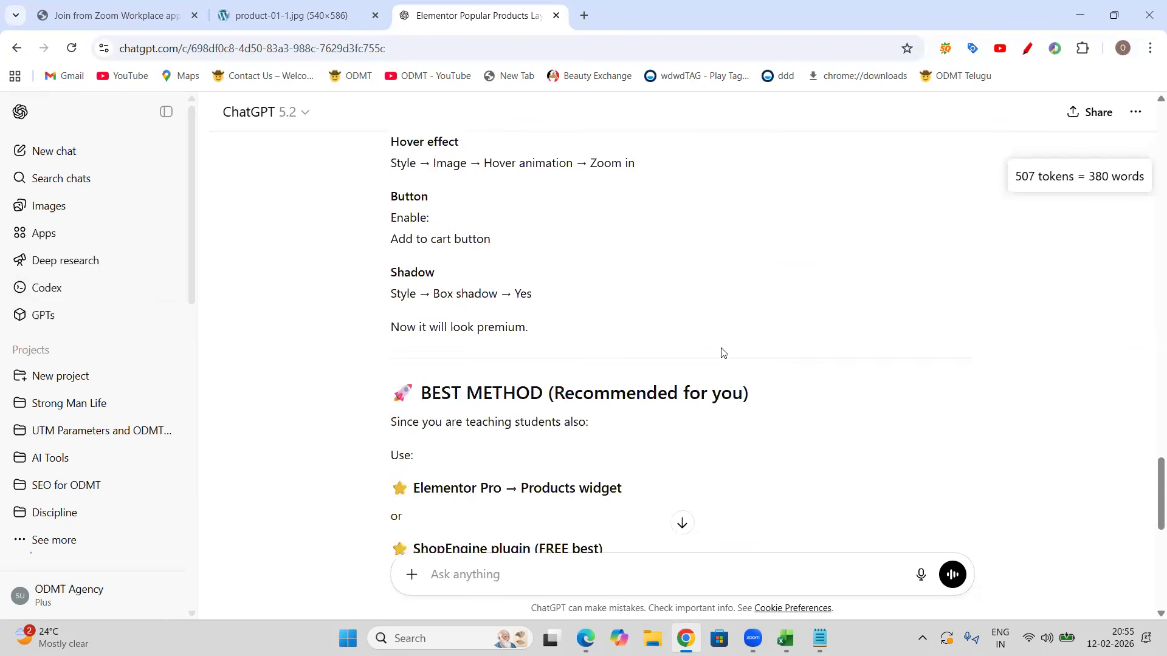
scroll(723, 353, "down", 9)
scroll(723, 353, "up", 11)
scroll(723, 353, "up", 20)
scroll(723, 352, "up", 10)
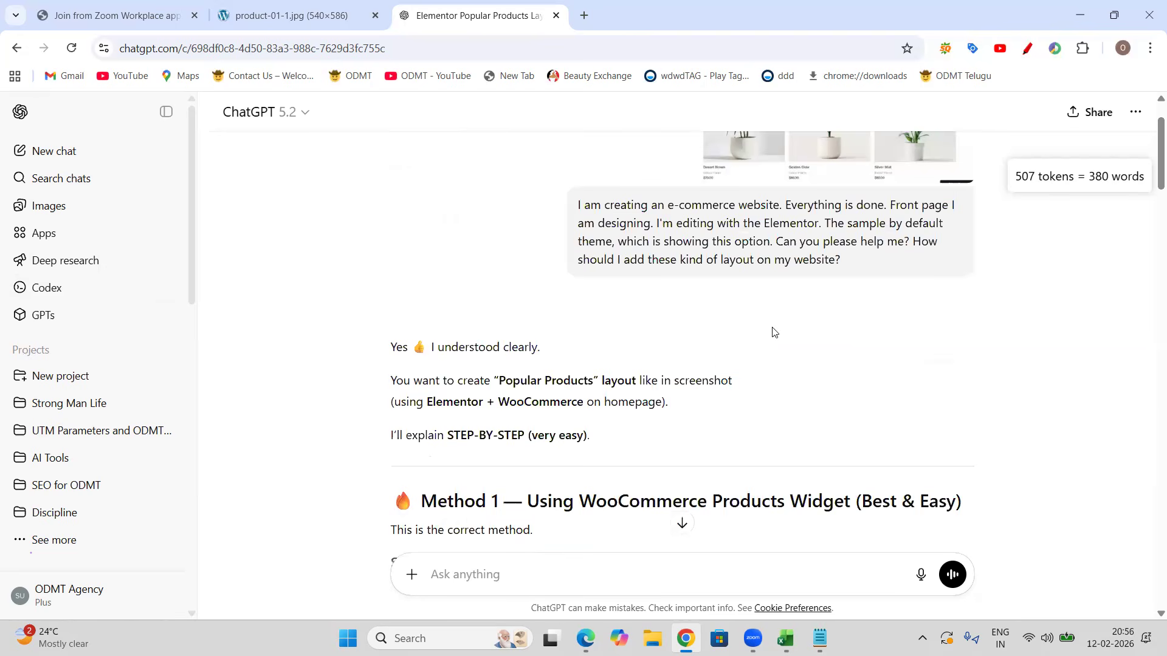
Step: Switch back to the live site and scroll through the home page's product sections for comparison
key("alt+Tab")
scroll(1044, 320, "up", 19)
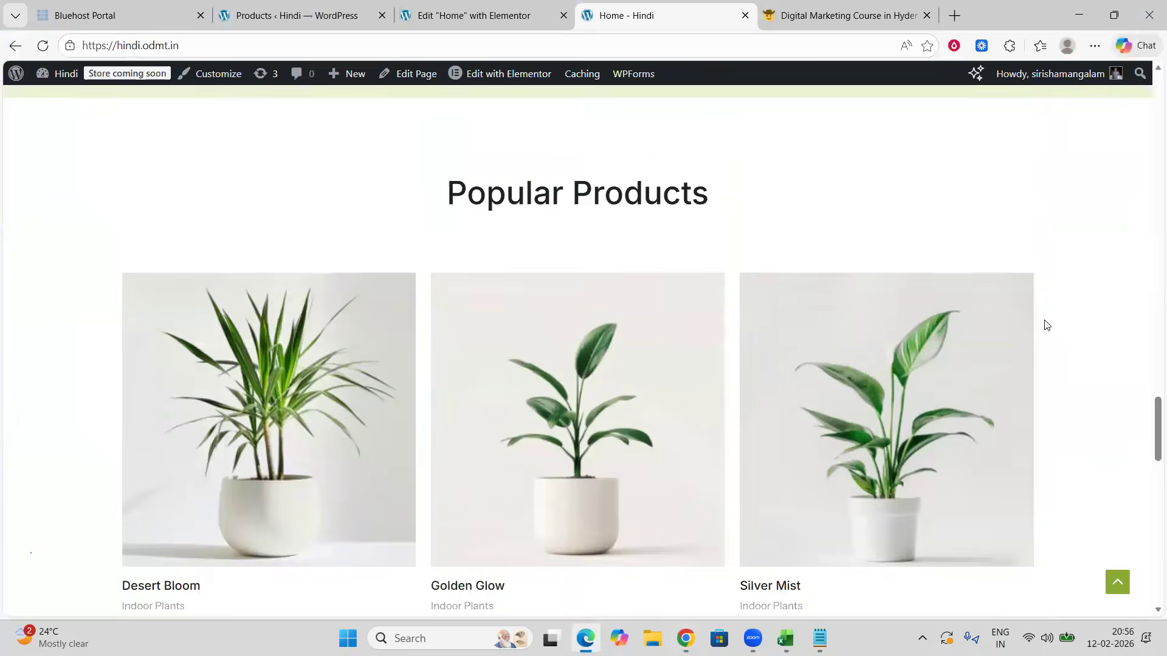
scroll(1044, 325, "up", 20)
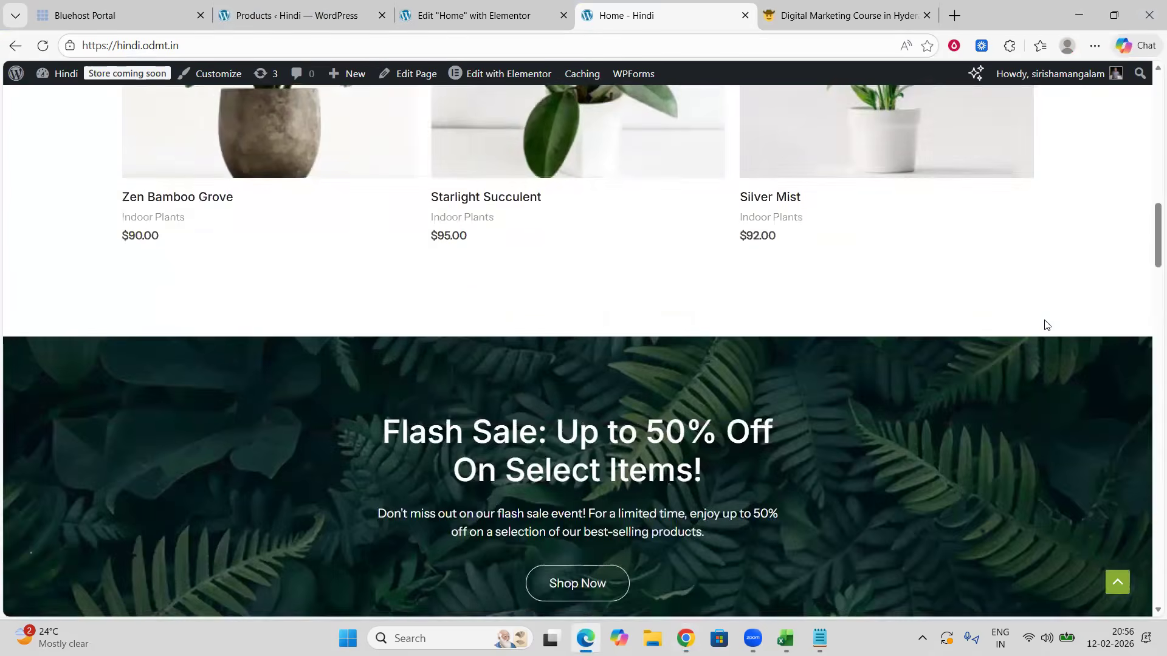
scroll(1044, 325, "up", 4)
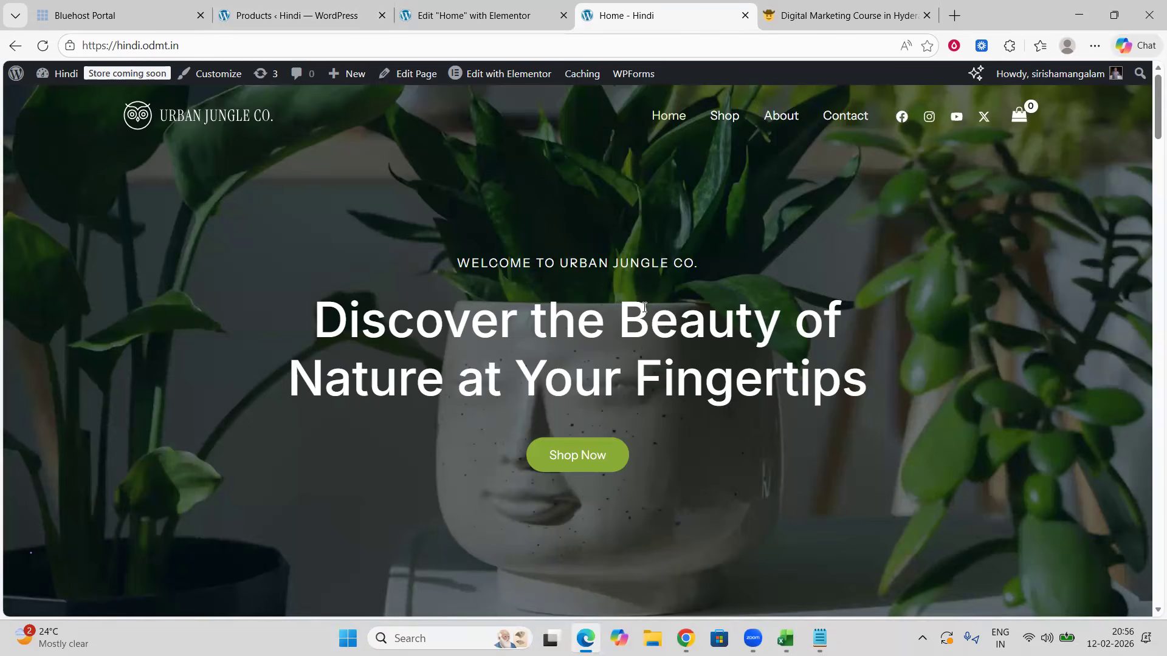
scroll(769, 255, "down", 15)
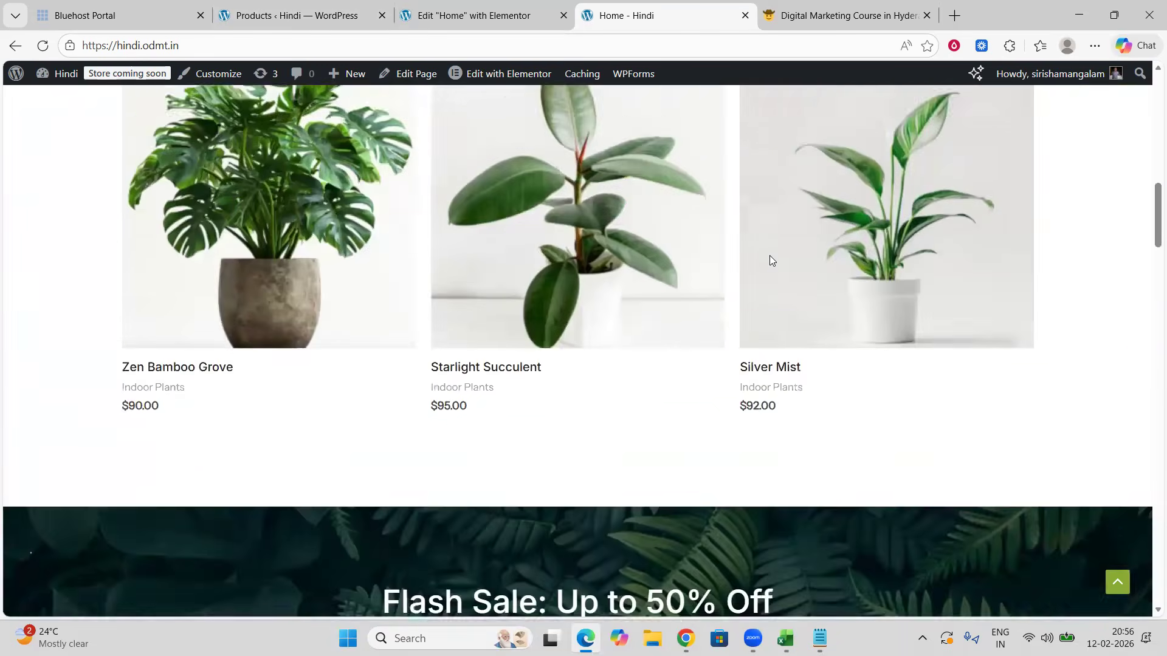
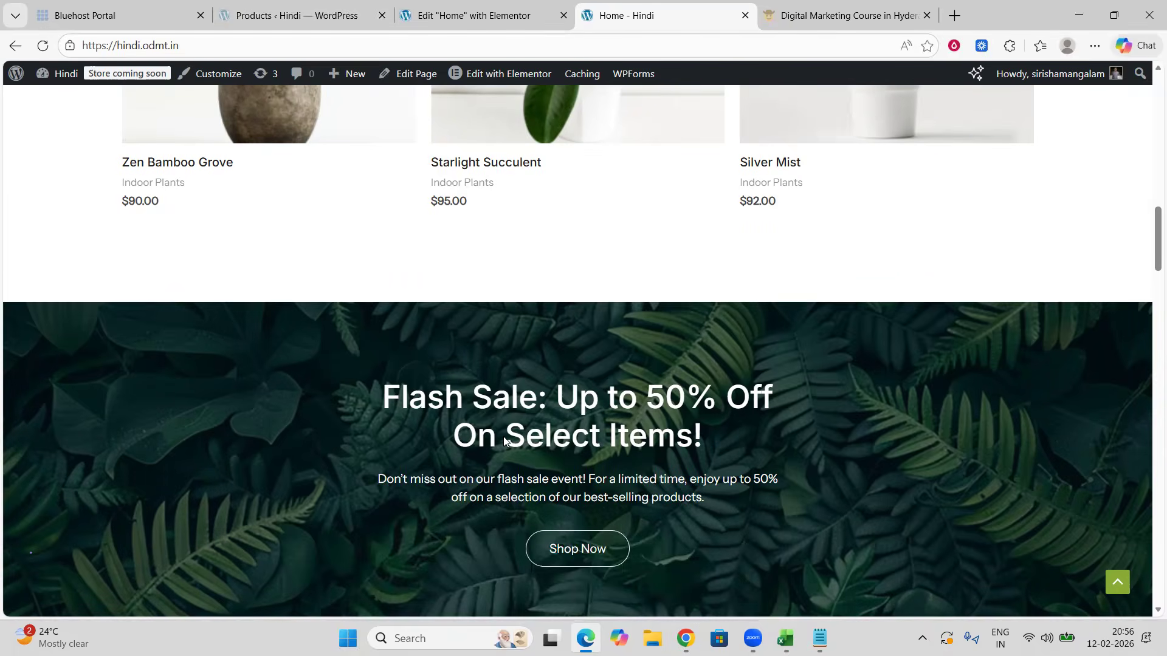
Step: Open the plugins page, start adding a new plugin, and search the plugin directory for woocommerce
left_click(298, 15)
left_click(48, 487)
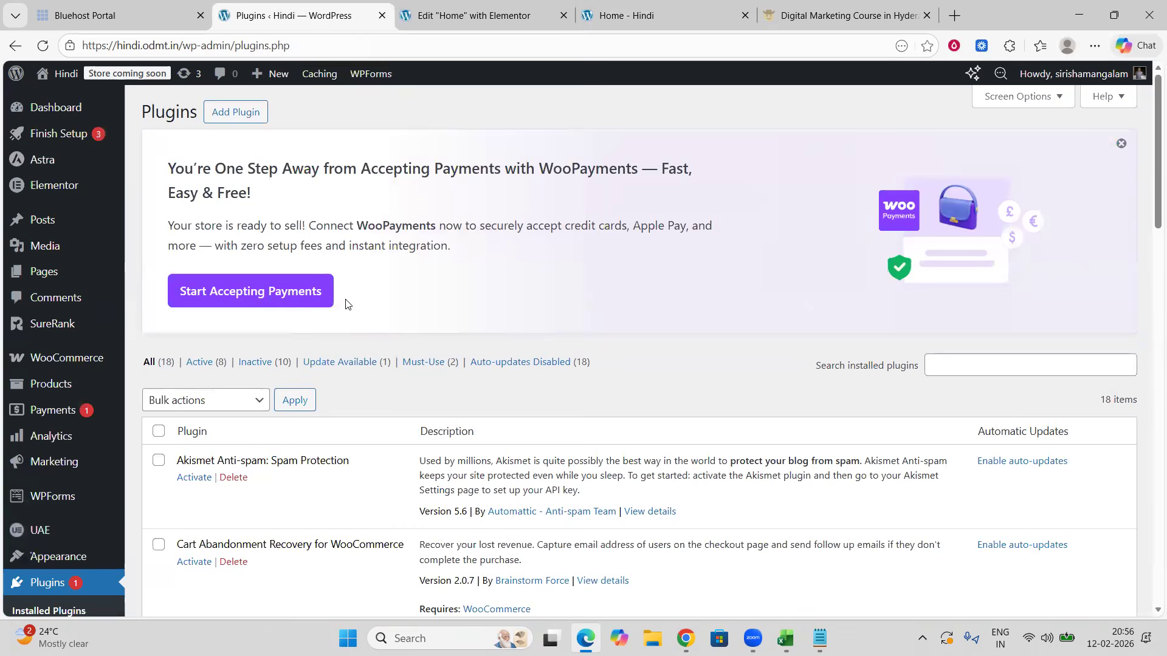
left_click(237, 113)
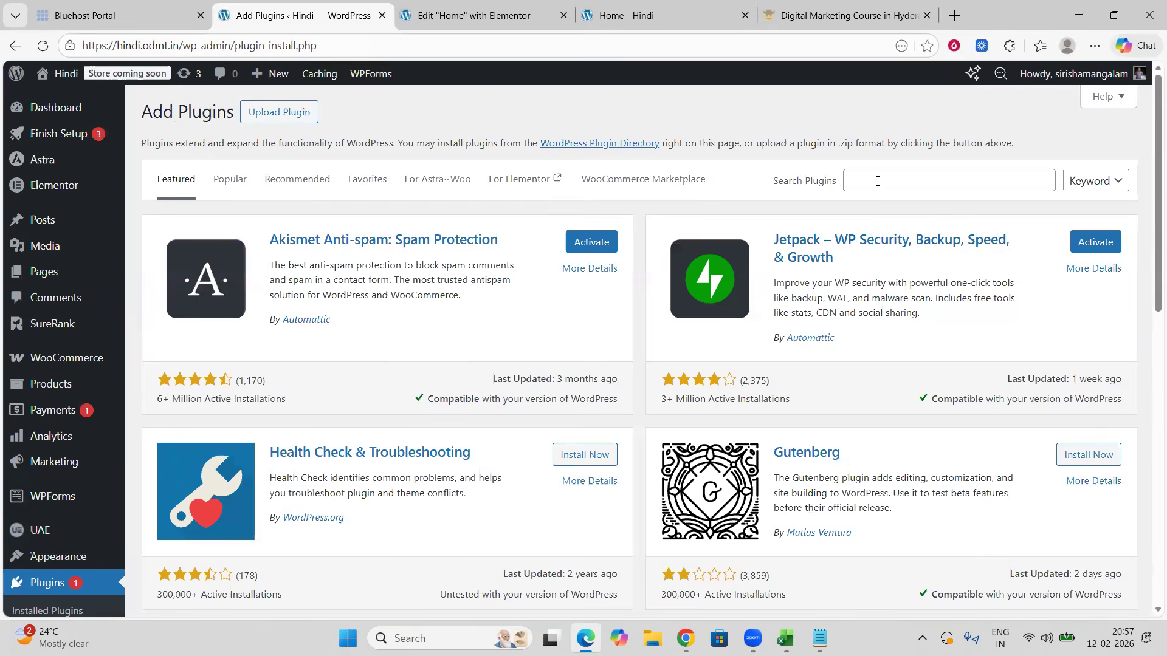
left_click(876, 176)
type("woocommerce")
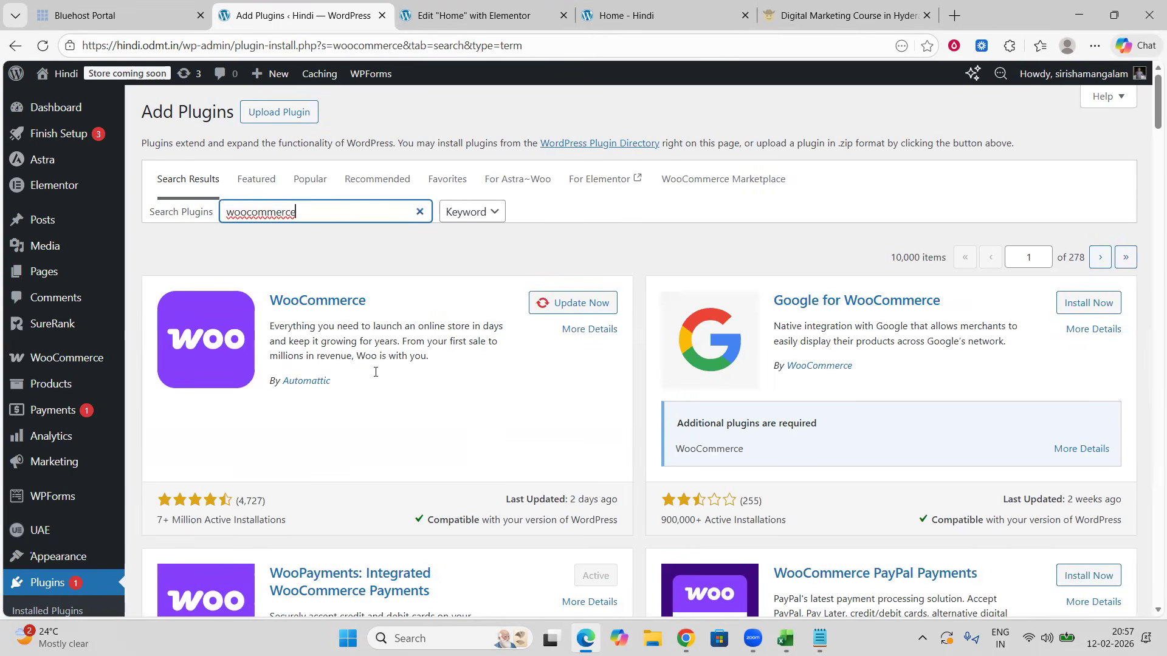
Step: Scroll through the WooCommerce-related plugin search results
scroll(376, 372, "down", 4)
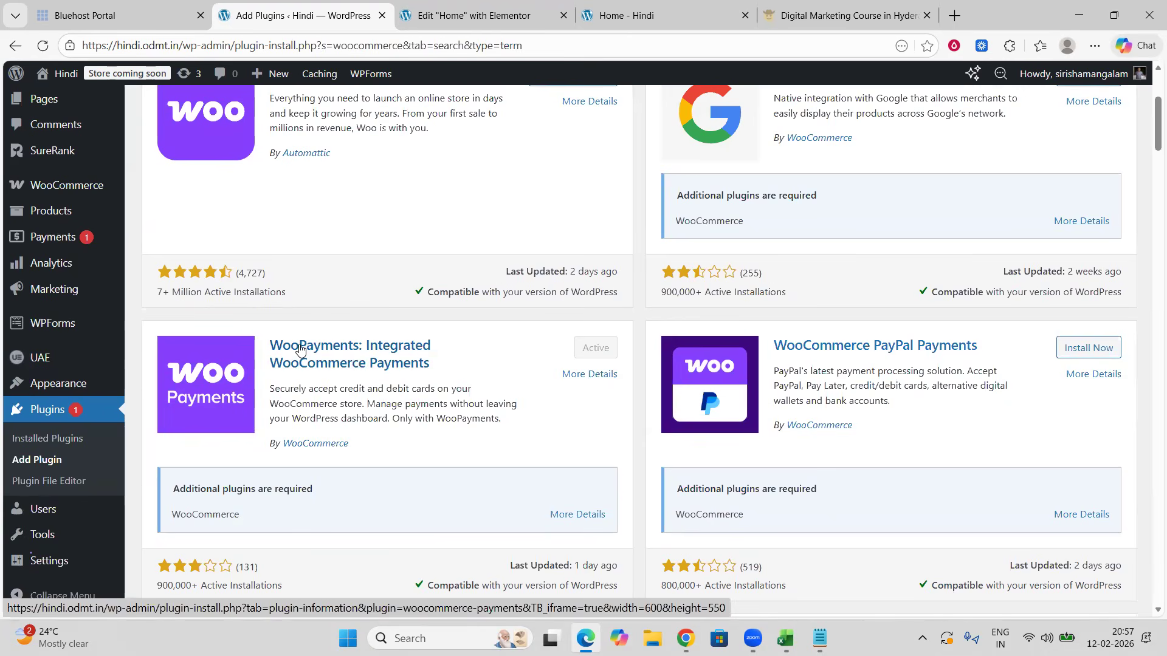
scroll(690, 353, "down", 4)
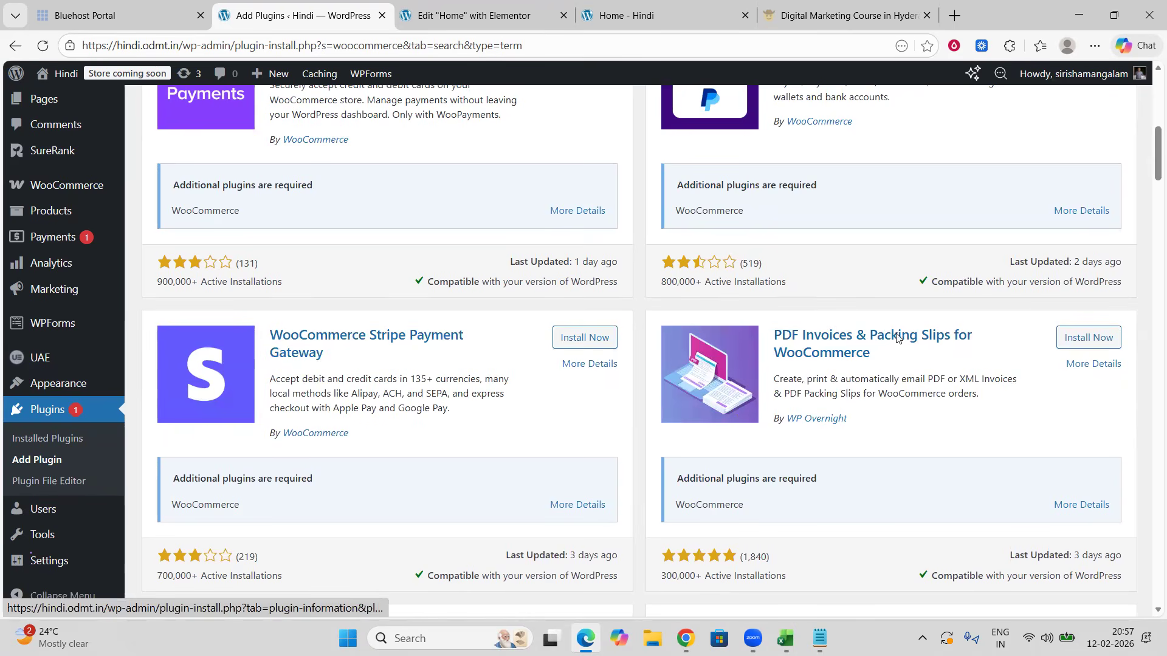
scroll(795, 360, "down", 1)
scroll(795, 360, "down", 6)
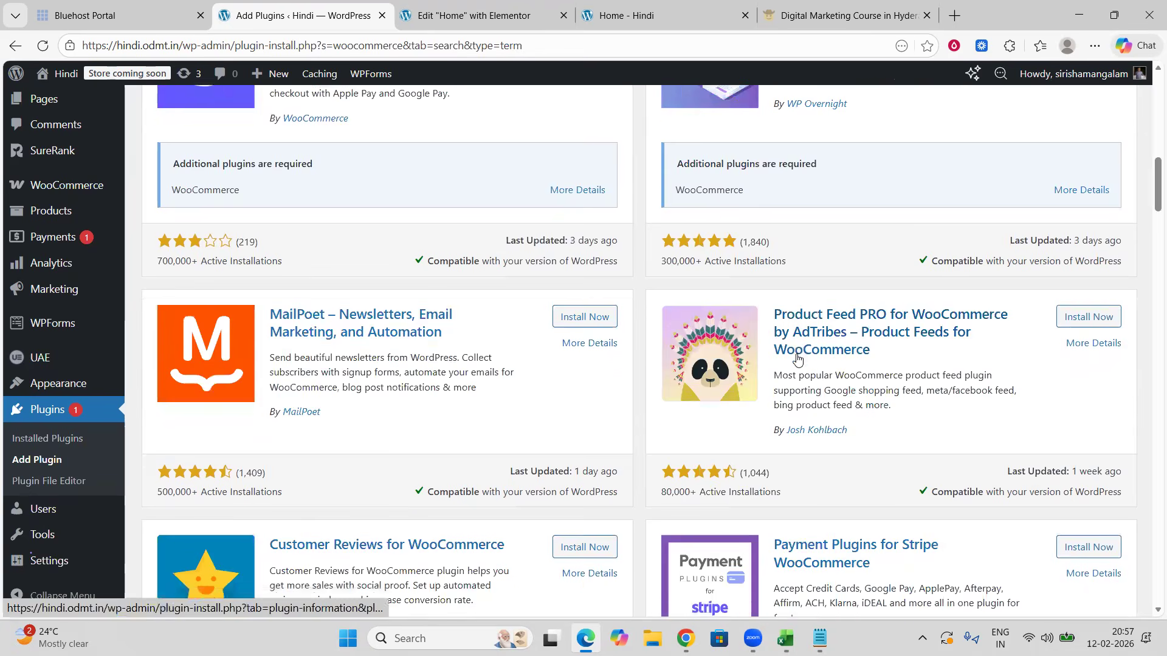
scroll(797, 360, "up", 1)
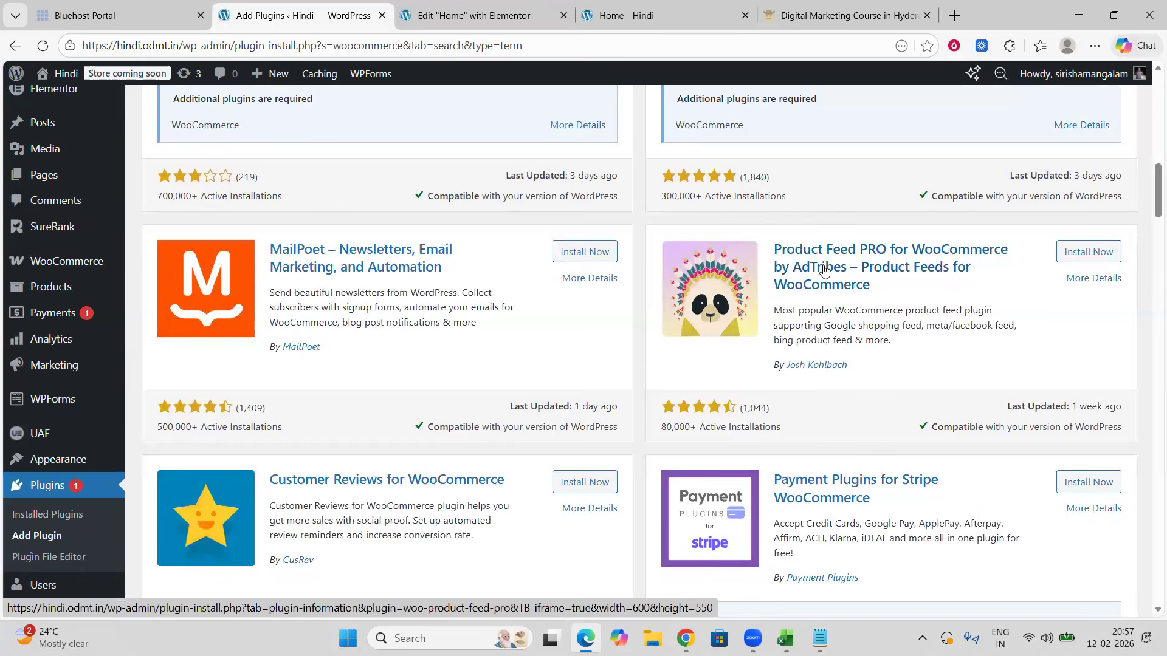
scroll(822, 271, "down", 2)
scroll(643, 319, "down", 1)
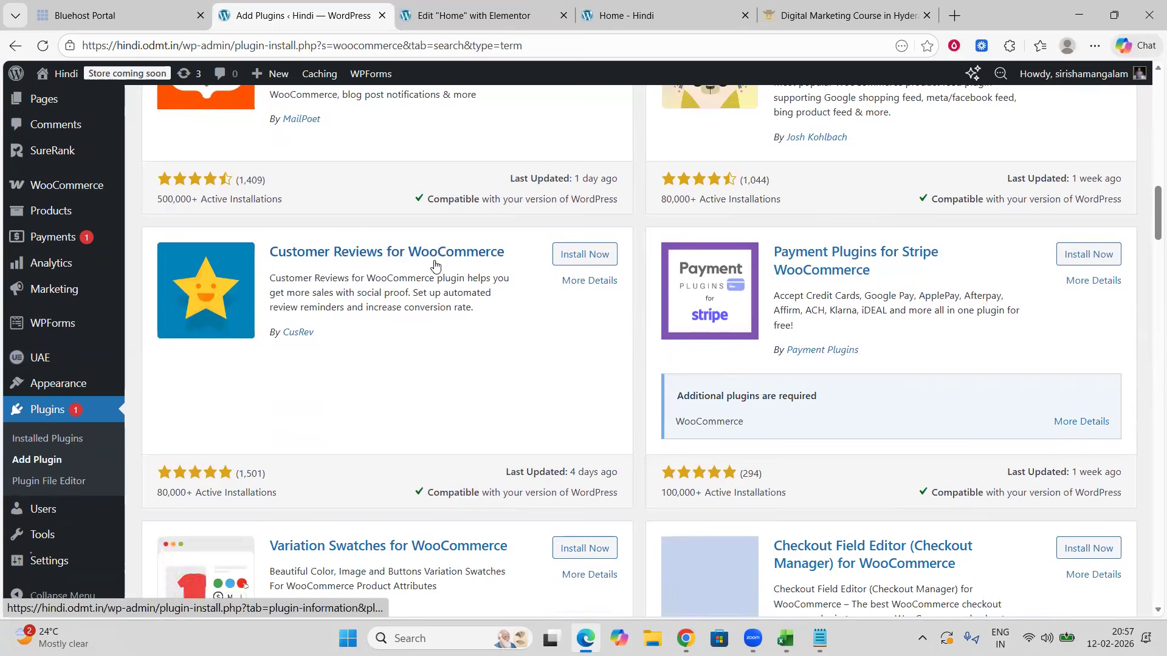
scroll(458, 302, "down", 1)
scroll(458, 302, "down", 3)
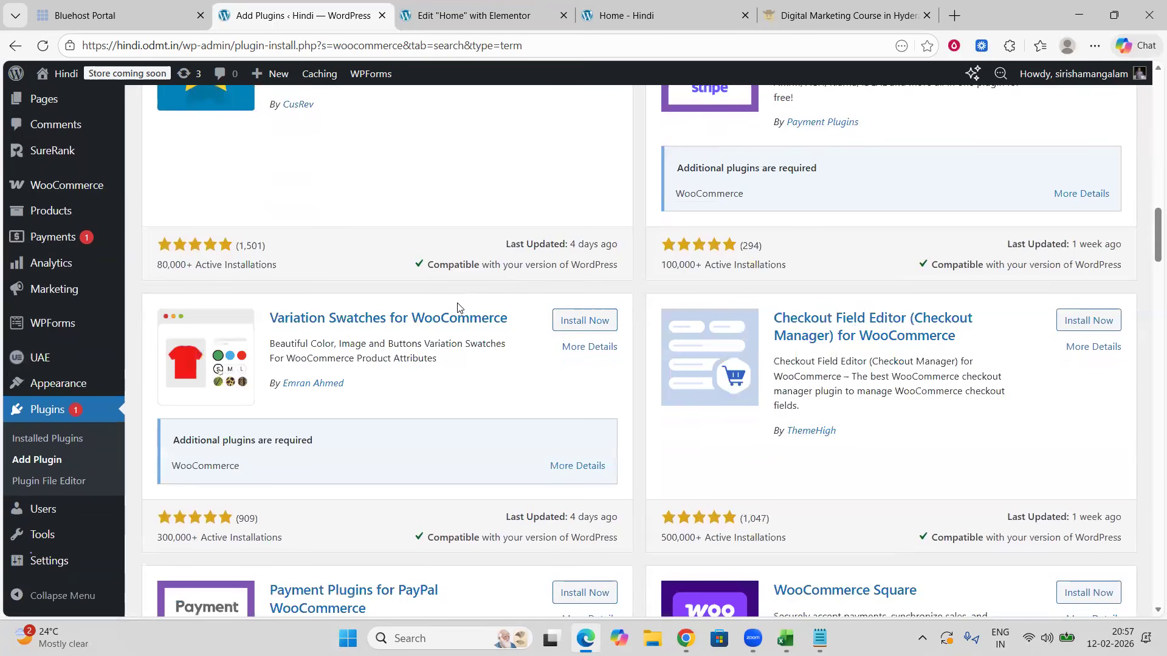
scroll(467, 304, "down", 1)
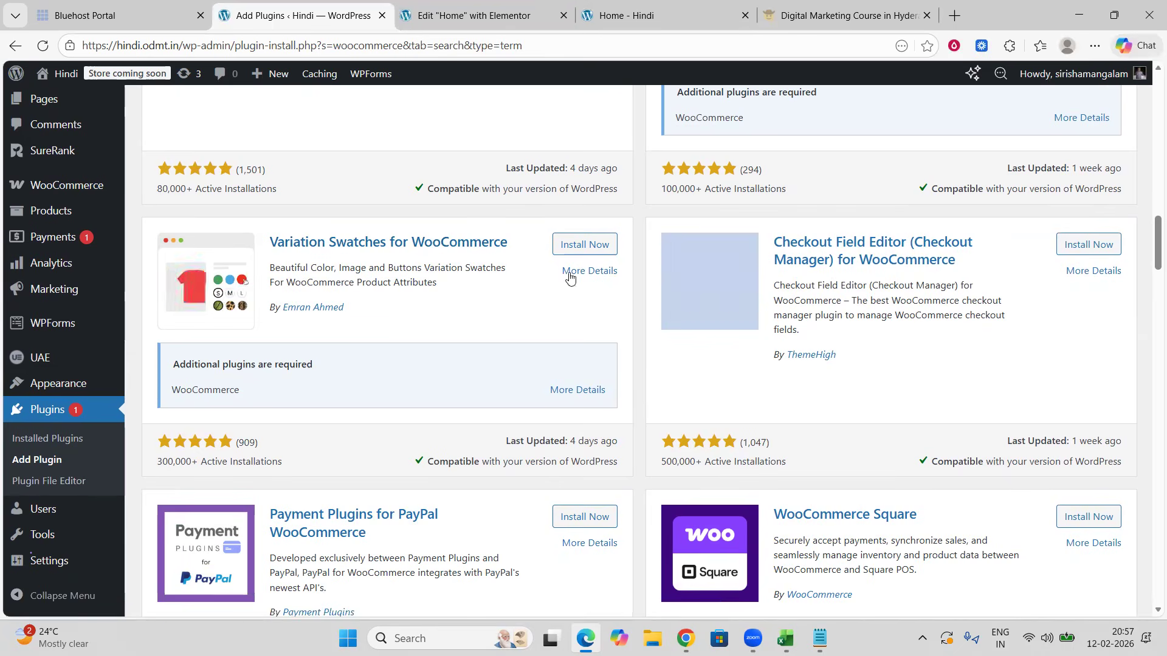
scroll(568, 274, "down", 6)
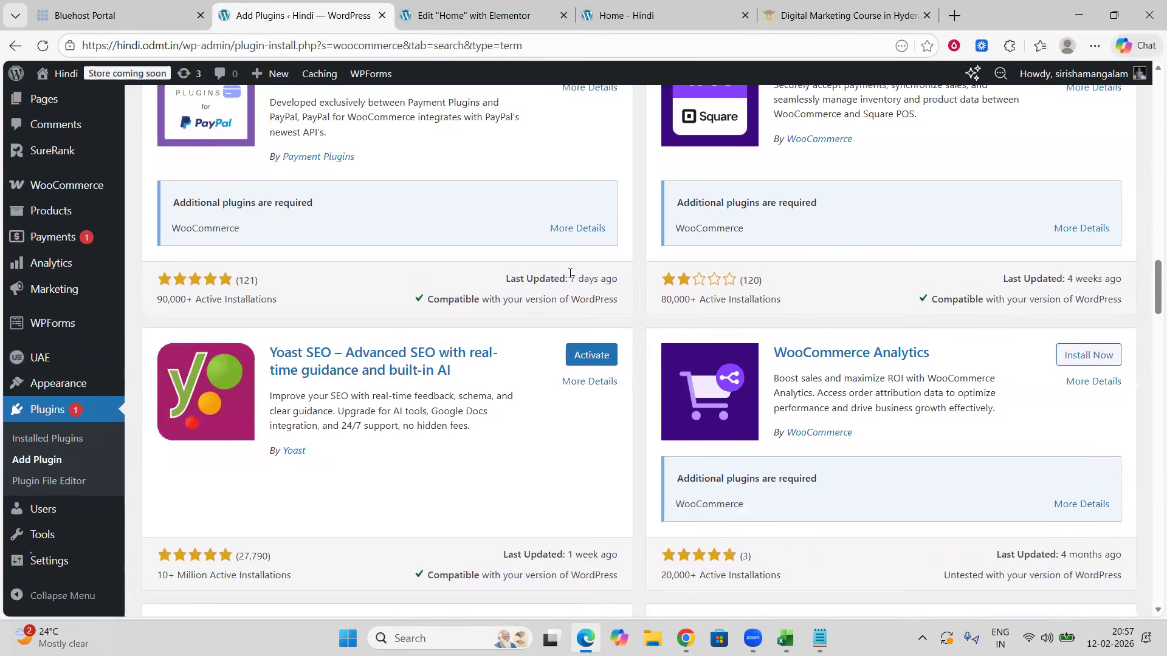
scroll(570, 273, "down", 2)
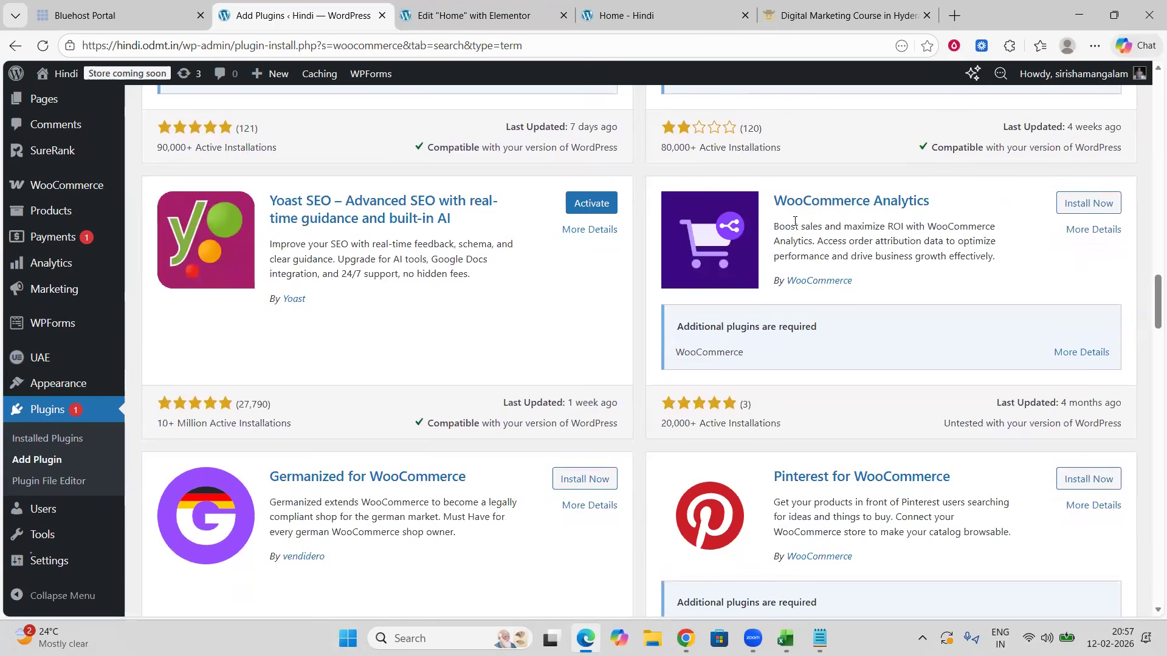
scroll(736, 284, "down", 2)
scroll(734, 285, "down", 5)
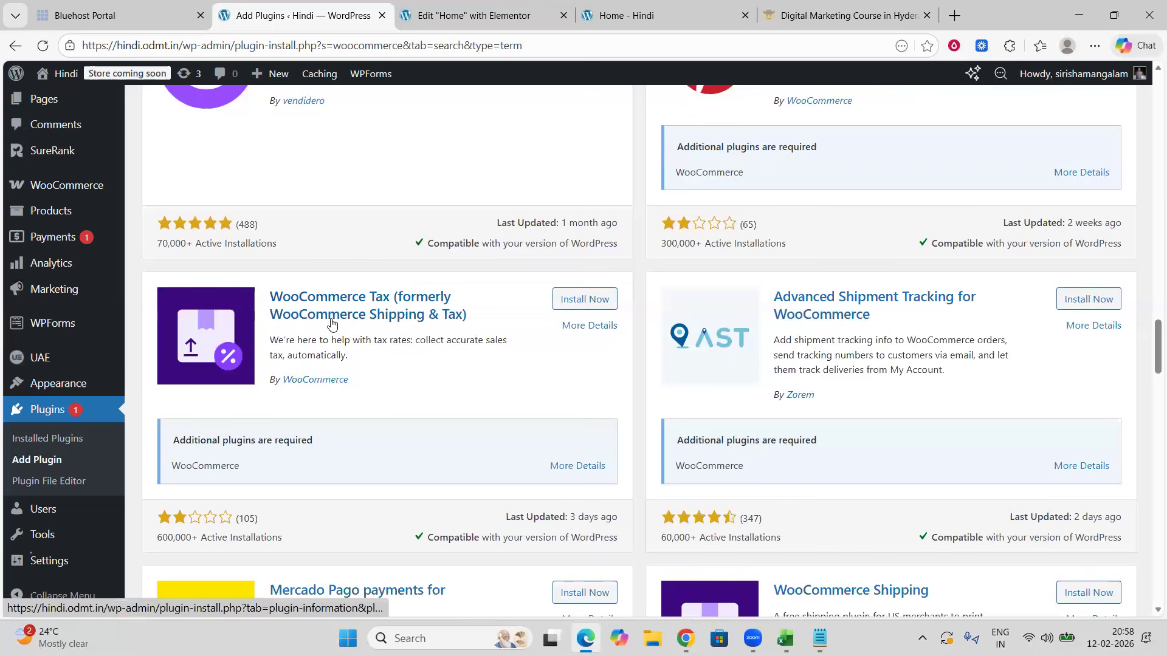
scroll(340, 324, "down", 3)
scroll(367, 326, "down", 3)
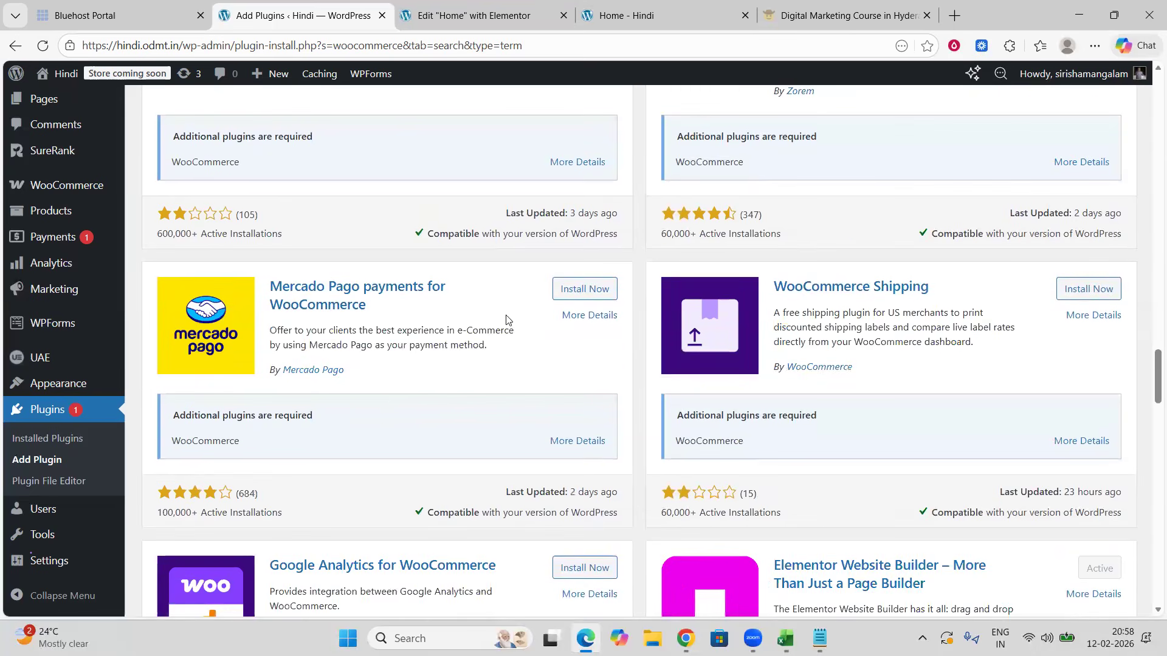
scroll(545, 324, "down", 5)
scroll(545, 325, "down", 8)
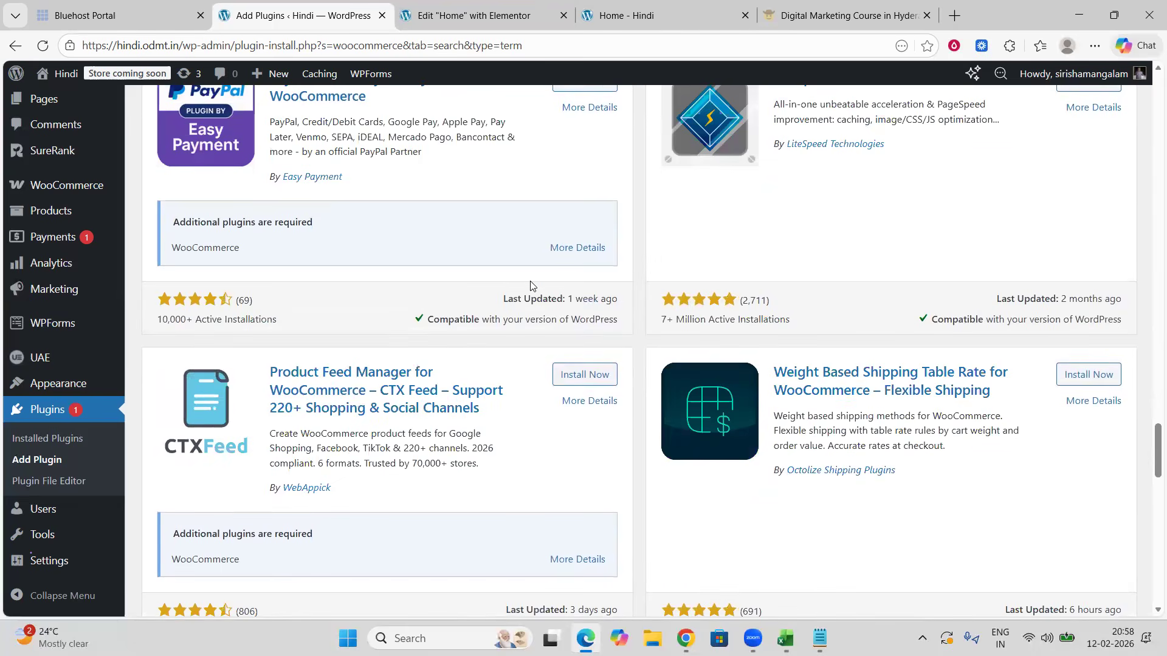
Step: Switch to ChatGPT and send a dictated prompt asking for WordPress plugins that show recent-purchase notifications on the site
left_click(685, 639)
scroll(634, 404, "down", 15)
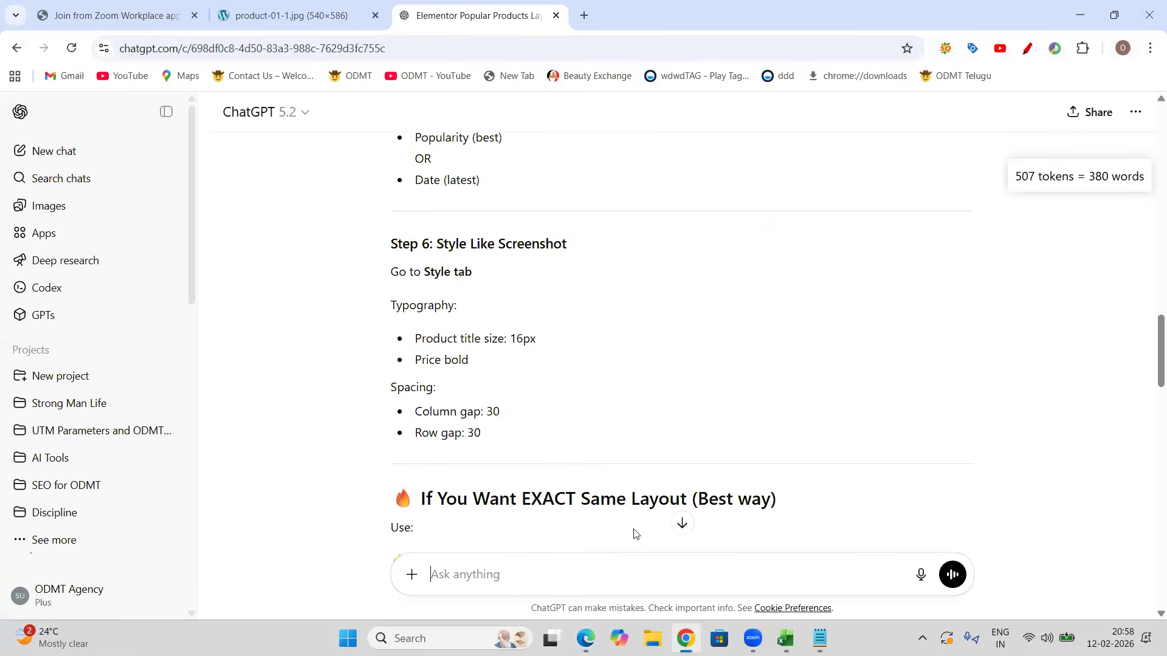
scroll(635, 533, "down", 6)
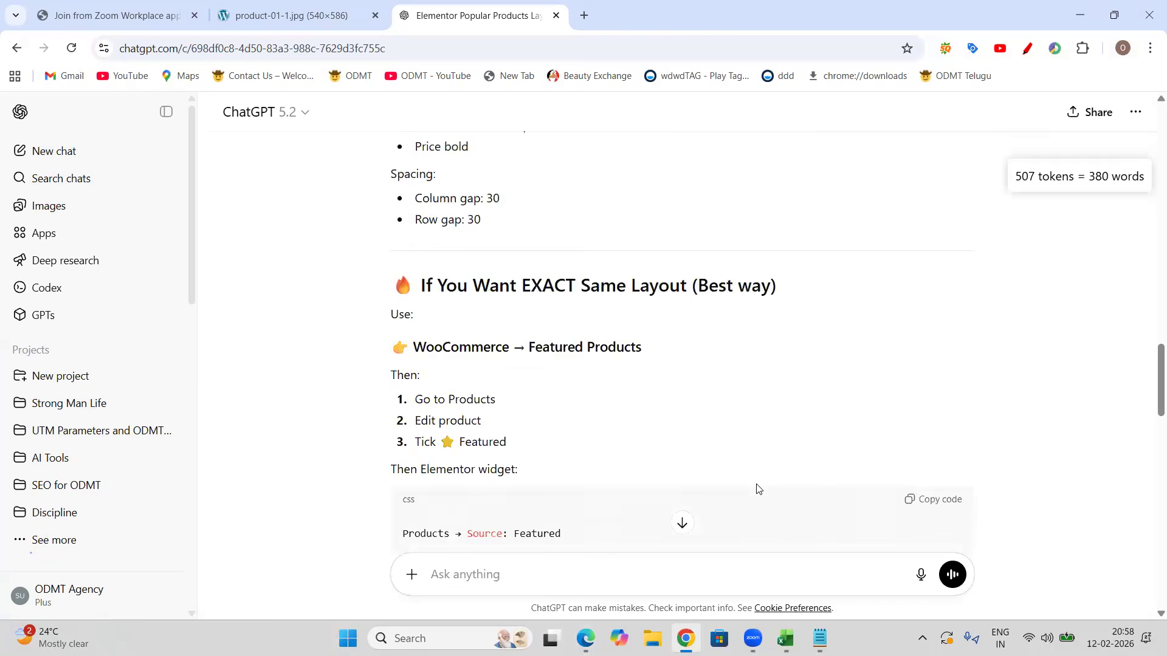
left_click(919, 576)
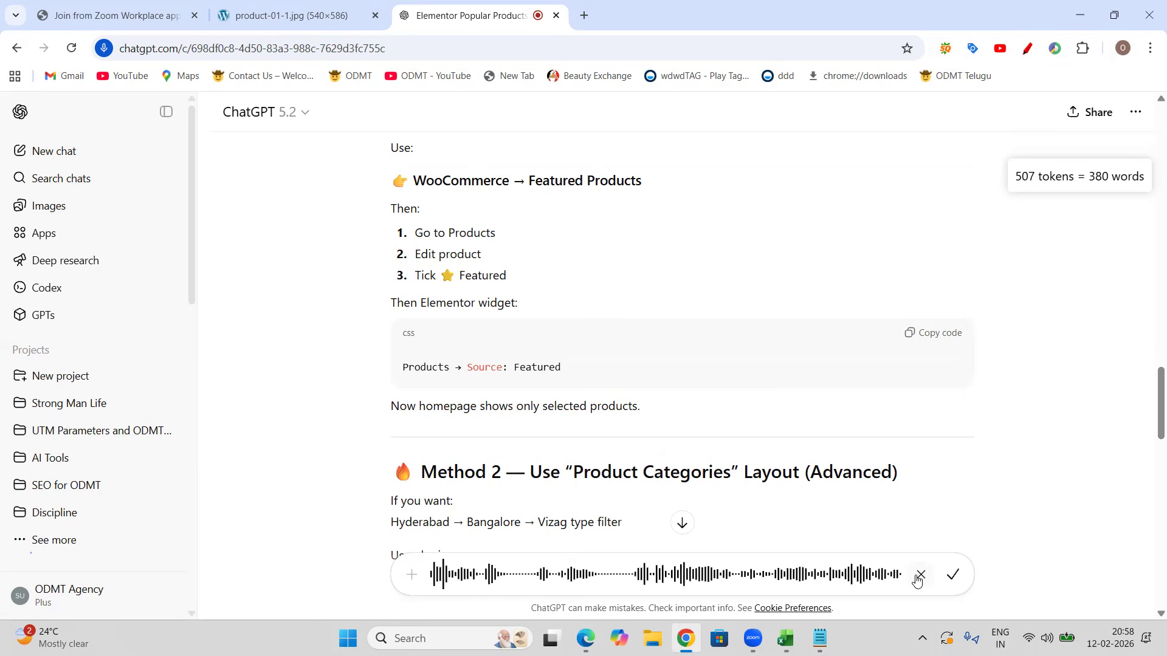
left_click(951, 575)
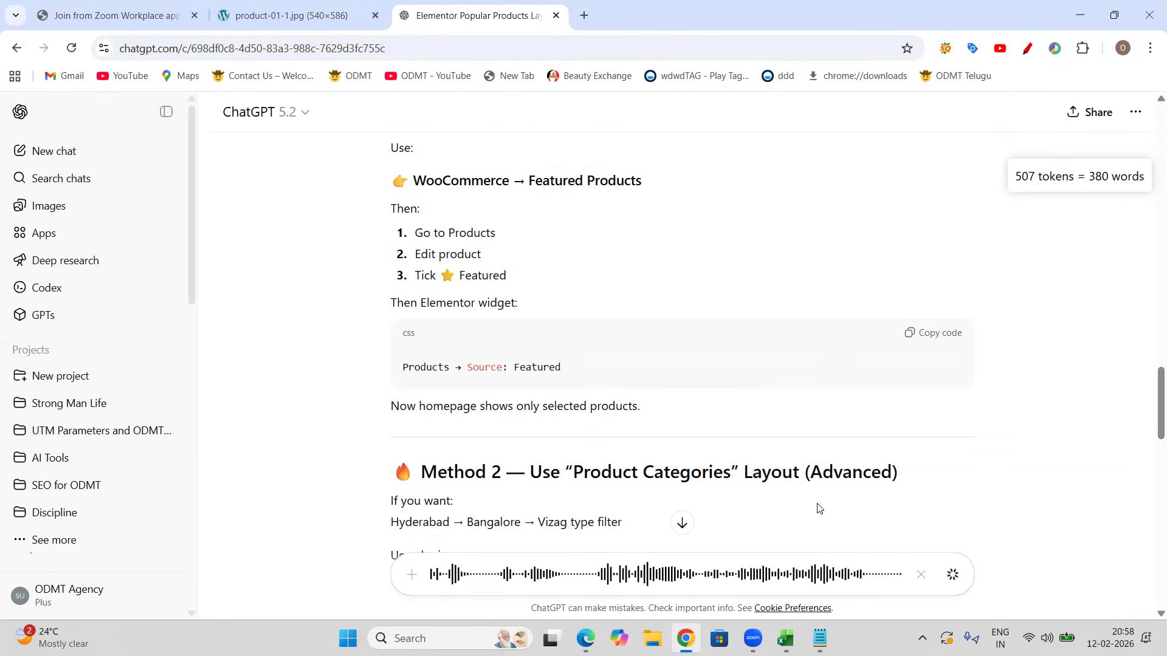
left_click(952, 575)
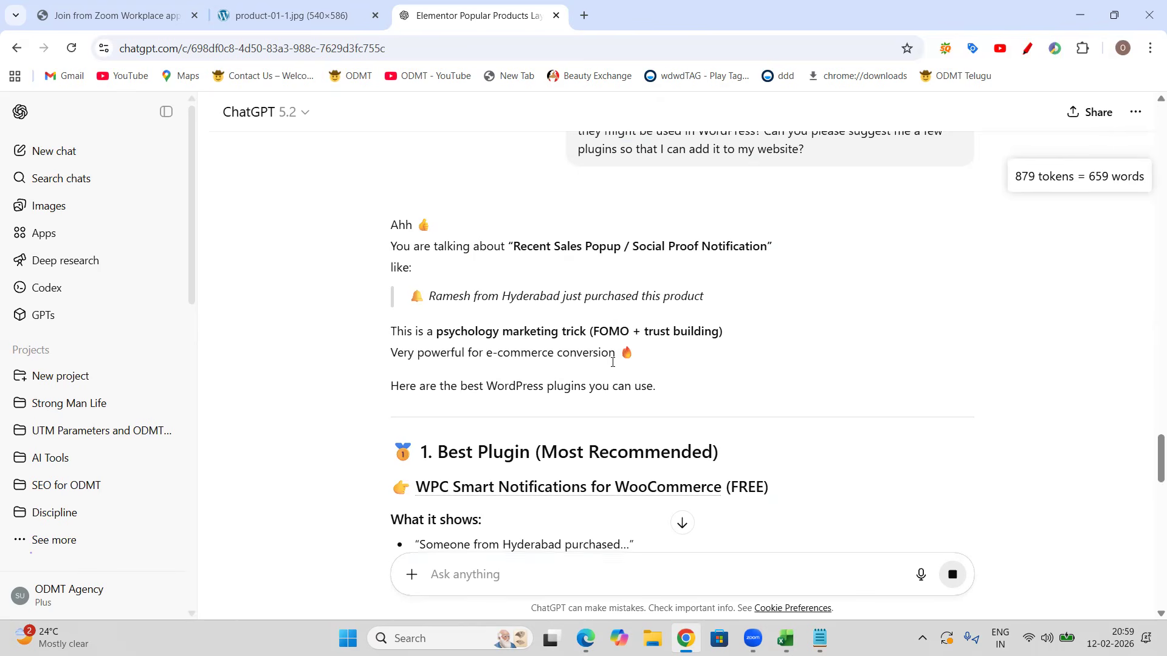
Step: Scroll ChatGPT's answer and copy the recommended plugin name WPC Smart Notifications for WooCommerce
scroll(608, 361, "down", 1)
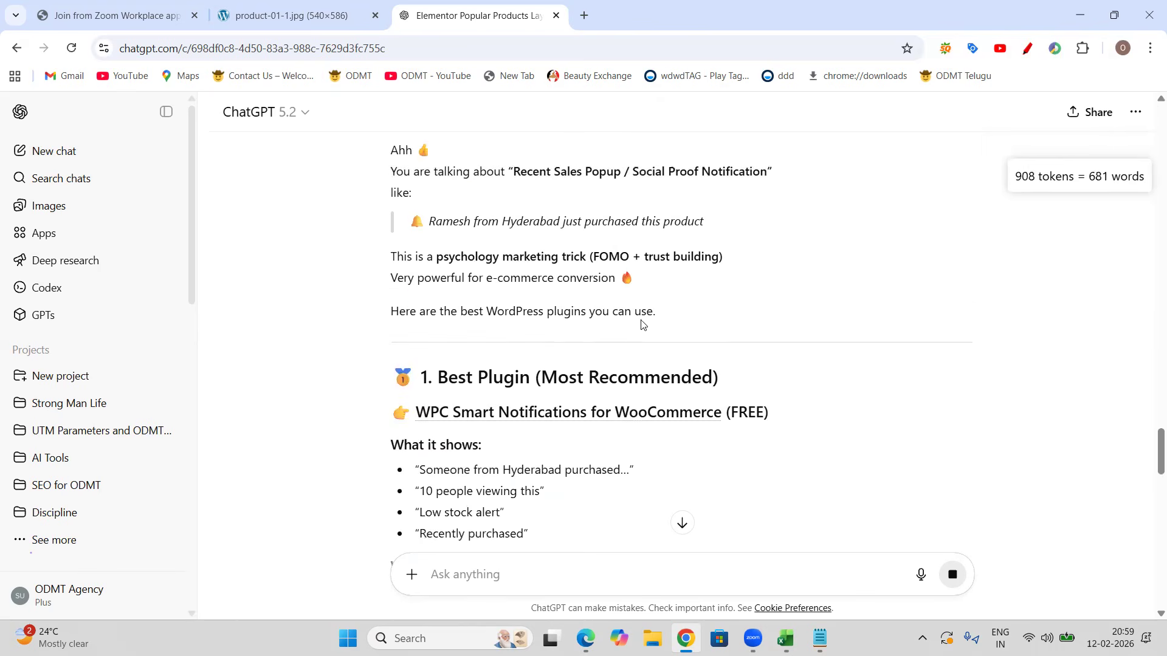
scroll(638, 328, "down", 1)
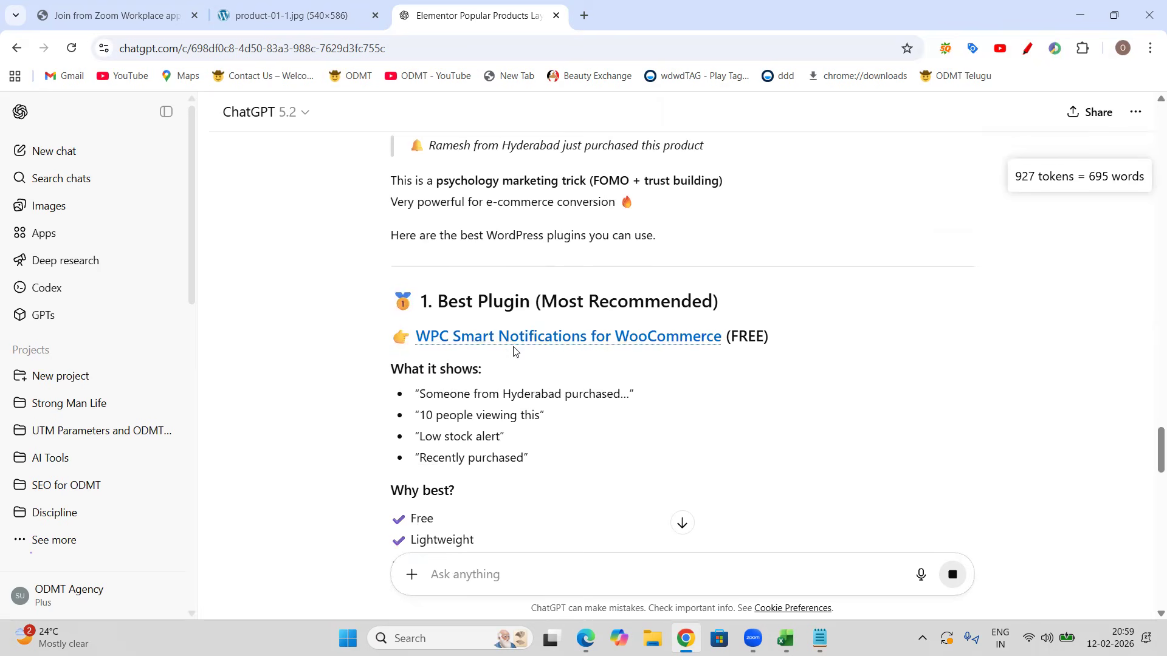
left_click_drag(415, 338, 722, 338)
key("ctrl+c")
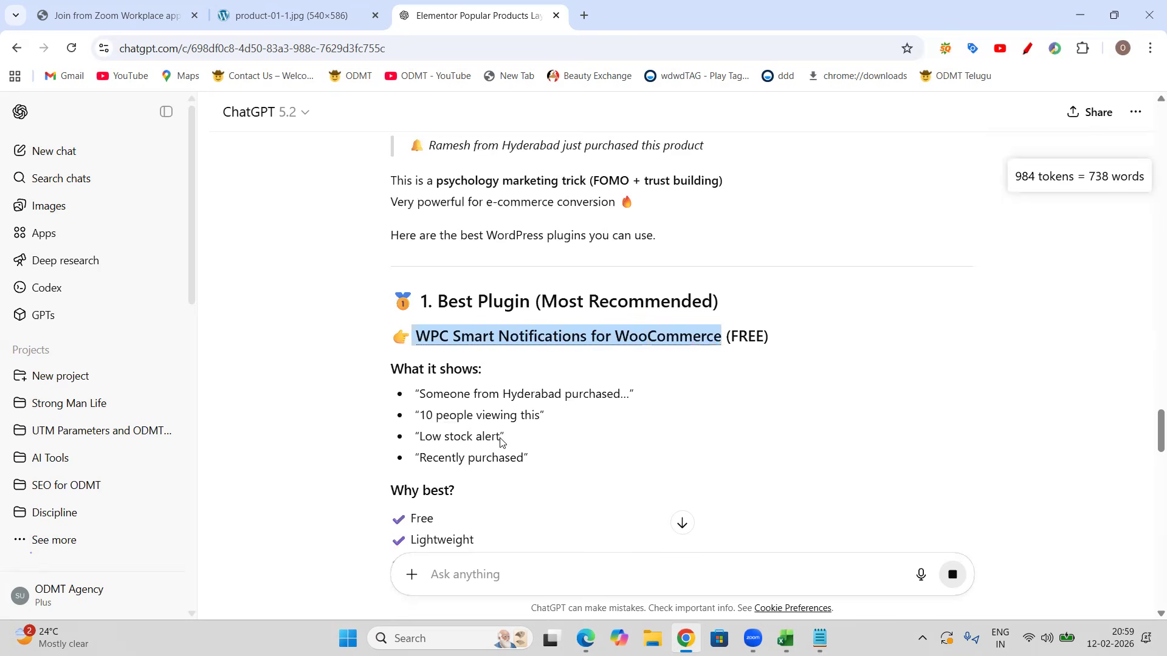
Step: Search the plugin directory for WPC Smart Notifications for WooCommerce, then install and activate that plugin
key("alt+Tab")
scroll(499, 438, "up", 9)
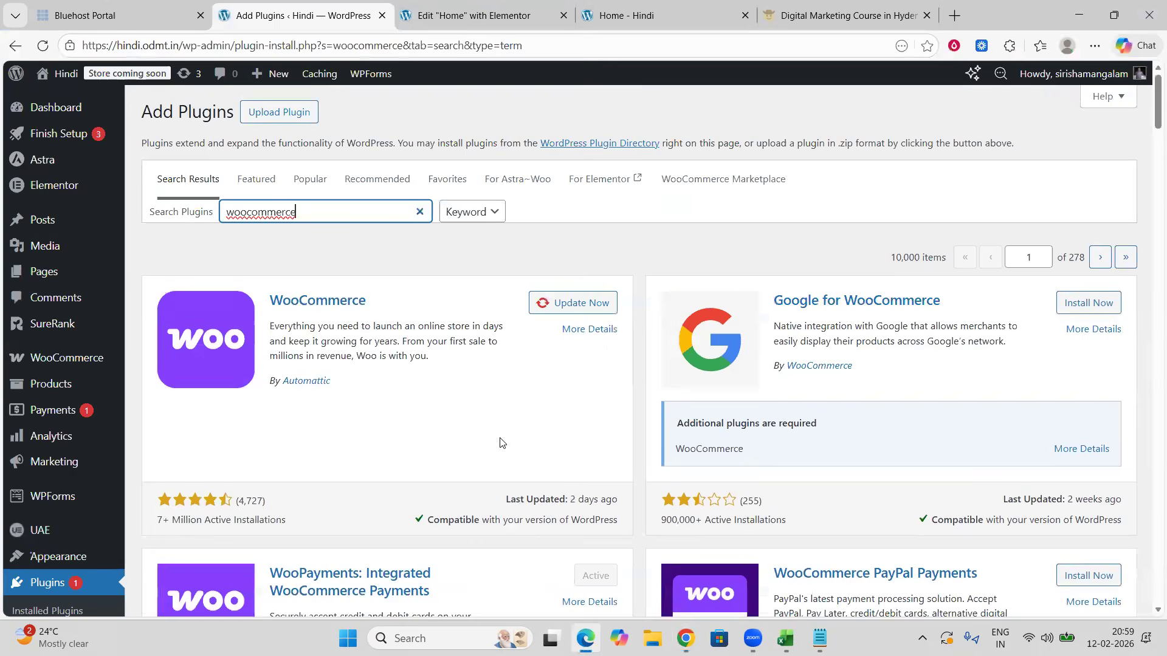
key("ctrl+a")
key("ctrl+v")
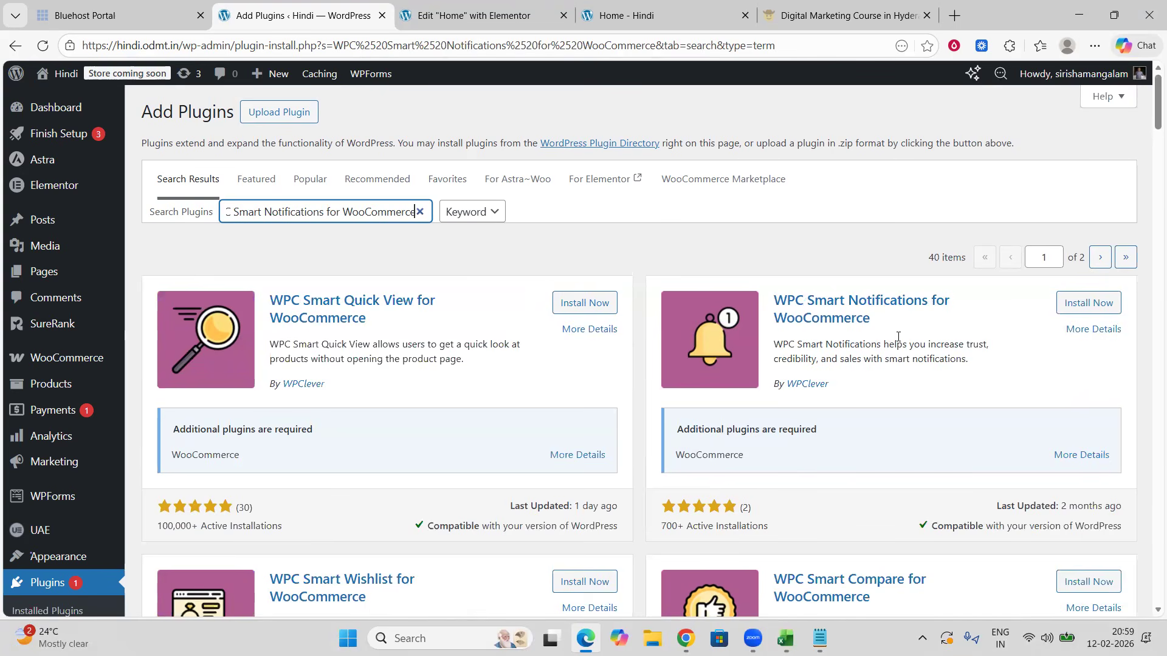
left_click(1069, 310)
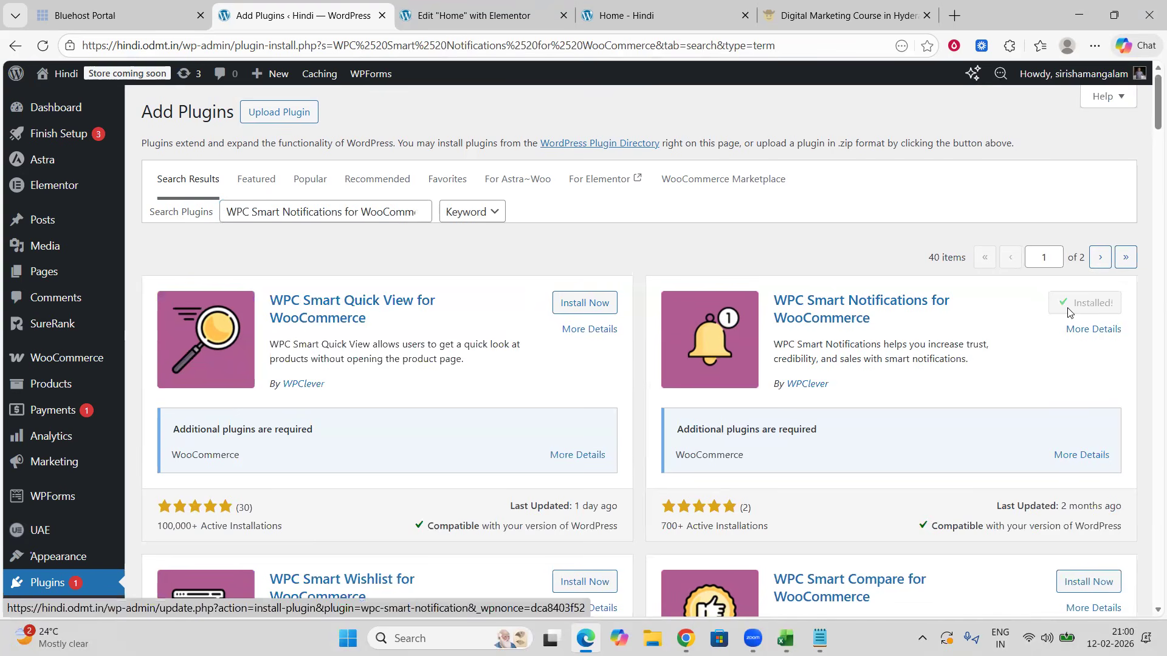
left_click(1081, 310)
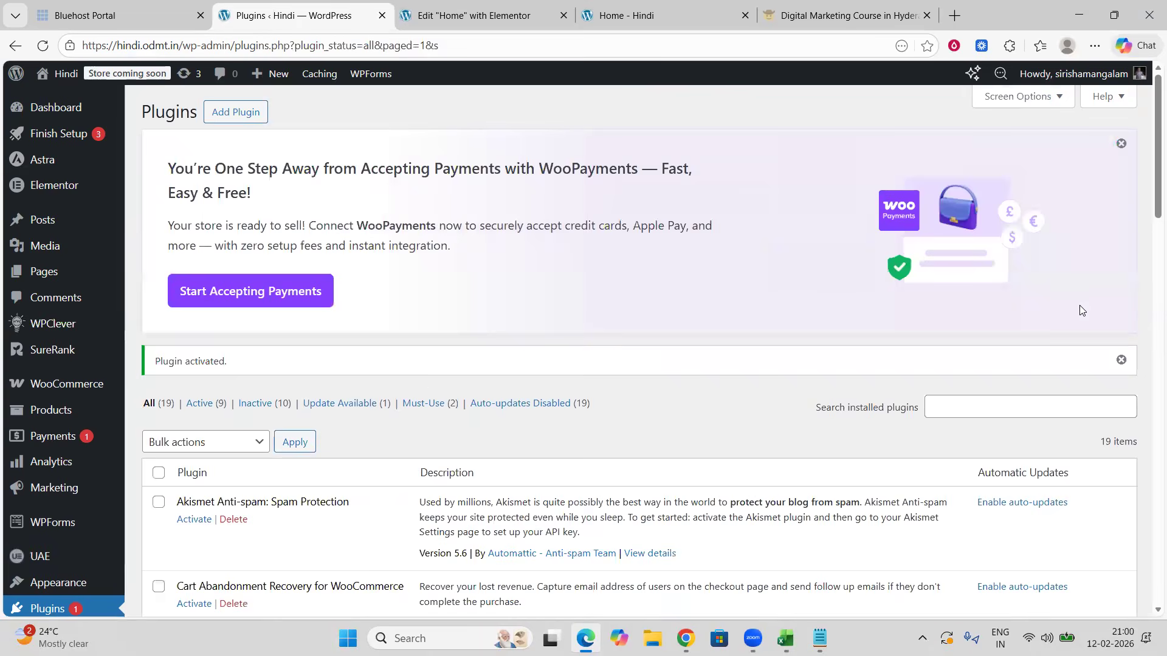
Step: Scroll through the installed plugins list and the admin menu
scroll(66, 436, "down", 2)
mouse_move(78, 436)
scroll(104, 397, "up", 1)
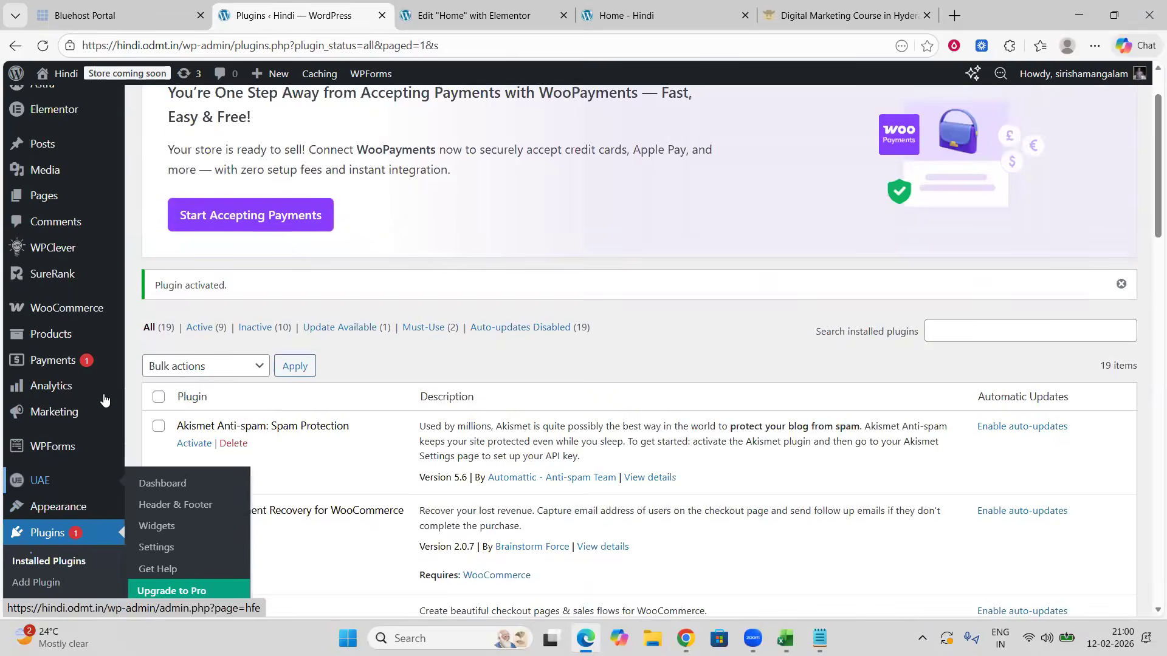
scroll(105, 400, "down", 5)
scroll(104, 400, "down", 5)
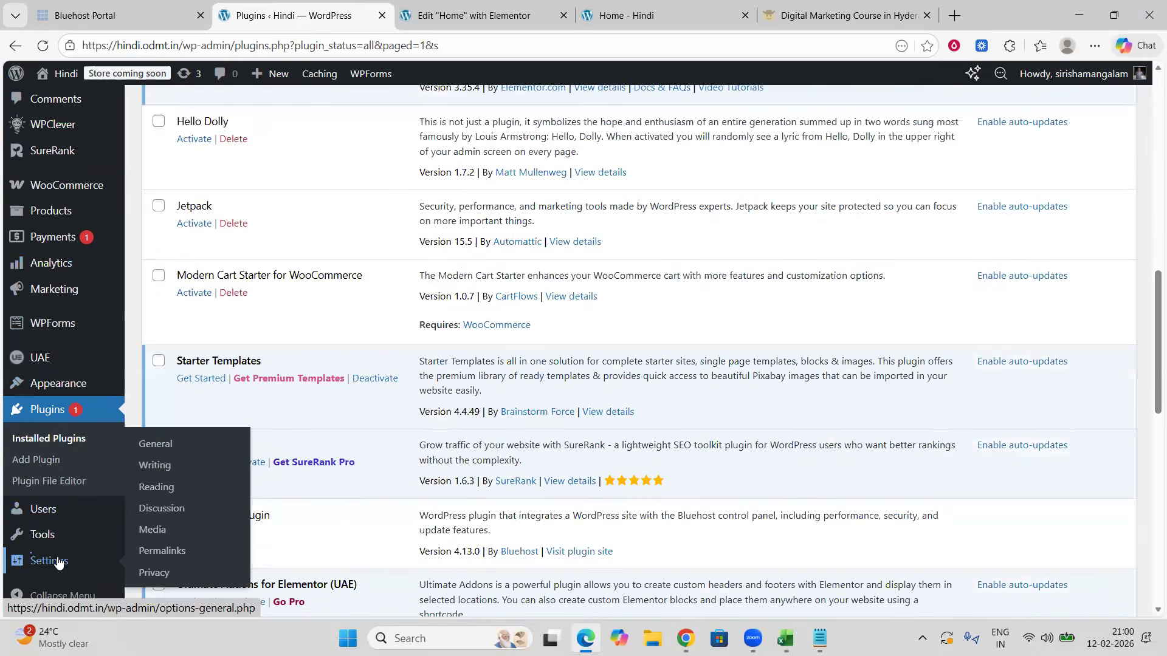
scroll(62, 298, "up", 2)
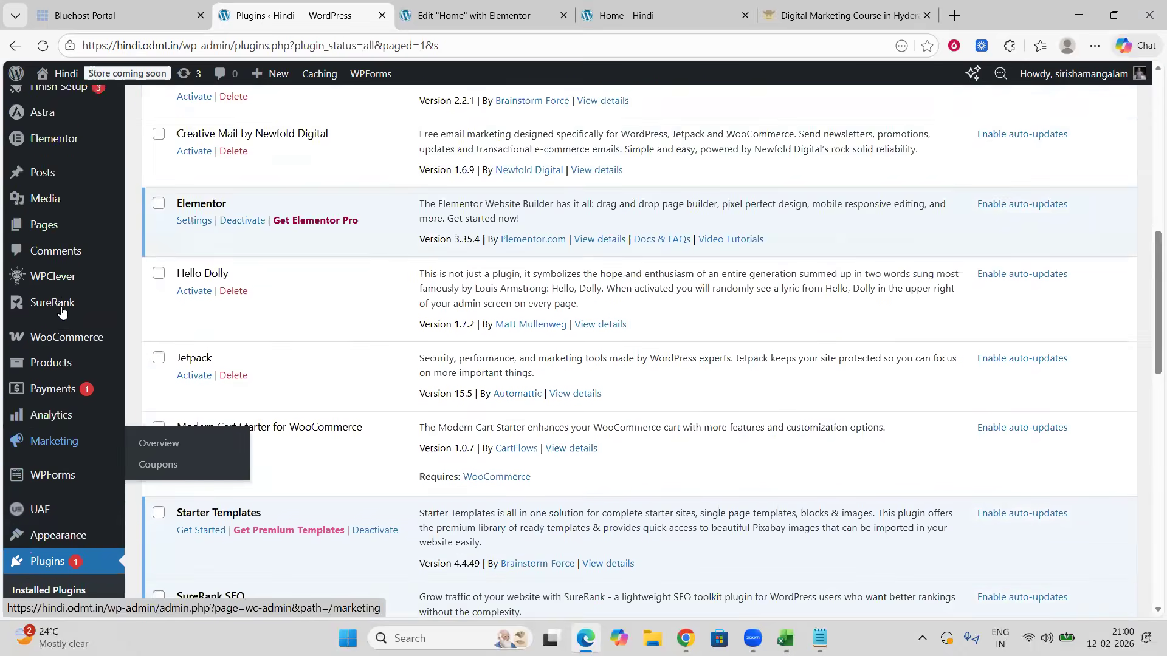
mouse_move(62, 335)
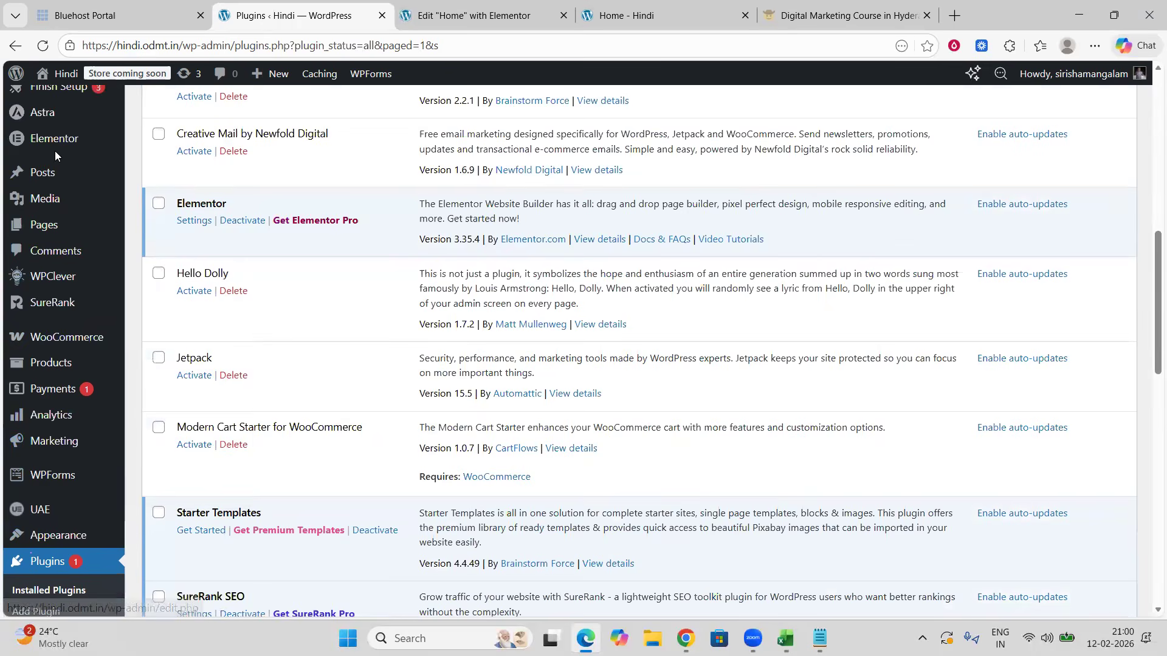
scroll(69, 315, "up", 5)
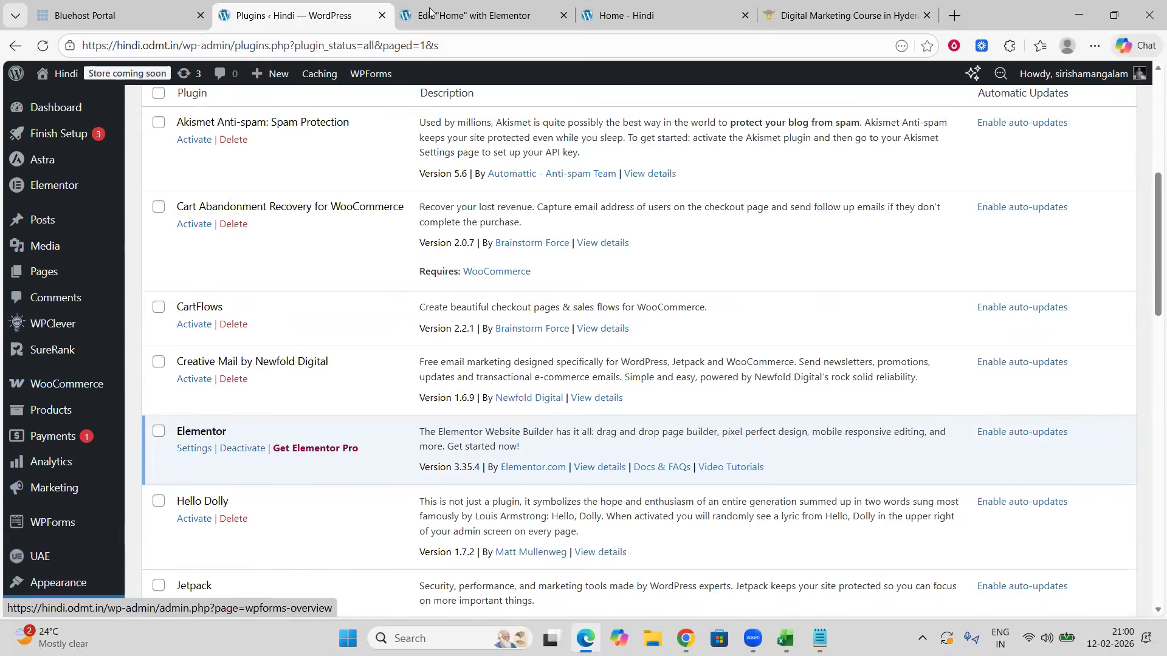
Step: Open the site's home page address in a new InPrivate browser window
left_click(480, 15)
left_click(639, 15)
left_click(468, 45)
key("ctrl+c")
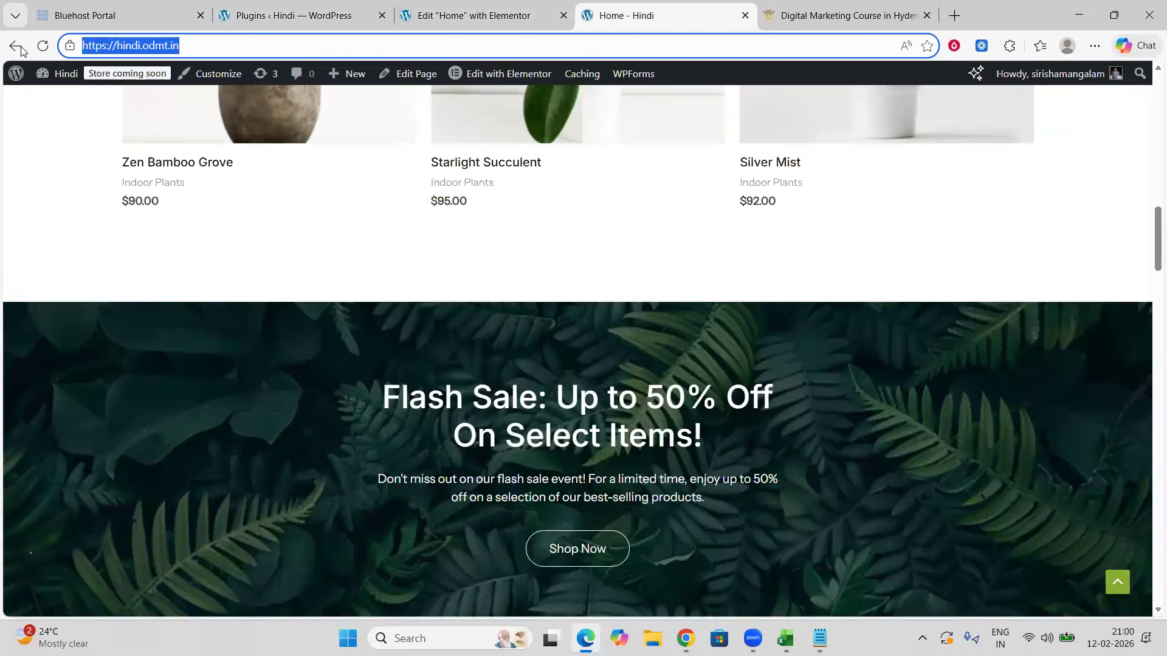
left_click(1094, 46)
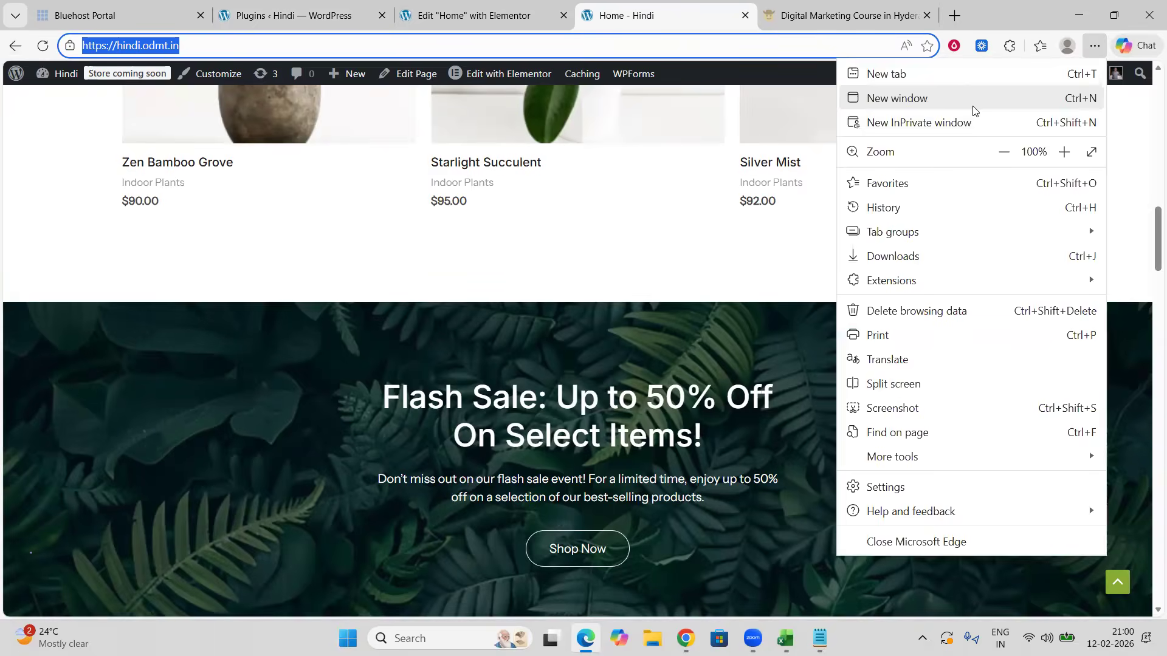
left_click(969, 120)
key("ctrl+v")
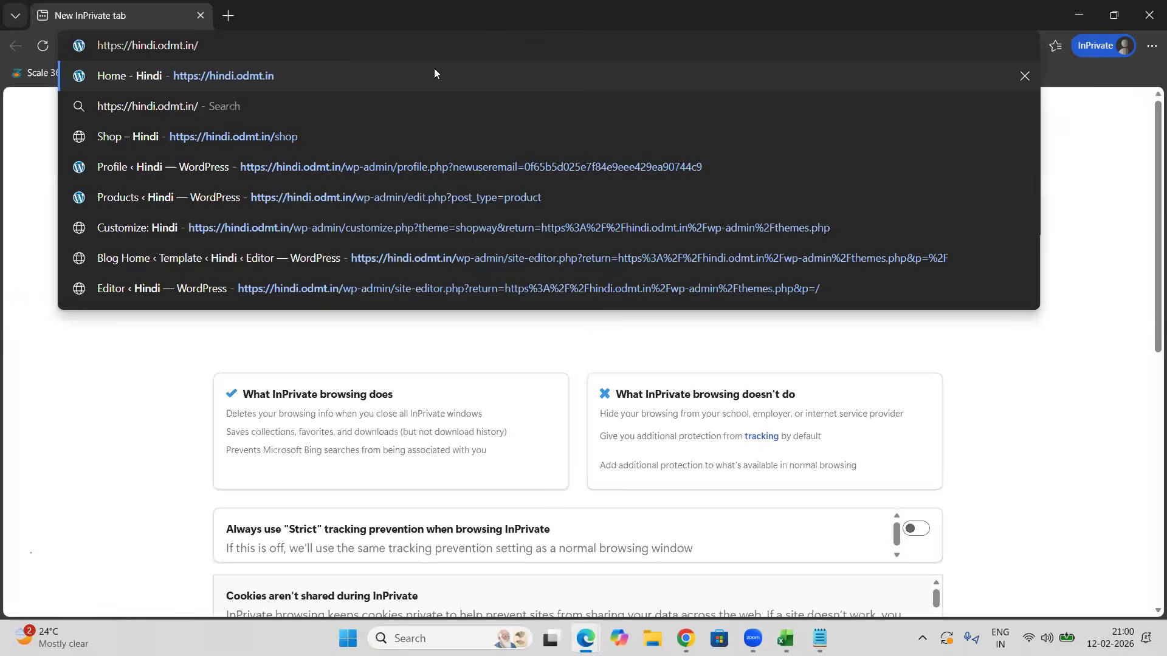
key("Return")
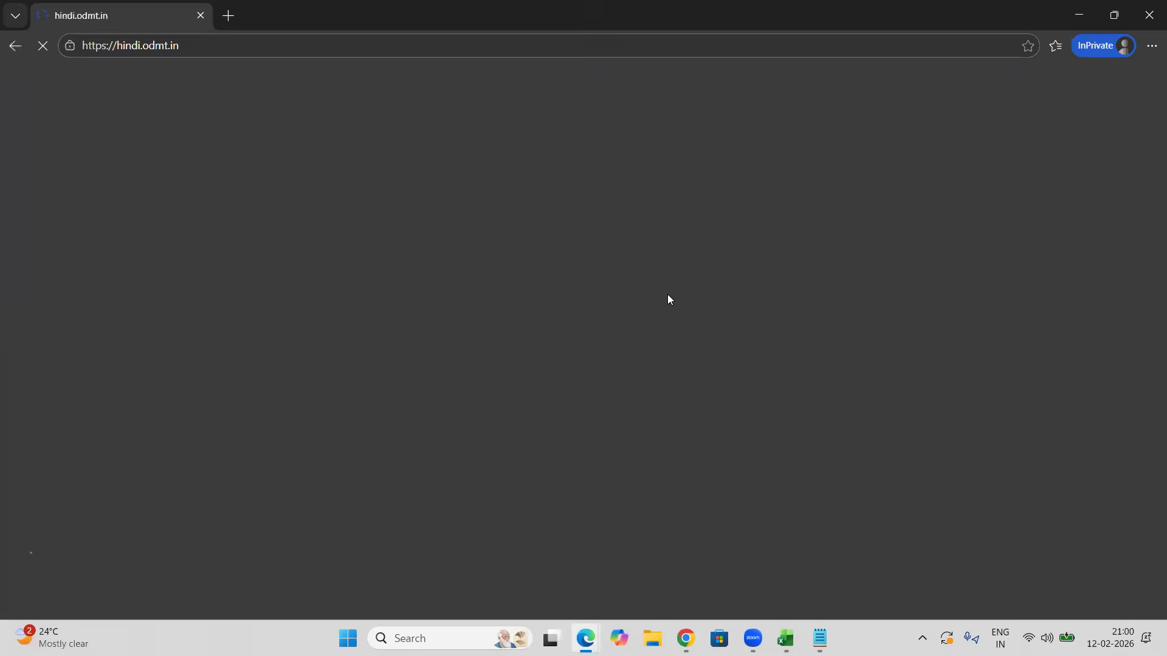
Step: Browse the live home page and open the Golden Glow product page to check for purchase notifications
scroll(675, 322, "down", 10)
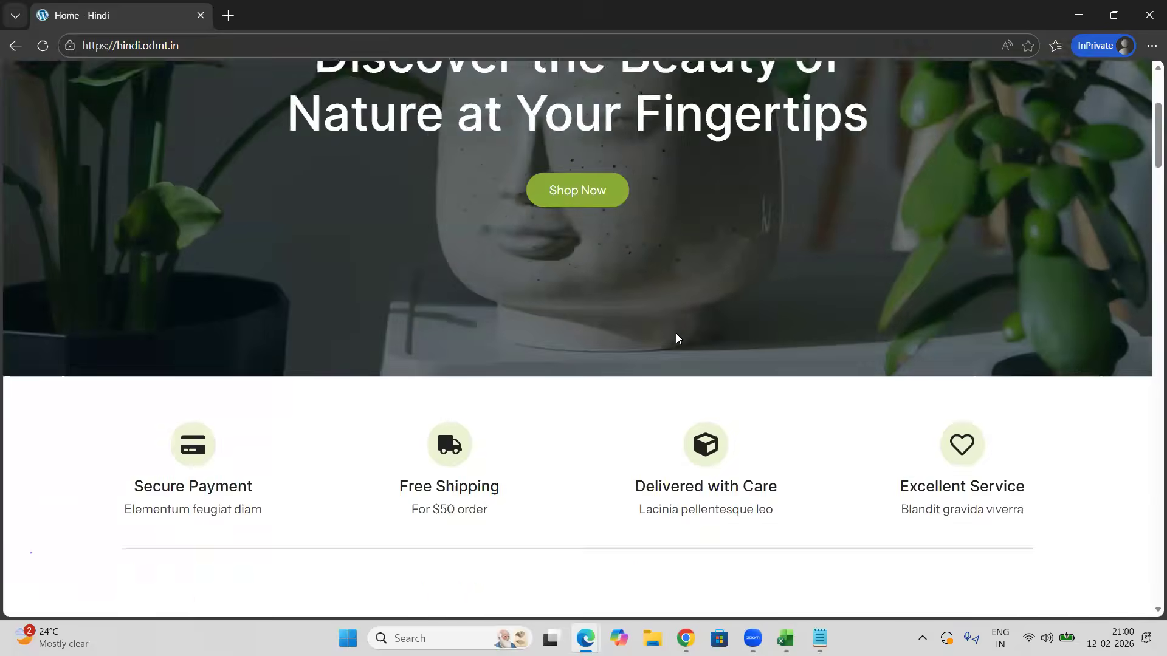
scroll(676, 333, "down", 20)
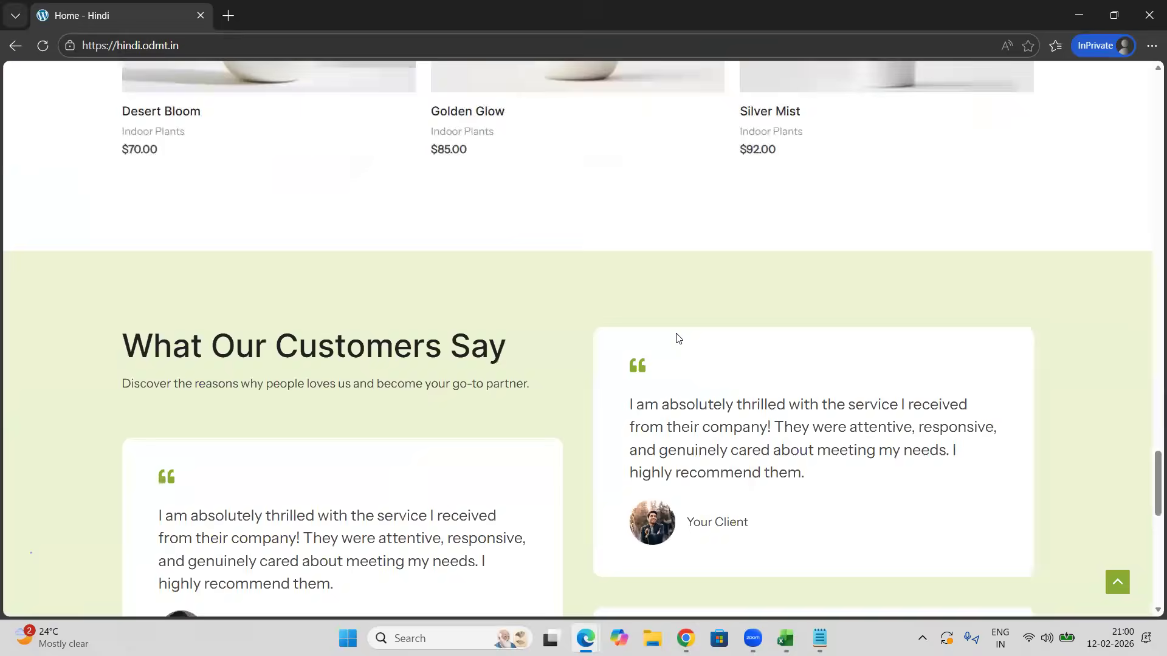
scroll(676, 334, "up", 15)
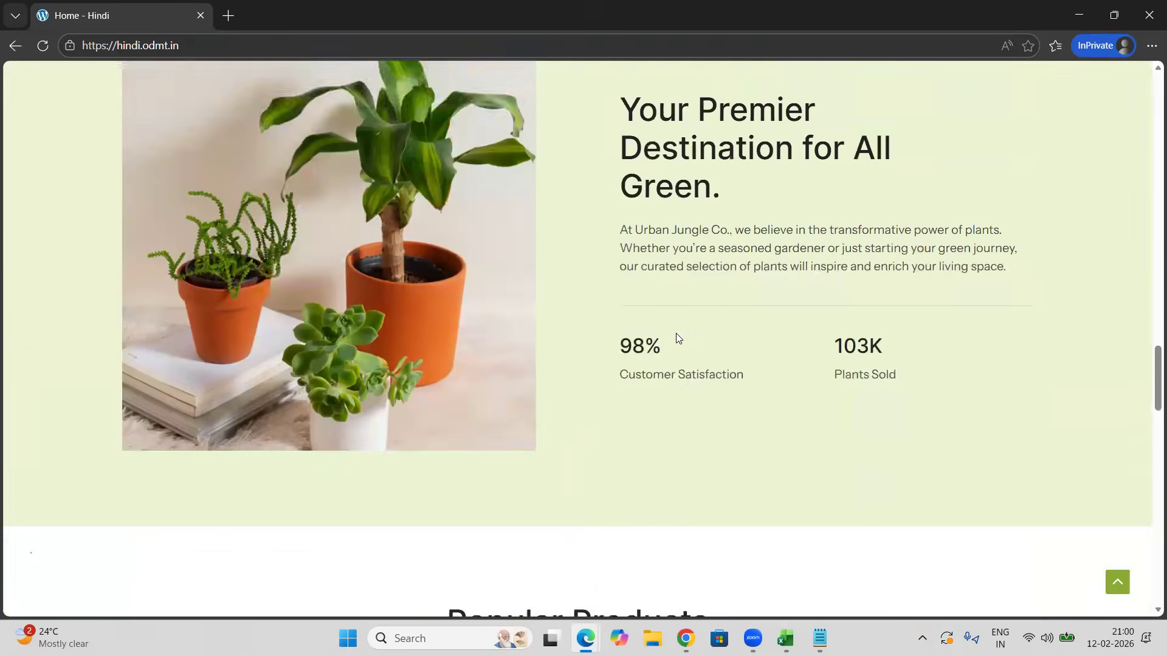
scroll(678, 337, "down", 7)
left_click(677, 334)
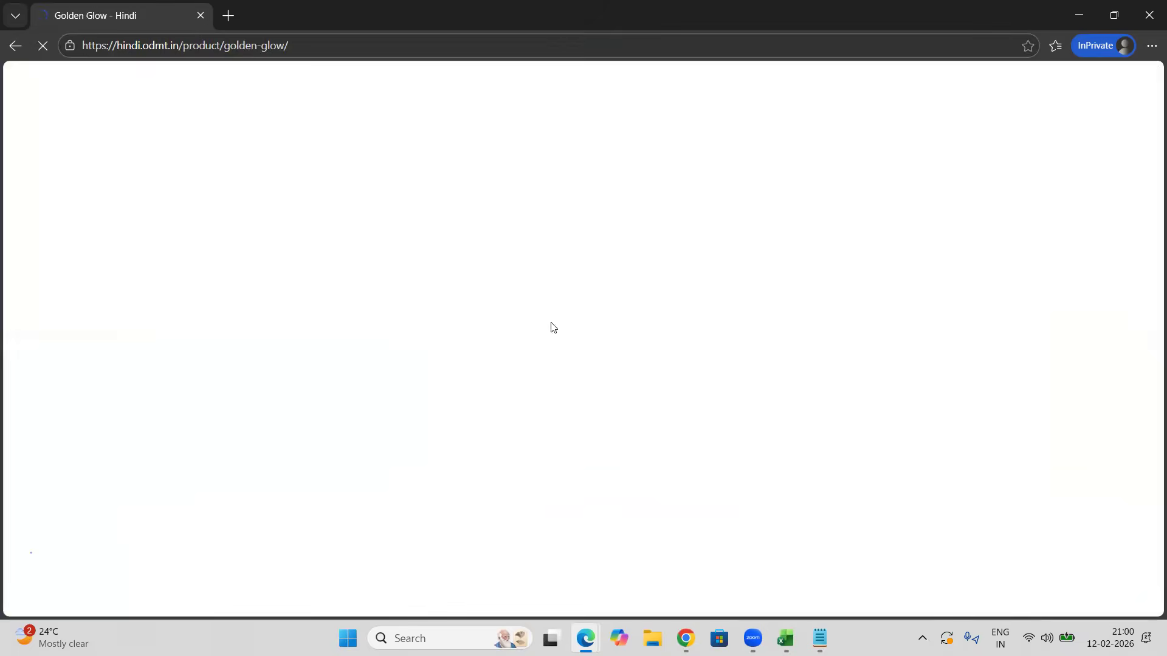
scroll(569, 357, "down", 3)
scroll(569, 357, "down", 1)
scroll(568, 358, "up", 5)
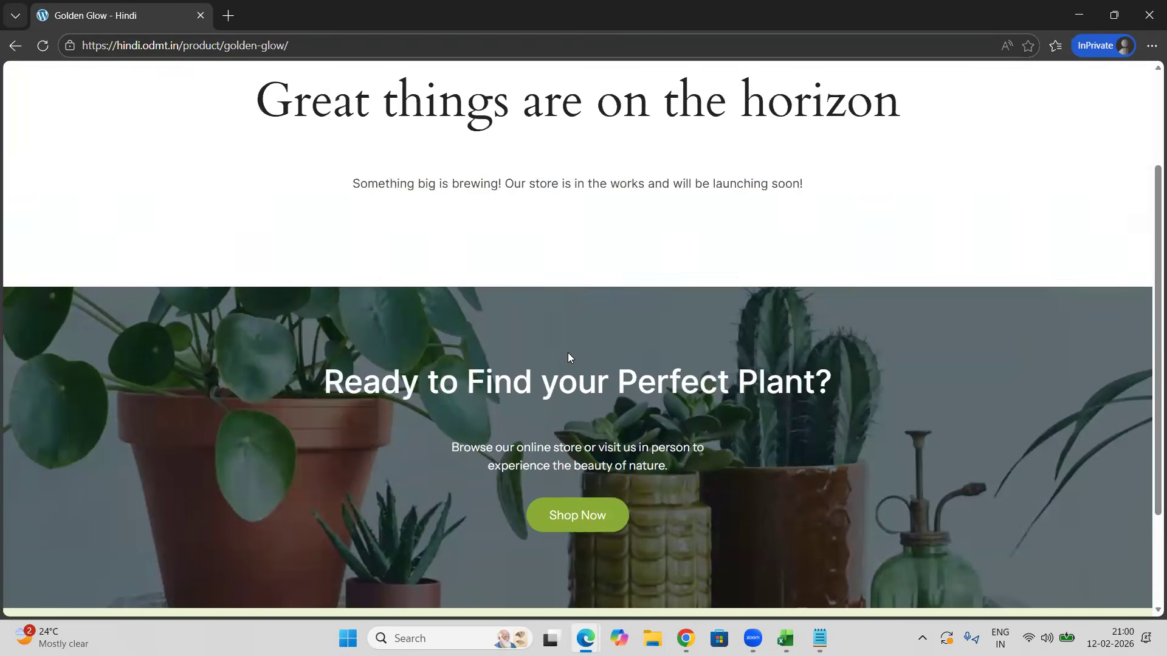
scroll(569, 357, "down", 5)
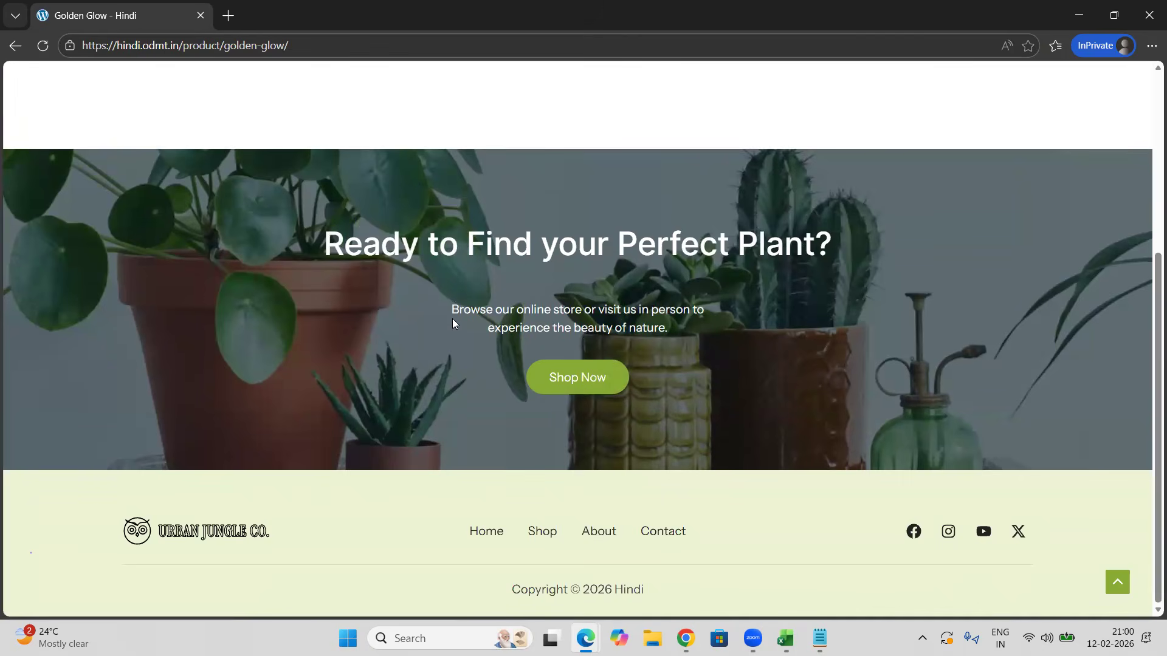
Step: Look through the WordPress admin menu for the WPClever Smart Notifications settings
key("alt+Tab")
scroll(262, 442, "down", 3)
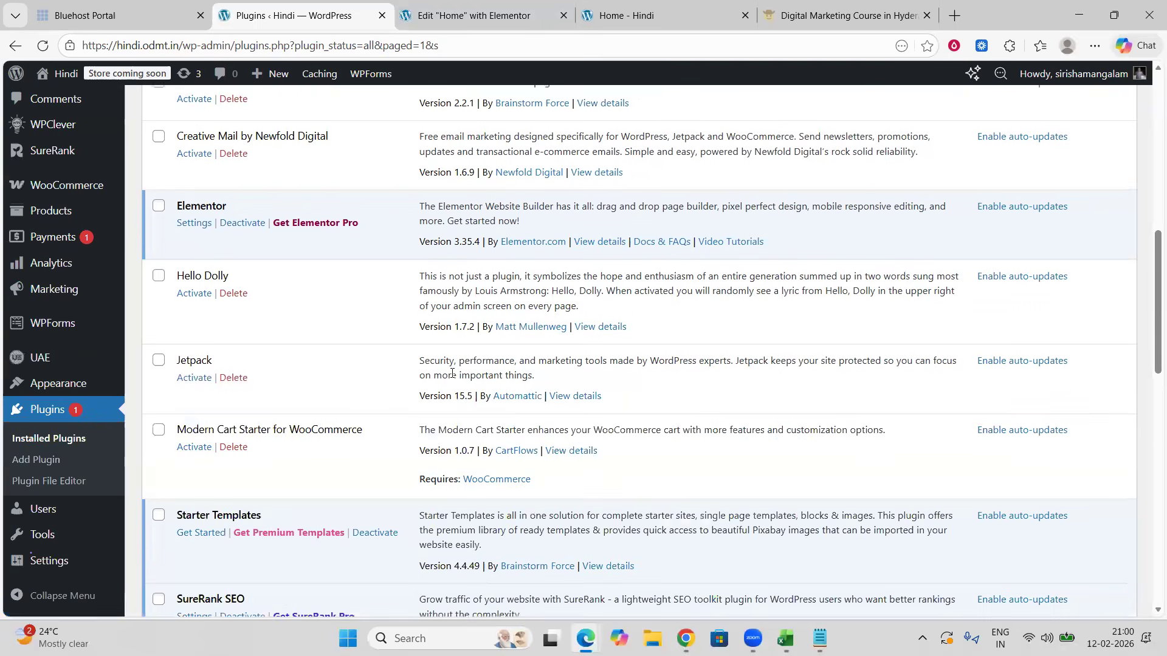
mouse_move(73, 381)
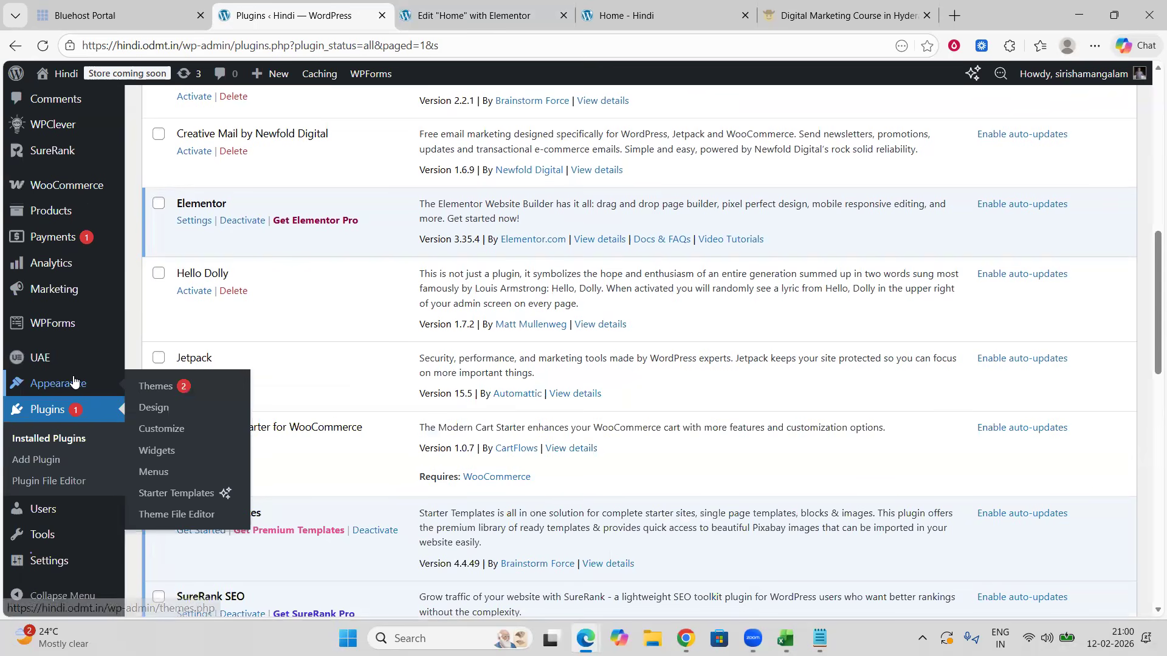
scroll(74, 381, "up", 1)
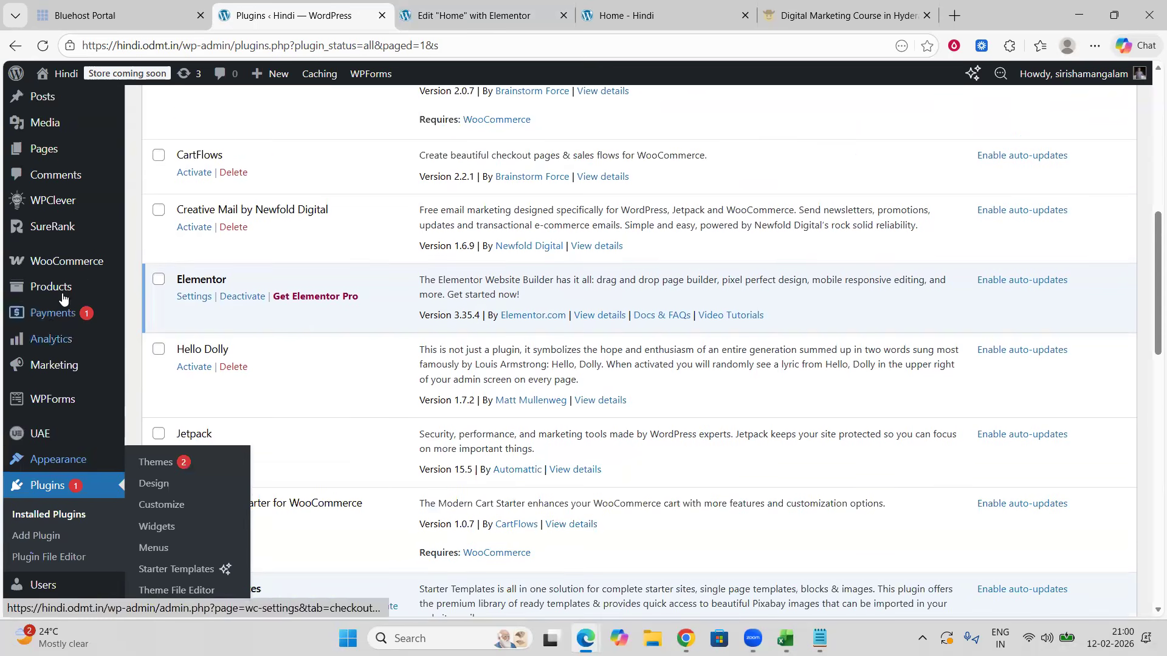
mouse_move(68, 268)
scroll(68, 268, "up", 1)
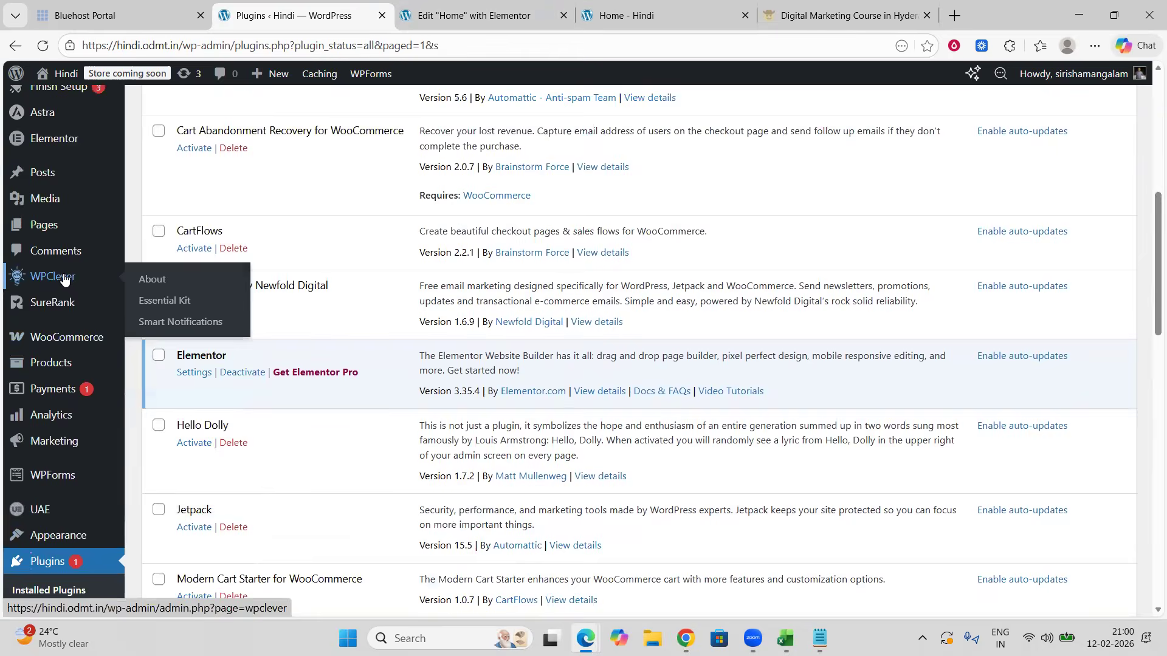
scroll(65, 279, "up", 1)
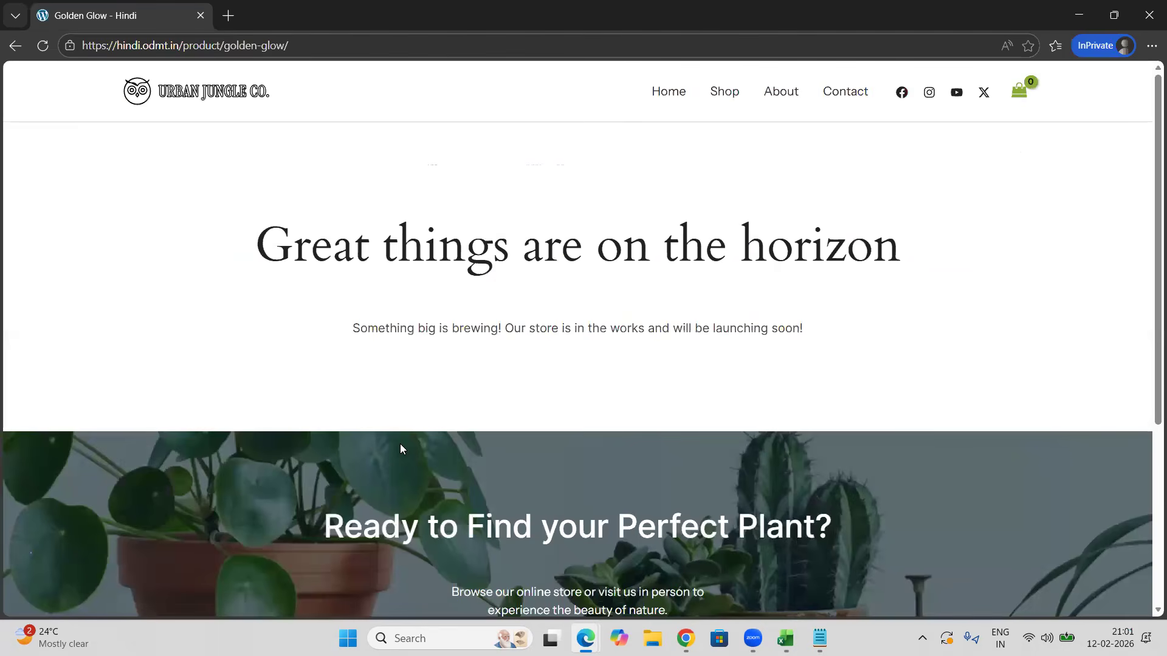
Step: Switch to ChatGPT and send a dictated prompt asking it to act as an experienced WooCommerce WordPress developer and give suggestions
left_click(669, 583)
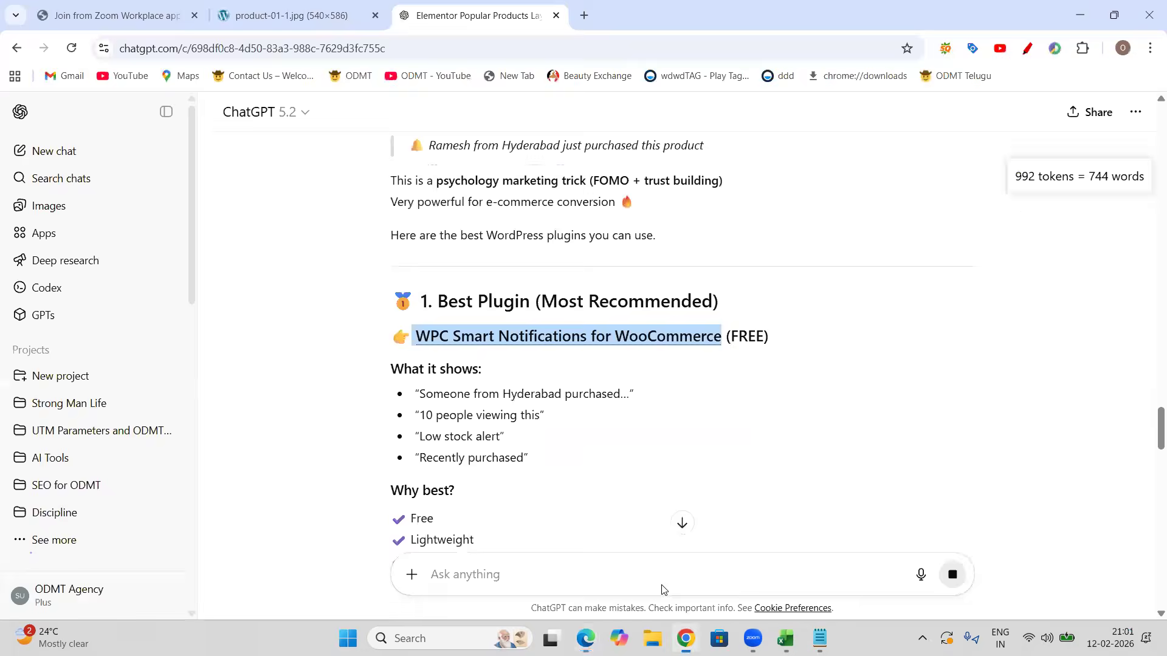
scroll(642, 451, "down", 4)
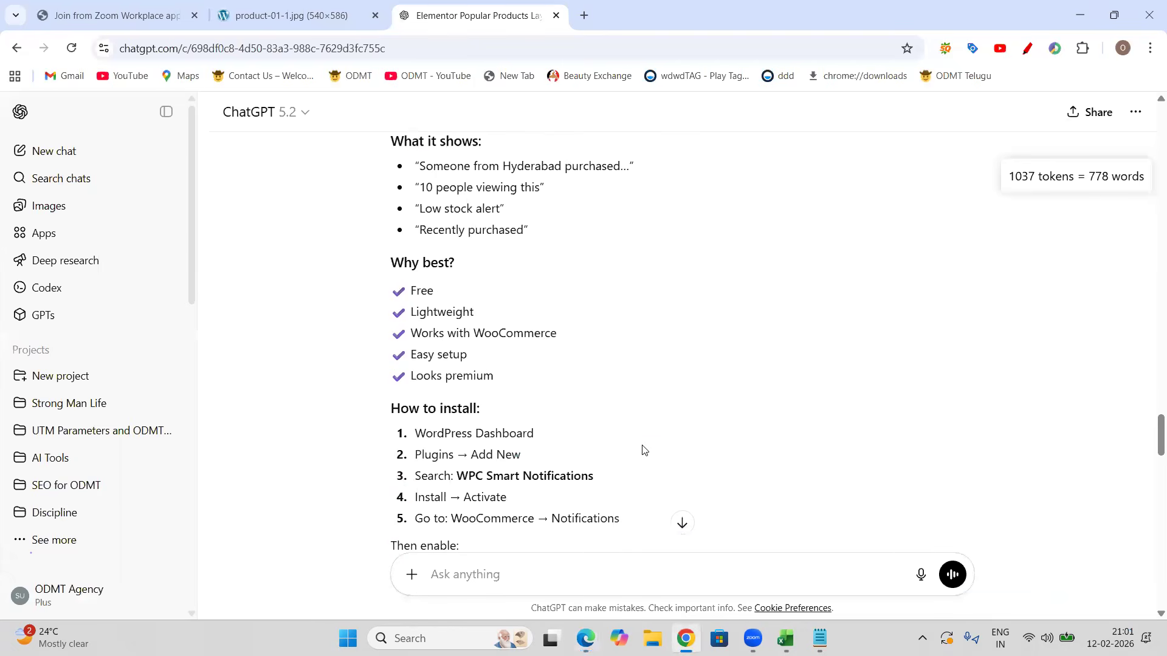
scroll(656, 431, "down", 8)
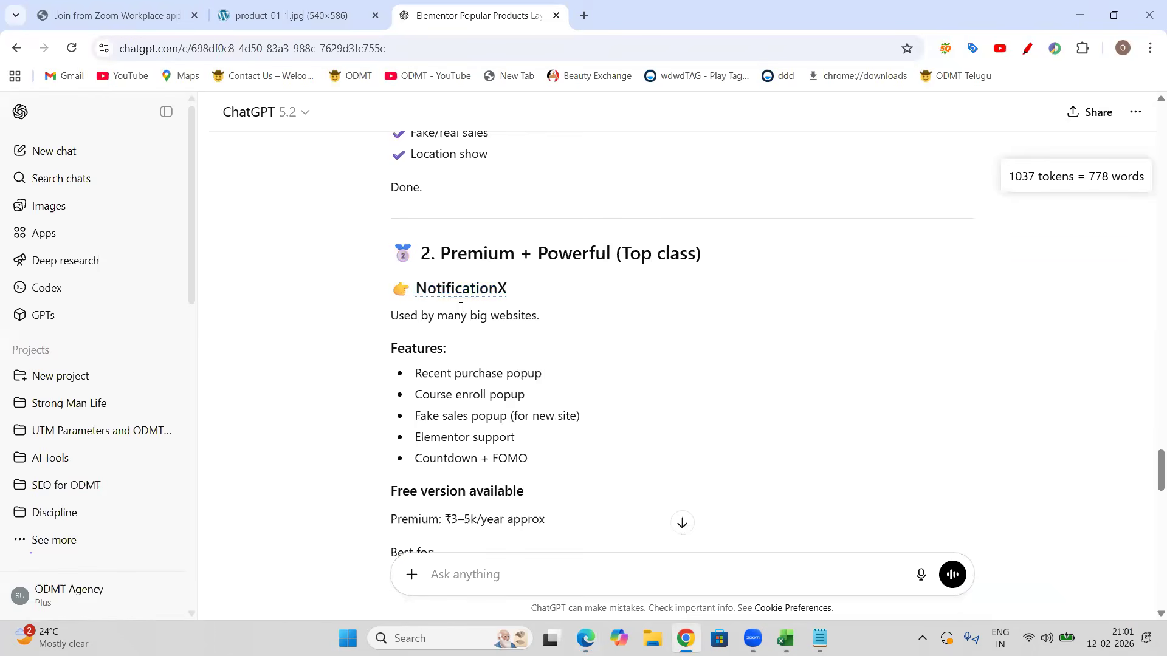
scroll(535, 332, "down", 6)
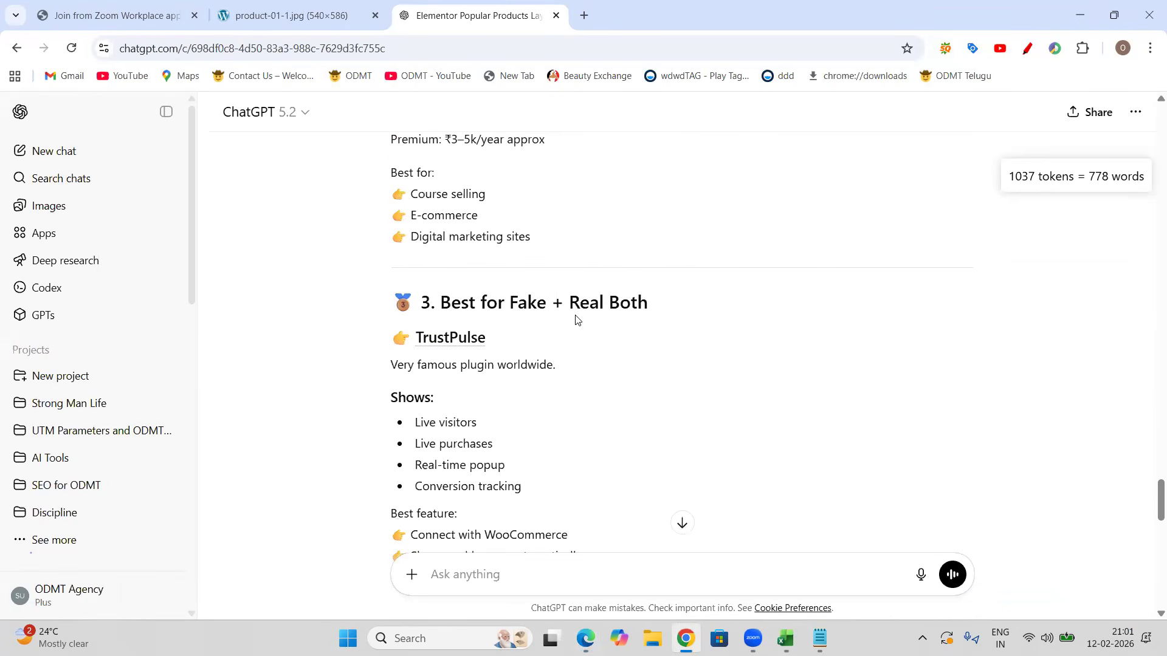
scroll(583, 389, "down", 15)
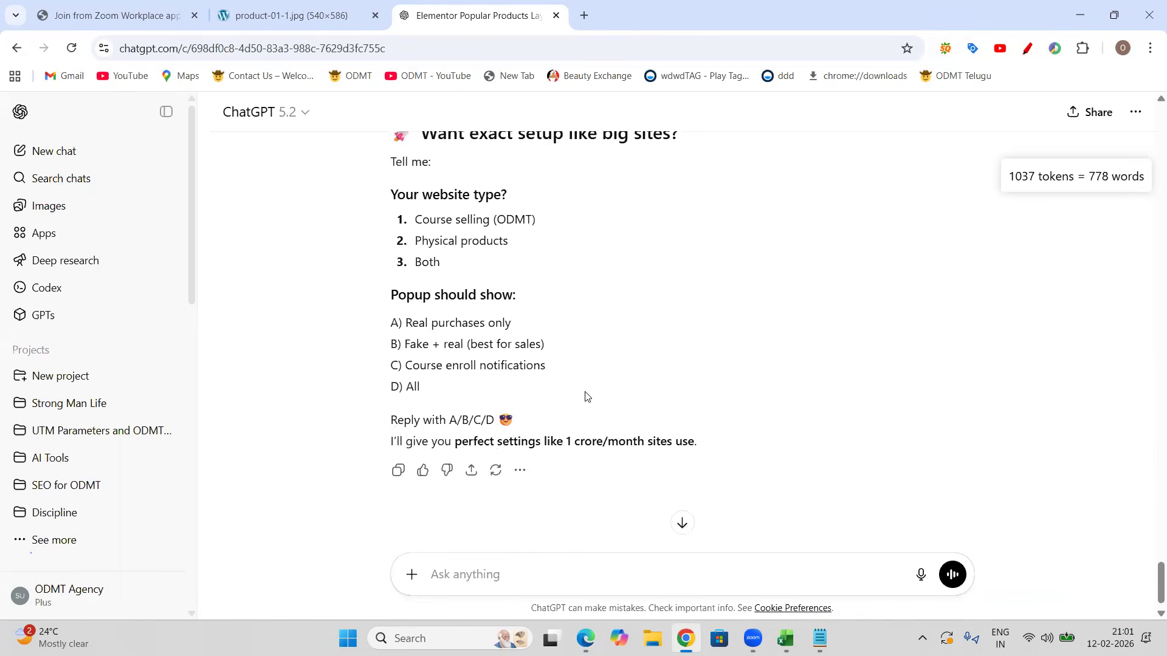
scroll(586, 396, "down", 1)
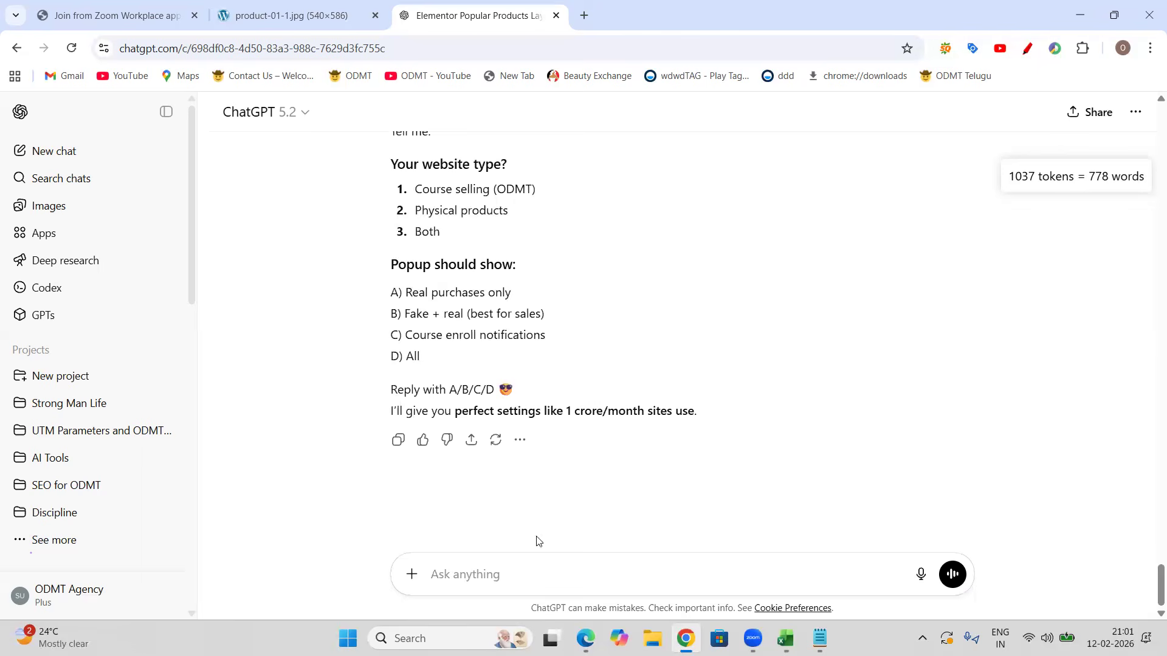
left_click(921, 576)
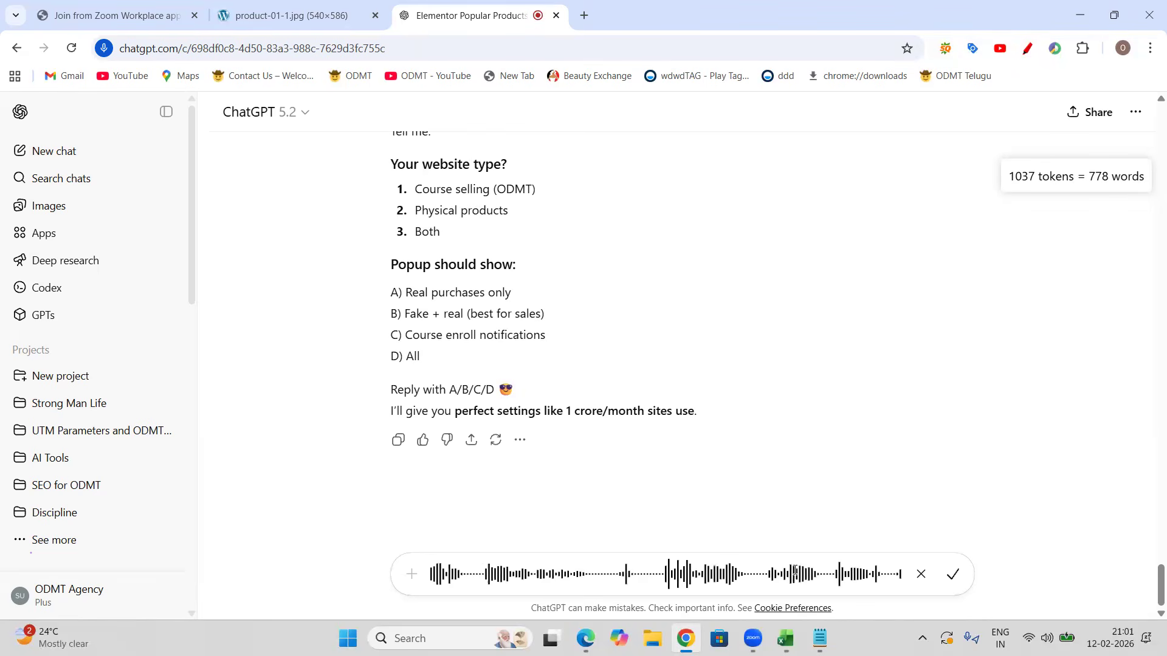
left_click(952, 574)
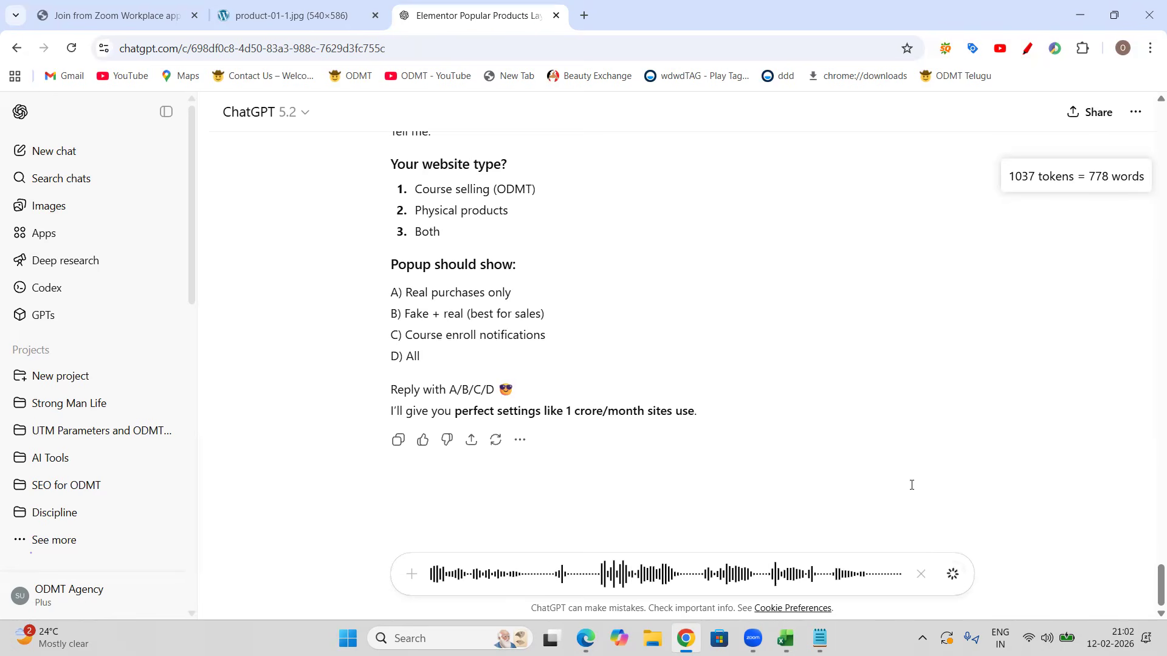
left_click(952, 575)
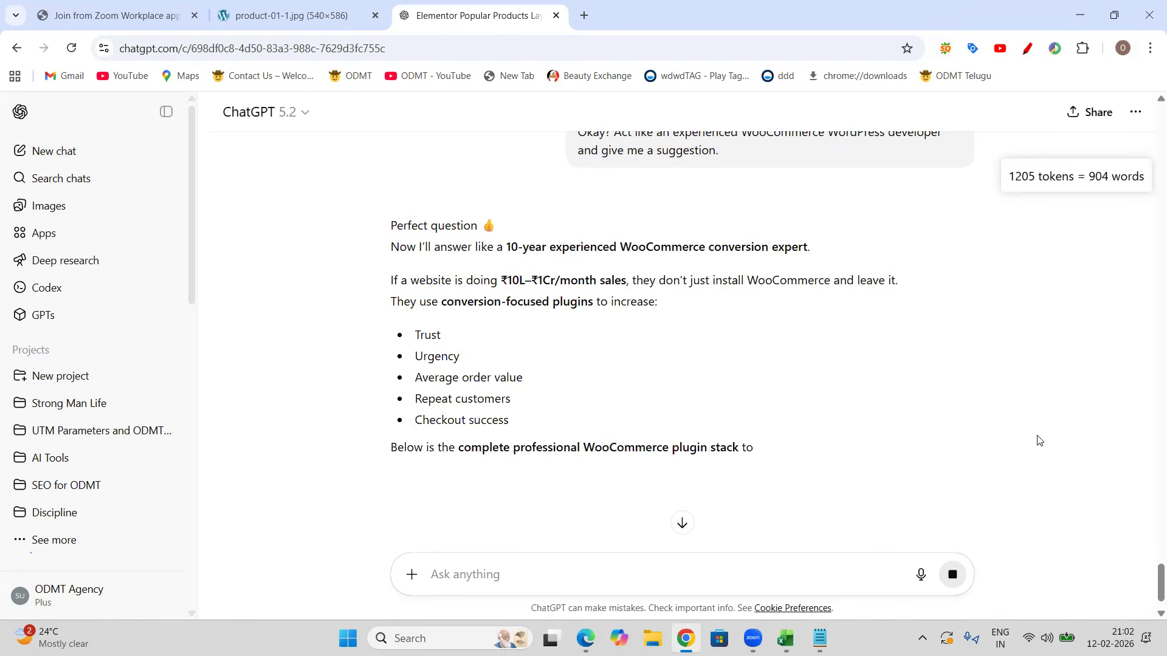
Step: Read through ChatGPT's recommended WooCommerce conversion plugin list
scroll(804, 359, "down", 2)
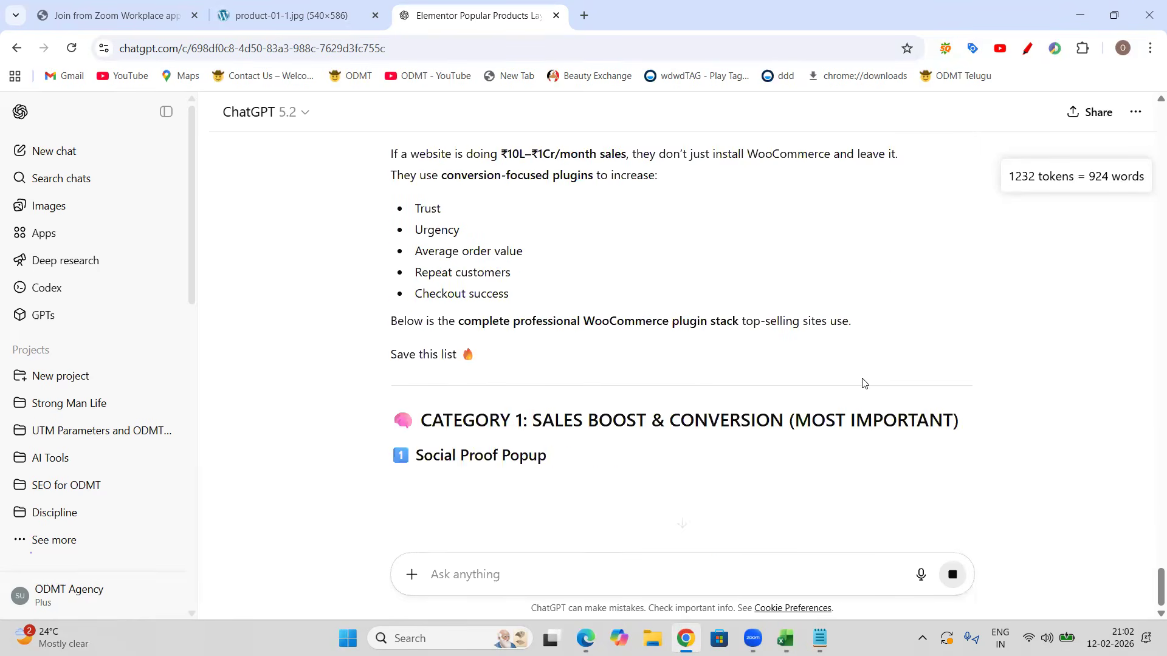
scroll(770, 403, "down", 1)
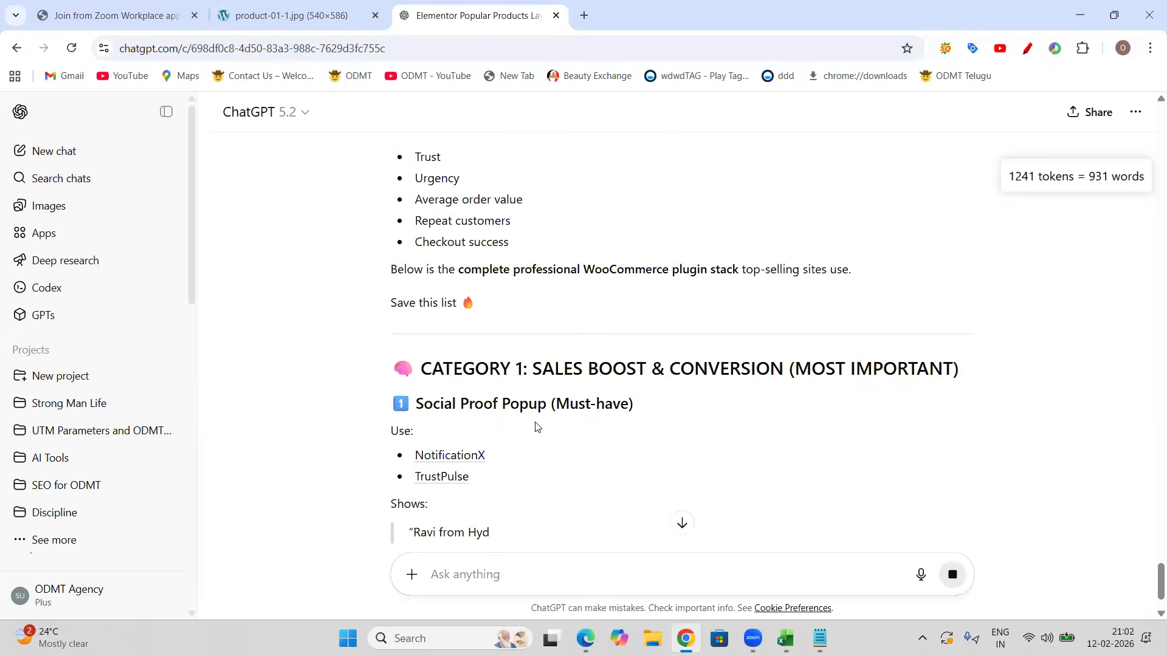
scroll(449, 410, "down", 1)
scroll(550, 409, "down", 3)
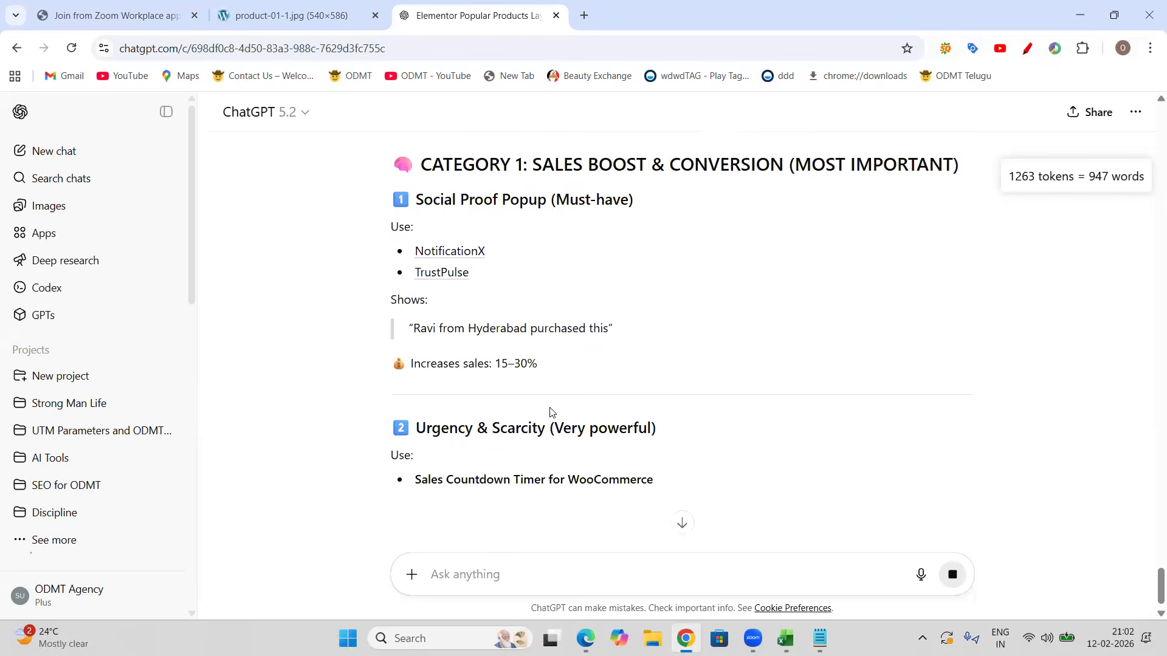
scroll(512, 402, "down", 2)
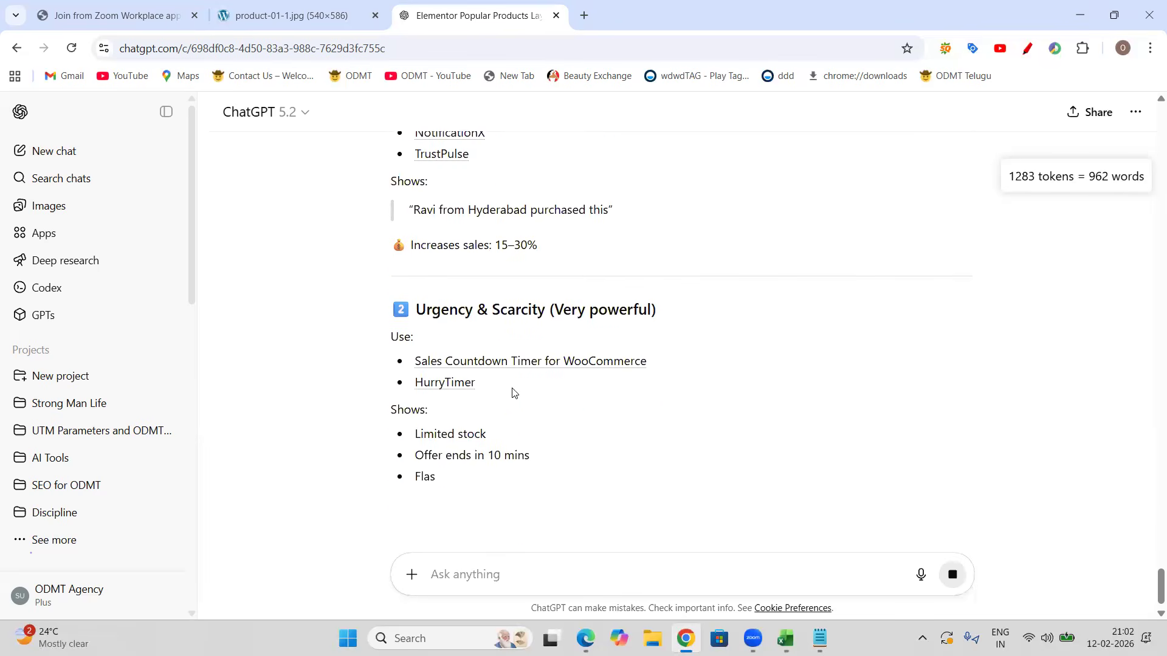
scroll(529, 419, "down", 1)
scroll(611, 398, "down", 1)
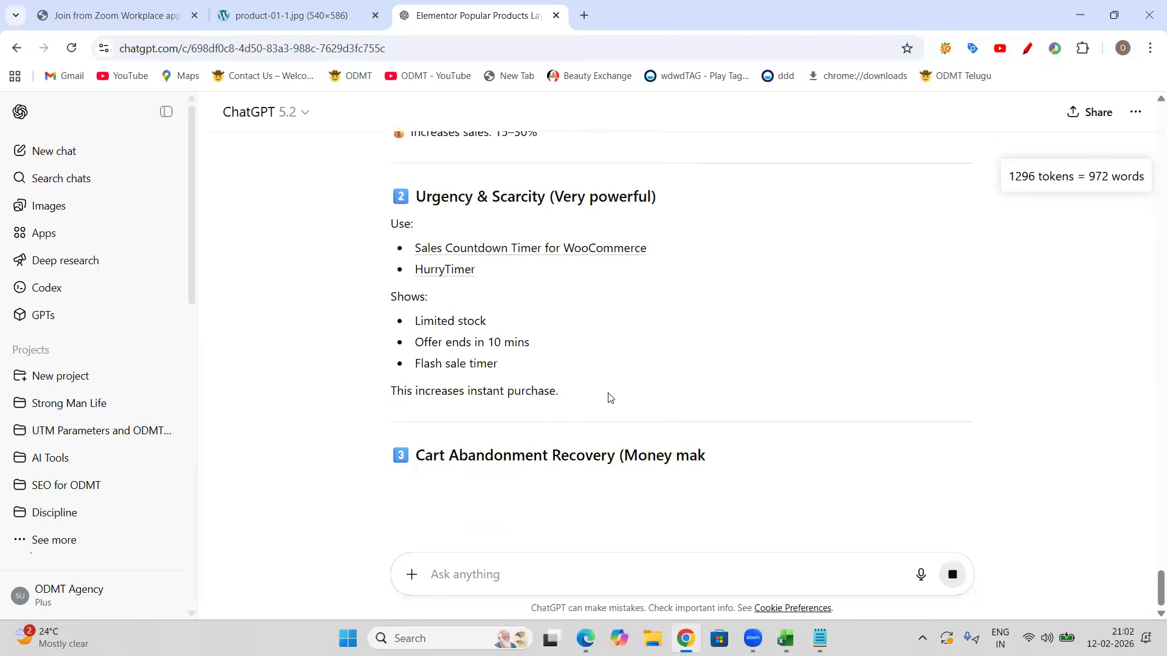
scroll(465, 475, "down", 1)
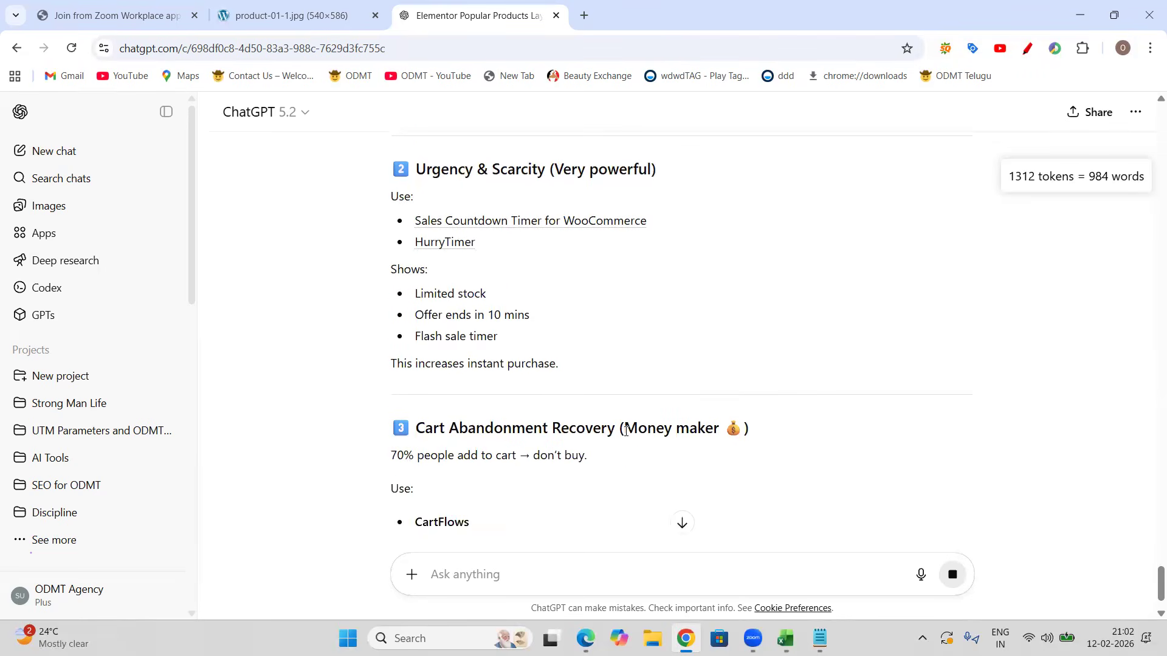
scroll(578, 419, "down", 1)
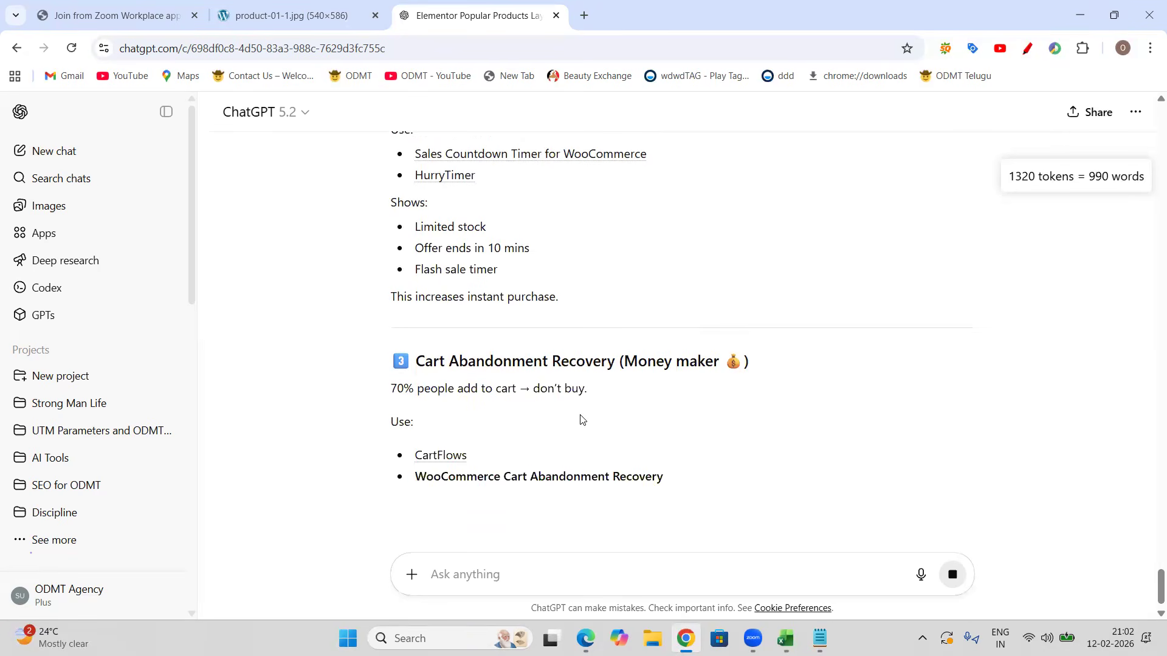
scroll(580, 420, "down", 1)
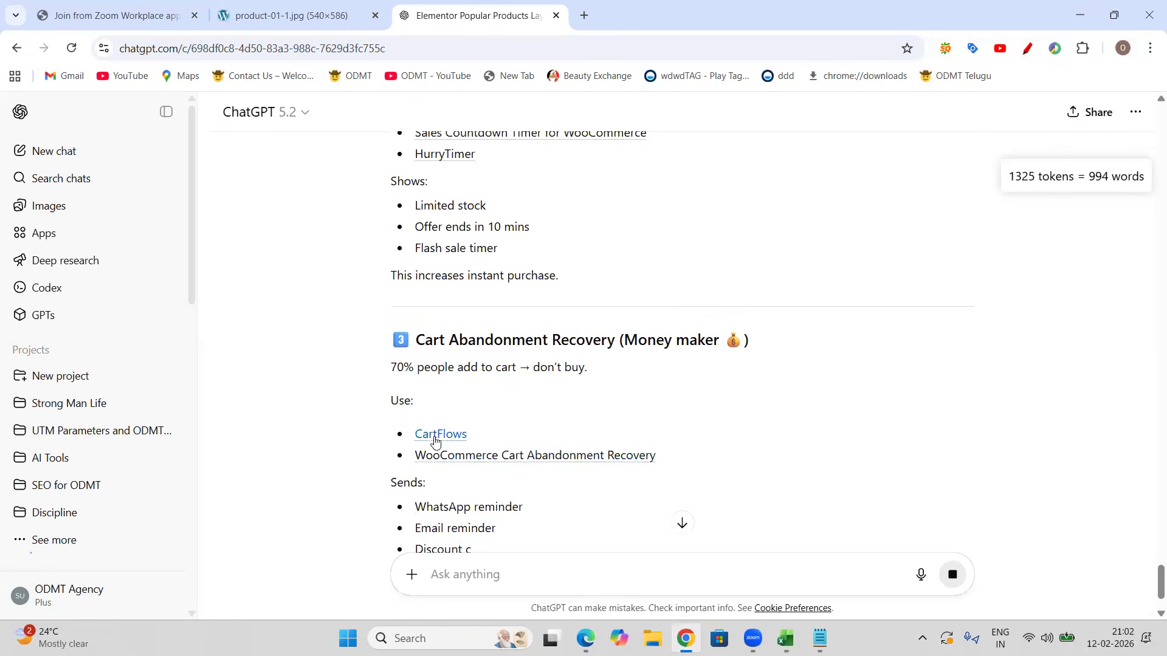
scroll(501, 459, "down", 3)
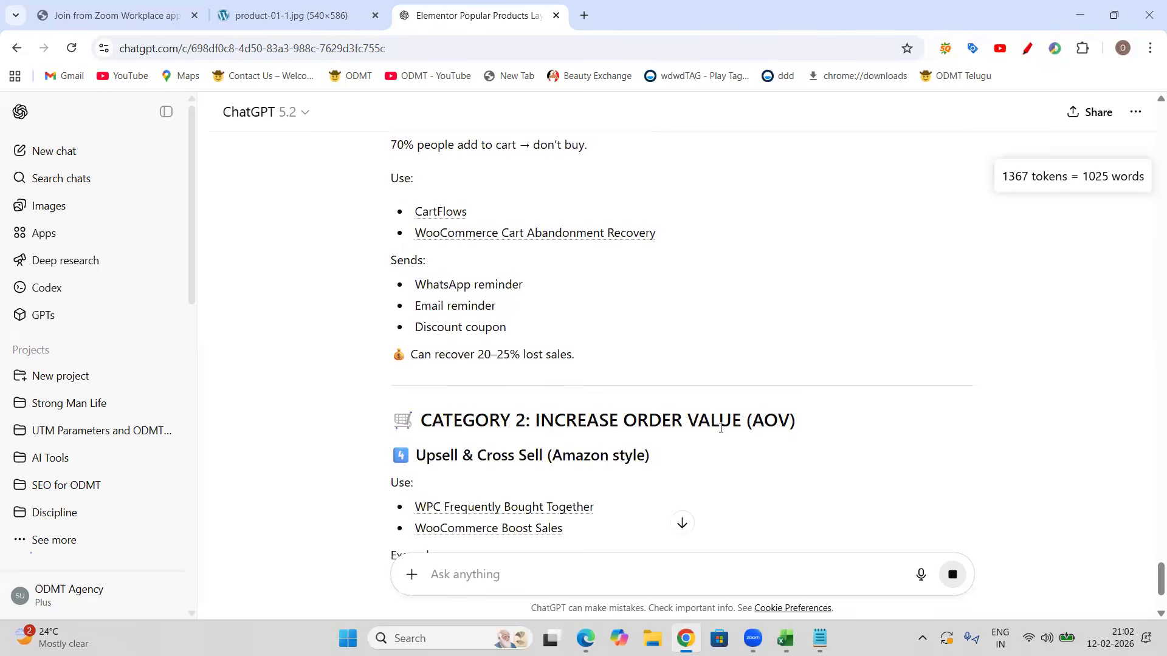
scroll(703, 418, "down", 2)
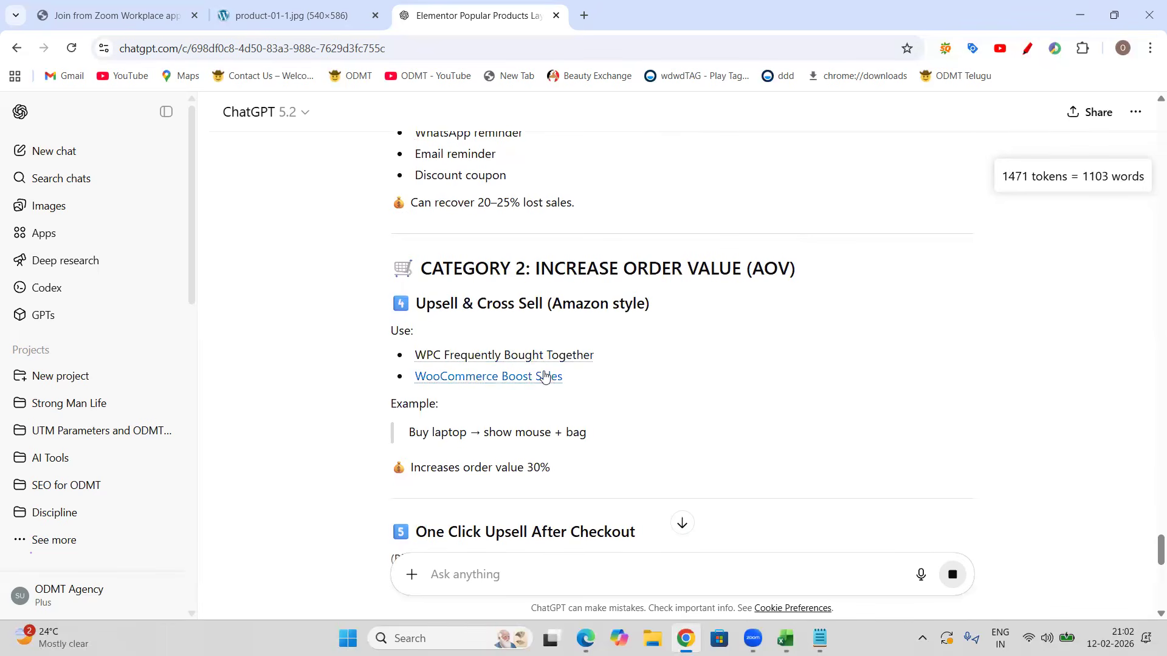
scroll(555, 383, "down", 4)
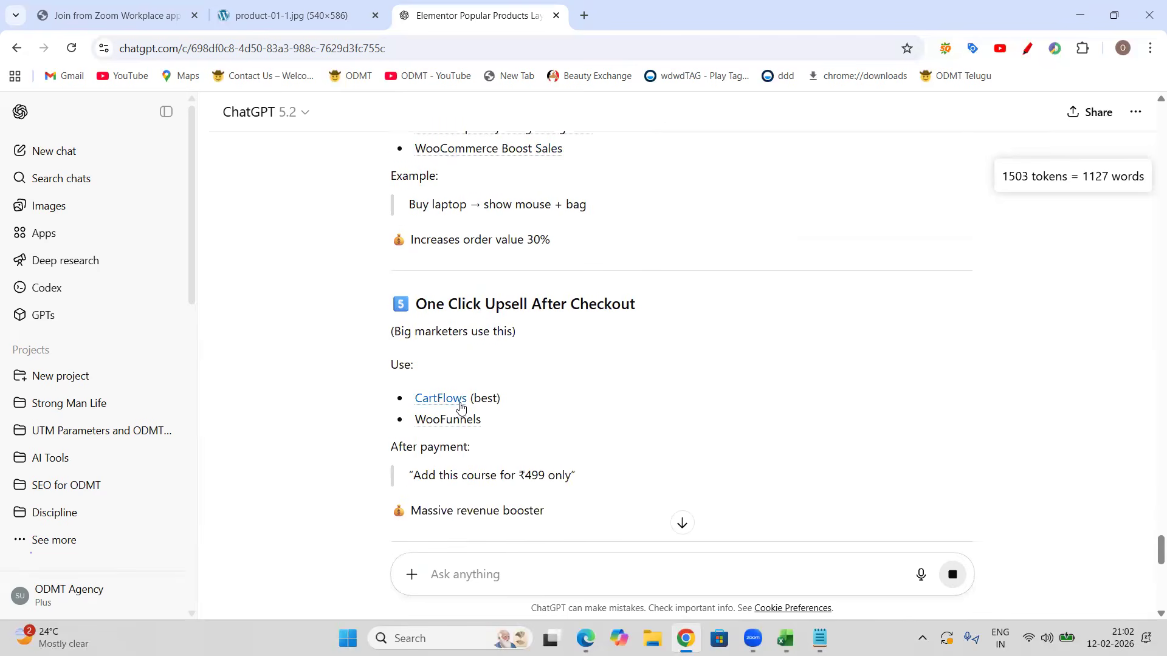
Step: Scroll through the rest of ChatGPT's plugin recommendations down to its closing questions
scroll(435, 256, "down", 3)
scroll(545, 378, "down", 3)
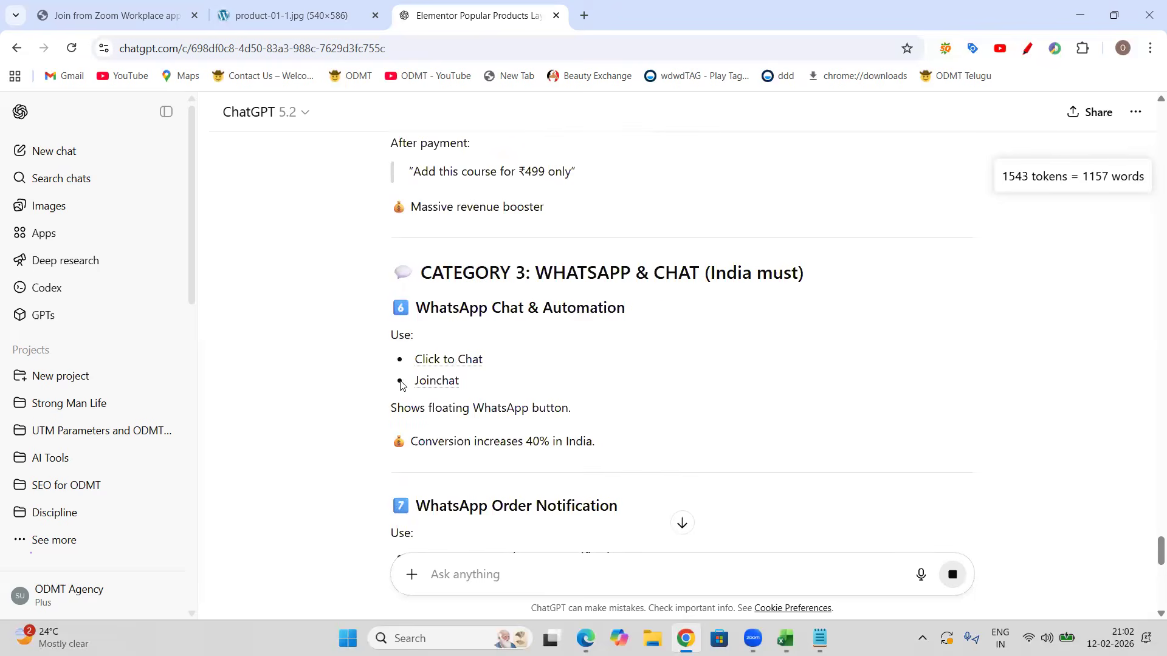
scroll(506, 410, "down", 2)
scroll(506, 410, "down", 6)
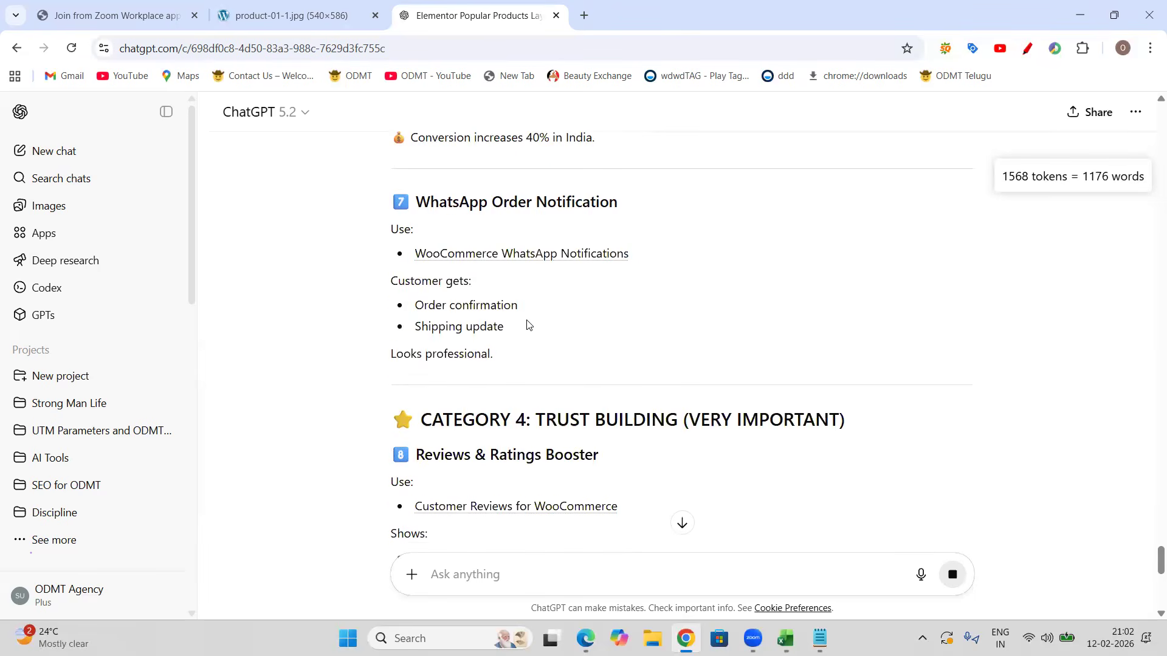
scroll(528, 380, "down", 9)
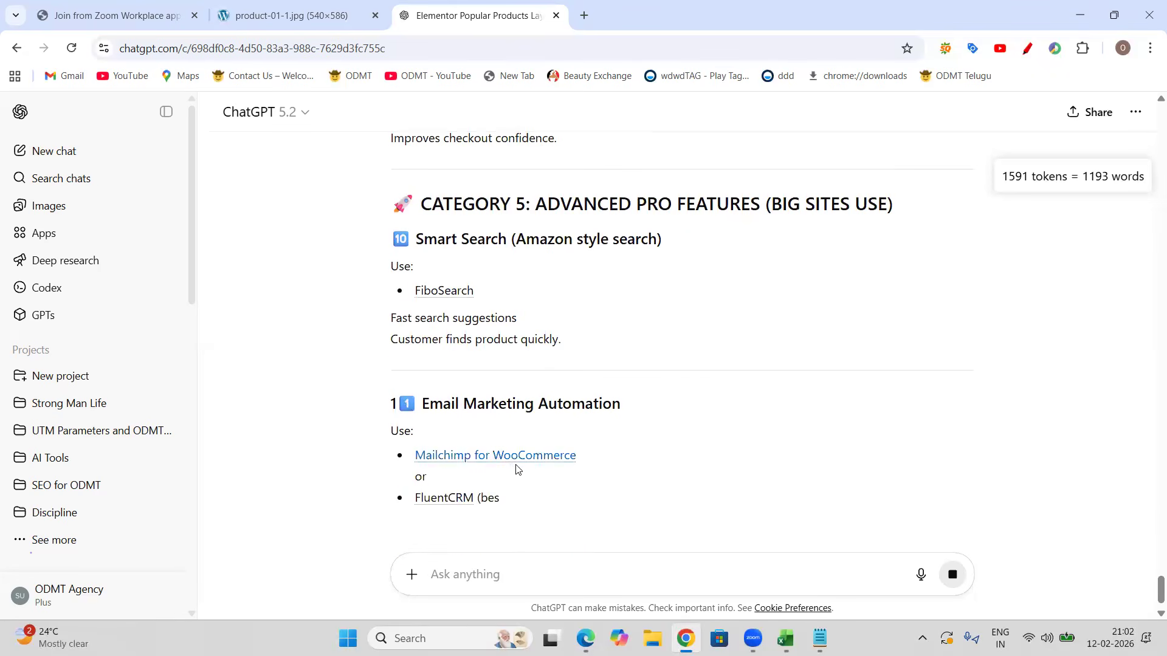
scroll(522, 469, "down", 1)
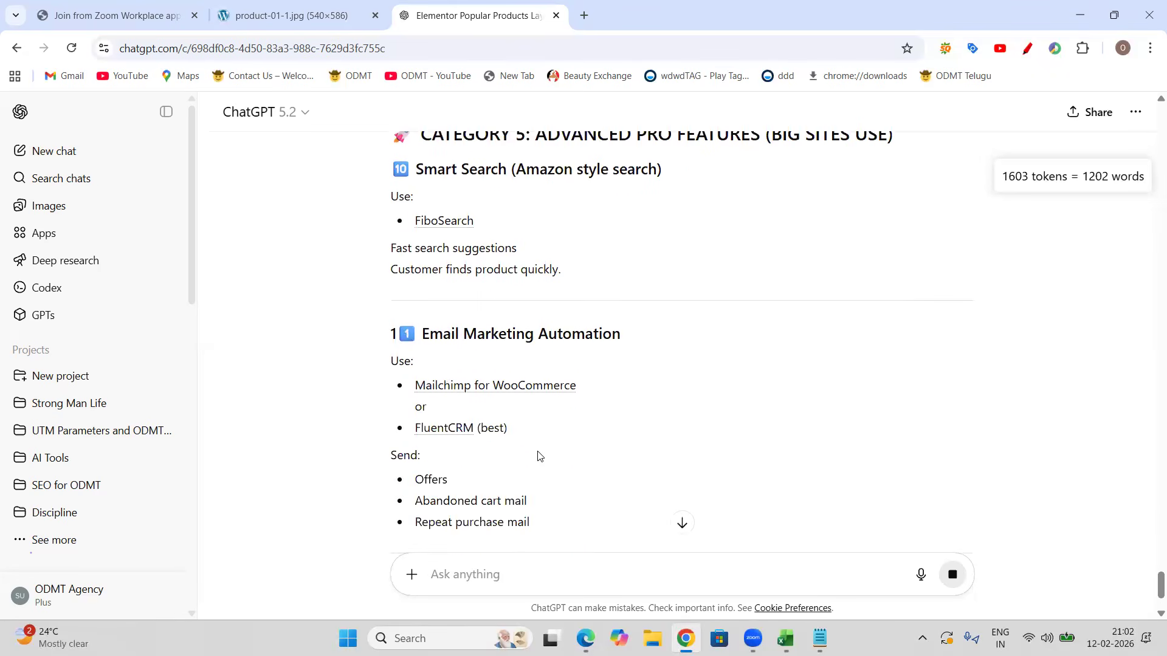
scroll(540, 451, "down", 2)
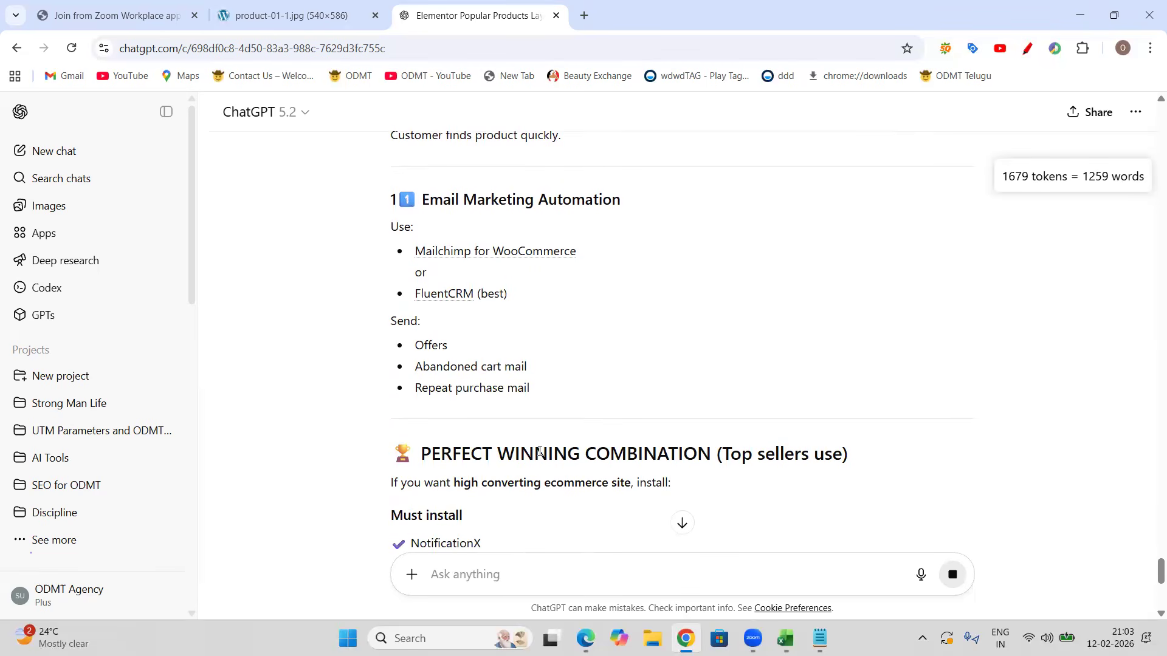
scroll(570, 439, "down", 2)
scroll(572, 462, "down", 2)
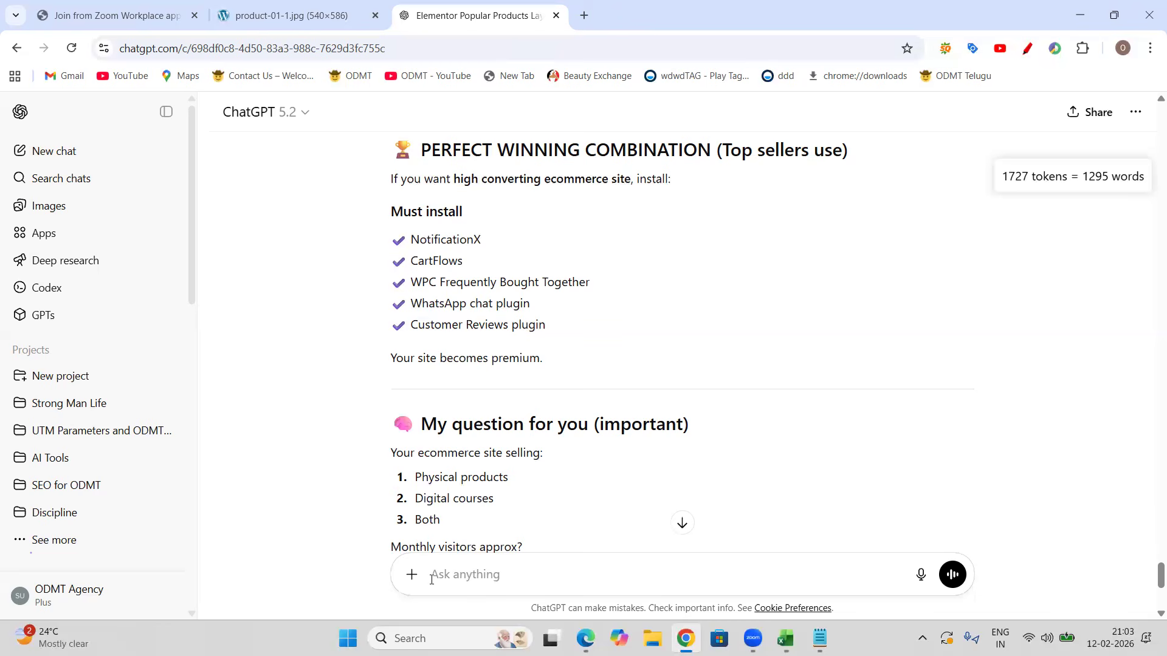
left_click(683, 523)
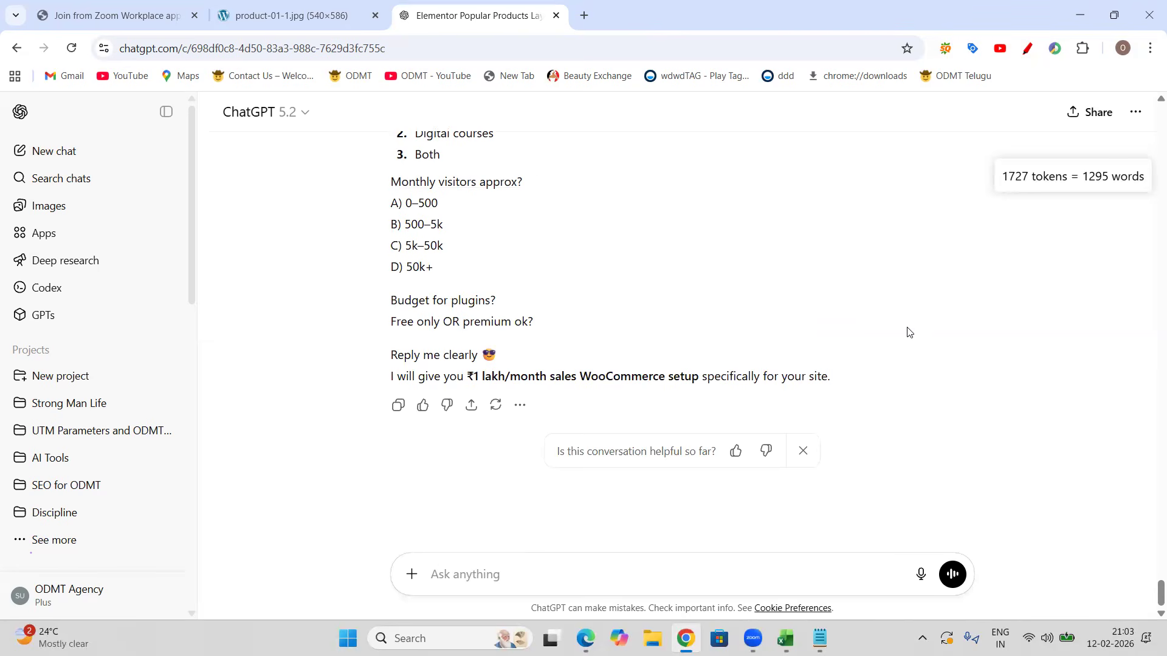
Step: Switch back to the browser and scroll through the live home page sections
key("alt+Tab")
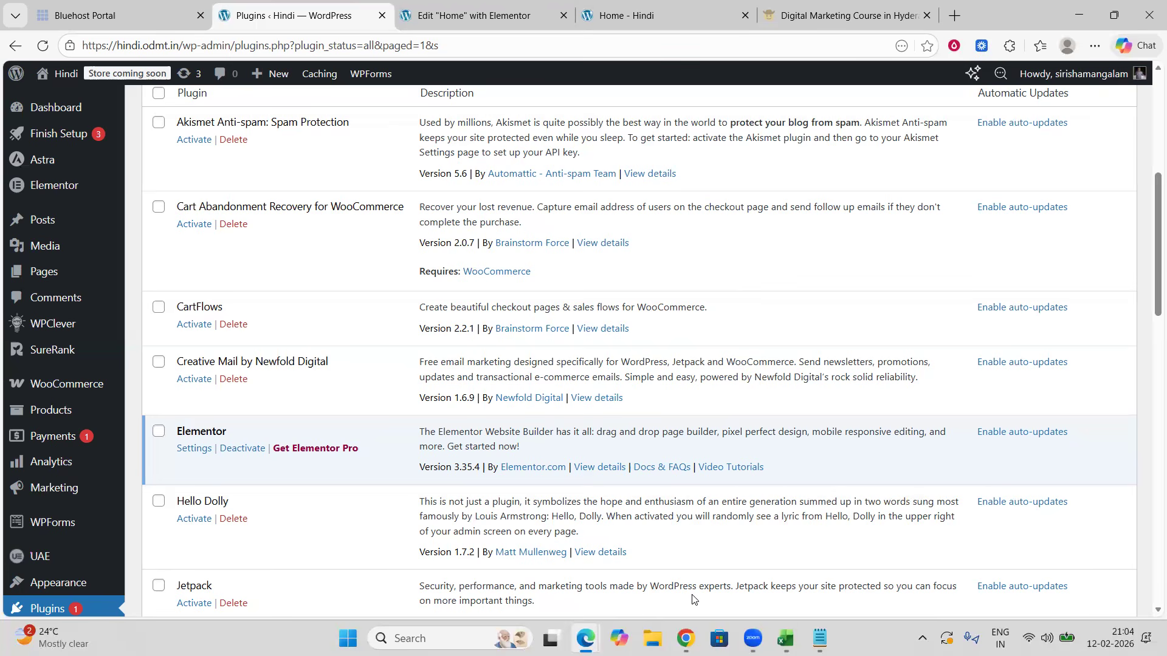
left_click(602, 15)
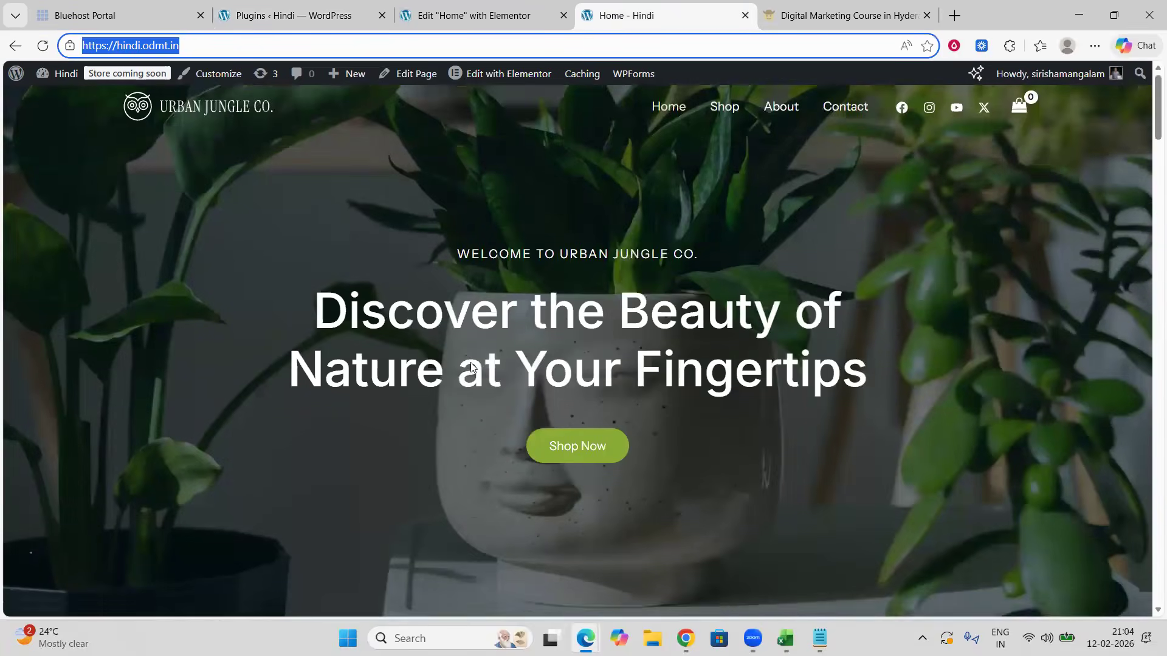
scroll(470, 362, "down", 3)
scroll(473, 367, "down", 20)
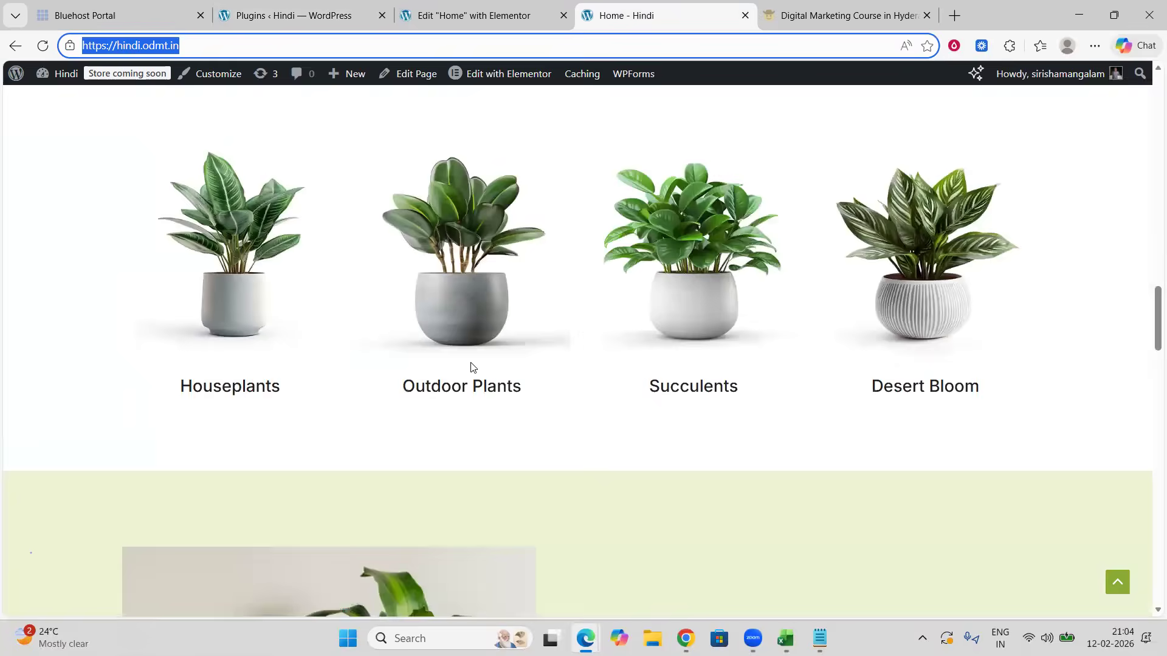
scroll(470, 377, "down", 9)
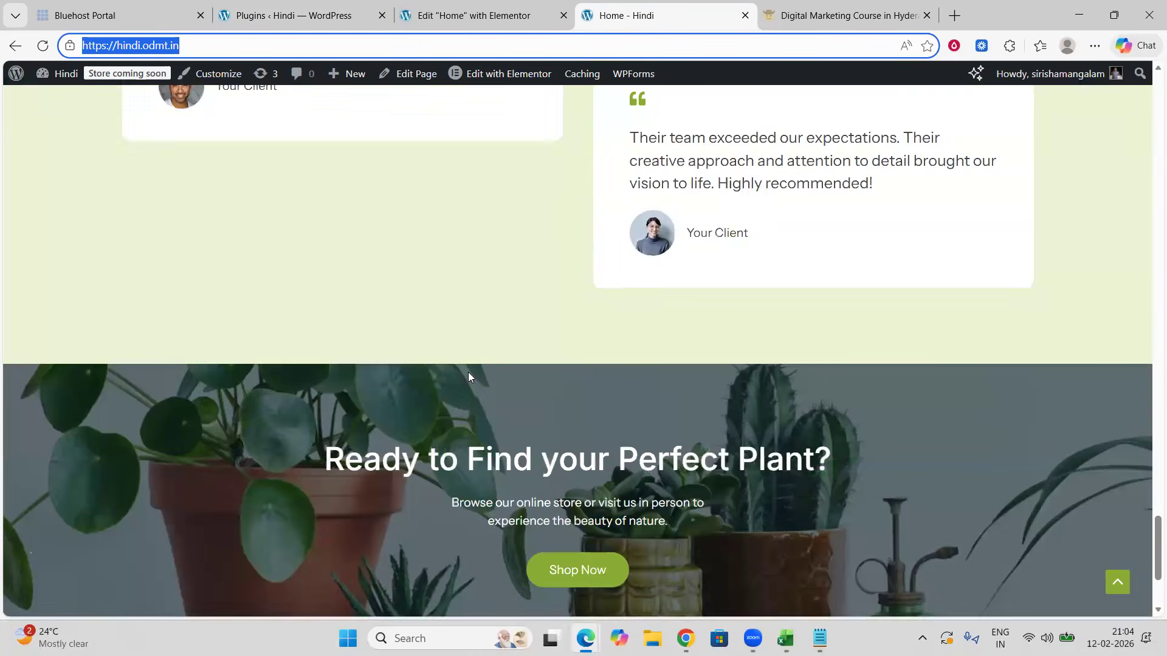
scroll(470, 377, "up", 17)
scroll(468, 372, "up", 20)
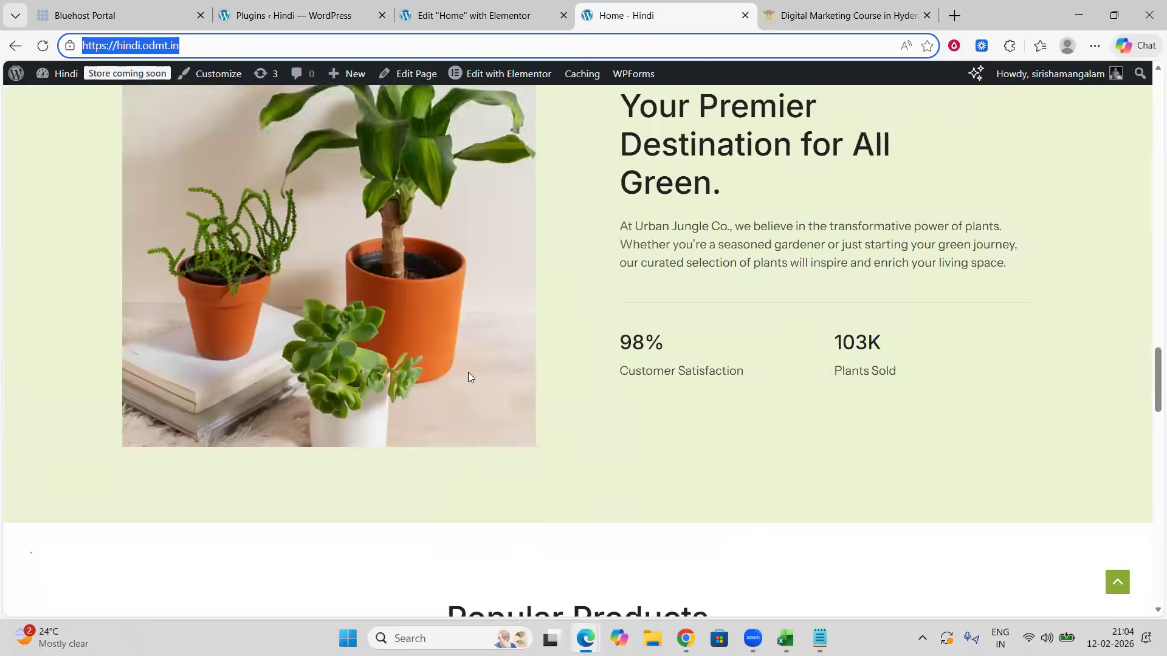
scroll(468, 377, "up", 2)
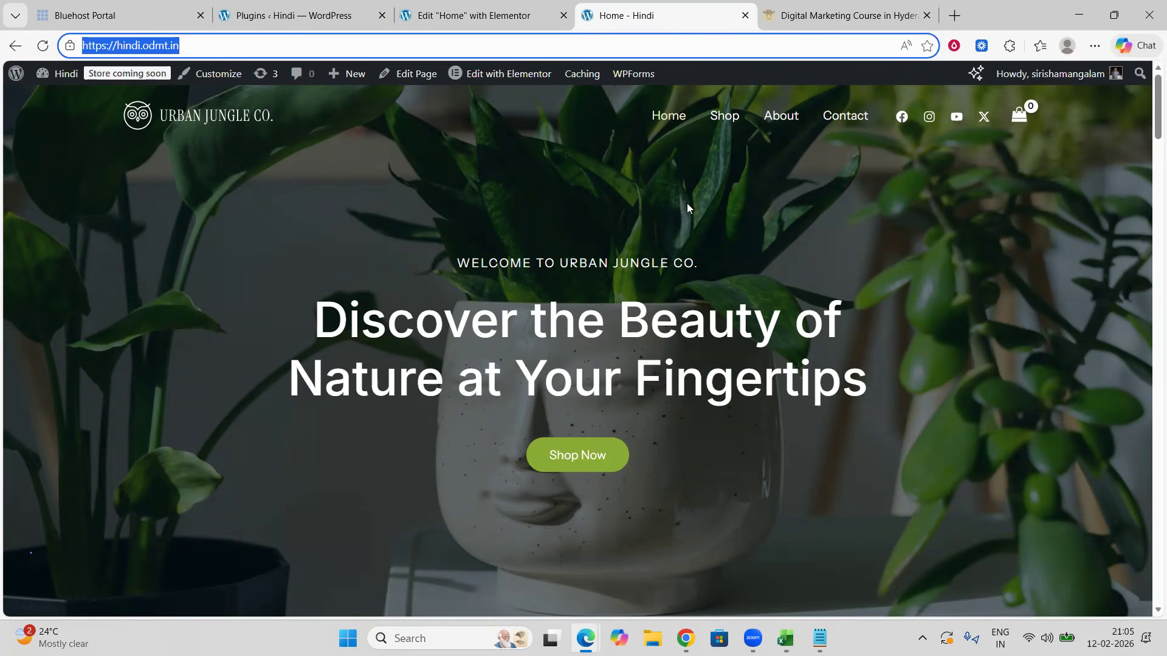
Step: Check the Elementor editor tab, return to the Plugins page and browse the admin menu entries
left_click(467, 13)
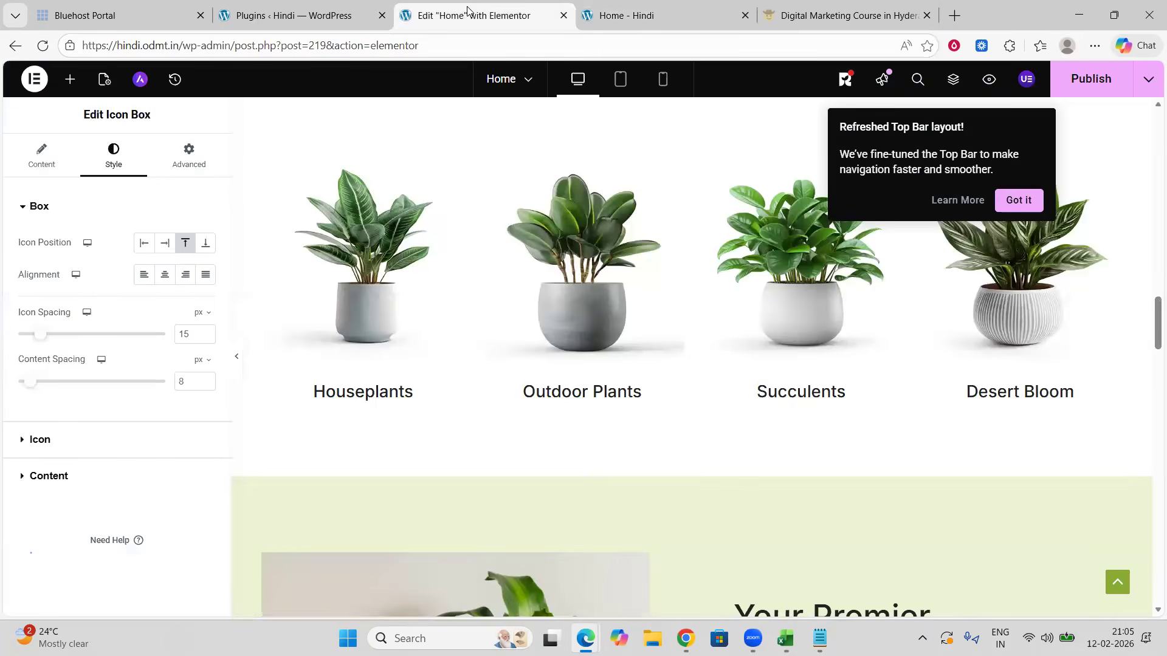
left_click(301, 16)
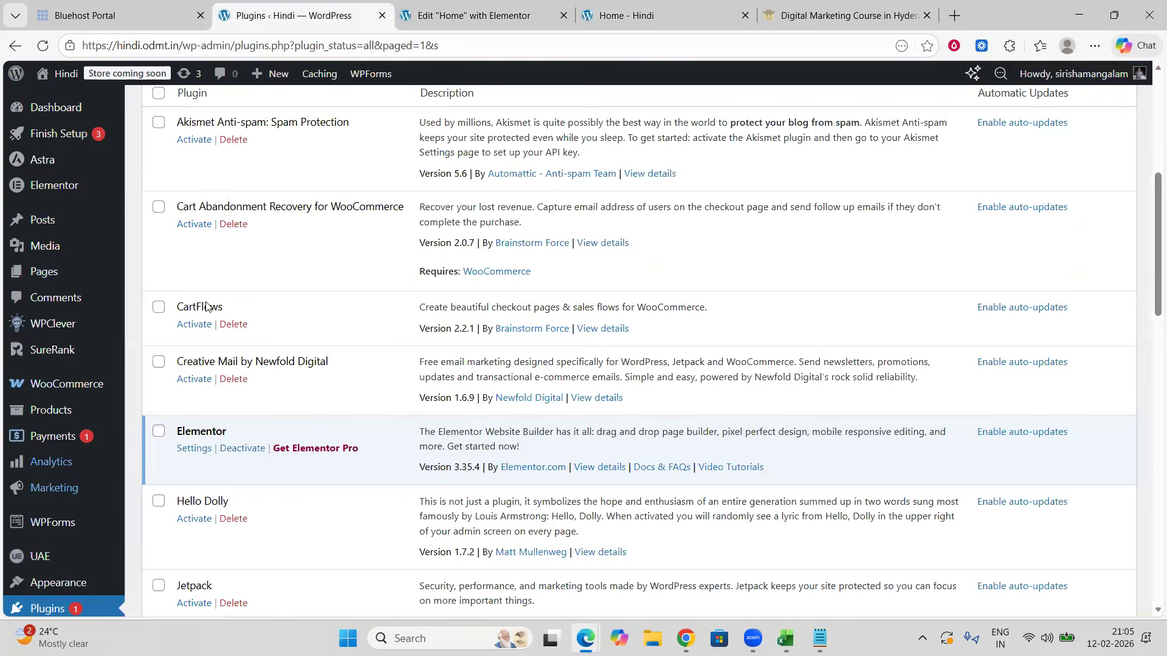
scroll(623, 340, "up", 5)
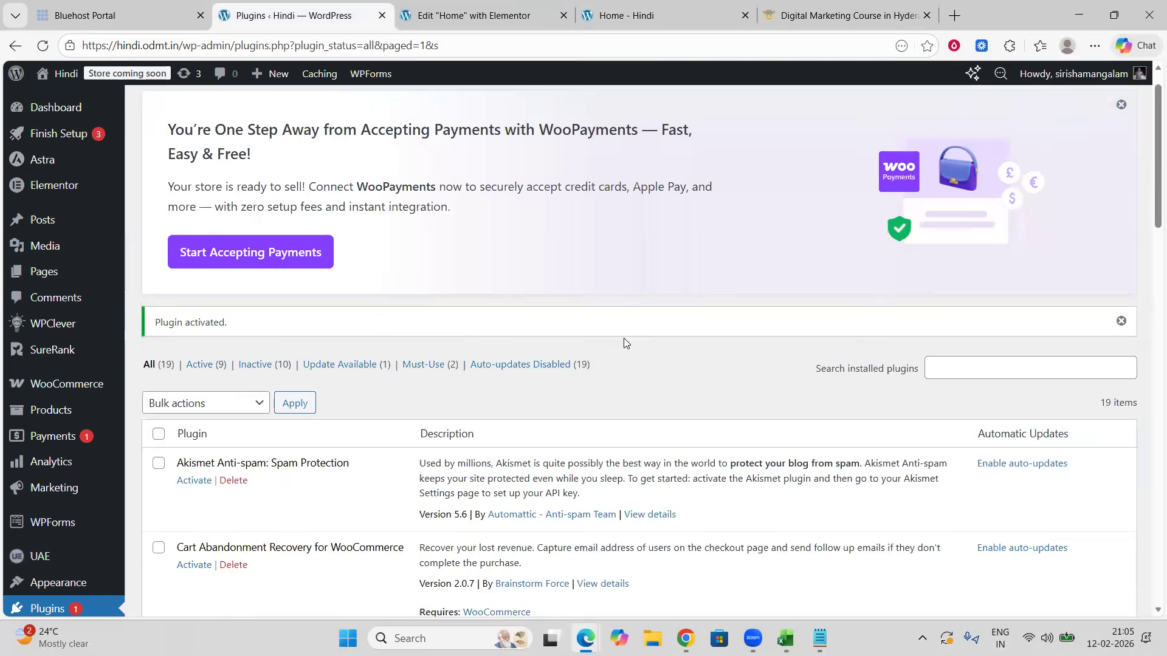
scroll(623, 337, "up", 1)
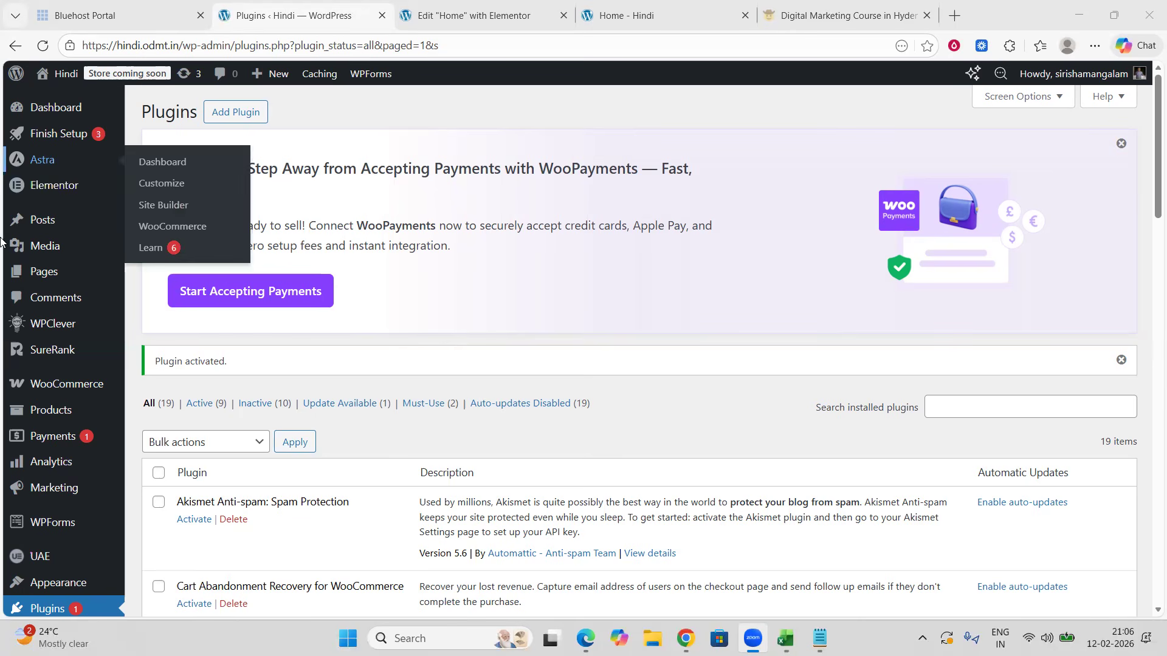
mouse_move(90, 555)
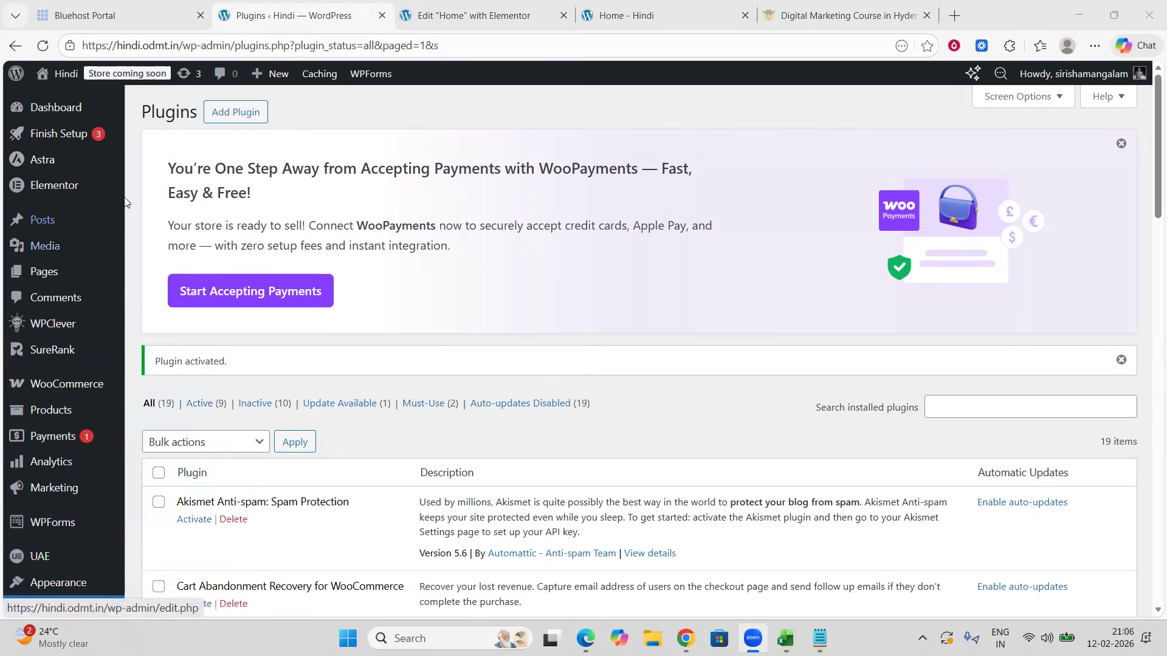
mouse_move(34, 196)
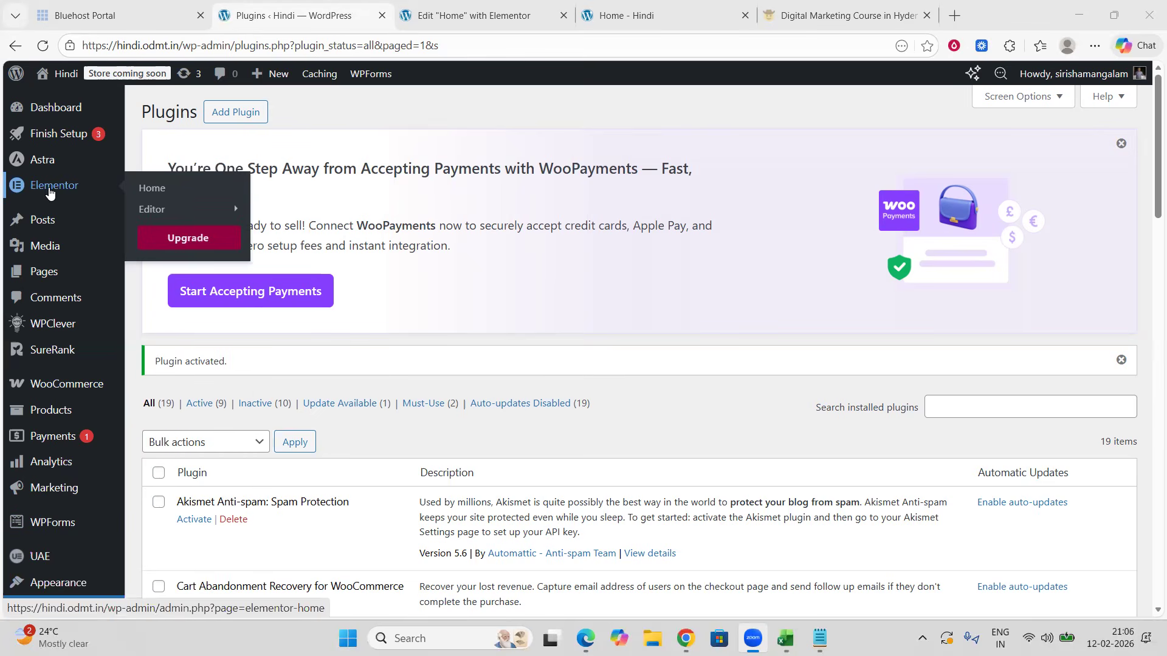
mouse_move(71, 166)
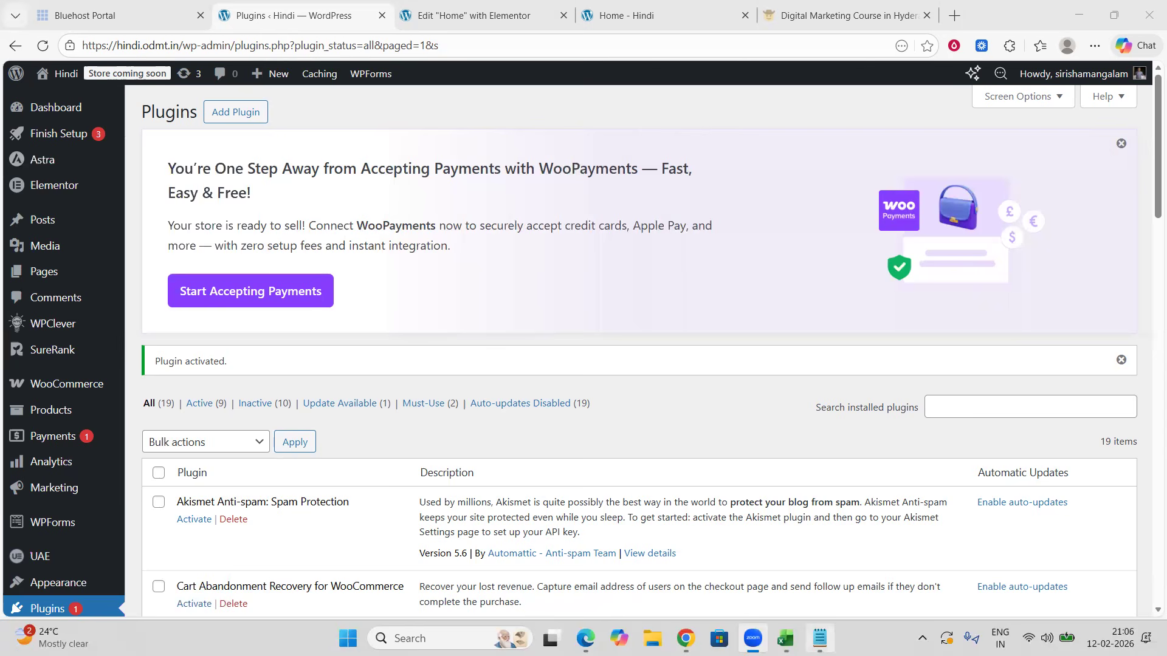
Step: Switch to the notes document and review the listed e-commerce setup tasks
key("alt+Tab")
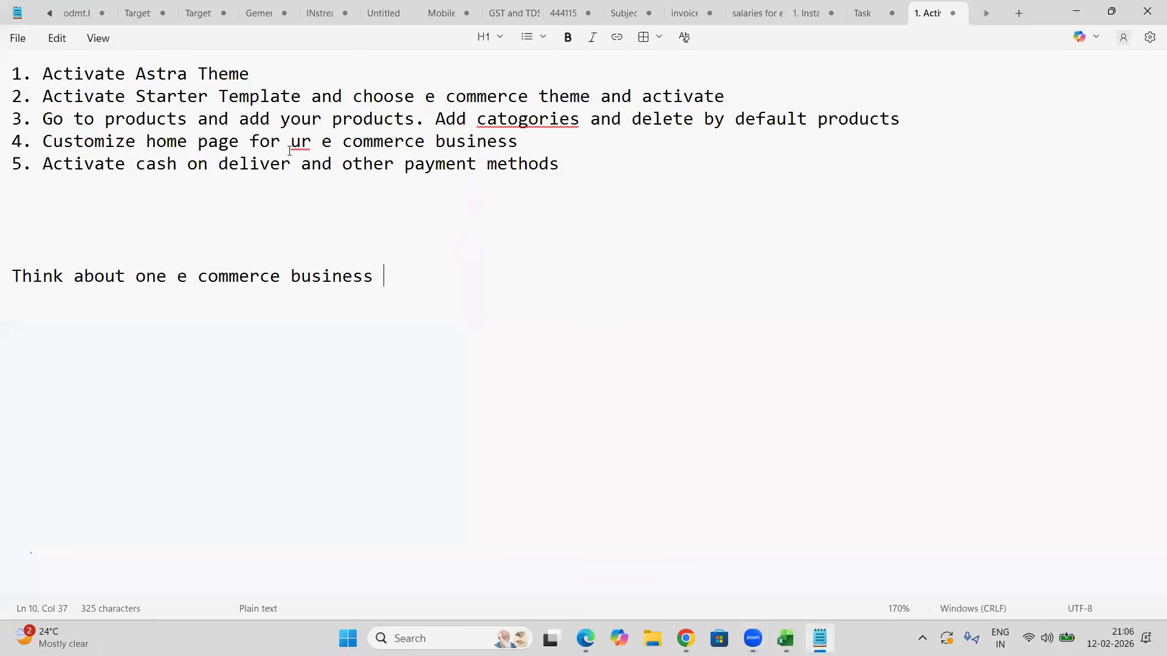
left_click_drag(389, 277, 6, 63)
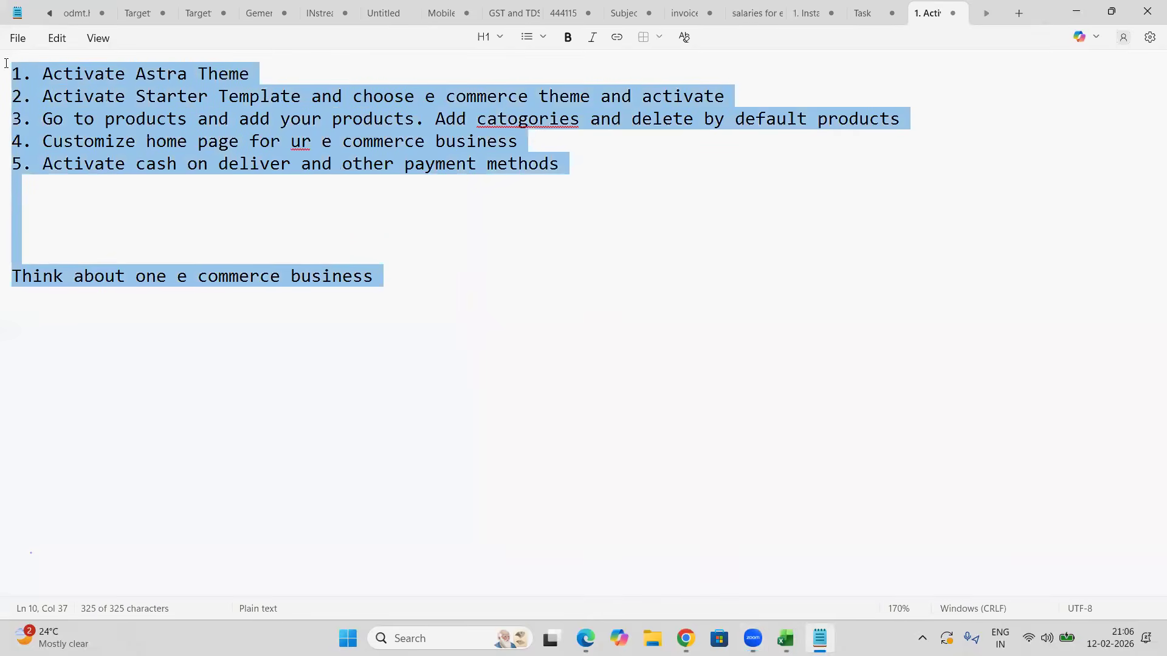
left_click(153, 203)
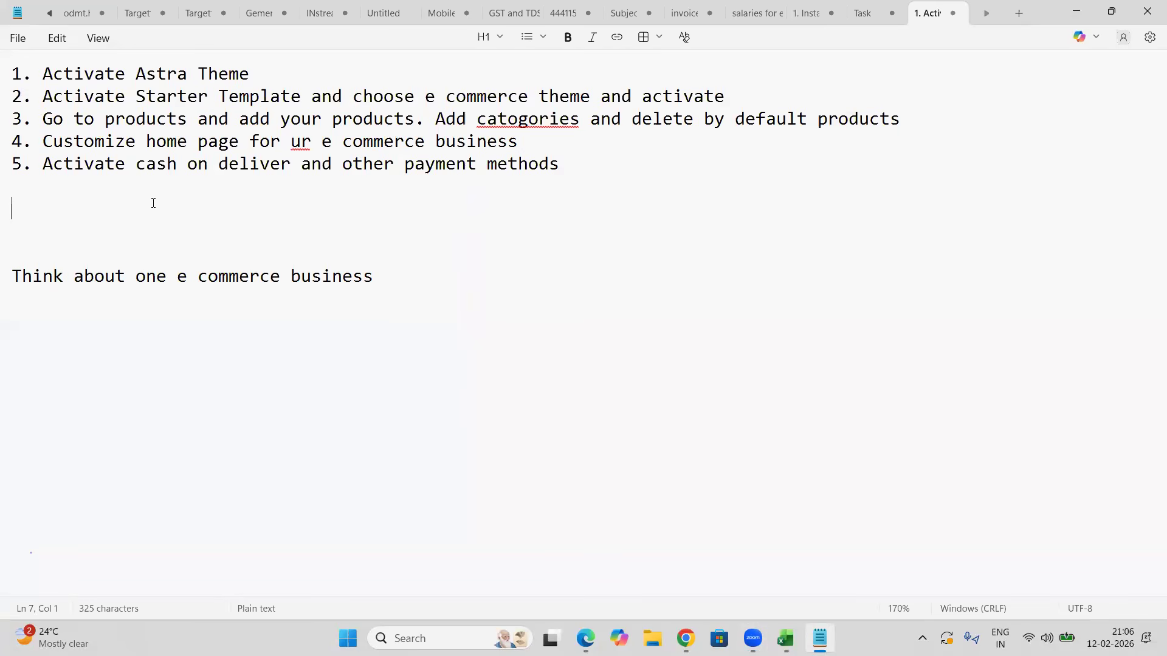